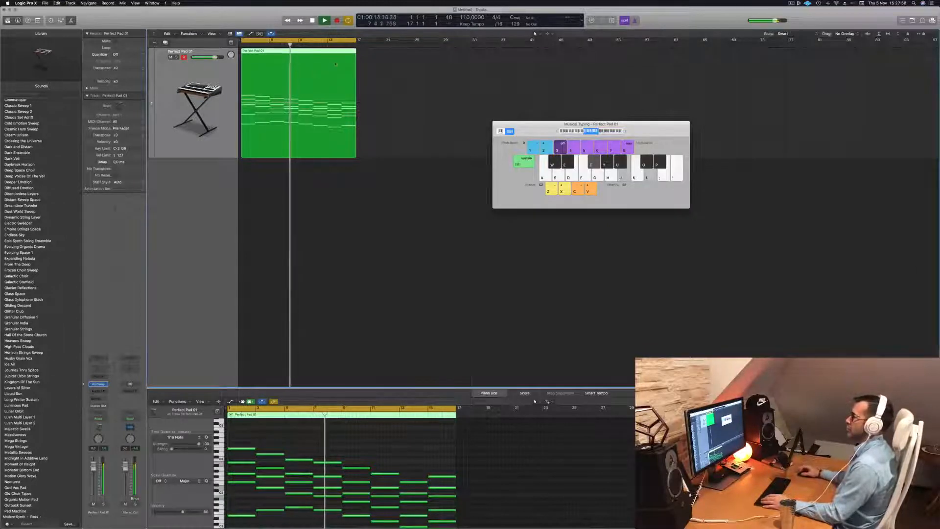
# - Stop playback and copy the Perfect Pad 01 region further along the same track, near bar 36
pyautogui.press('space')
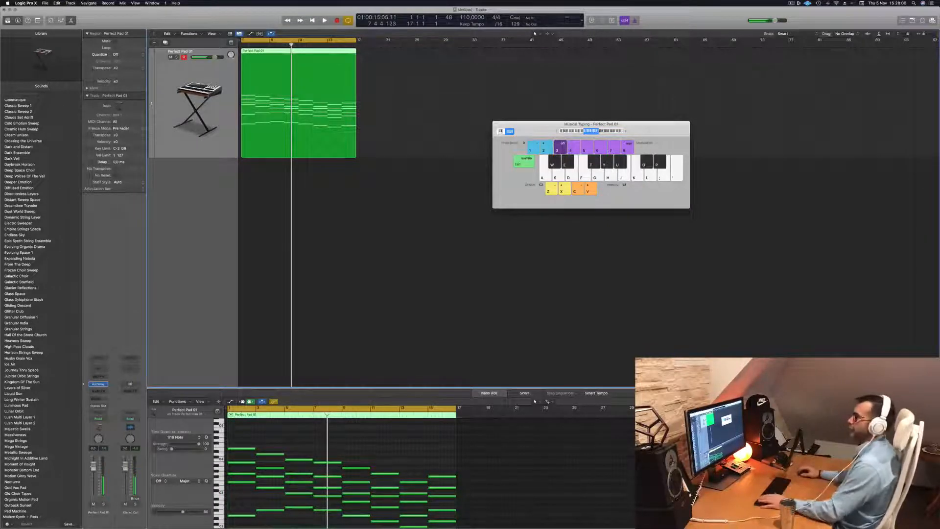
pyautogui.moveTo(292, 55); pyautogui.dragTo(548, 66)
pyautogui.click(303, 69)
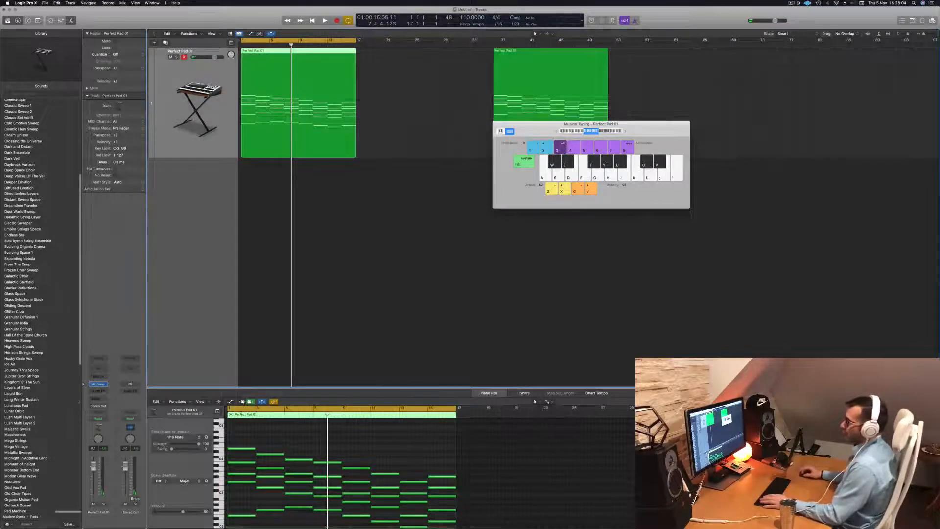
# - Open the pad track's Alchemy instrument, listen to the sound, and close the plug-in window
pyautogui.click(99, 384)
pyautogui.press('space')
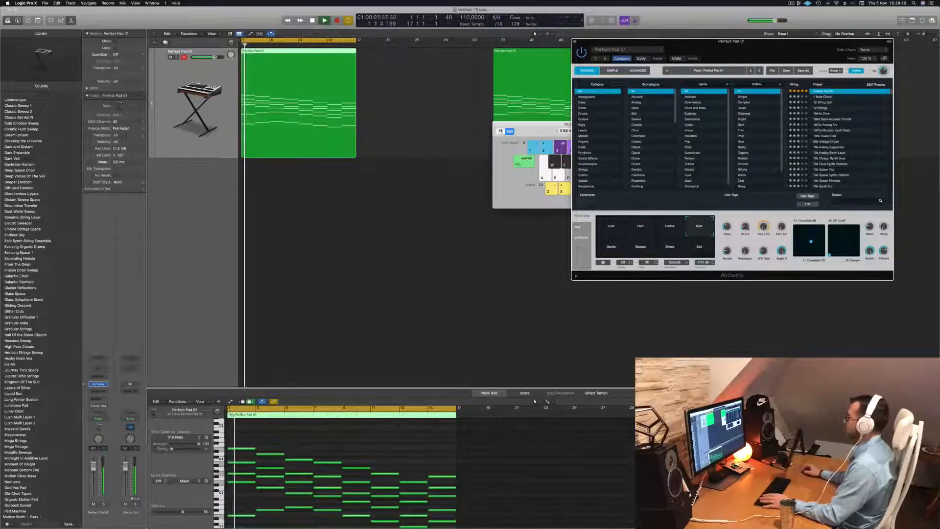
pyautogui.moveTo(745, 48); pyautogui.dragTo(708, 52)
pyautogui.press('space')
# - Lower the Perfect Pad 01 track's volume slightly while listening to the region
pyautogui.press('space')
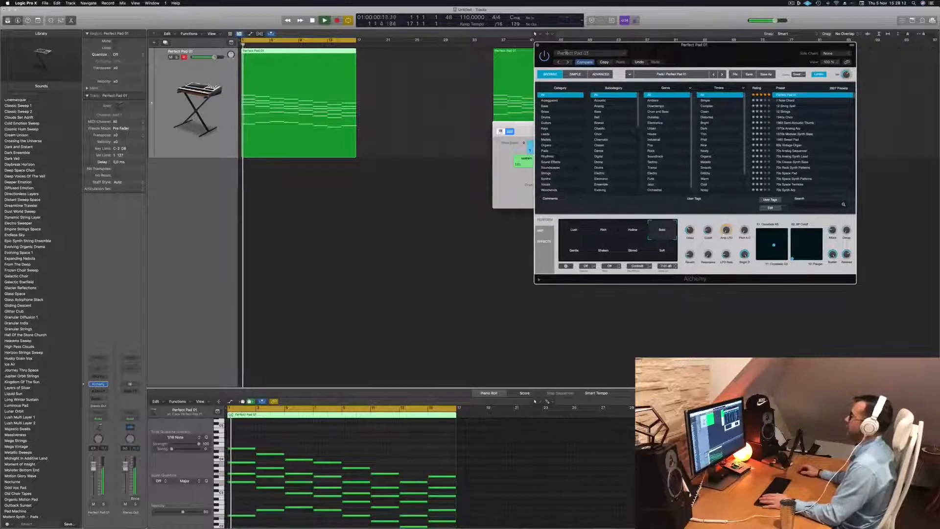
pyautogui.click(536, 44)
pyautogui.press('space')
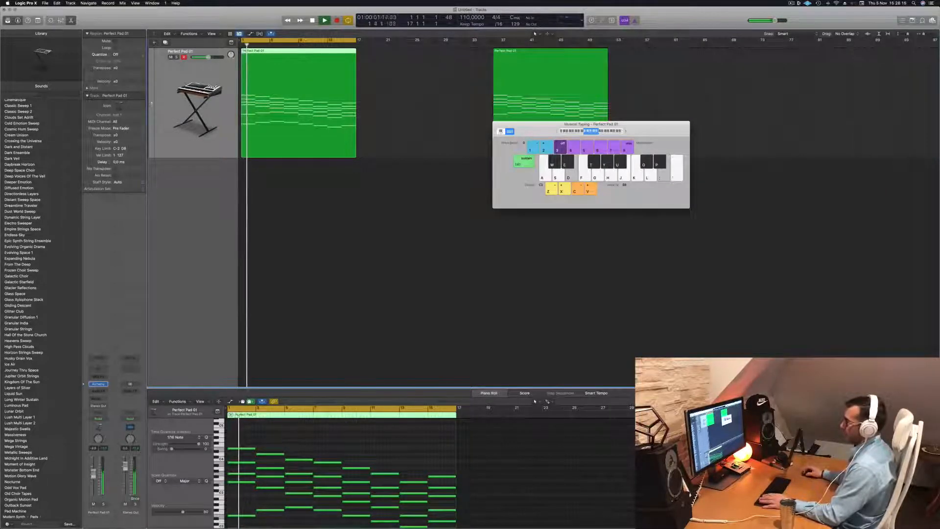
pyautogui.press('space')
pyautogui.click(311, 258)
pyautogui.press('space')
pyautogui.moveTo(210, 57); pyautogui.dragTo(208, 57)
# - Duplicate the pad track and copy the first Perfect Pad 01 region onto the new track at bar 1
pyautogui.click(285, 63)
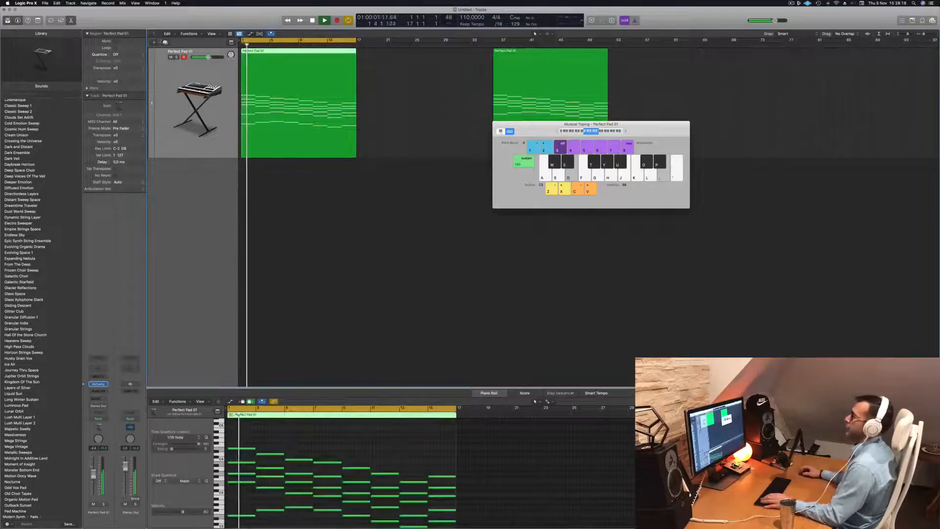
pyautogui.press('super+d')
pyautogui.moveTo(286, 63); pyautogui.dragTo(287, 183)
pyautogui.press('space')
# - Load the Studio Strings instrument in stereo on the second track and play the copied region through it
pyautogui.click(105, 384)
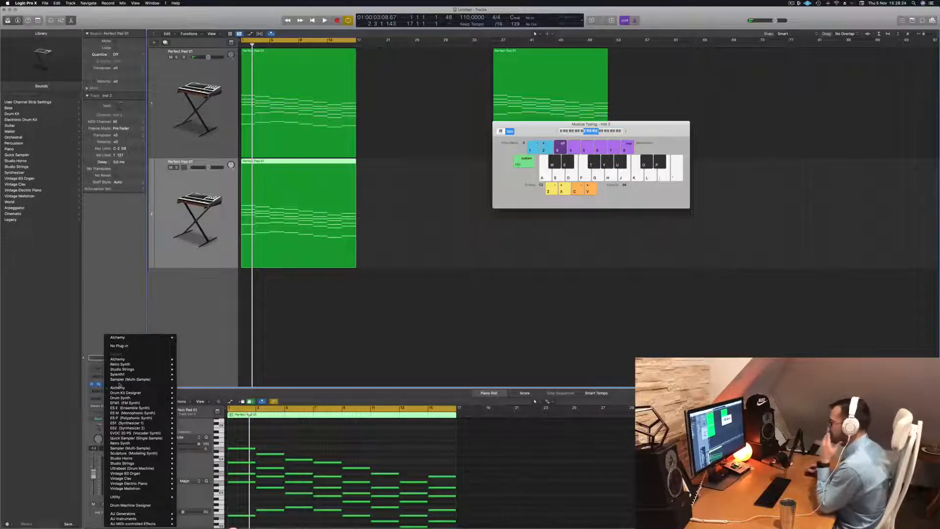
pyautogui.moveTo(126, 388)
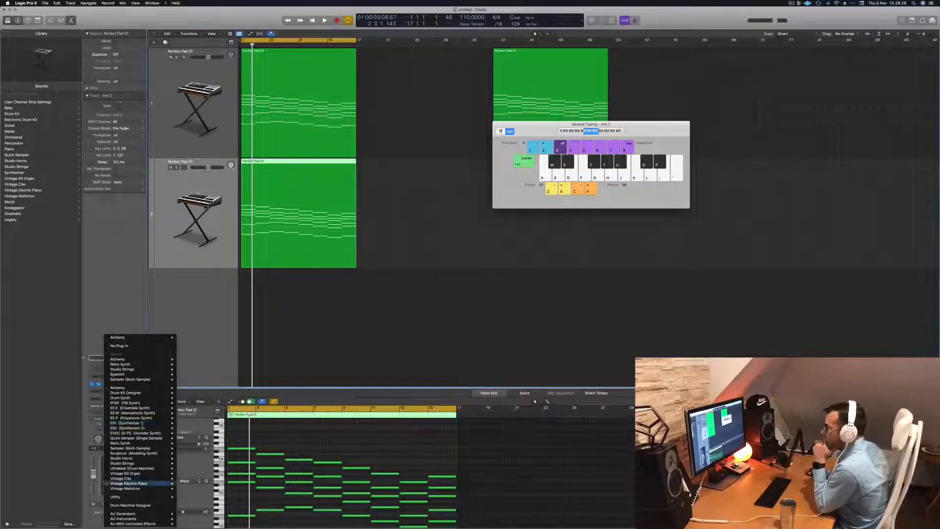
pyautogui.moveTo(144, 464)
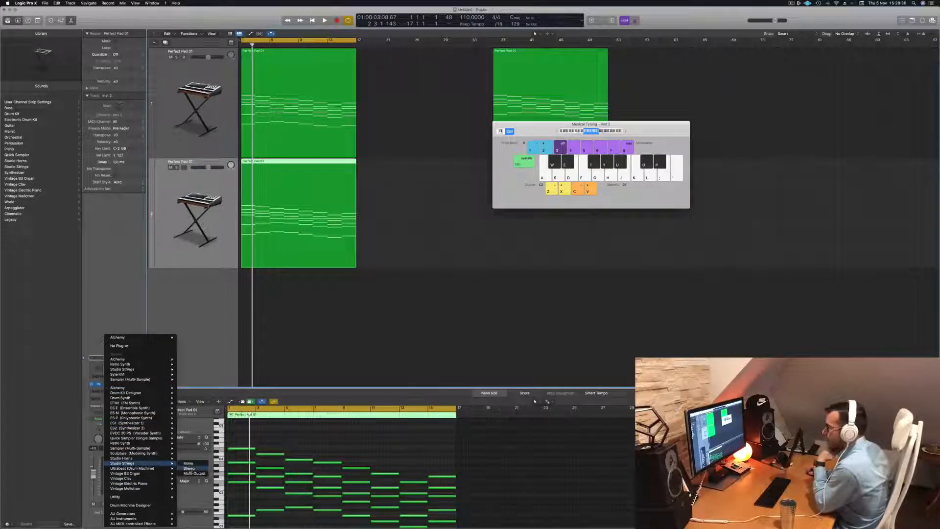
pyautogui.click(189, 468)
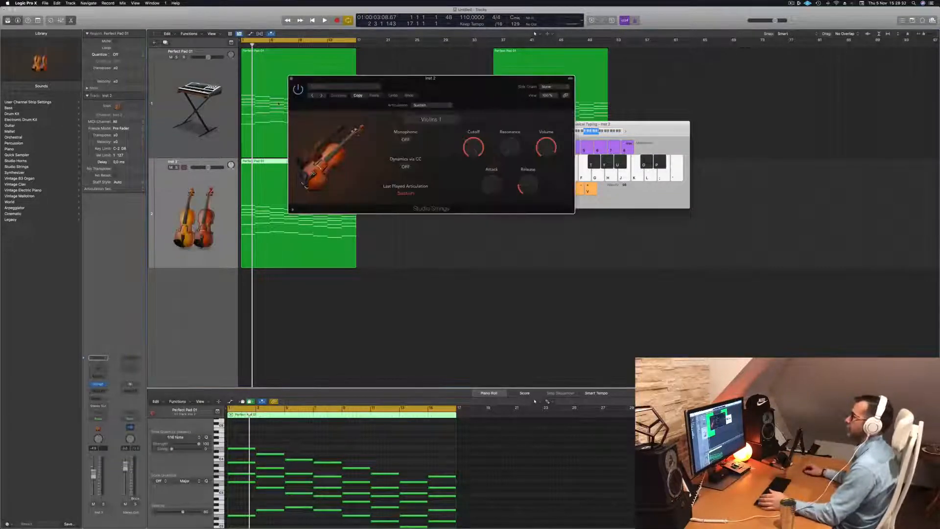
pyautogui.moveTo(472, 86); pyautogui.dragTo(507, 94)
pyautogui.press('space')
pyautogui.click(177, 208)
pyautogui.press('space')
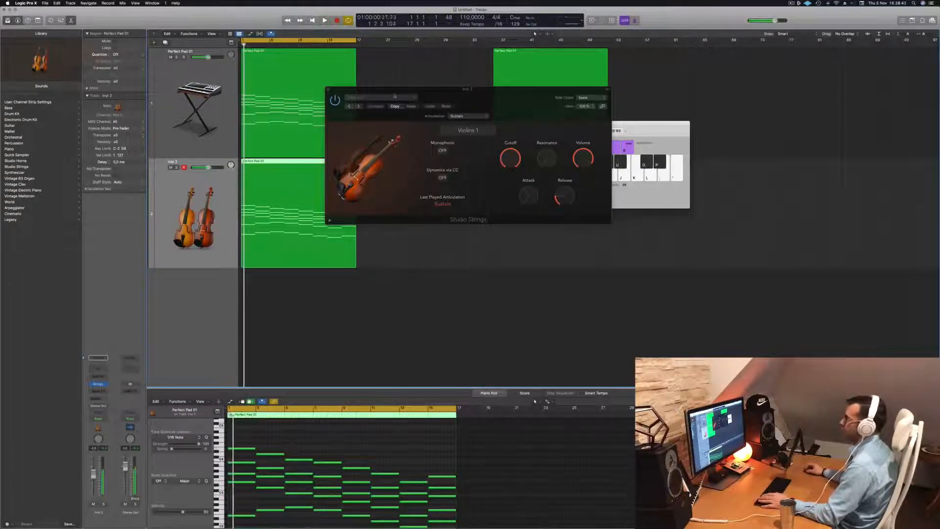
# - Load the Studio Cellos preset from the Single Instruments settings in Studio Strings and listen to it
pyautogui.click(391, 98)
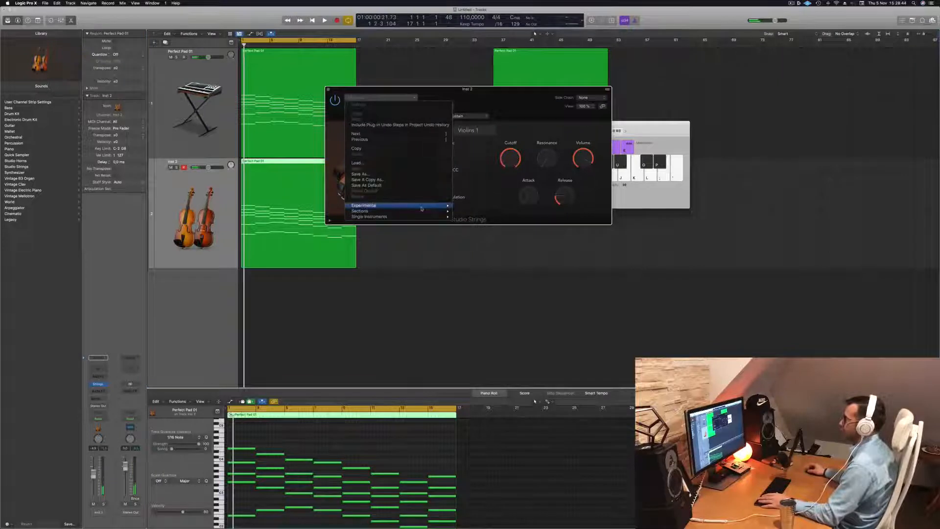
pyautogui.moveTo(421, 208)
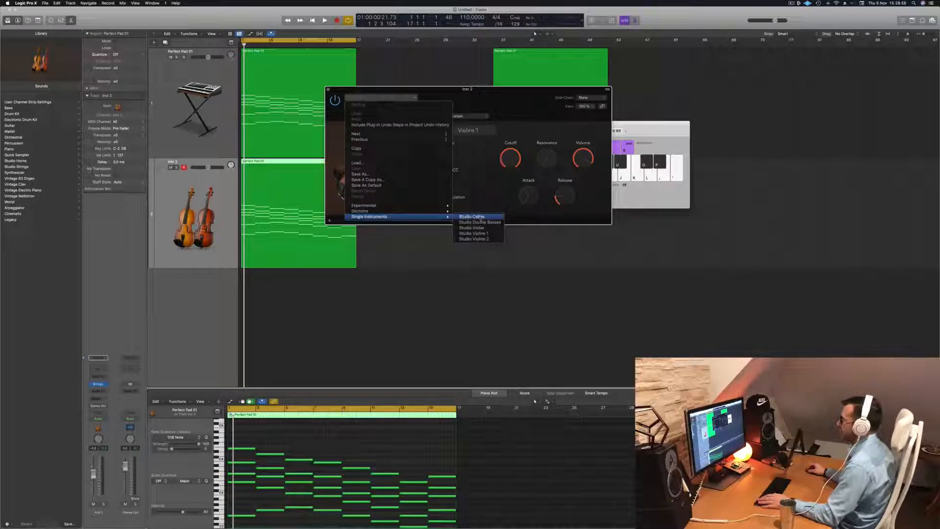
pyautogui.click(471, 216)
pyautogui.press('space')
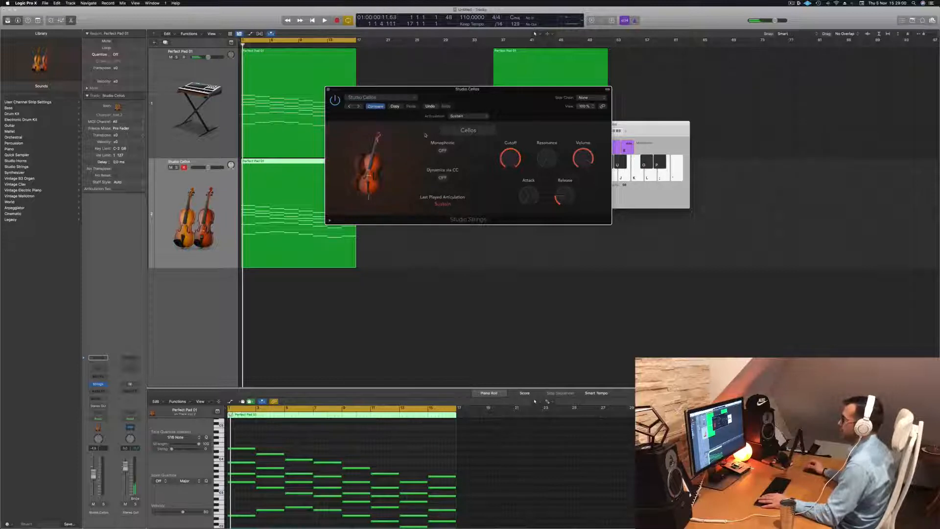
# - Audition the Pizzicato and Trill Semi articulations on the cellos
pyautogui.click(462, 116)
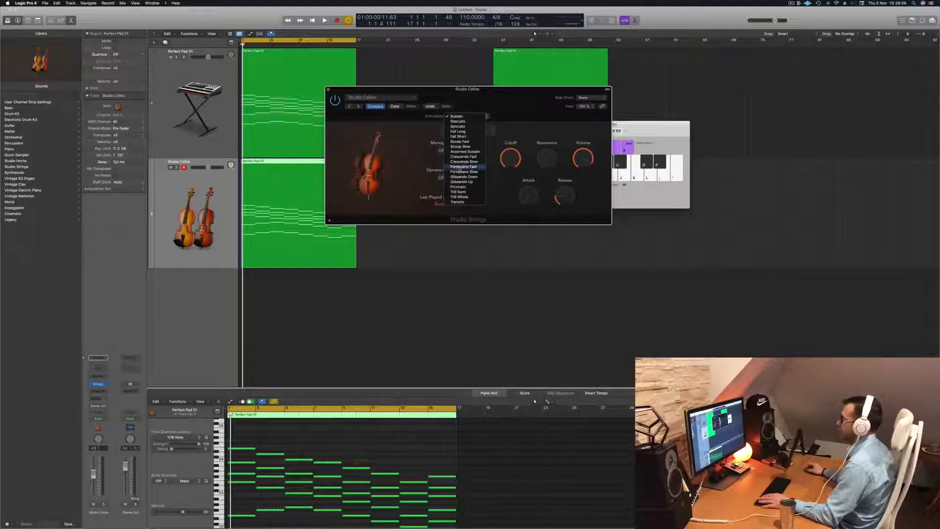
pyautogui.click(458, 187)
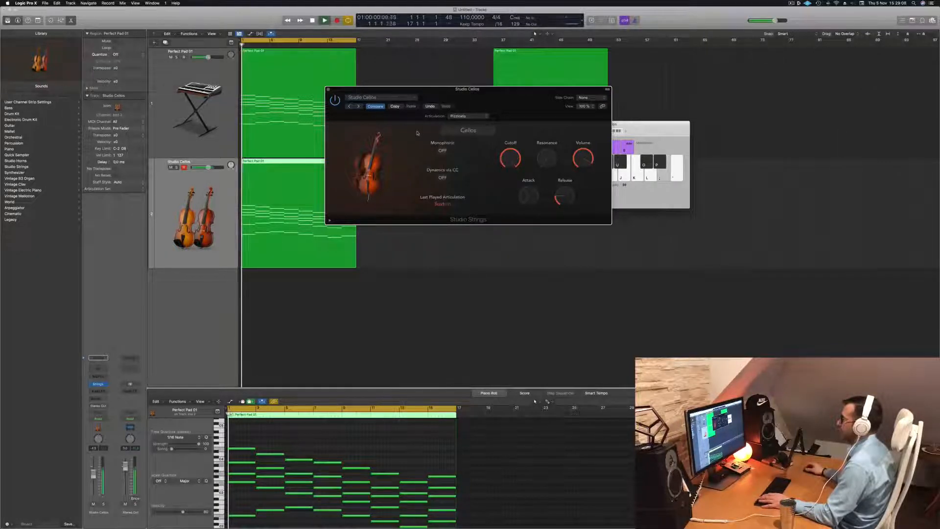
pyautogui.click(463, 116)
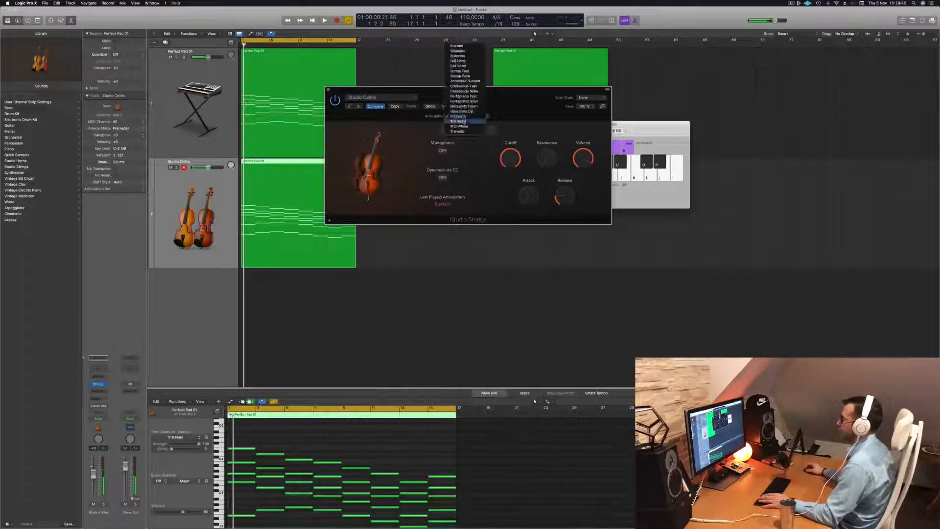
pyautogui.click(463, 116)
pyautogui.press('space')
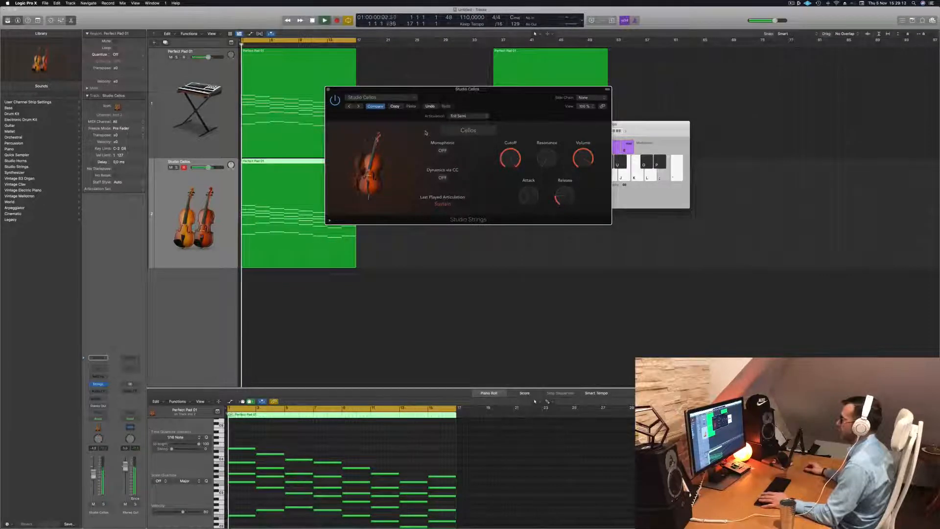
pyautogui.moveTo(498, 96); pyautogui.dragTo(521, 98)
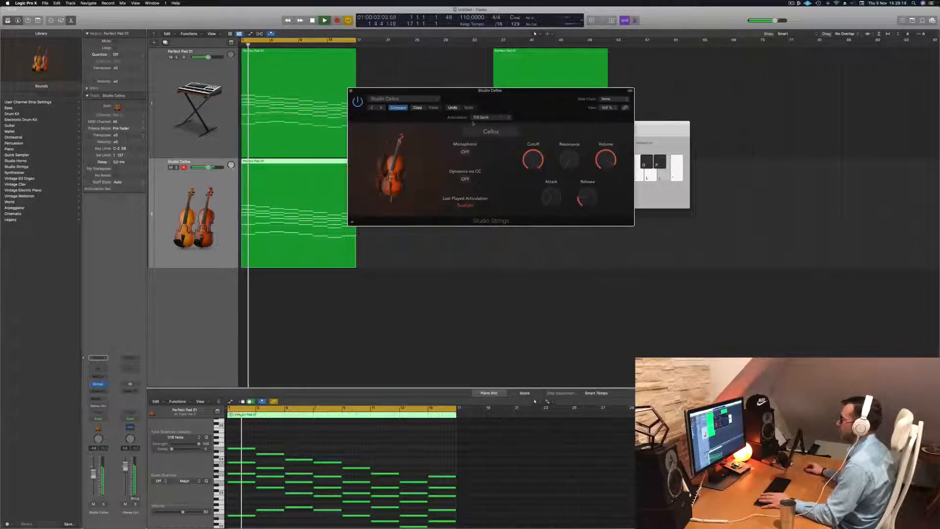
# - Audition the Trill Whole and Tremolo articulations on the cellos
pyautogui.click(489, 118)
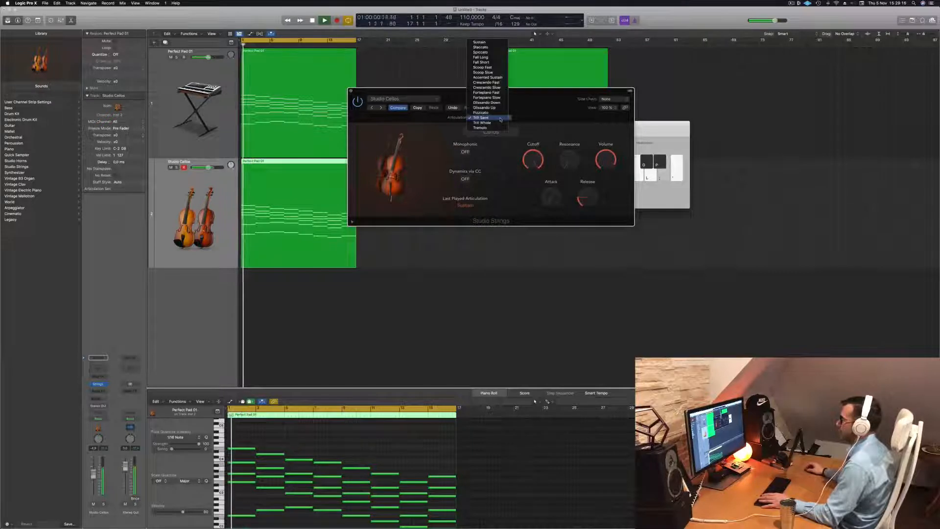
pyautogui.click(489, 123)
pyautogui.press('space')
pyautogui.press('space')
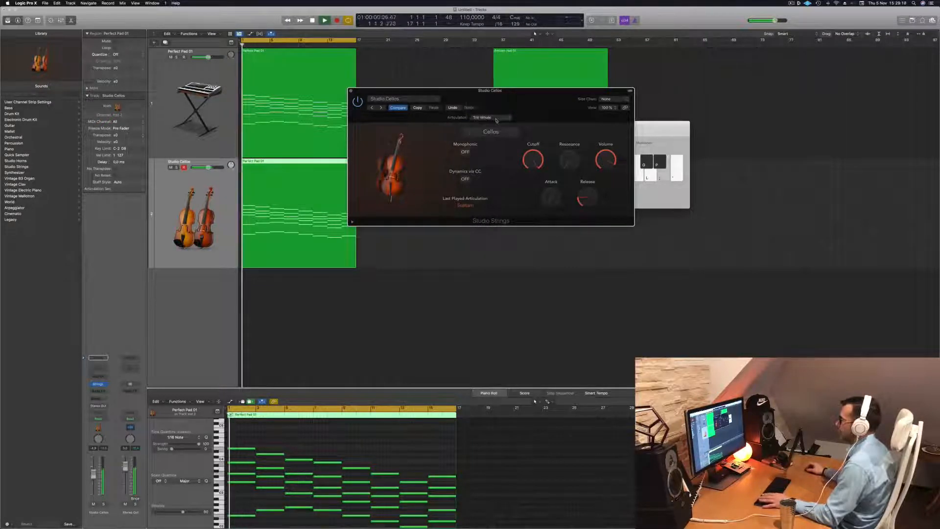
pyautogui.click(489, 117)
pyautogui.click(495, 122)
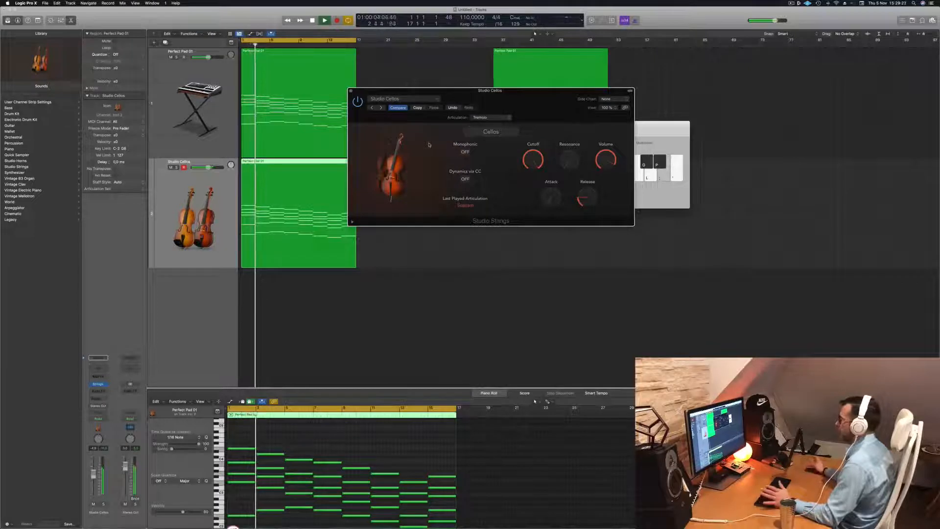
pyautogui.press('space')
# - Audition the Glissando Up and Spiccato articulations on the cellos
pyautogui.click(491, 120)
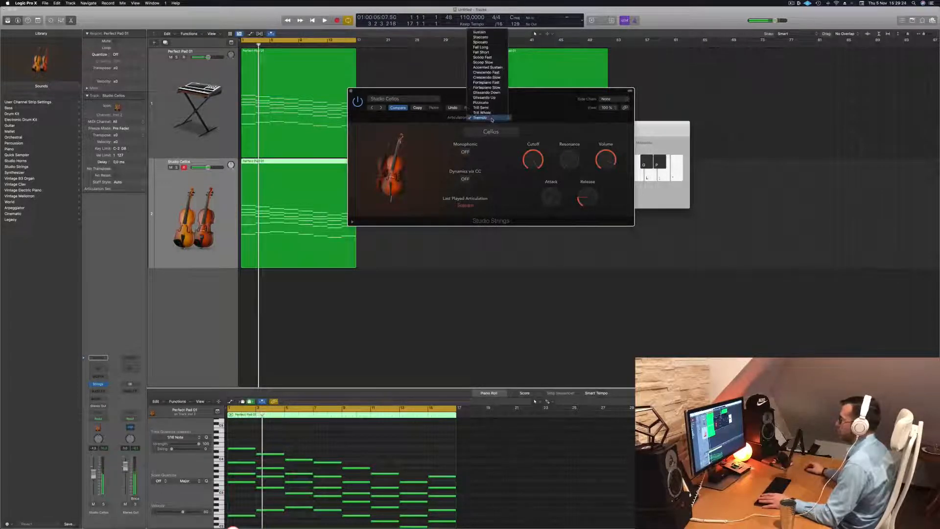
pyautogui.click(494, 99)
pyautogui.press('space')
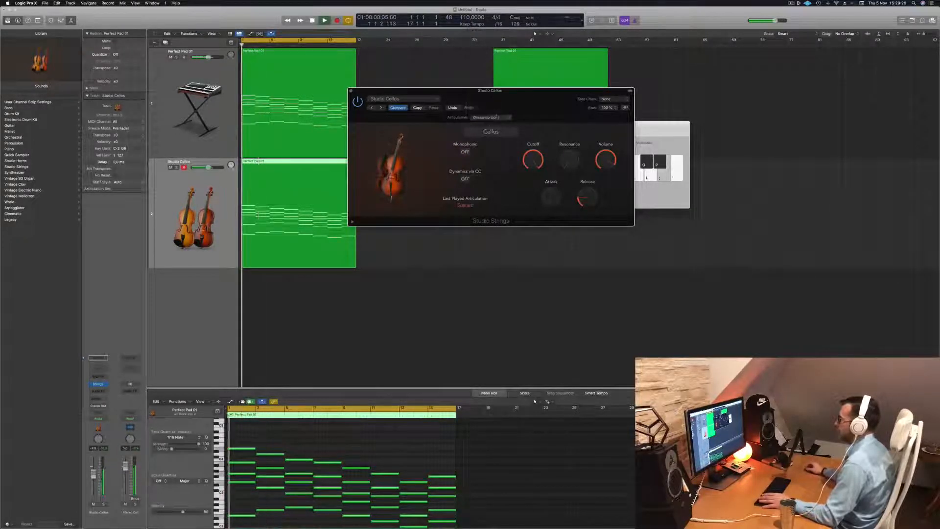
pyautogui.click(496, 117)
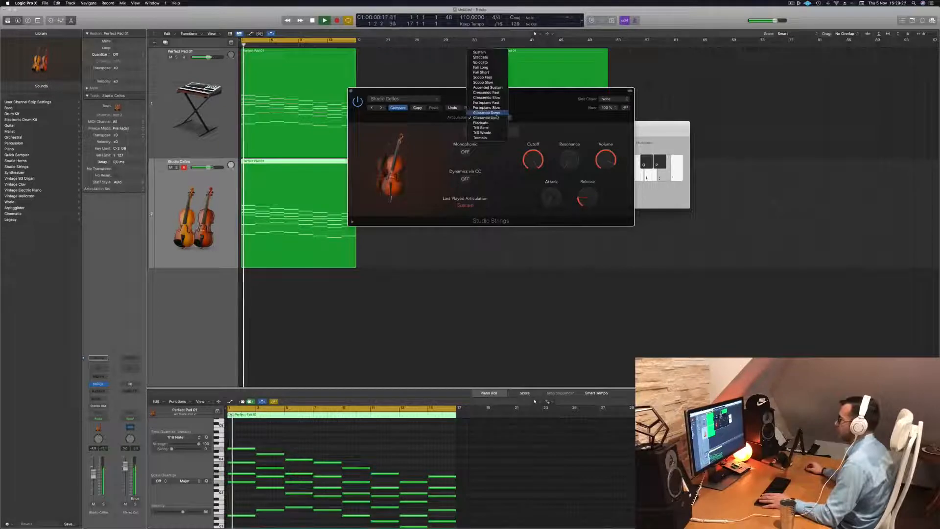
pyautogui.click(494, 63)
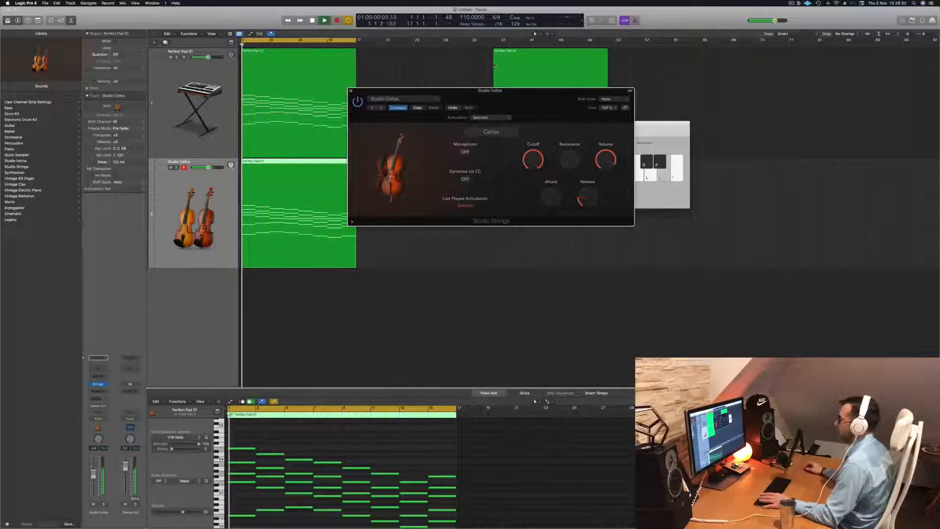
pyautogui.moveTo(531, 98); pyautogui.dragTo(565, 127)
pyautogui.click(224, 197)
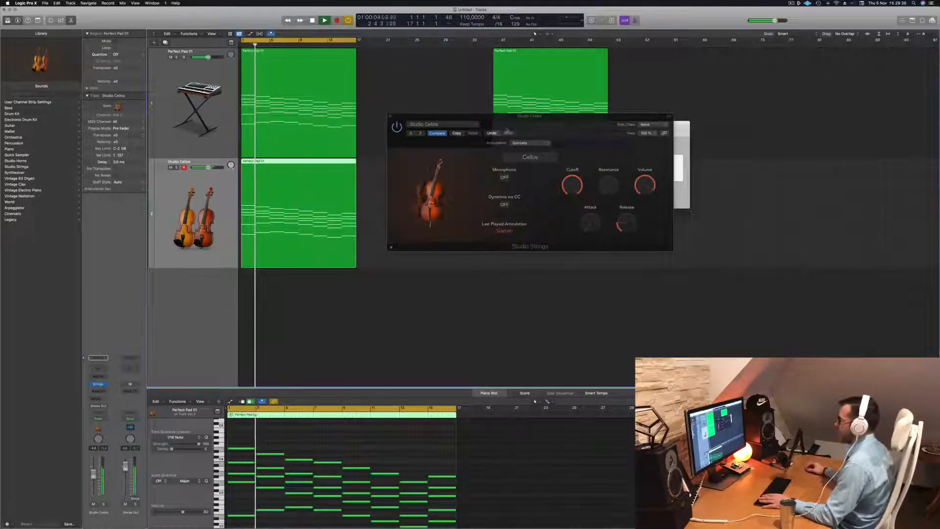
# - Switch the Studio Strings instrument from cellos to Double Basses and play the region
pyautogui.click(539, 159)
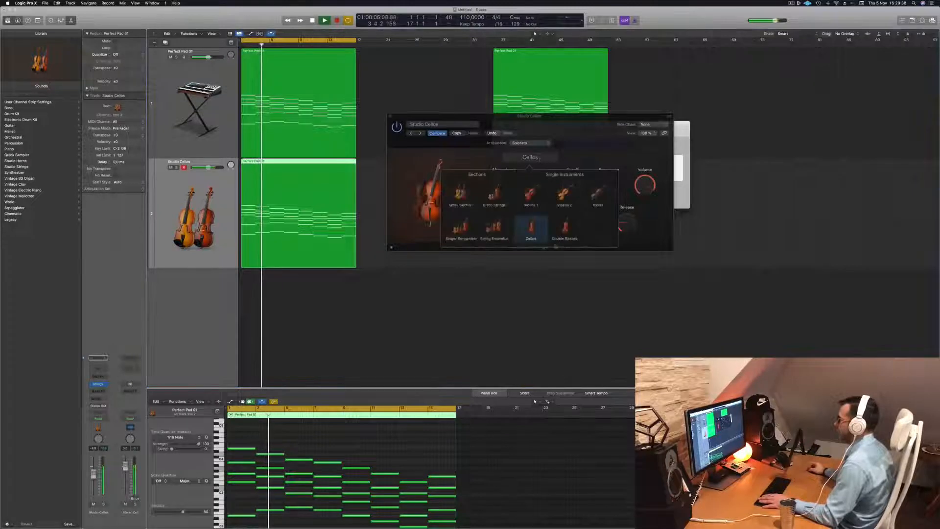
pyautogui.click(569, 231)
pyautogui.click(601, 152)
pyautogui.press('space')
pyautogui.press('space')
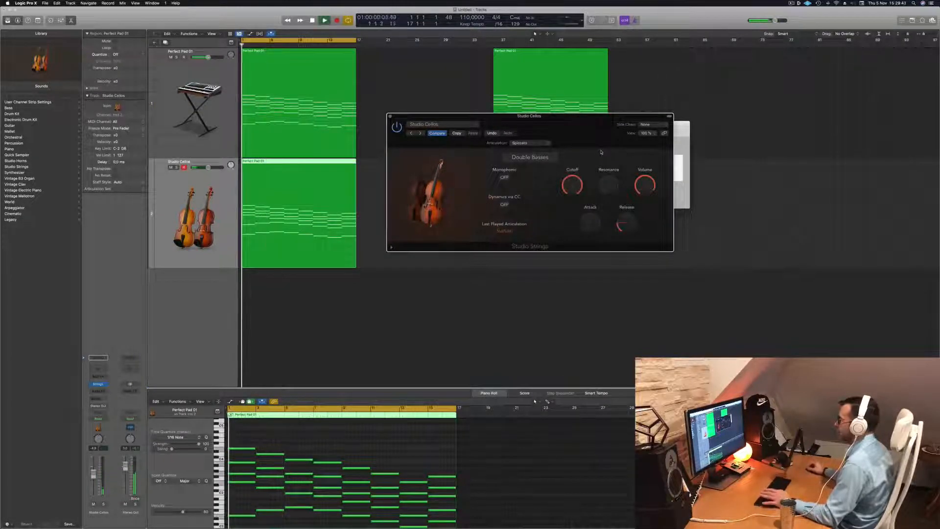
# - Try the Trill Whole articulation on the double basses, then set it to Trill Semi while listening
pyautogui.click(529, 143)
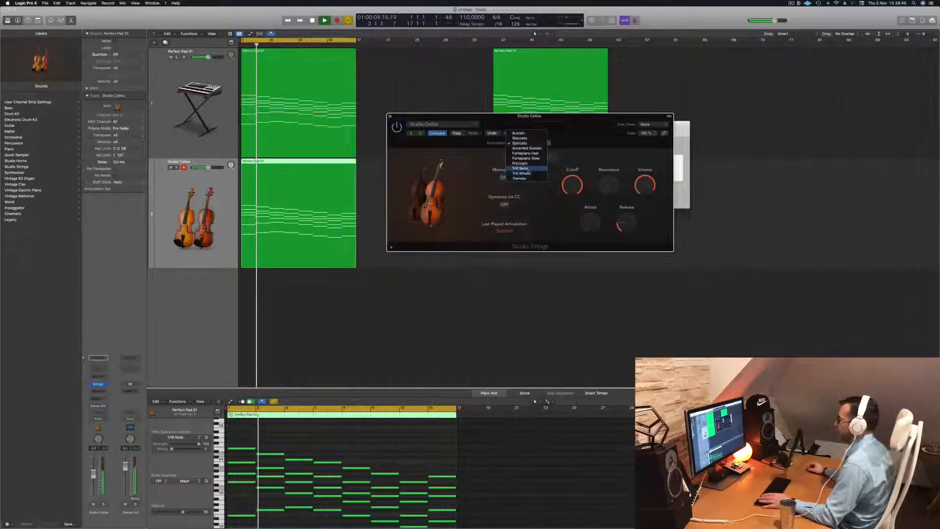
pyautogui.click(523, 173)
pyautogui.press('space')
pyautogui.moveTo(578, 125); pyautogui.dragTo(550, 122)
pyautogui.click(503, 139)
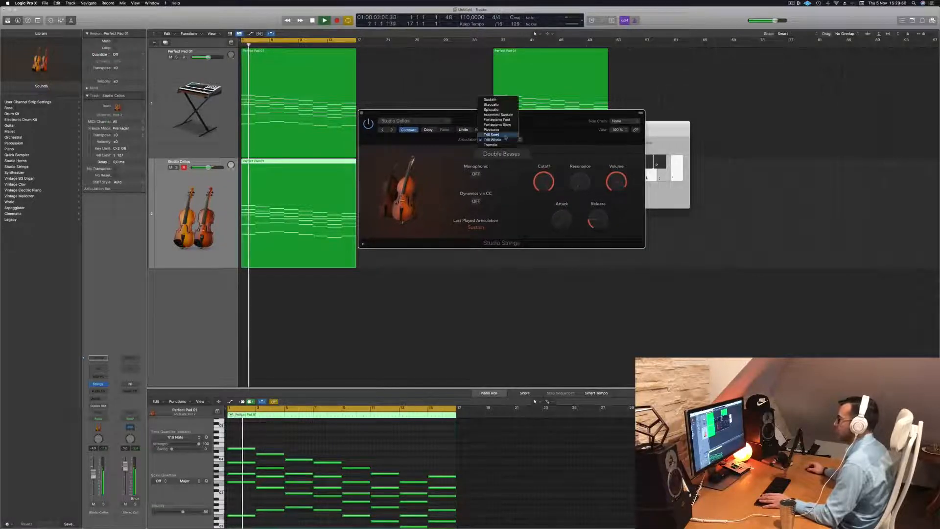
pyautogui.click(505, 136)
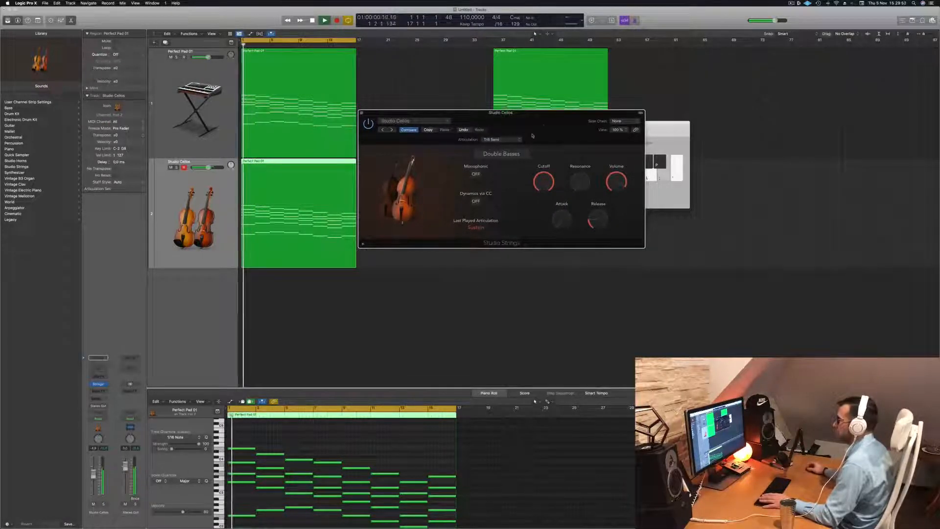
pyautogui.press('space')
# - Stop playback and browse the sound library to the Legacy Logic orchestral strings patches
pyautogui.click(100, 398)
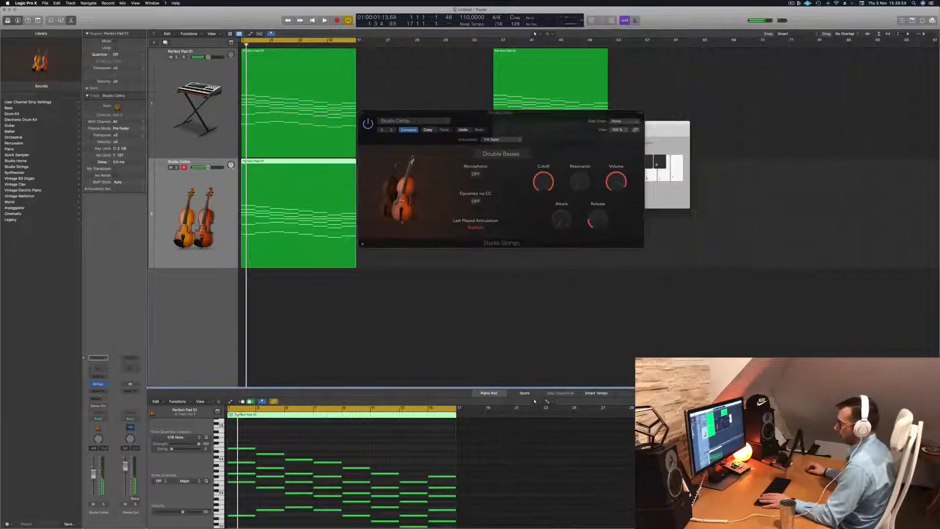
pyautogui.click(13, 220)
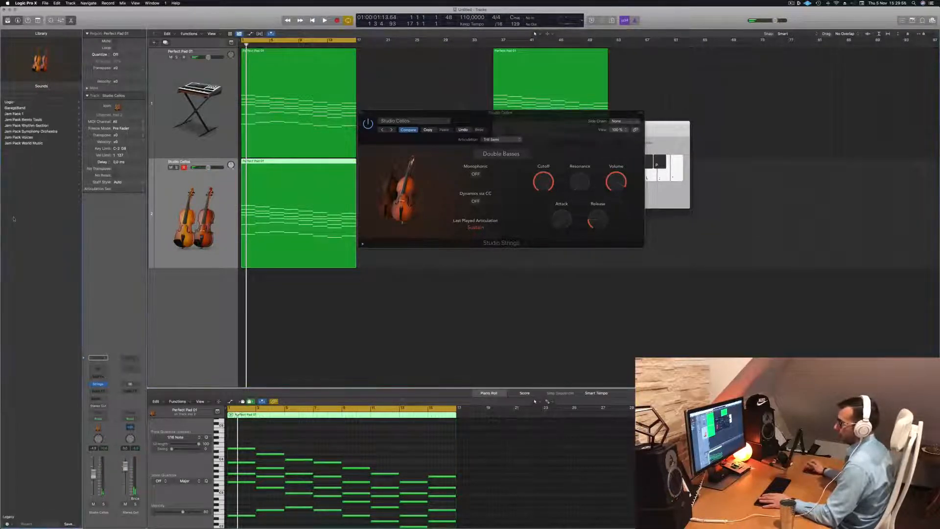
pyautogui.click(14, 102)
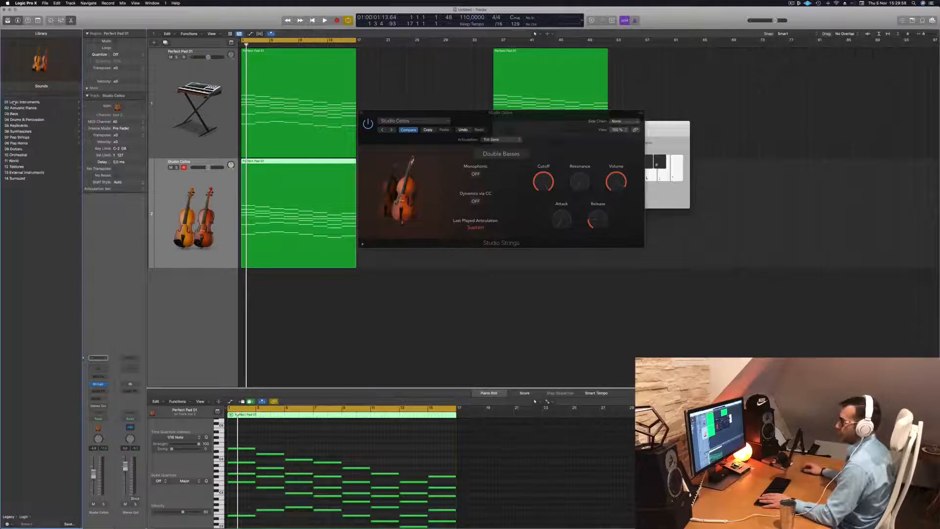
pyautogui.click(25, 155)
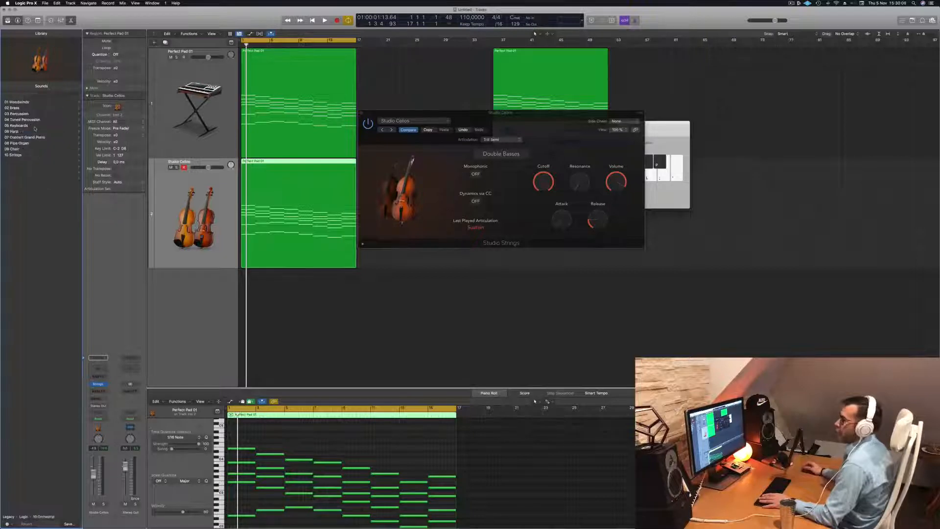
pyautogui.click(16, 155)
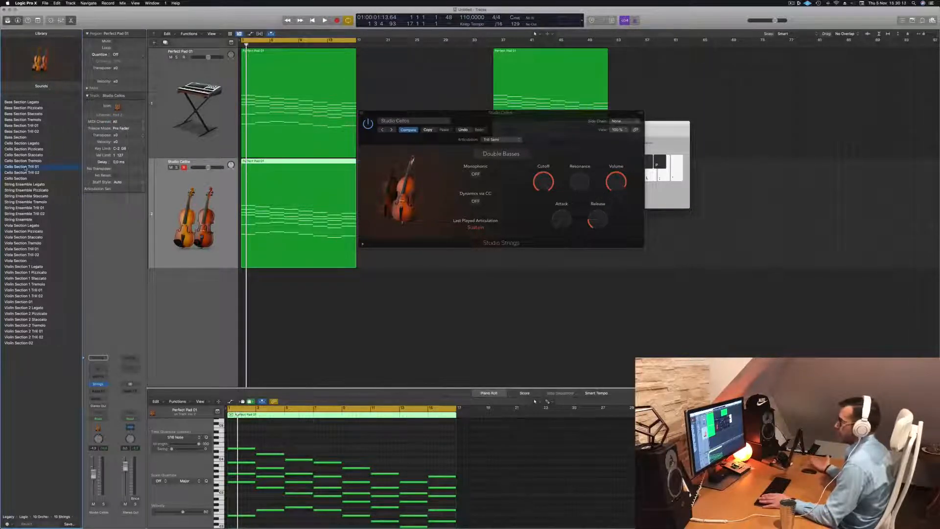
# - Audition the Cello Section Trill 01 and Cello Section patches on the second track
pyautogui.press('space')
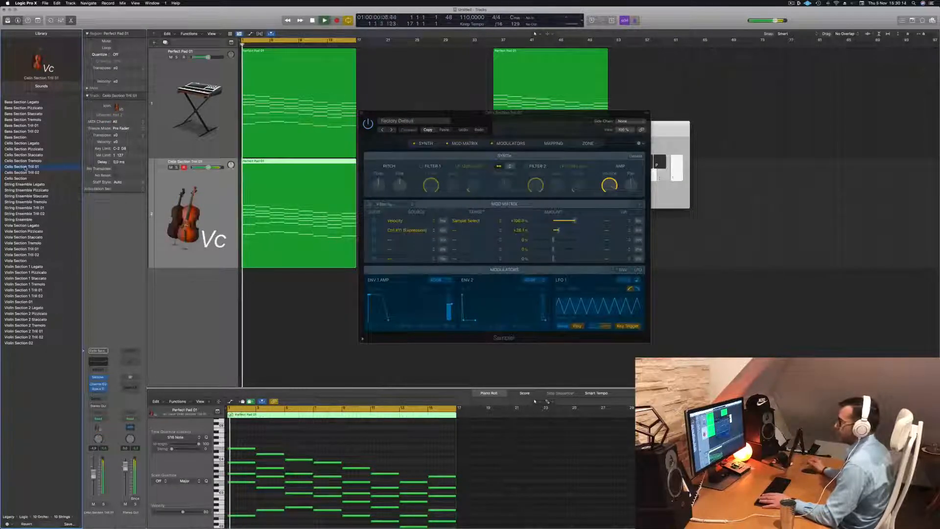
pyautogui.press('space')
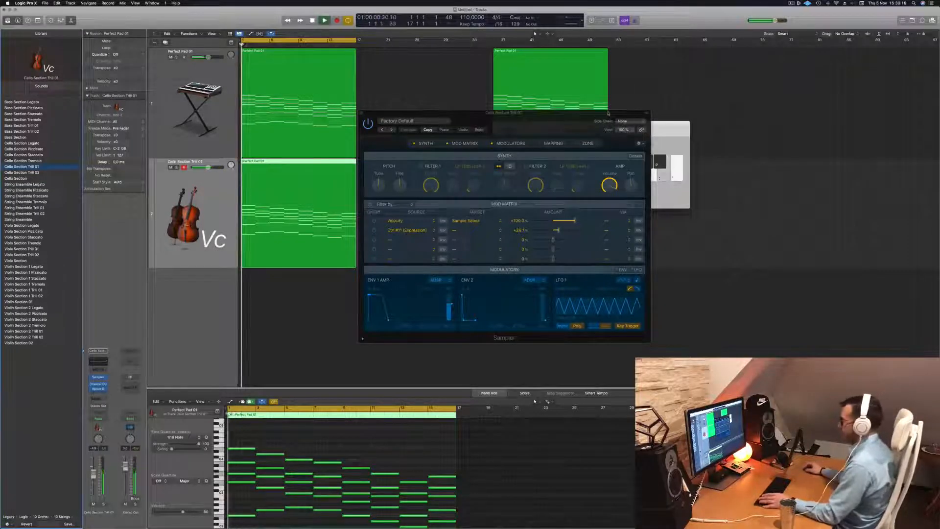
pyautogui.moveTo(536, 116); pyautogui.dragTo(515, 80)
pyautogui.press('space')
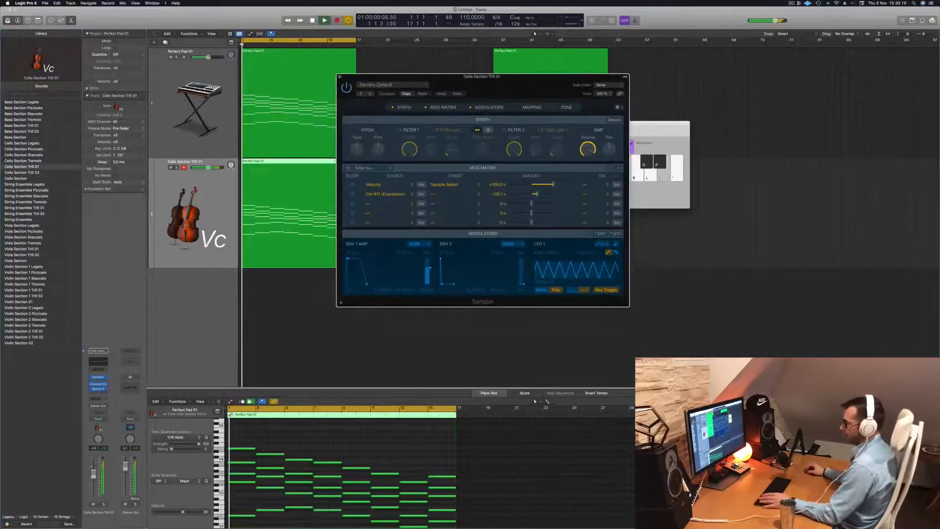
pyautogui.click(16, 178)
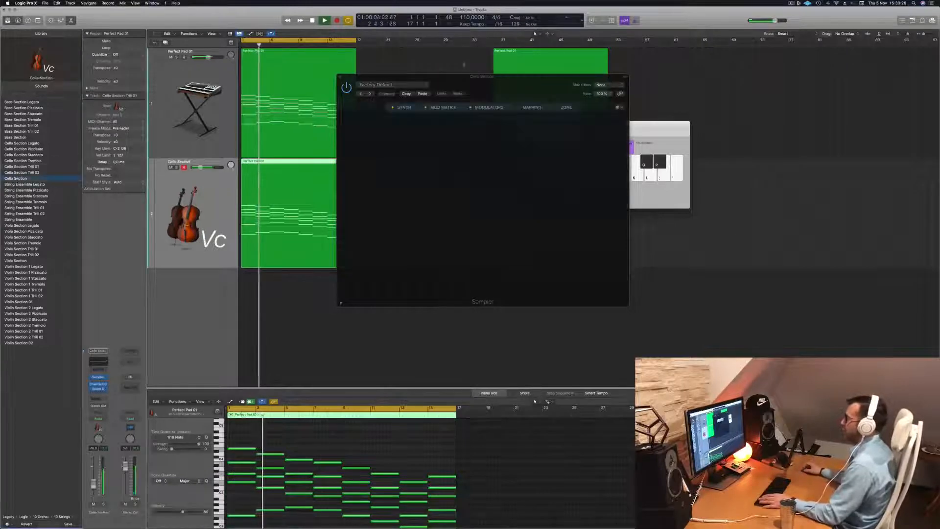
pyautogui.moveTo(517, 84); pyautogui.dragTo(536, 75)
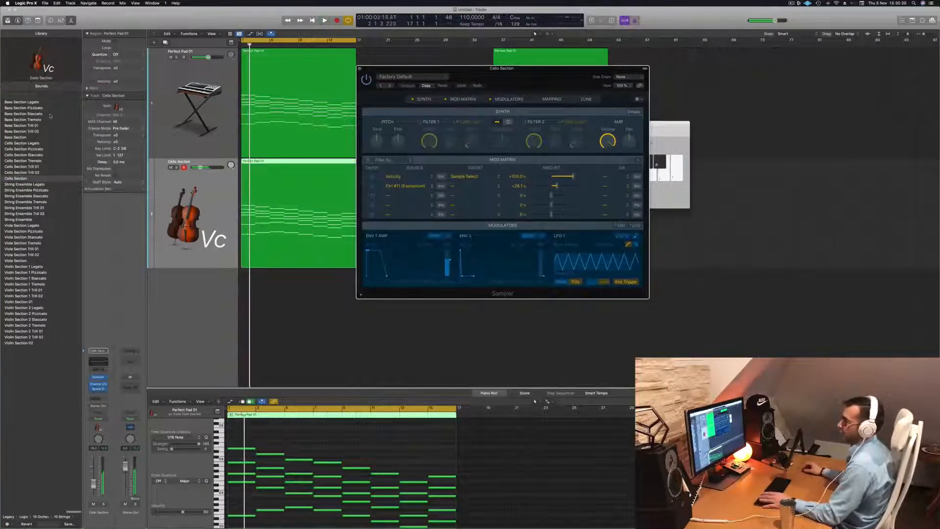
# - Load the Bass Section Staccato patch on the second track, play the region and close the Sampler window
pyautogui.click(21, 126)
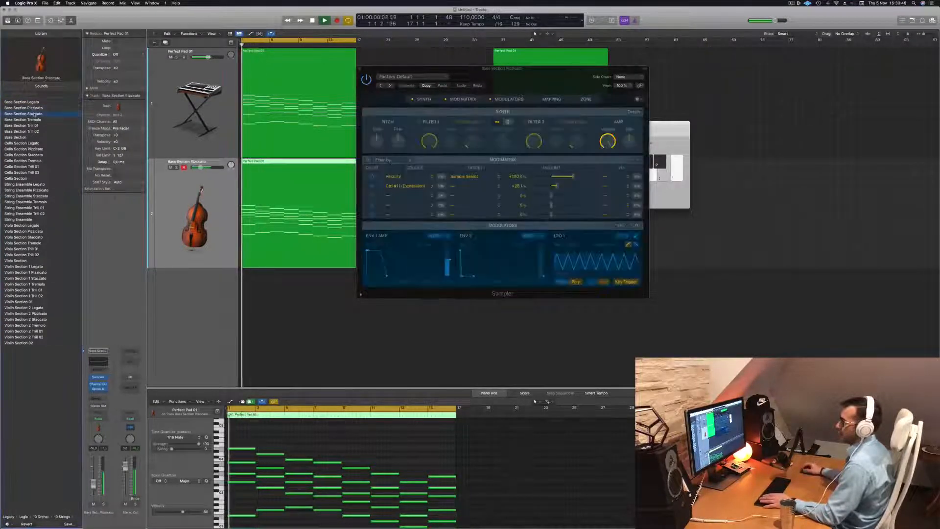
pyautogui.press('space')
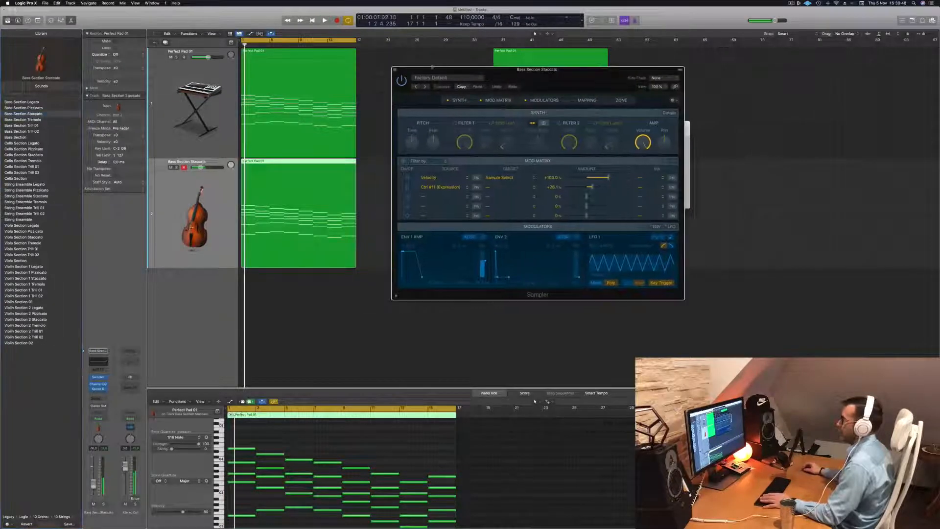
pyautogui.press('super+k')
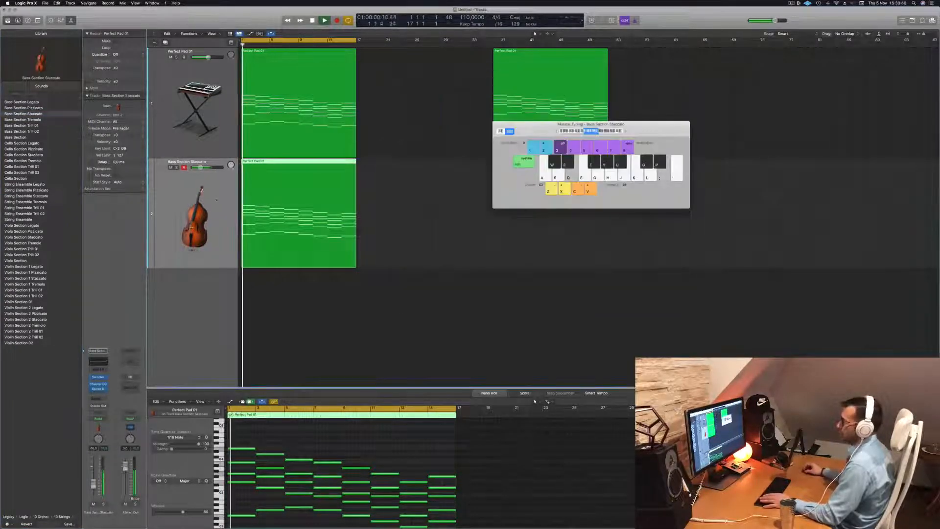
# - Try an Arpeggiator MIDI effect on the Bass Section Staccato track, adjusting its rate between playbacks
pyautogui.click(98, 368)
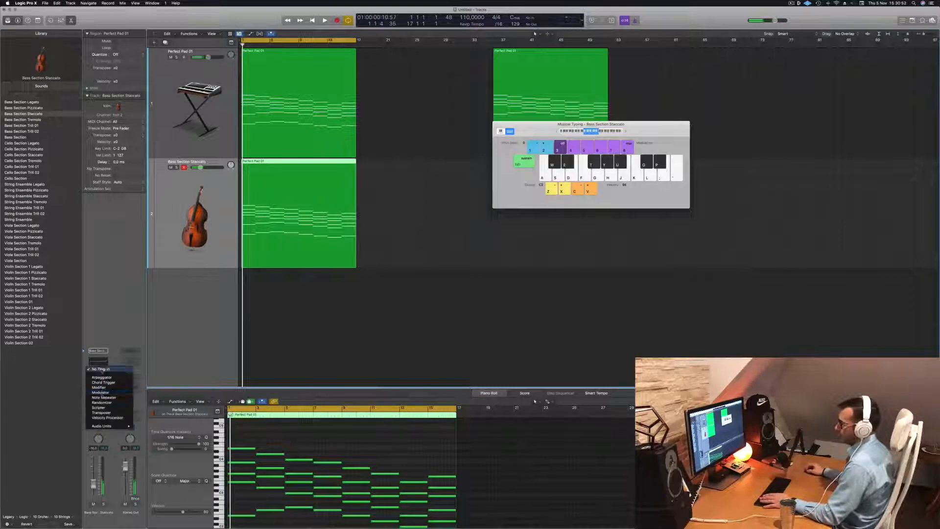
pyautogui.click(102, 377)
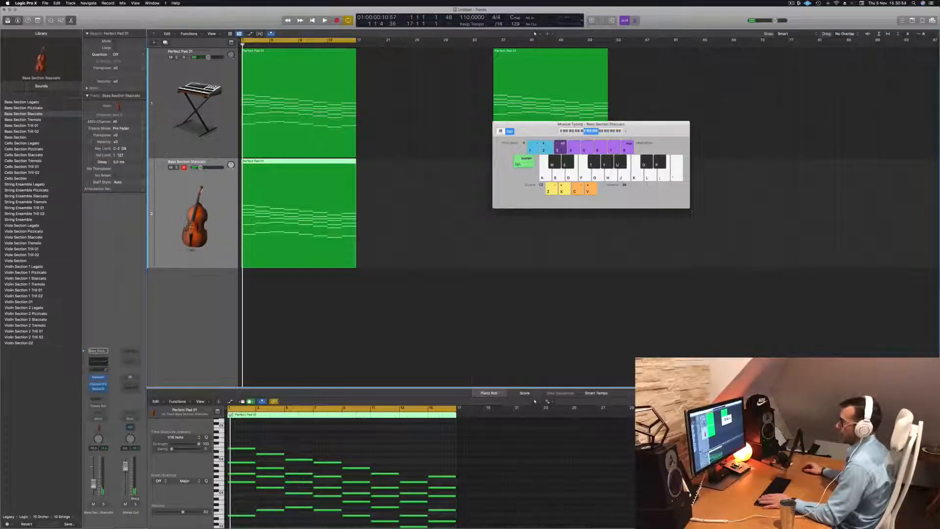
pyautogui.moveTo(391, 90); pyautogui.dragTo(479, 92)
pyautogui.press('space')
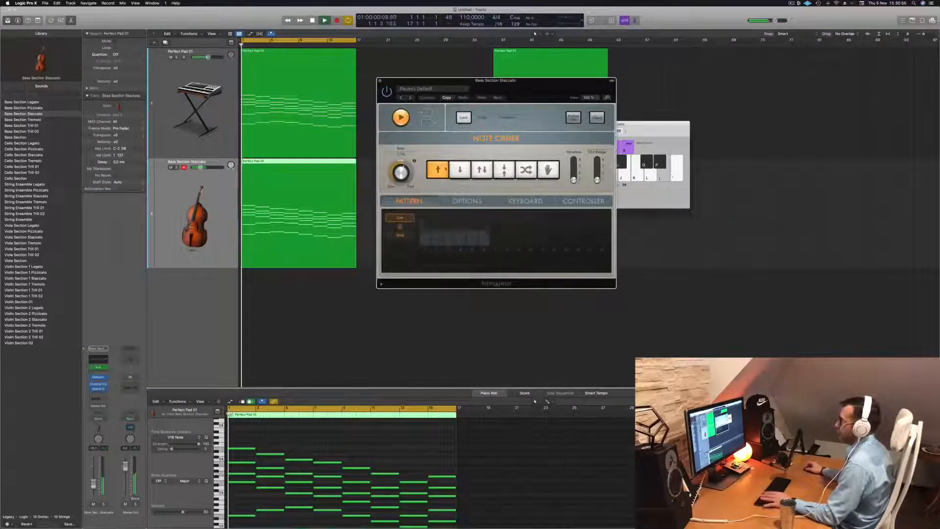
pyautogui.press('space')
pyautogui.moveTo(404, 172); pyautogui.dragTo(403, 178)
pyautogui.press('space')
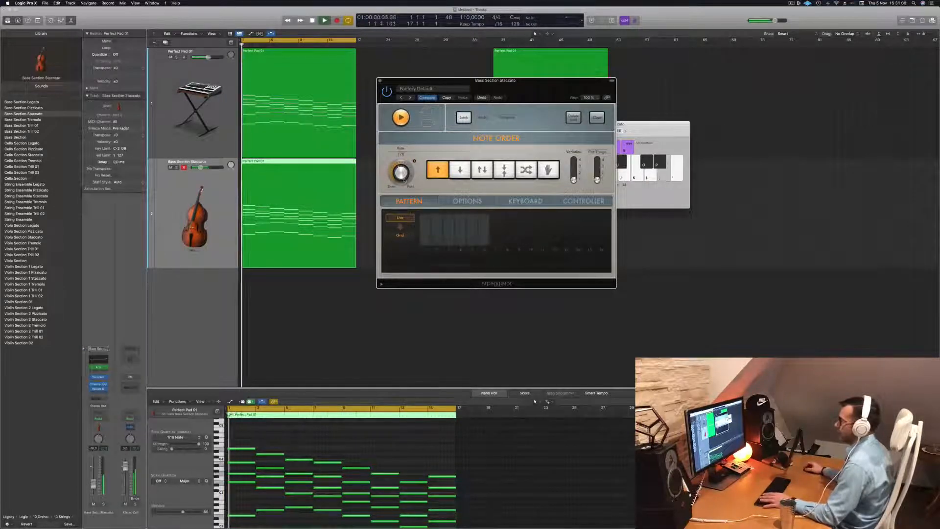
pyautogui.press('space')
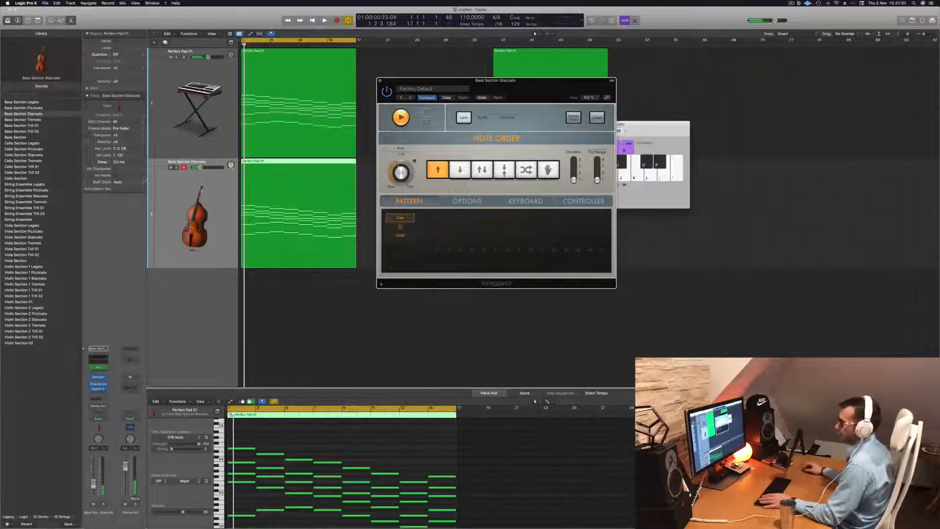
# - Set the Bass Section Staccato track's MIDI effect to Note Repeater and play the region through it
pyautogui.click(105, 367)
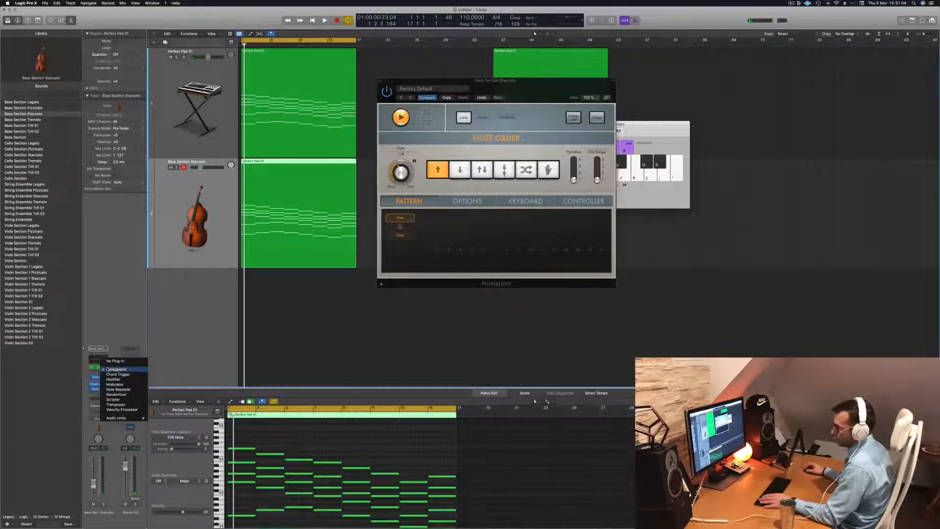
pyautogui.click(109, 389)
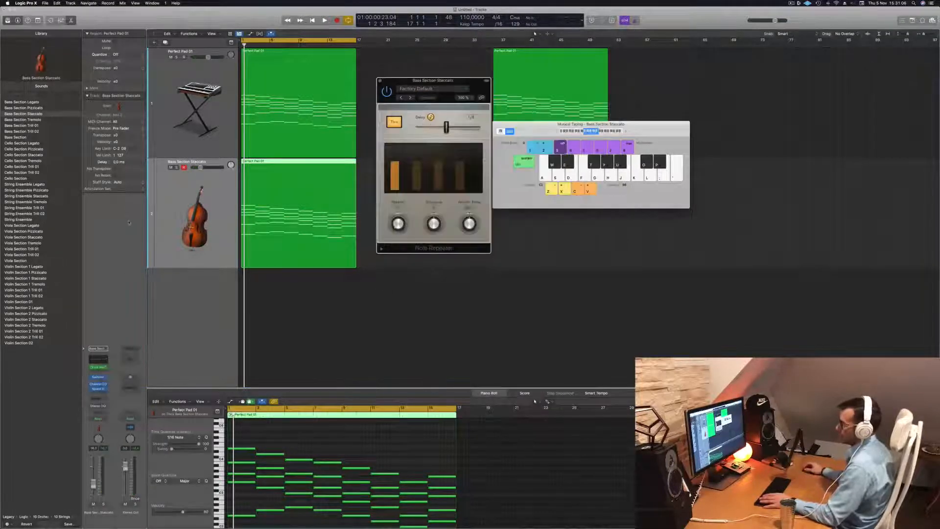
pyautogui.press('space')
pyautogui.click(450, 88)
pyautogui.click(475, 84)
pyautogui.moveTo(460, 83); pyautogui.dragTo(515, 96)
pyautogui.press('space')
pyautogui.press('space')
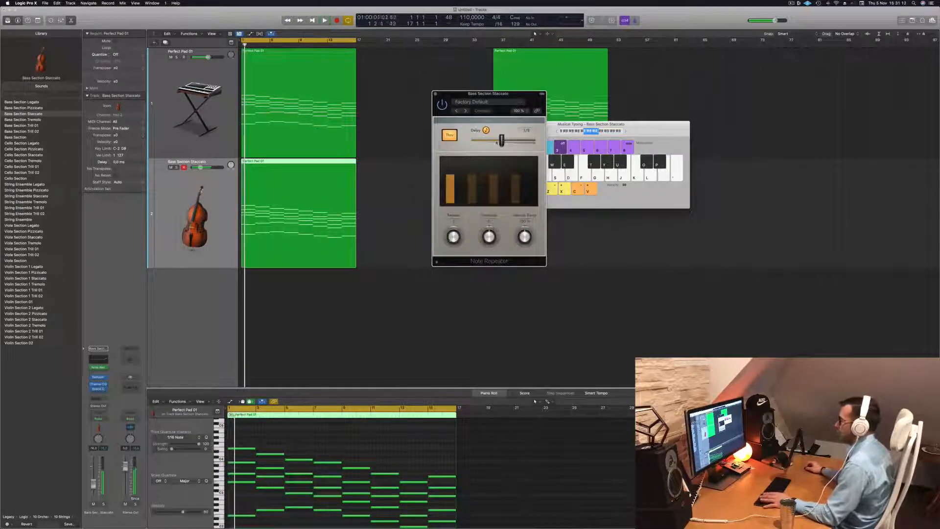
# - Increase the number of repeats in the Note Repeater well above its default while listening to the region
pyautogui.moveTo(451, 239); pyautogui.dragTo(457, 226)
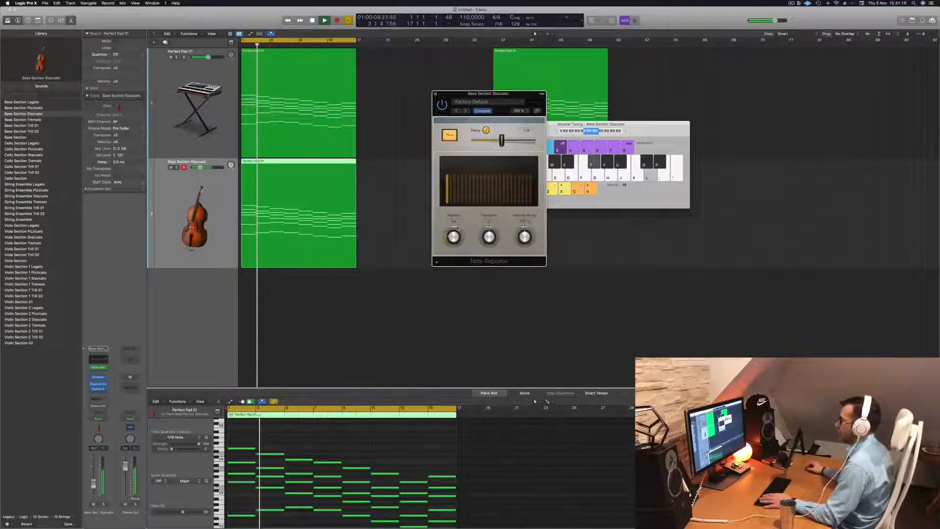
pyautogui.press('space')
pyautogui.press('space')
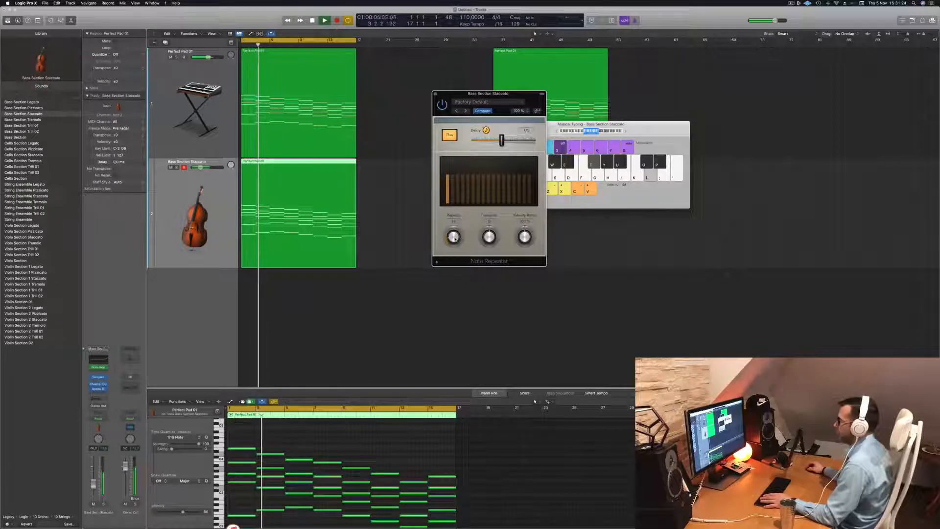
# - Replay the region from the start, then close the Note Repeater and move the Musical Typing keyboard aside
pyautogui.moveTo(507, 94); pyautogui.dragTo(652, 64)
pyautogui.moveTo(646, 110)
pyautogui.mouseDown()
pyautogui.moveTo(633, 110)
pyautogui.moveTo(645, 113)
pyautogui.mouseUp()
pyautogui.press('Return')
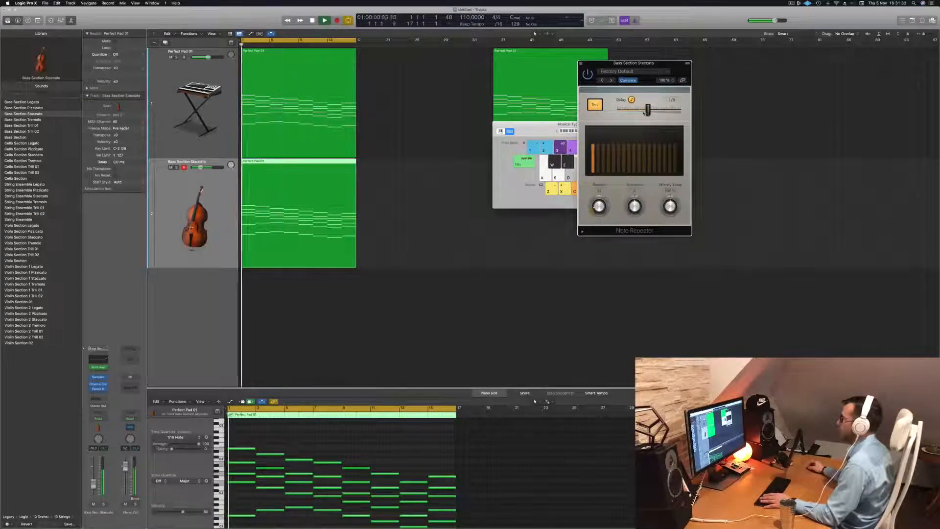
pyautogui.moveTo(665, 66); pyautogui.dragTo(655, 66)
pyautogui.press('Return')
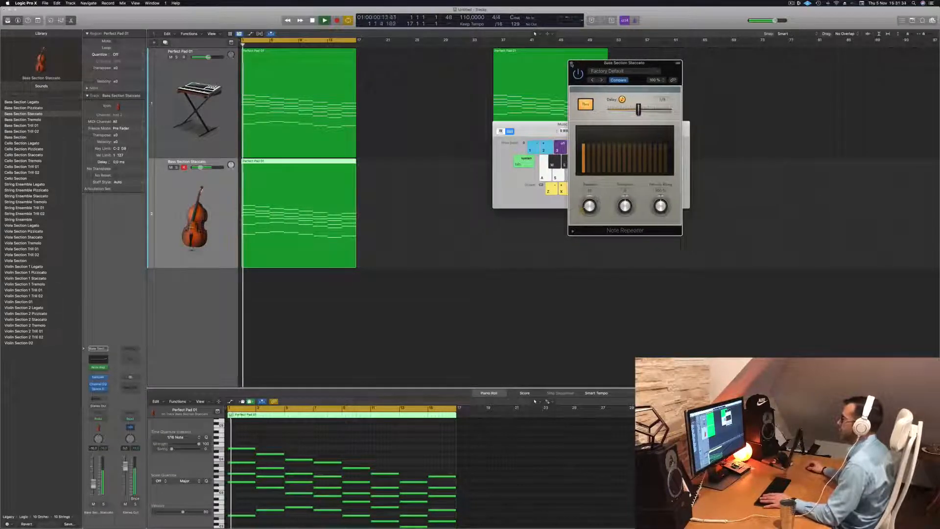
pyautogui.click(571, 63)
pyautogui.moveTo(588, 124); pyautogui.dragTo(691, 82)
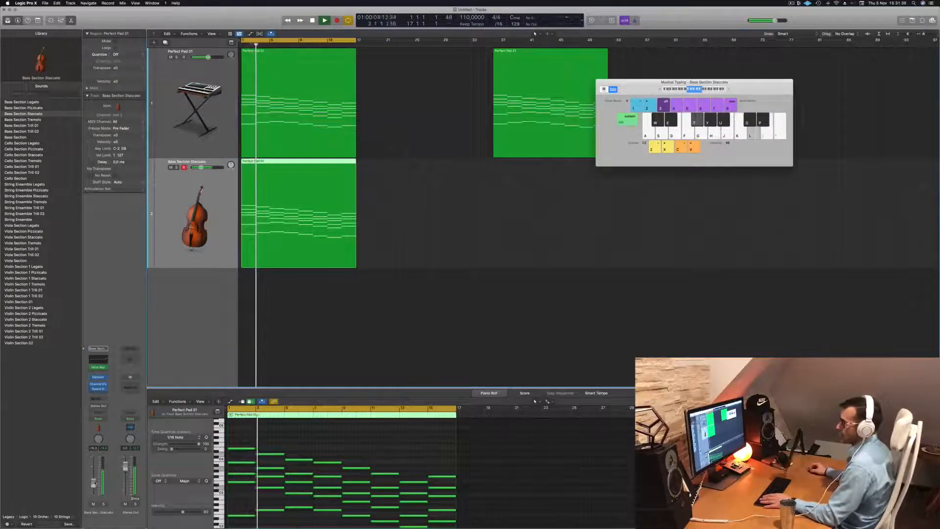
# - Delete the lowest line of notes from the Bass Section Staccato region in the piano roll
pyautogui.press('Return')
pyautogui.click(328, 446)
pyautogui.scroll(-2, 328, 445)
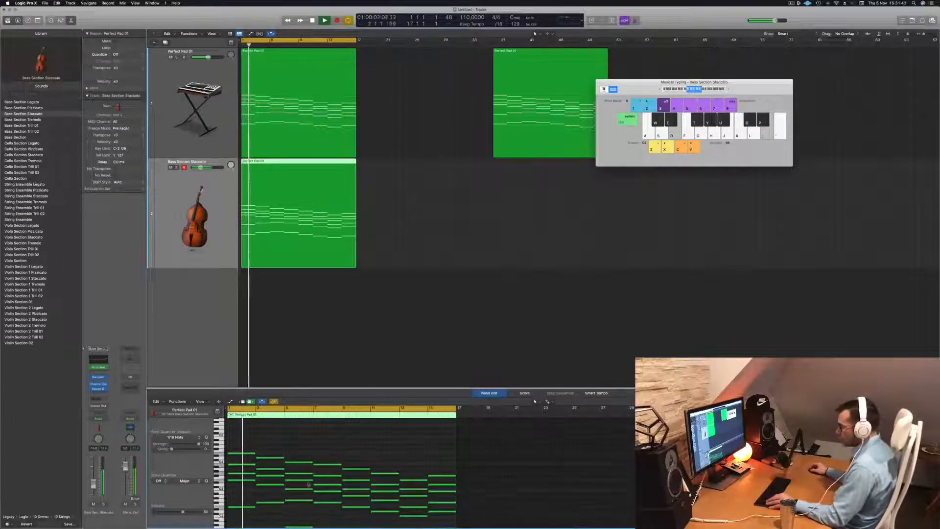
pyautogui.press('Return')
pyautogui.scroll(-5, 346, 494)
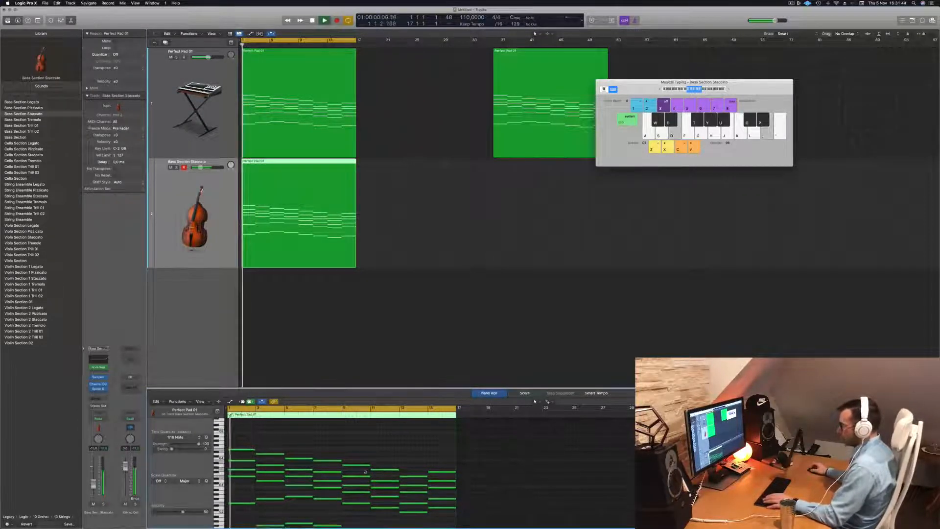
pyautogui.press('Return')
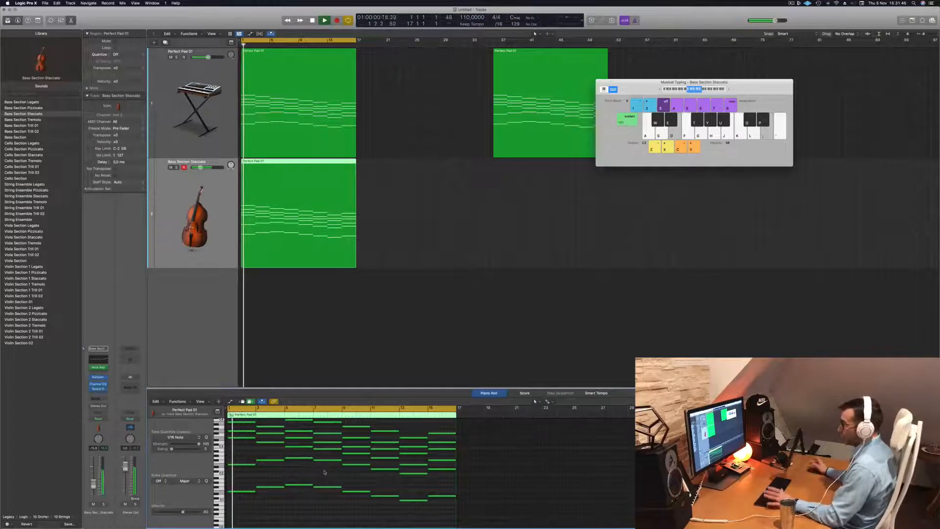
pyautogui.moveTo(255, 478); pyautogui.dragTo(436, 507)
pyautogui.press('Delete')
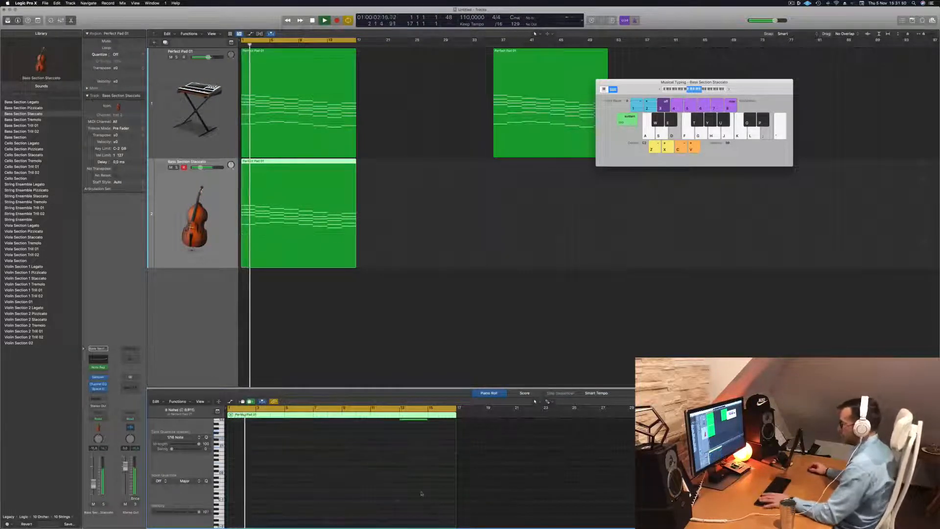
# - Transpose all remaining notes of the Bass Section Staccato region down one octave and replay from the start
pyautogui.scroll(5, 387, 501)
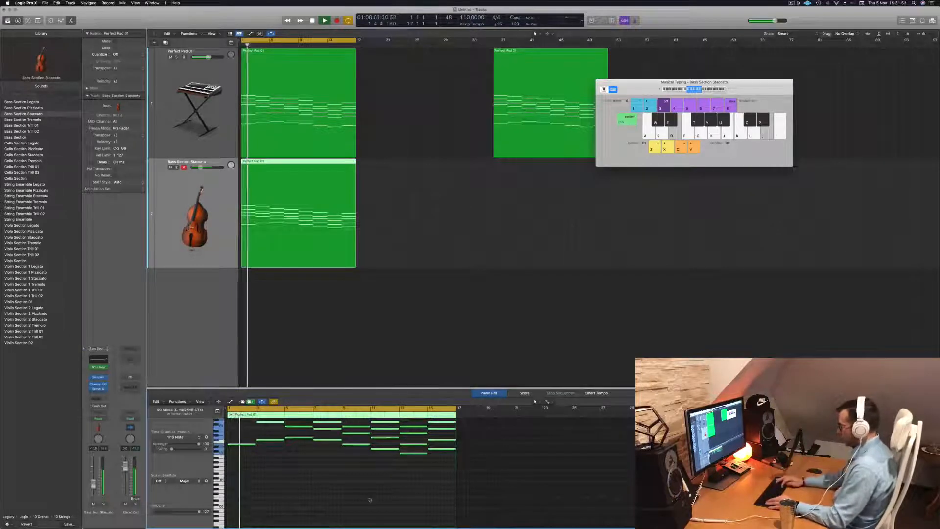
pyautogui.hotkey('alt', 'shift', 'Down')
pyautogui.press('Return')
pyautogui.click(204, 257)
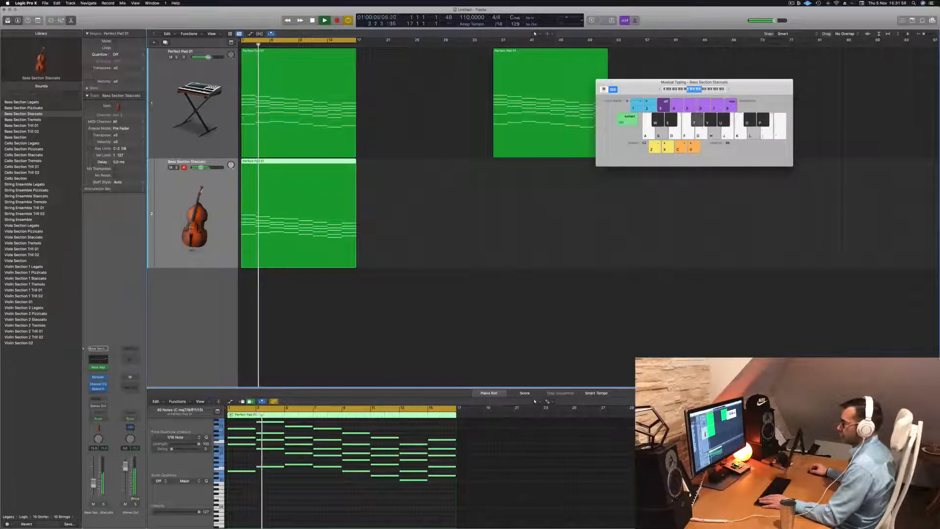
pyautogui.press('Return')
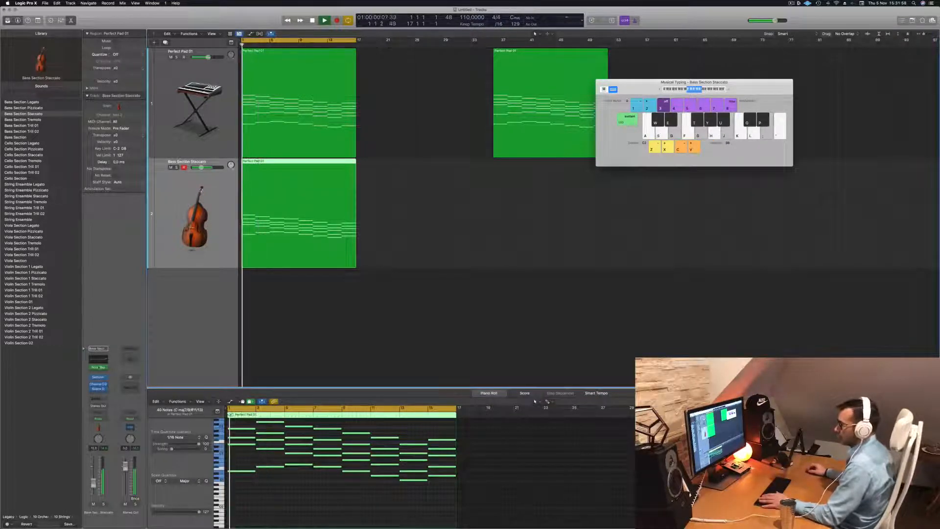
# - Open the Sampler instrument of the Bass Section Staccato track and show its Zone section
pyautogui.click(99, 377)
pyautogui.moveTo(577, 77); pyautogui.dragTo(513, 84)
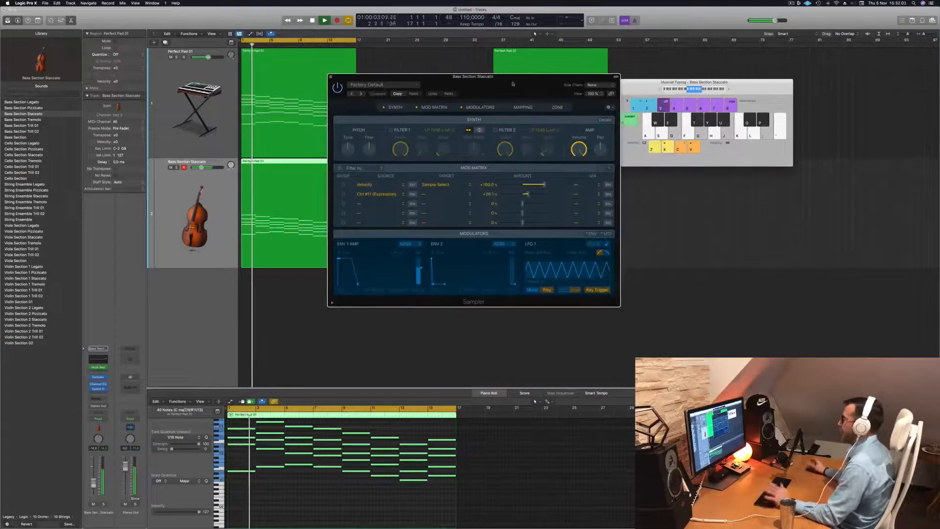
pyautogui.click(557, 108)
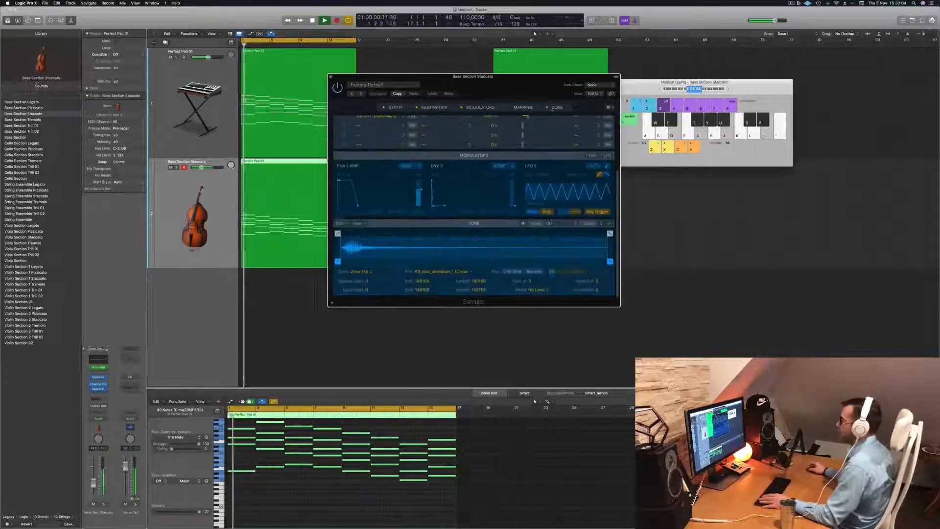
# - Examine the Mapping, Modulators, Mod Matrix and Synth sections of the bass track's Sampler
pyautogui.click(523, 107)
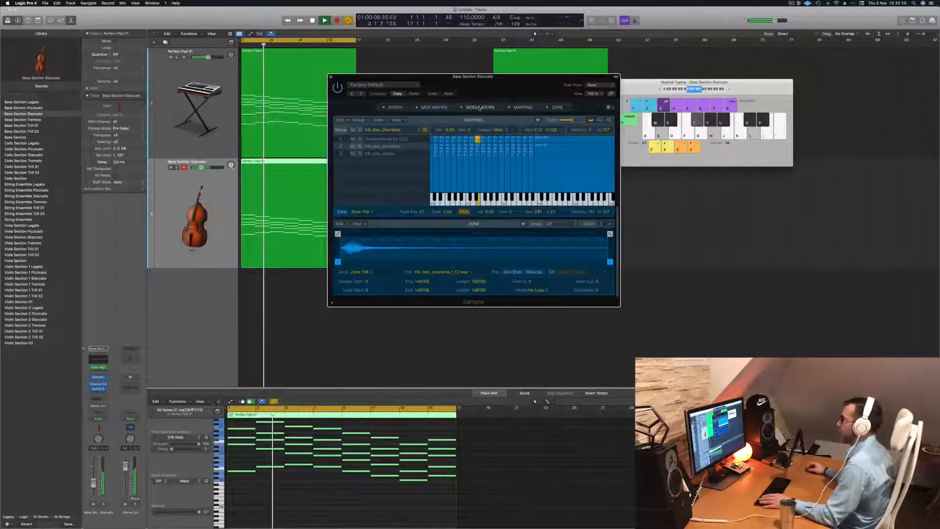
pyautogui.click(479, 107)
pyautogui.click(434, 107)
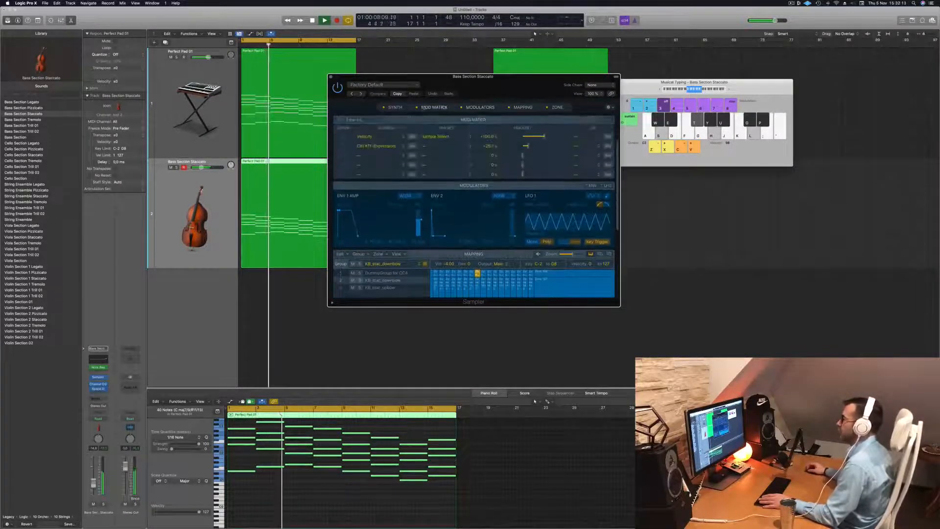
pyautogui.click(397, 107)
pyautogui.moveTo(513, 90); pyautogui.dragTo(501, 89)
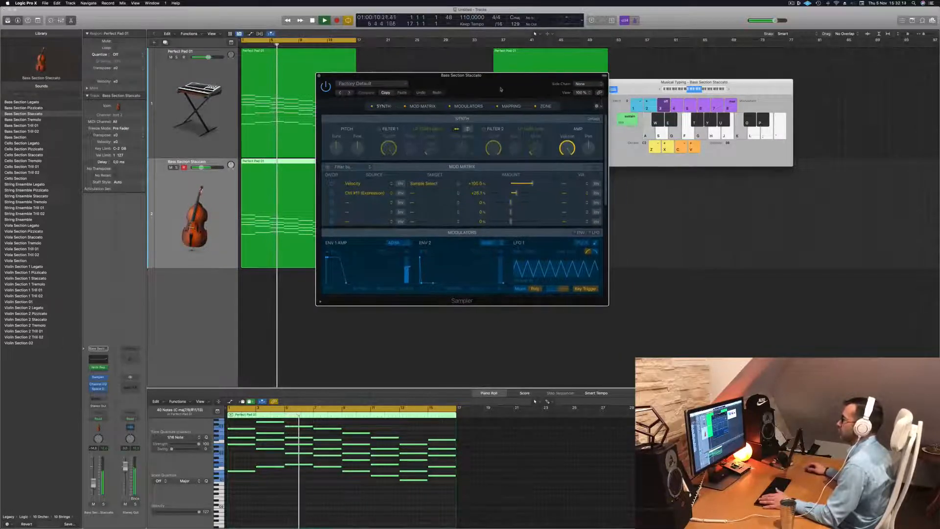
# - Turn on Filter 1 in the Sampler with more drive, and slightly lower the bass track's volume
pyautogui.click(379, 130)
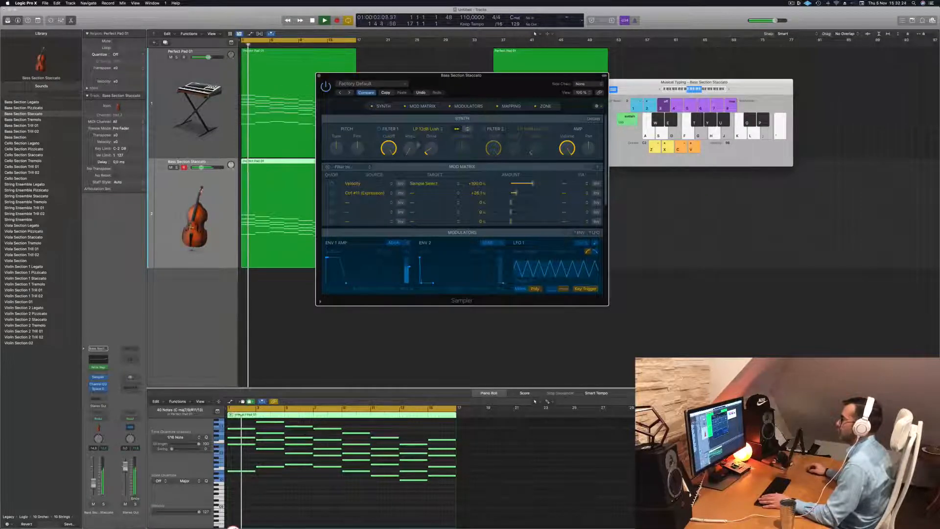
pyautogui.moveTo(430, 148); pyautogui.dragTo(428, 127)
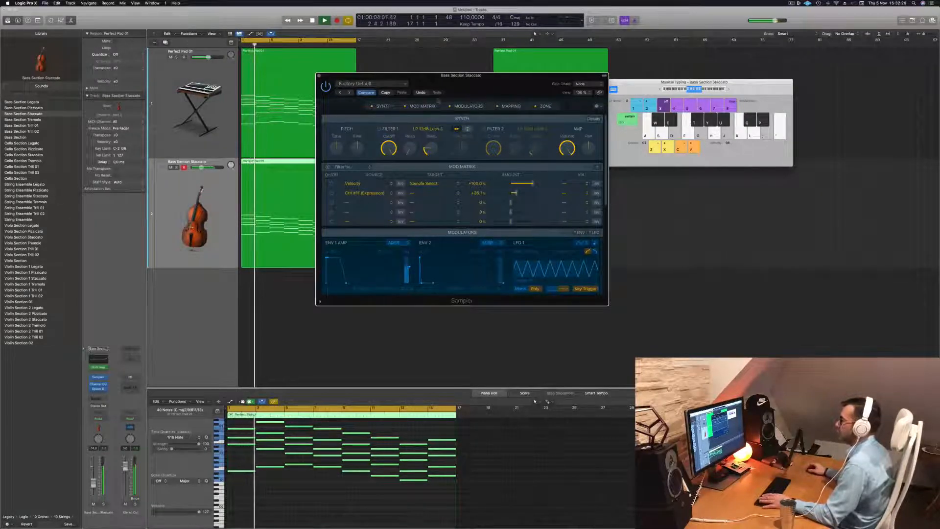
pyautogui.moveTo(201, 167); pyautogui.dragTo(197, 167)
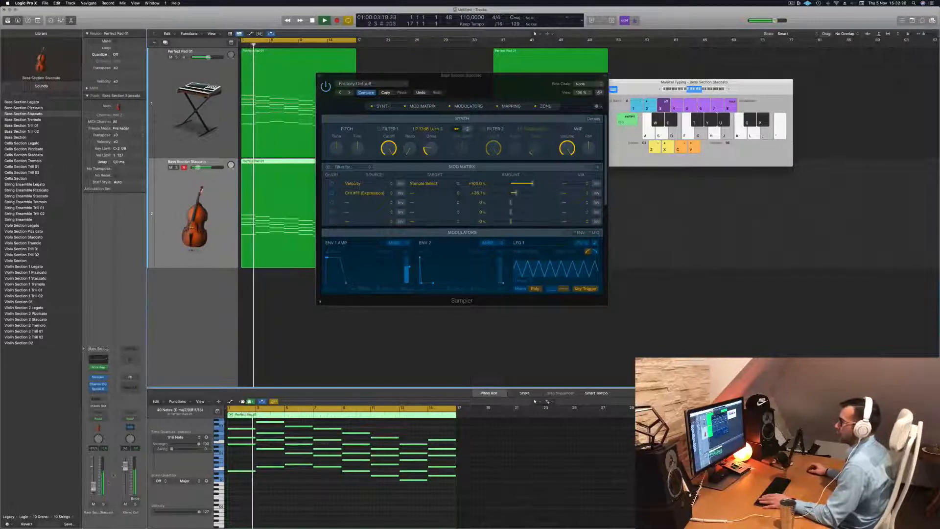
pyautogui.click(319, 76)
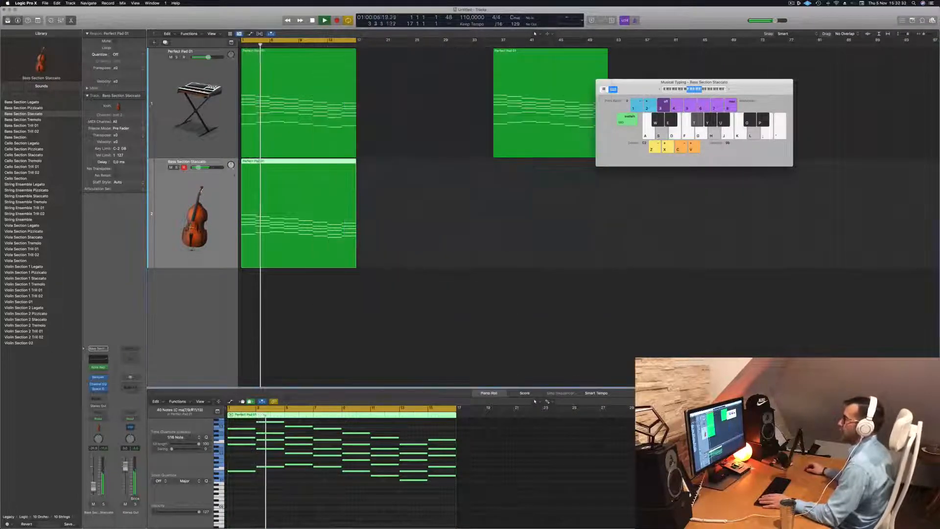
# - Replay the arrangement from the start and load the Cello Section Staccato sound on the second track
pyautogui.hscroll(-3, 258, 258)
pyautogui.scroll(-3, 210, 164)
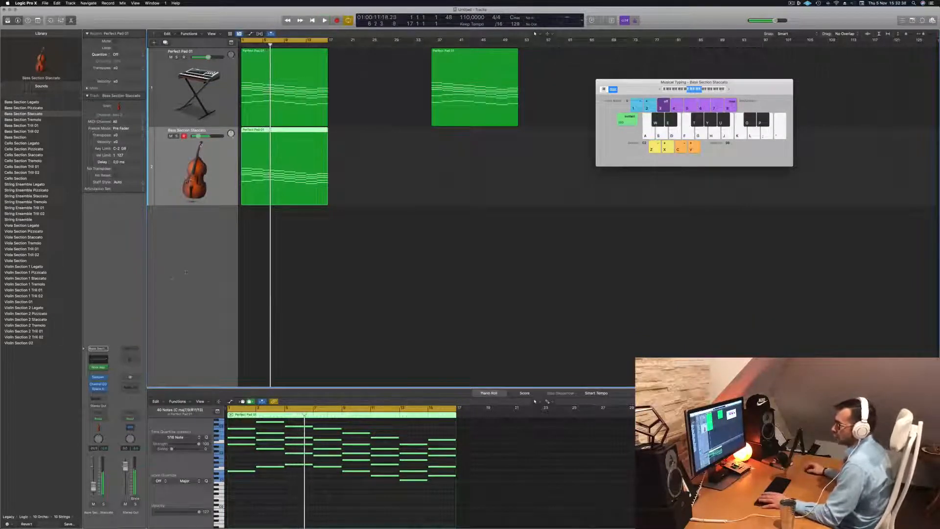
pyautogui.press('Return')
pyautogui.press('space')
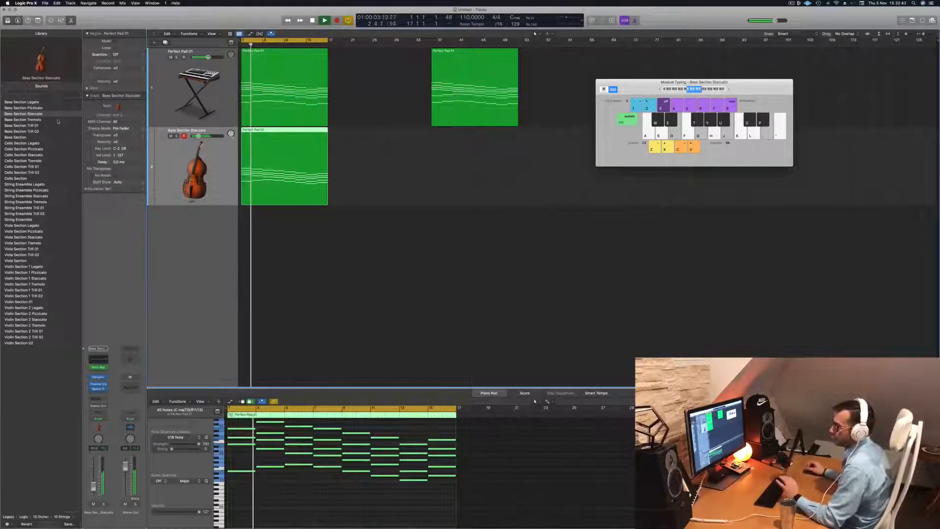
pyautogui.click(22, 155)
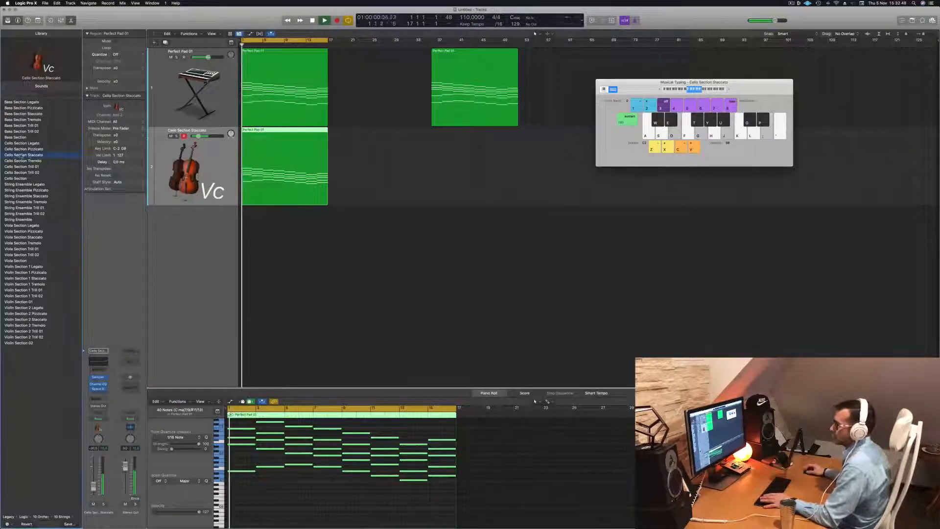
pyautogui.press('space')
# - Insert a Note Repeater on the Cello Section Staccato track and raise its number of repeats during playback
pyautogui.click(106, 370)
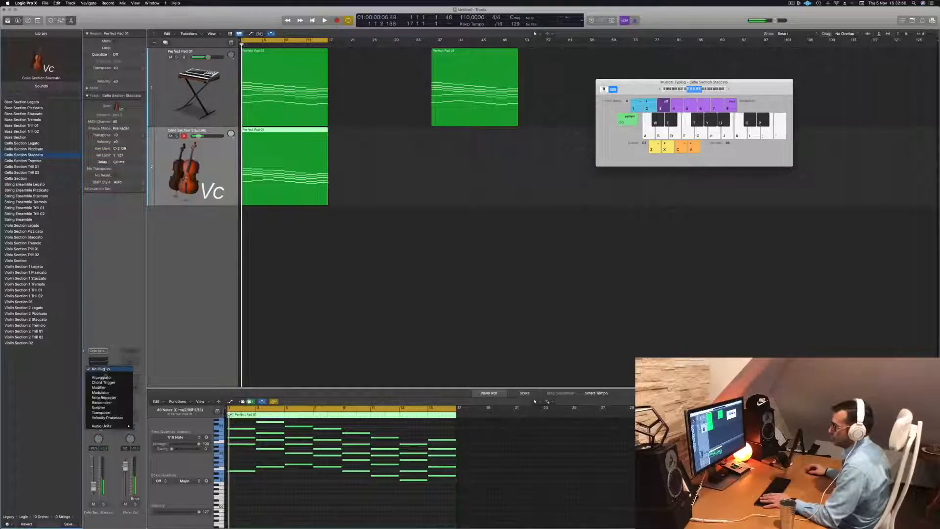
pyautogui.click(113, 402)
pyautogui.press('space')
pyautogui.moveTo(309, 225); pyautogui.dragTo(309, 218)
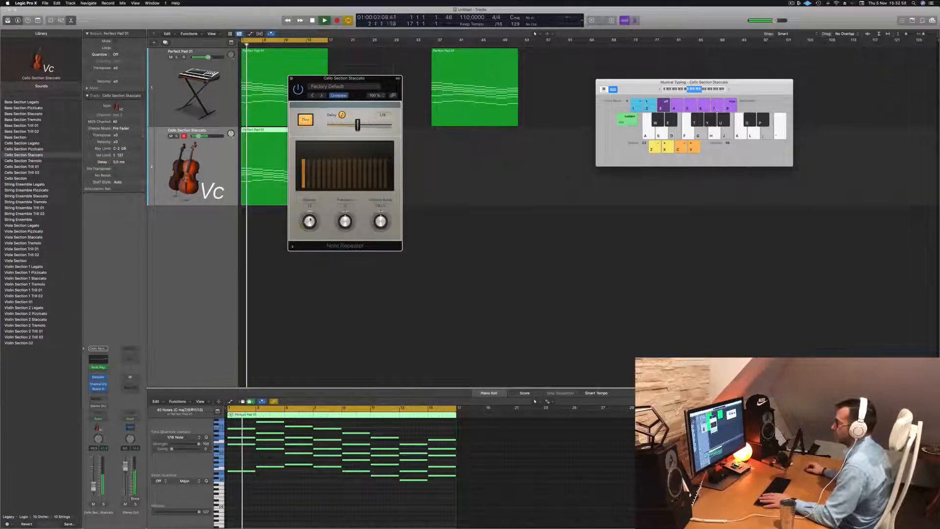
pyautogui.press('space')
pyautogui.press('space')
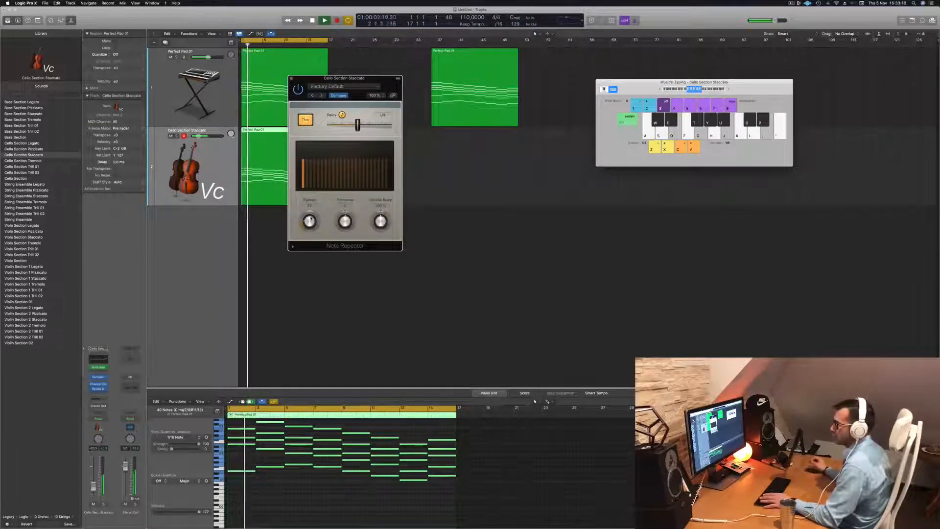
pyautogui.press('space')
pyautogui.press('space')
# - Try a single repeat in the cello's Note Repeater, then many repeats with a rising velocity ramp
pyautogui.moveTo(311, 219); pyautogui.dragTo(314, 225)
pyautogui.press('space')
pyautogui.press('space')
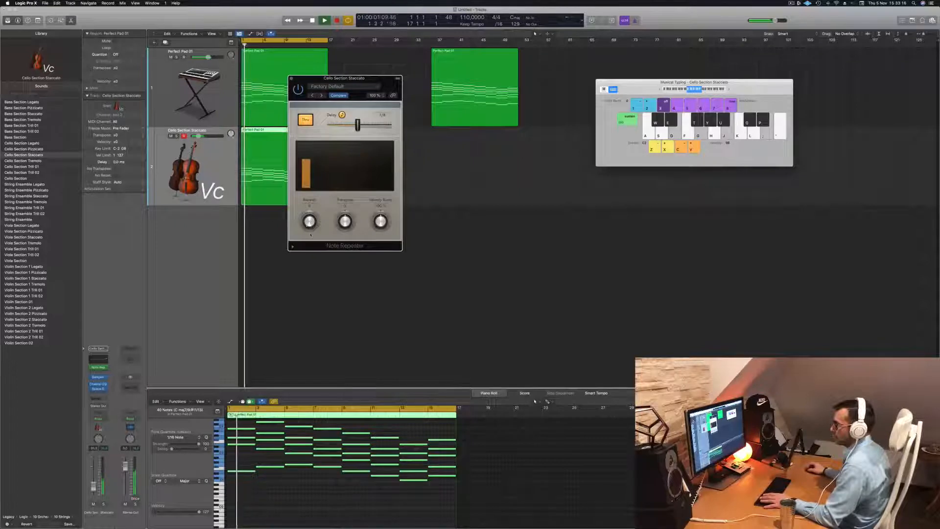
pyautogui.scroll(5, 309, 222)
pyautogui.press('space')
pyautogui.press('space')
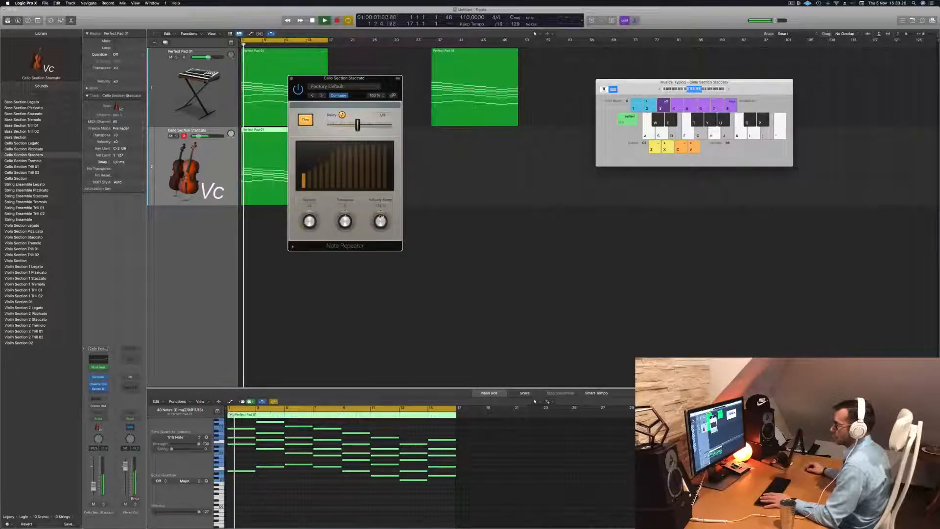
pyautogui.press('space')
pyautogui.press('space')
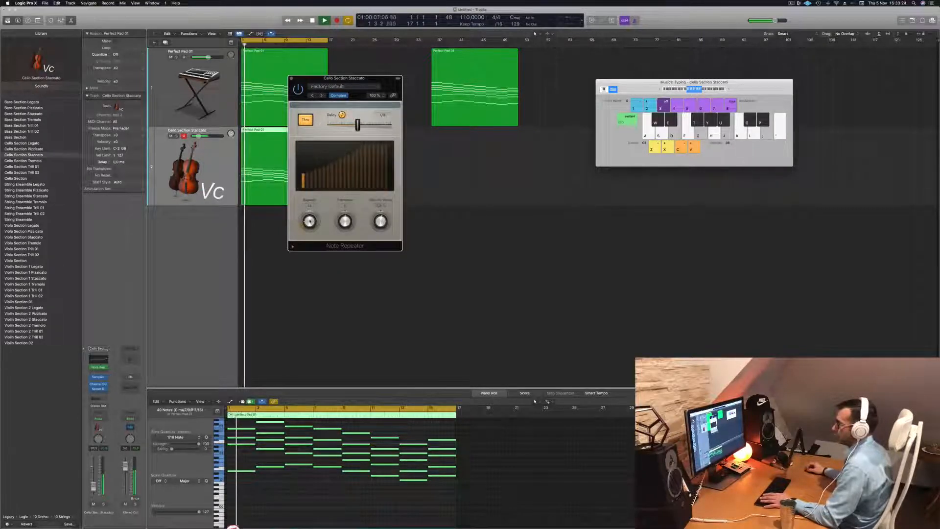
pyautogui.press('space')
pyautogui.press('space')
# - Move the Note Repeater window aside and replay the cello part while examining its notes in the piano roll
pyautogui.moveTo(366, 80); pyautogui.dragTo(559, 76)
pyautogui.press('space')
pyautogui.press('space')
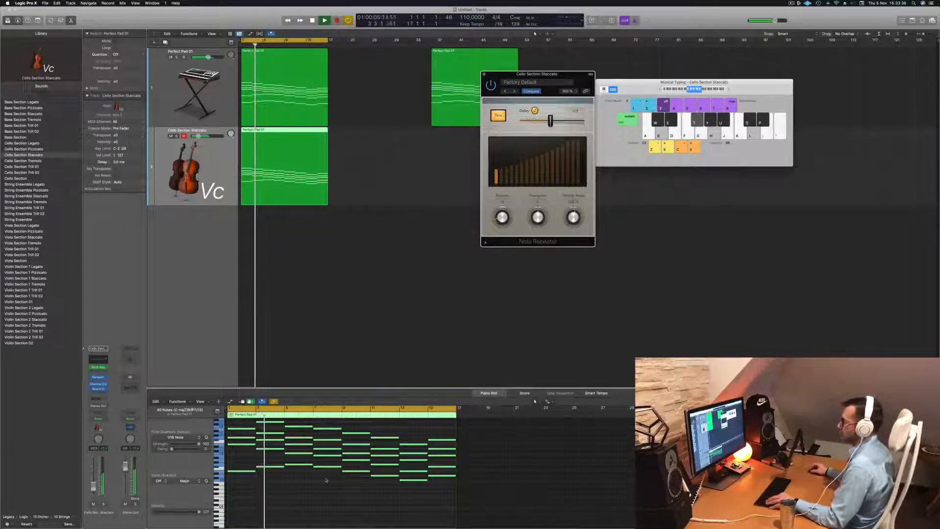
pyautogui.scroll(6, 325, 480)
pyautogui.press('space')
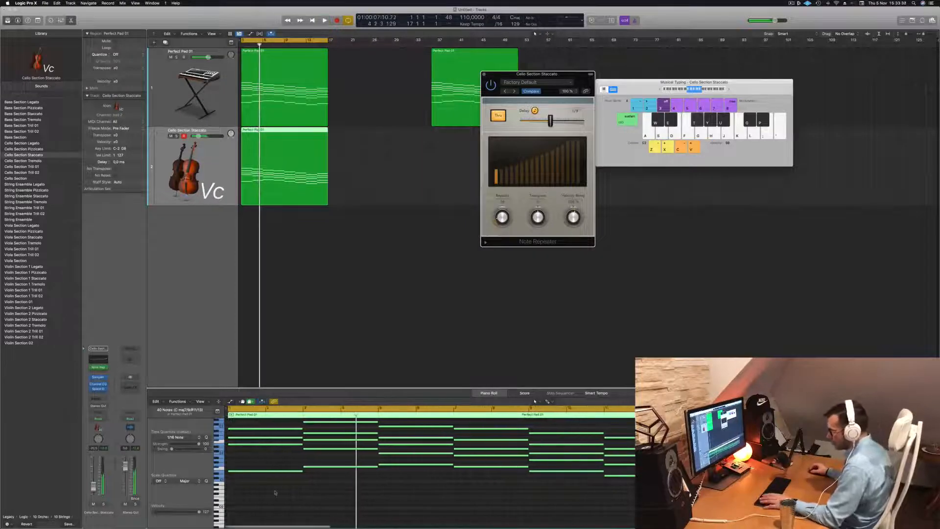
pyautogui.press('space')
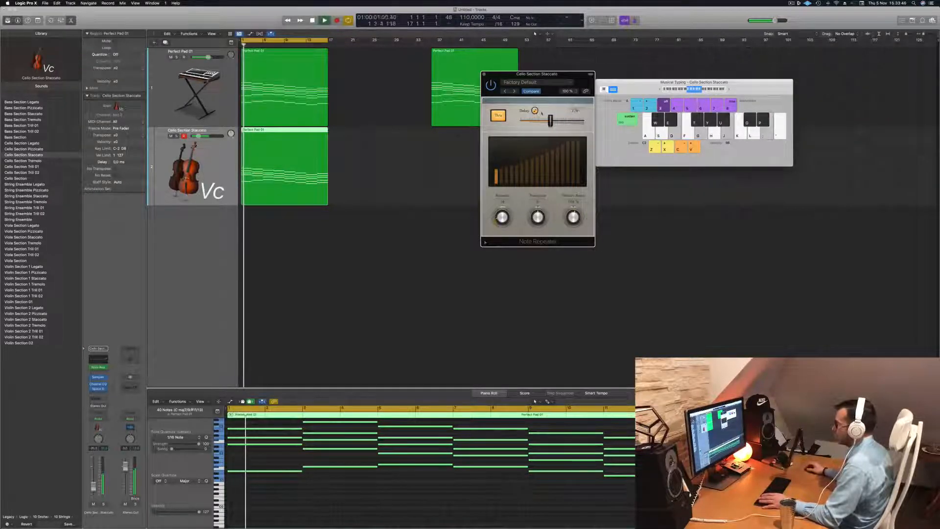
# - Turn off the Thru option of the cello's Note Repeater, stop playback and close the plug-in
pyautogui.click(498, 116)
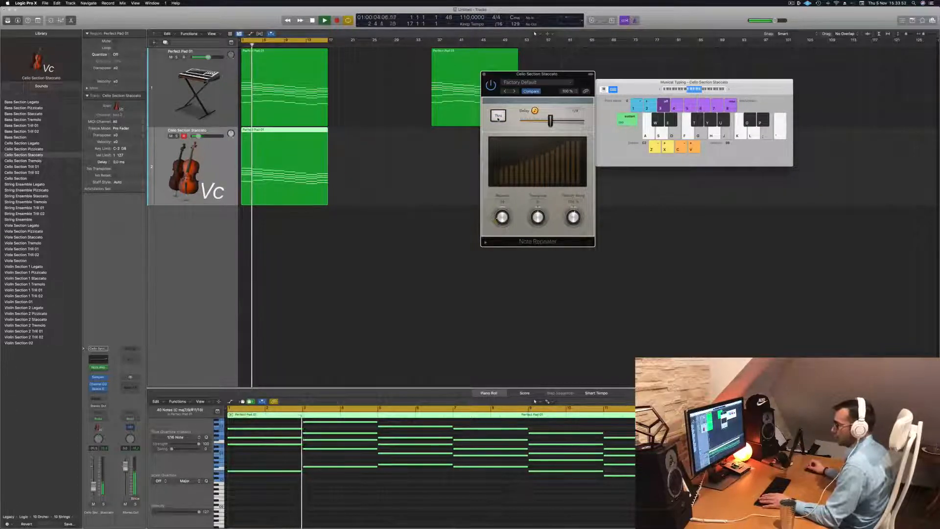
pyautogui.press('space')
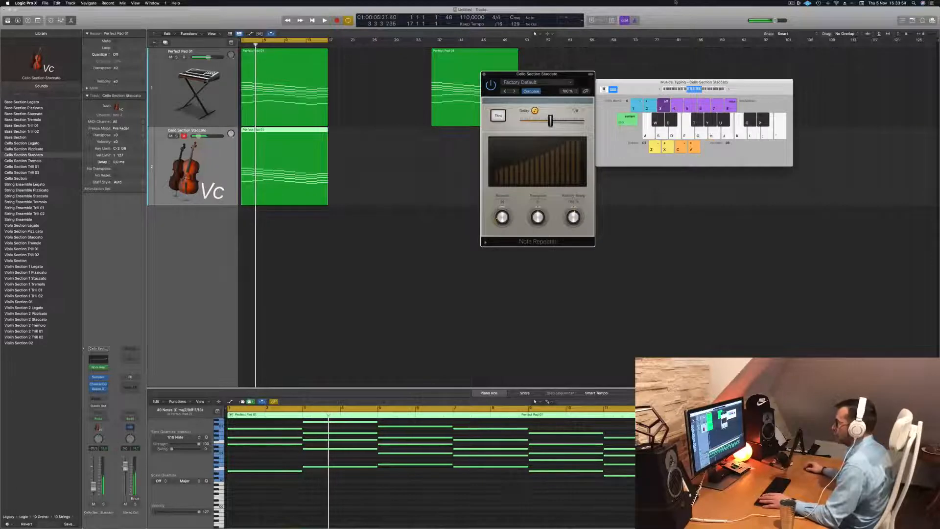
pyautogui.click(484, 74)
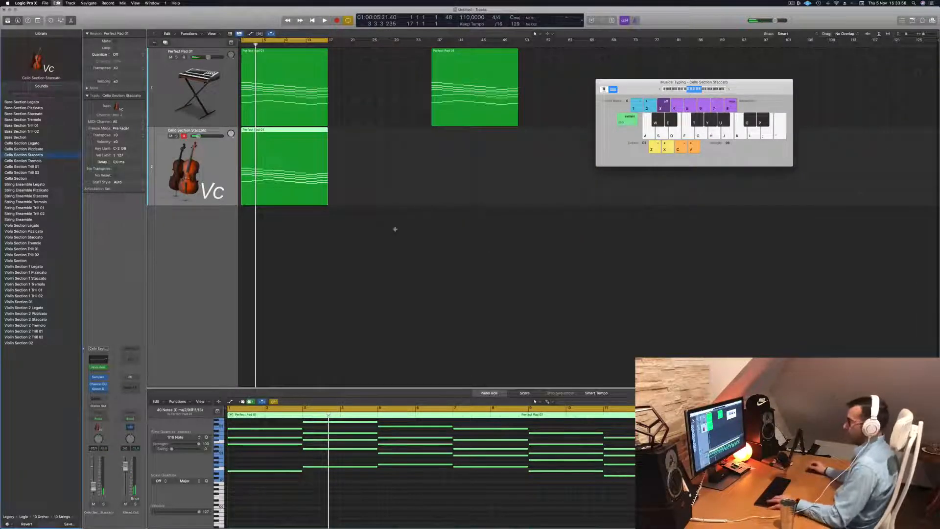
# - Undo the last changes back to the bass staccato sound, then unmute the restored track and replay
pyautogui.press('super+z')
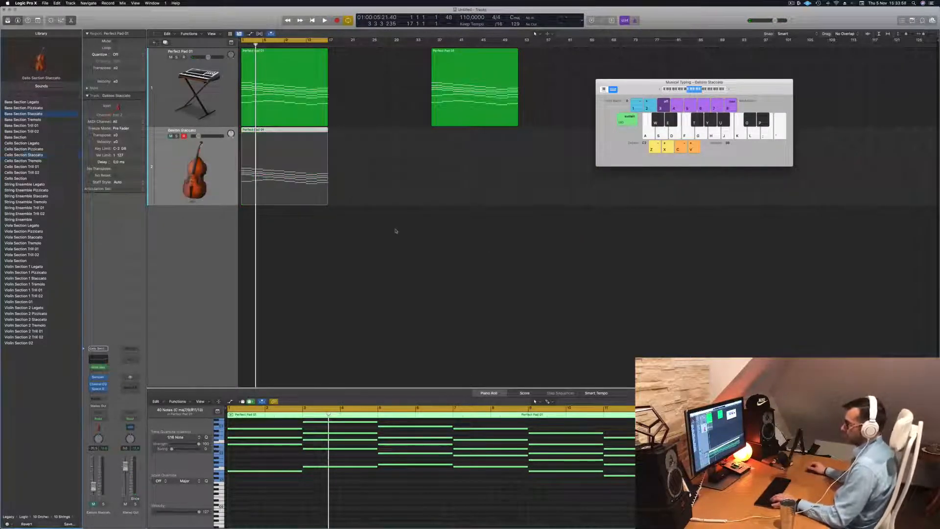
pyautogui.press('super+z')
pyautogui.press('space')
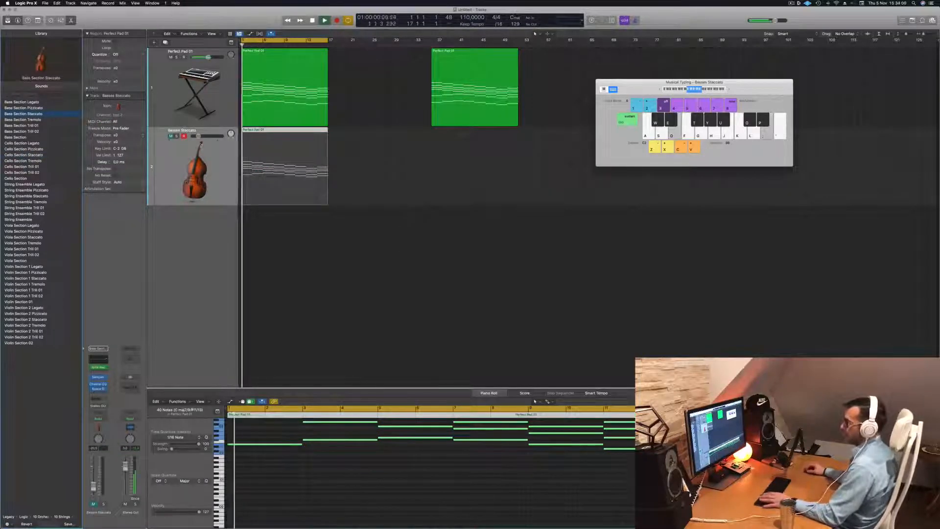
pyautogui.click(171, 136)
pyautogui.press('space')
pyautogui.press('space')
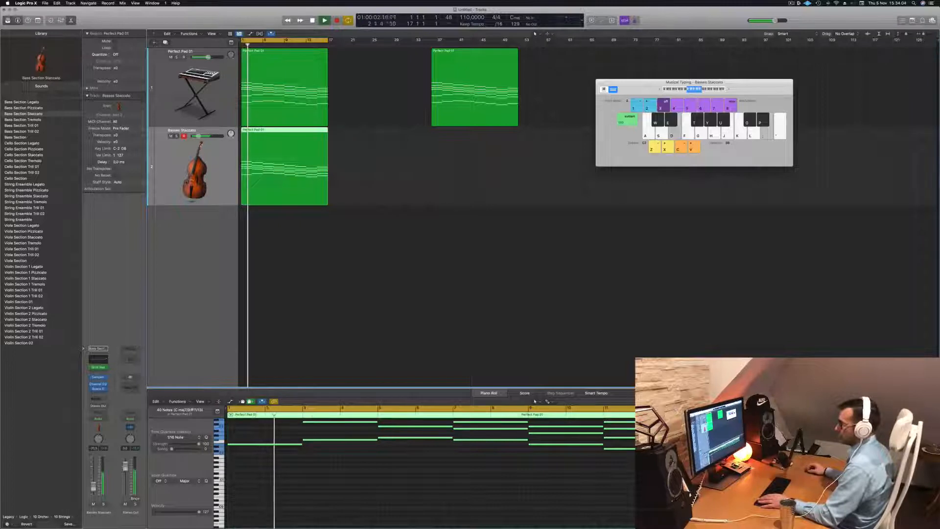
# - Open the Note Repeater of the Basses Staccato track and try rising and falling velocity ramps during playback
pyautogui.click(99, 377)
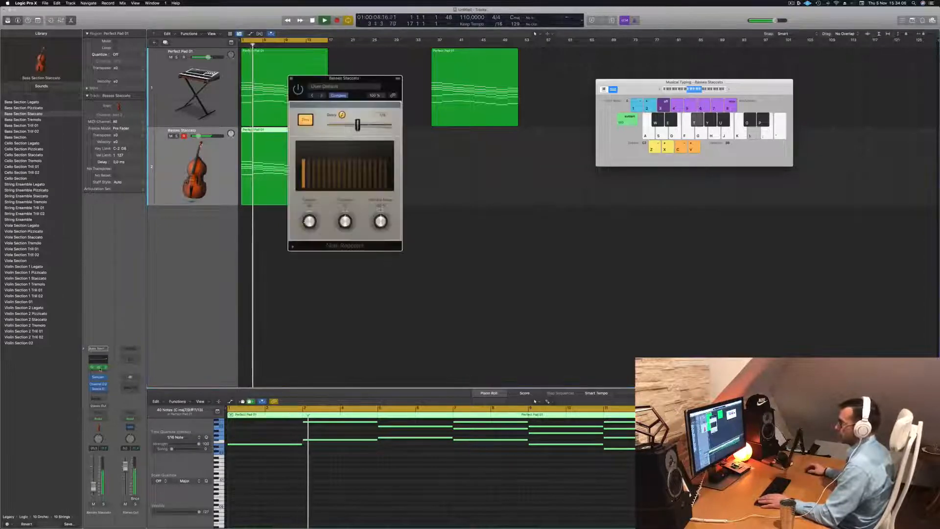
pyautogui.moveTo(380, 78); pyautogui.dragTo(442, 93)
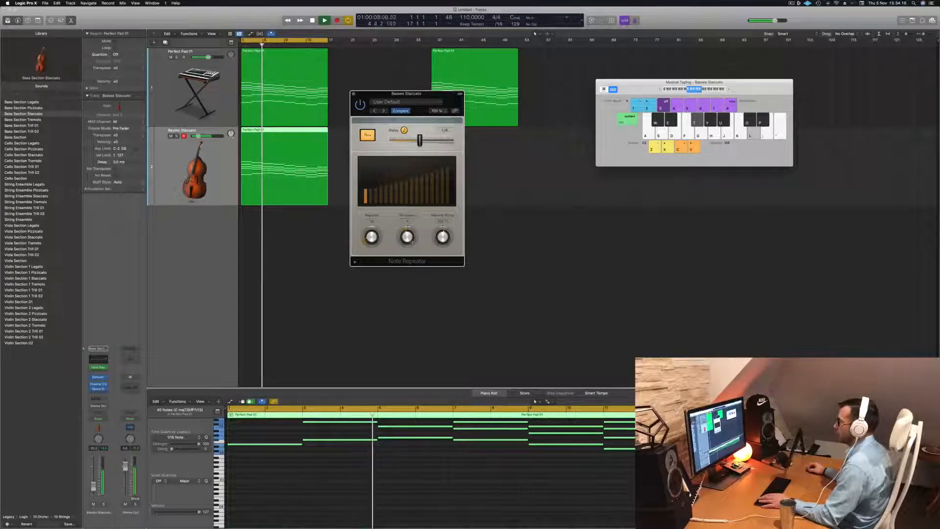
pyautogui.press('Return')
pyautogui.moveTo(445, 238); pyautogui.dragTo(448, 243)
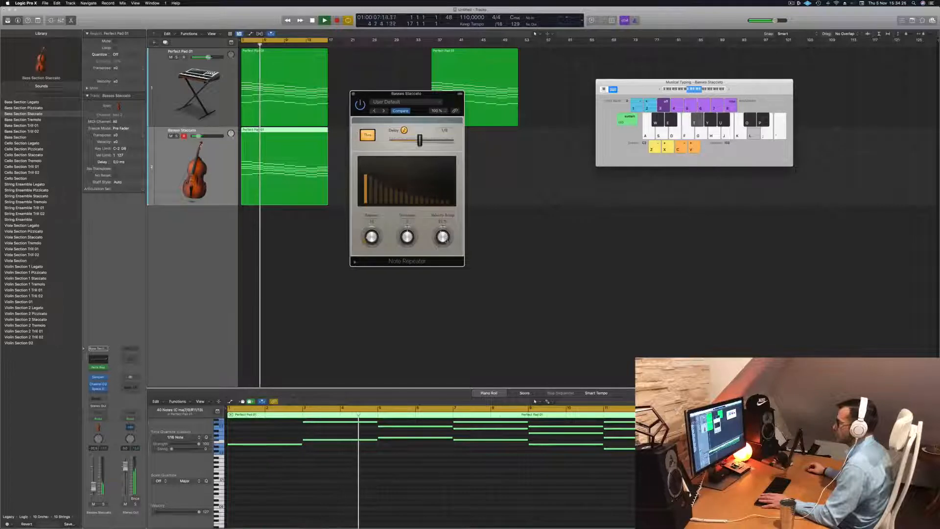
pyautogui.moveTo(447, 241); pyautogui.dragTo(446, 239)
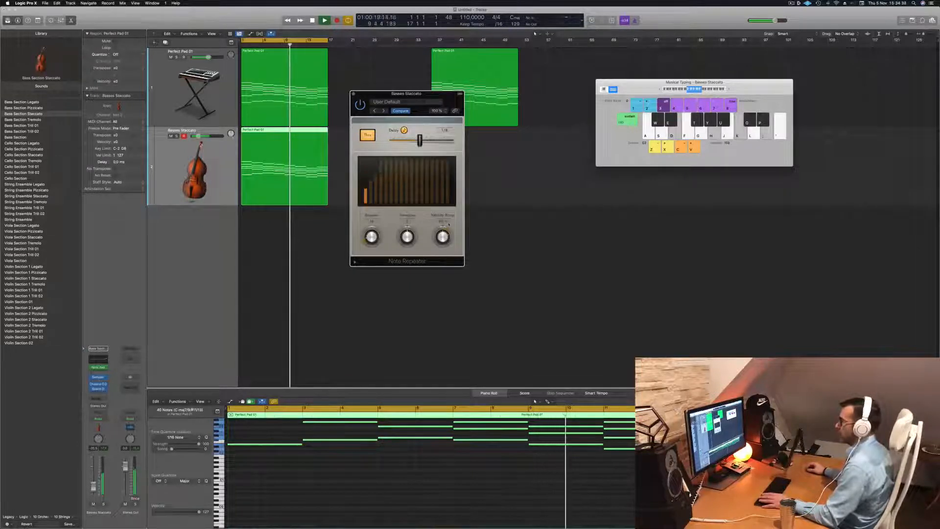
# - Level out the Note Repeater's velocity ramp while replaying from the start, then close the plug-in
pyautogui.moveTo(446, 237); pyautogui.dragTo(446, 217)
pyautogui.press('Return')
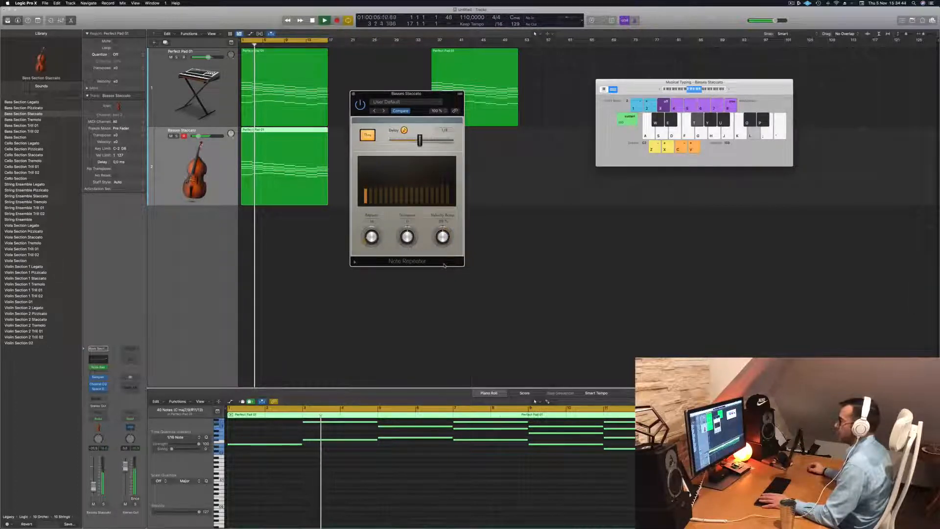
pyautogui.press('Return')
pyautogui.moveTo(421, 98); pyautogui.dragTo(439, 96)
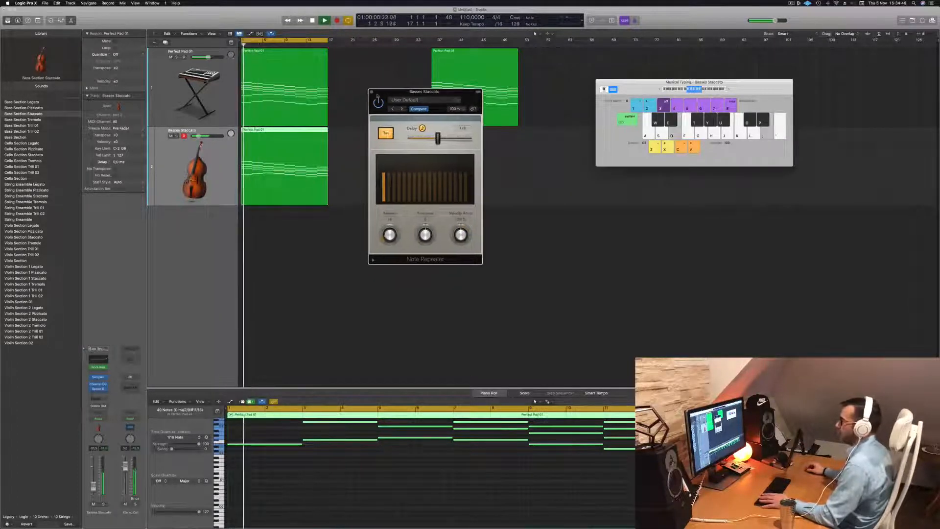
pyautogui.click(372, 92)
pyautogui.press('space')
# - Transpose all notes of the Basses Staccato region down one octave and replay from the start
pyautogui.click(377, 495)
pyautogui.scroll(4, 378, 497)
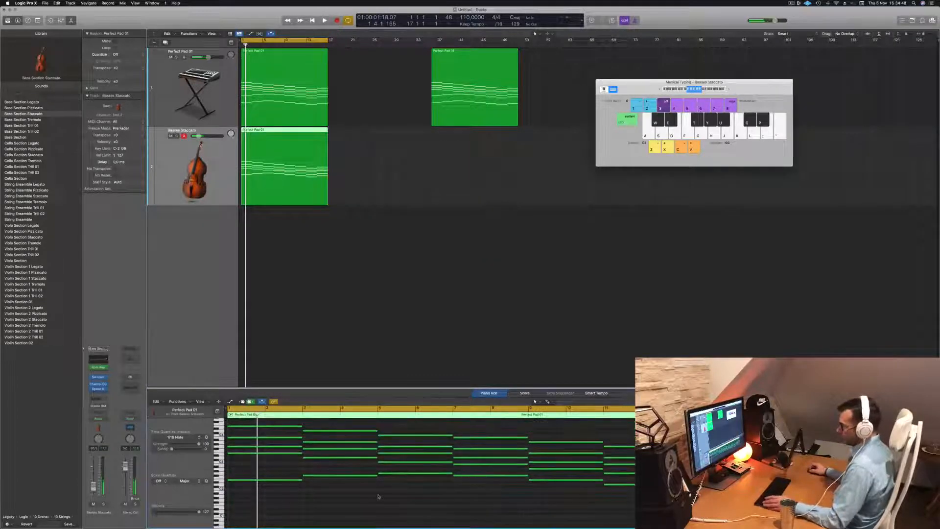
pyautogui.press('super+a')
pyautogui.scroll(2, 378, 496)
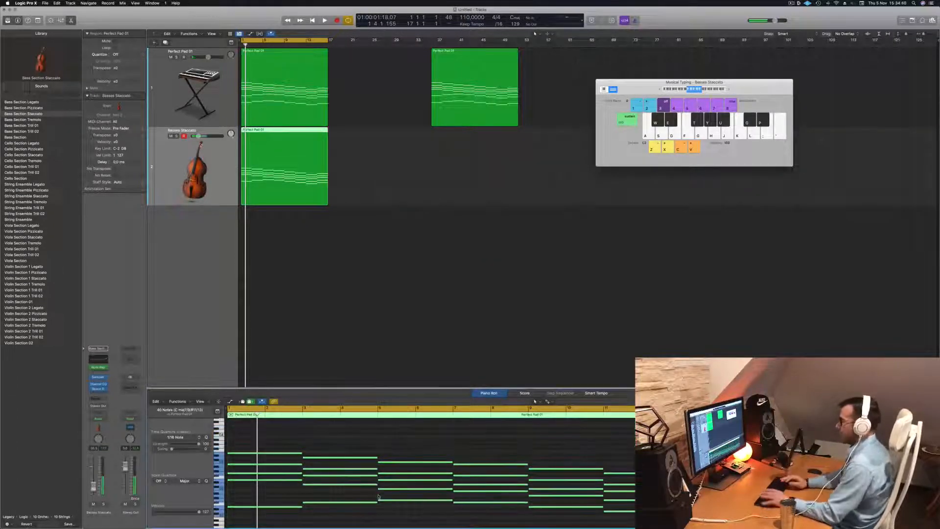
pyautogui.press('Return')
pyautogui.press('space')
pyautogui.press('Return')
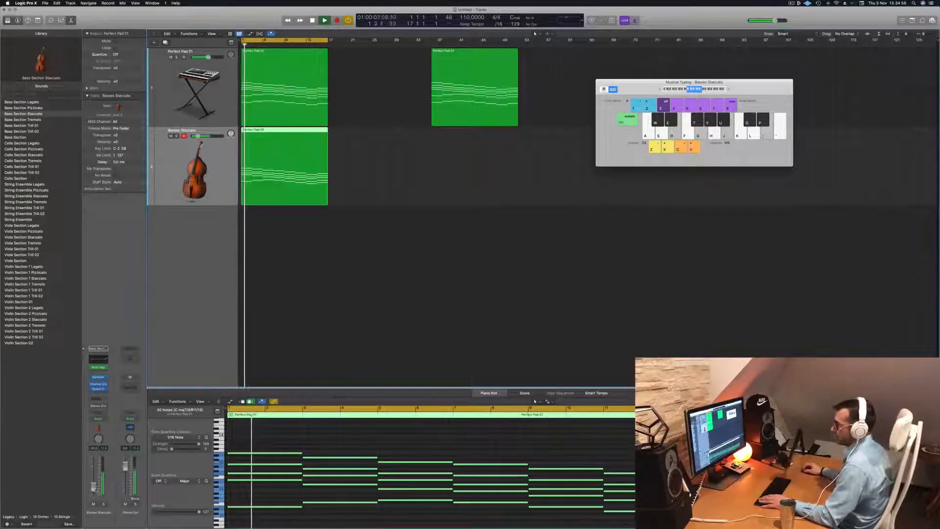
pyautogui.press('Return')
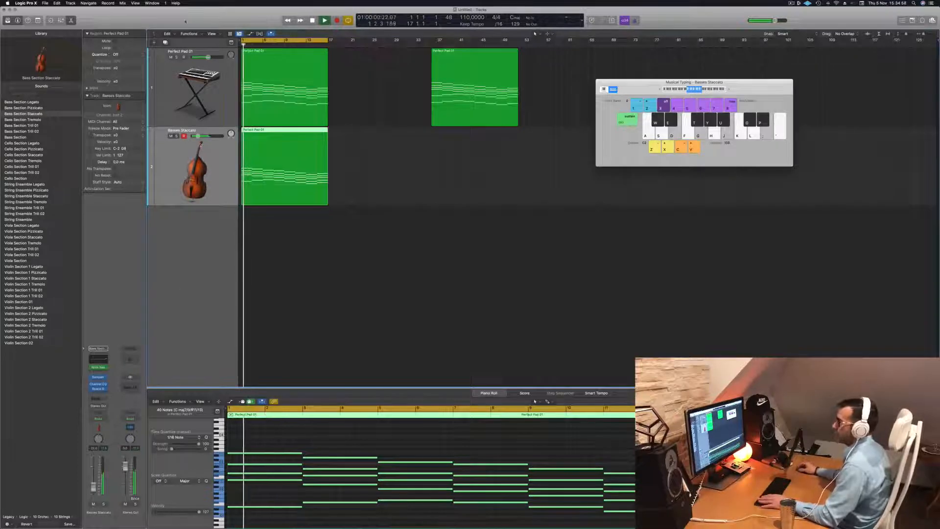
# - Duplicate the Basses Staccato track, copy its region onto the new third track, and play it with the Cello Section sound
pyautogui.press('super+d')
pyautogui.moveTo(272, 180); pyautogui.dragTo(272, 259)
pyautogui.press('space')
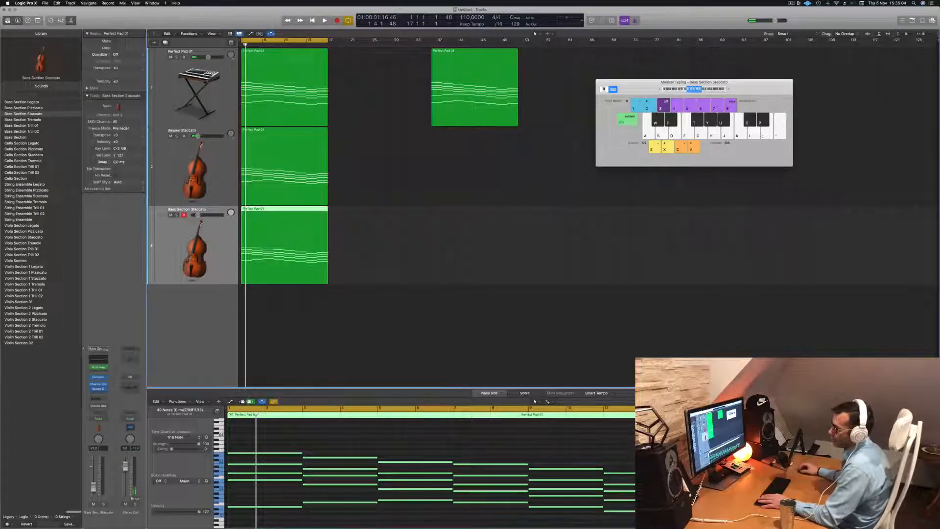
pyautogui.click(27, 179)
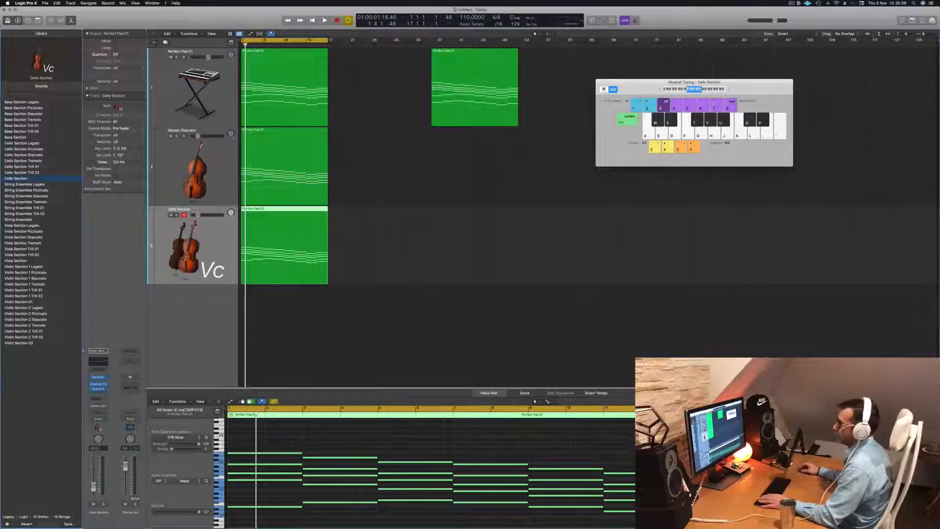
pyautogui.press('space')
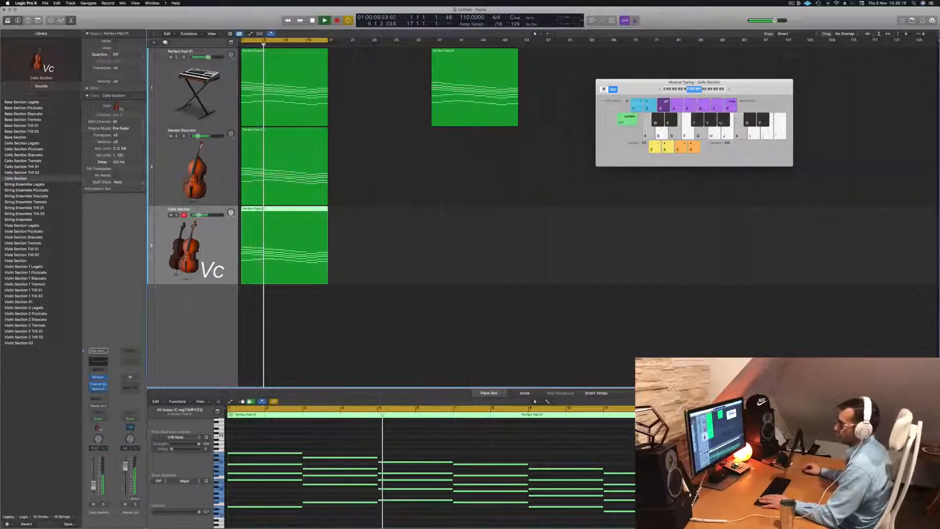
# - Transpose all notes of the Cello Section region up one octave and replay from the start
pyautogui.click(363, 432)
pyautogui.scroll(-2, 363, 432)
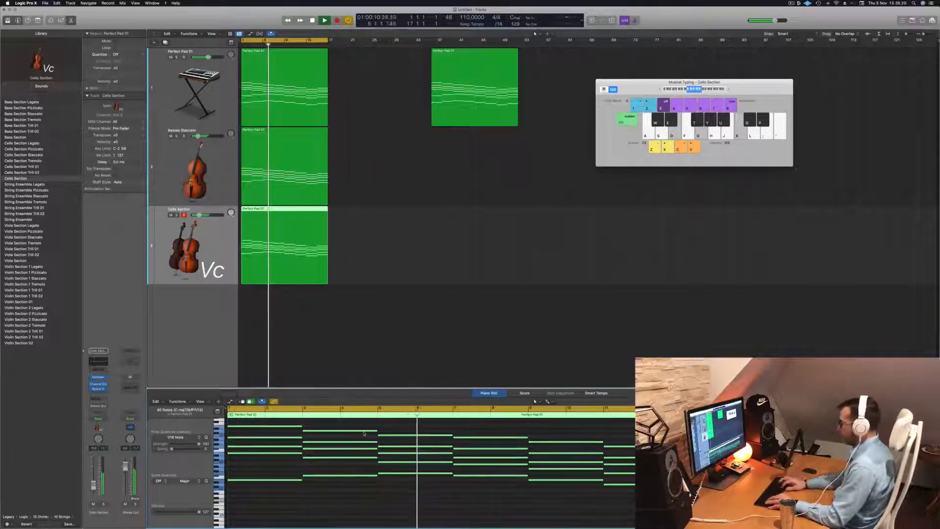
pyautogui.press('Return')
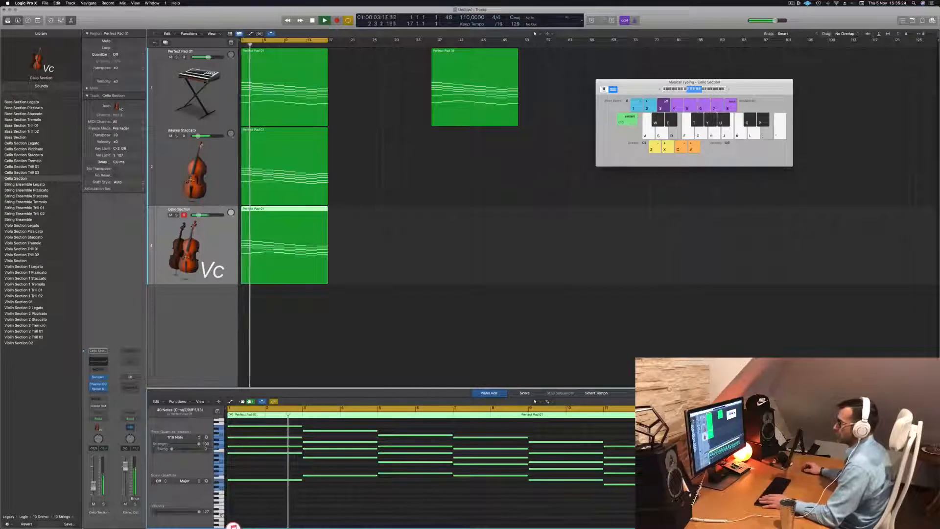
# - Duplicate the Cello Section track to add an empty fourth track beneath it
pyautogui.click(416, 310)
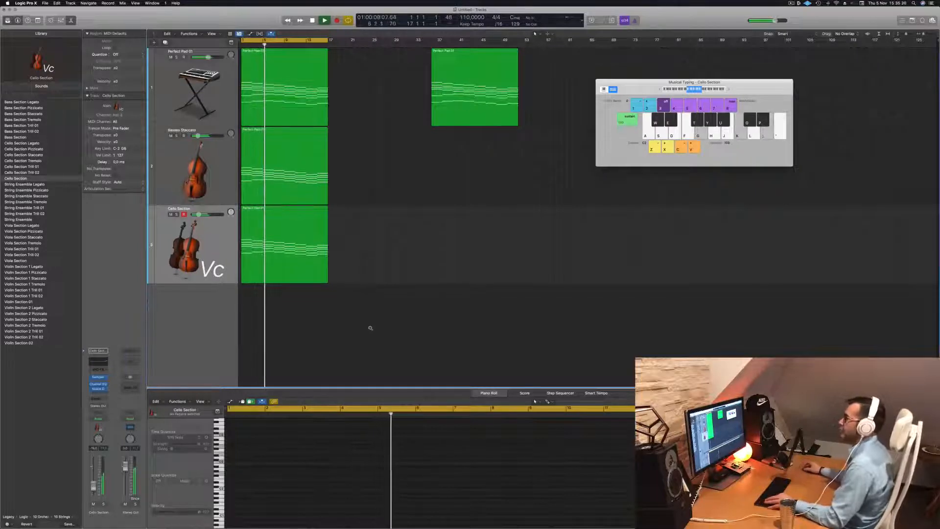
pyautogui.scroll(-4, 345, 221)
pyautogui.click(217, 218)
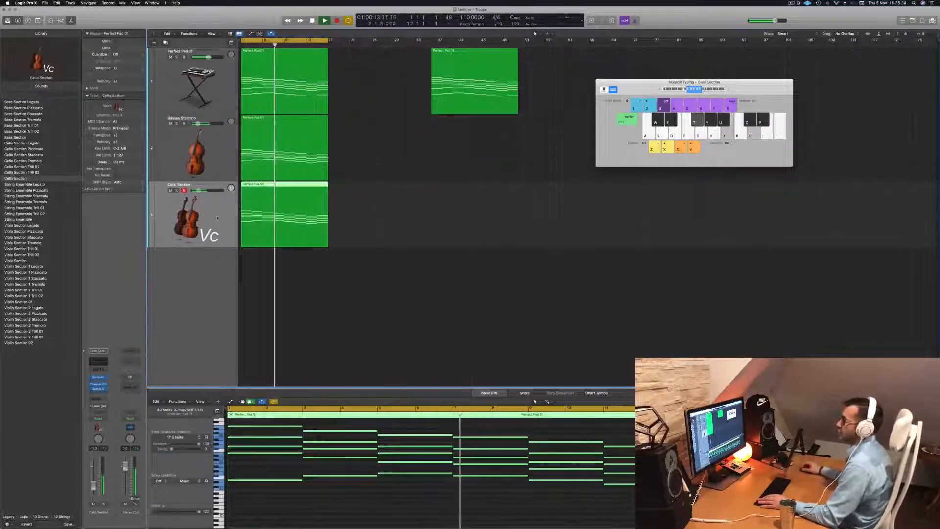
pyautogui.click(411, 209)
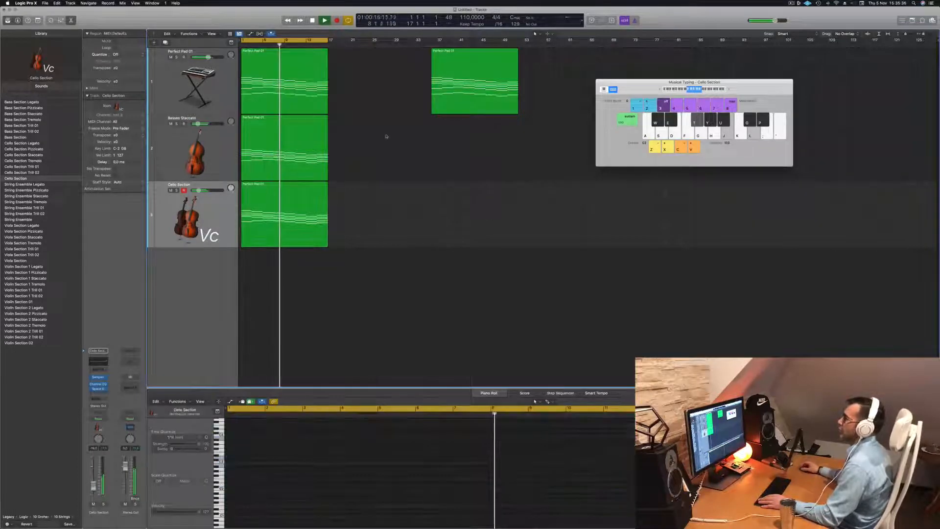
pyautogui.click(218, 215)
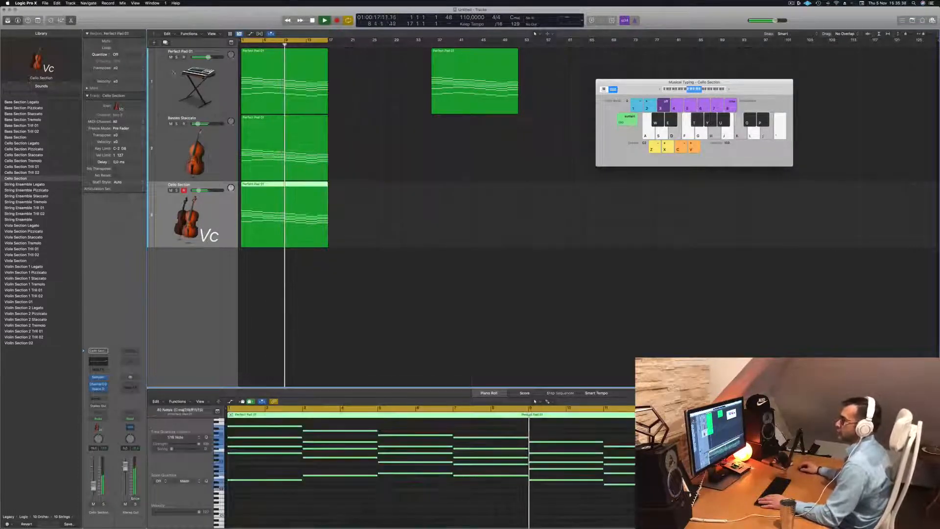
pyautogui.press('super+d')
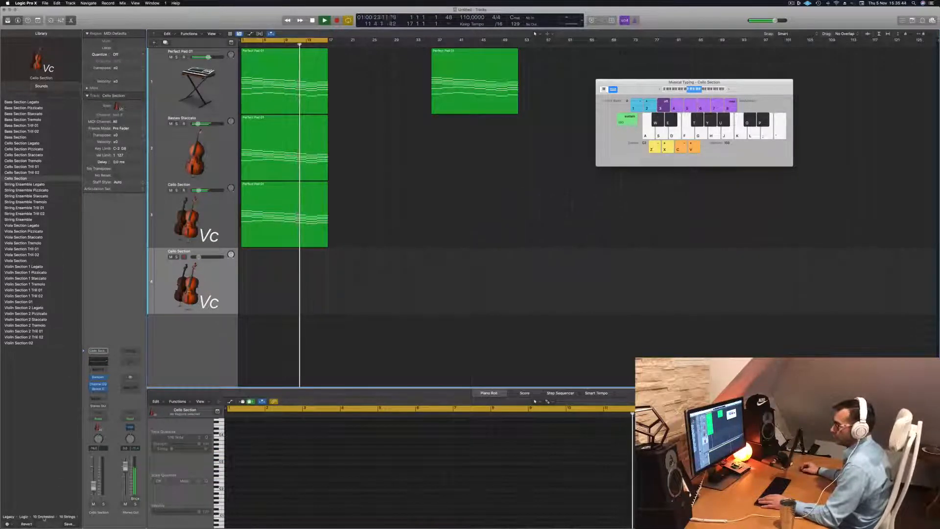
# - Browse the sound library to Logic > Orchestral > Percussion and load the Percussion Kit on the fourth track
pyautogui.click(24, 516)
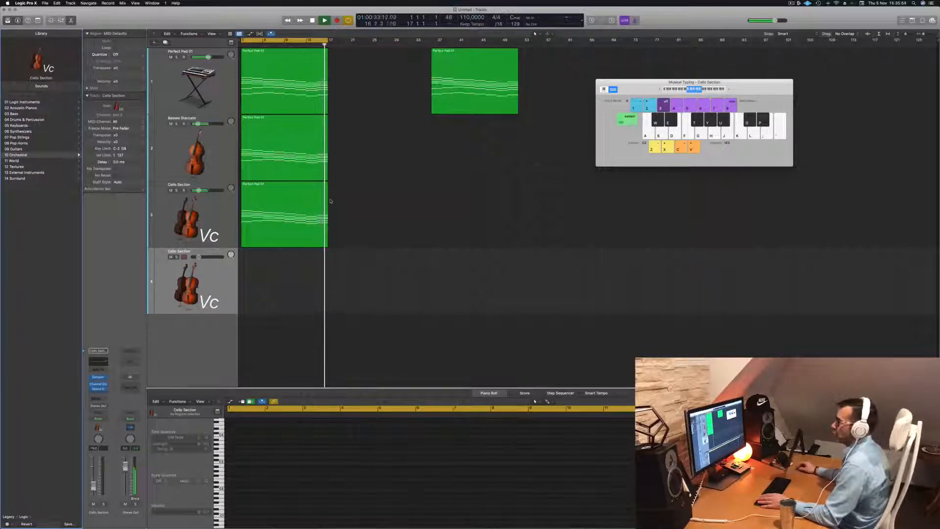
pyautogui.click(284, 240)
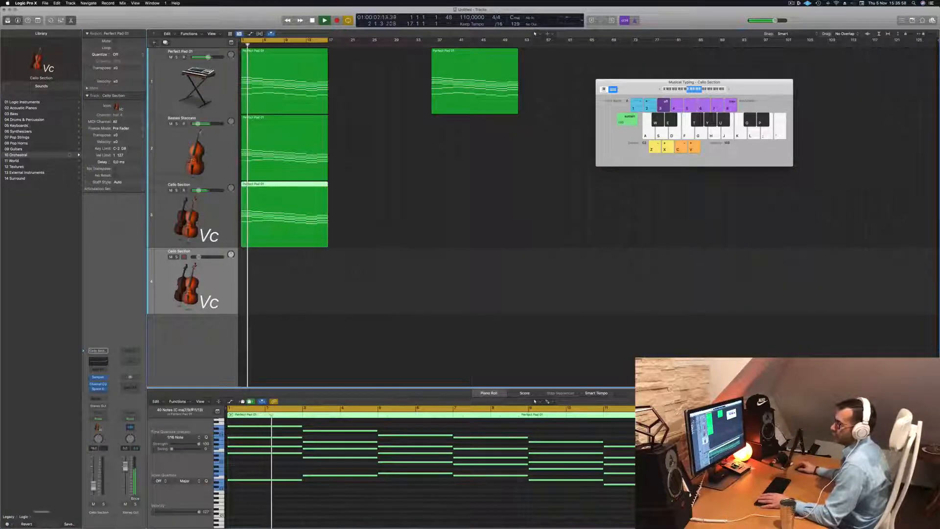
pyautogui.click(41, 119)
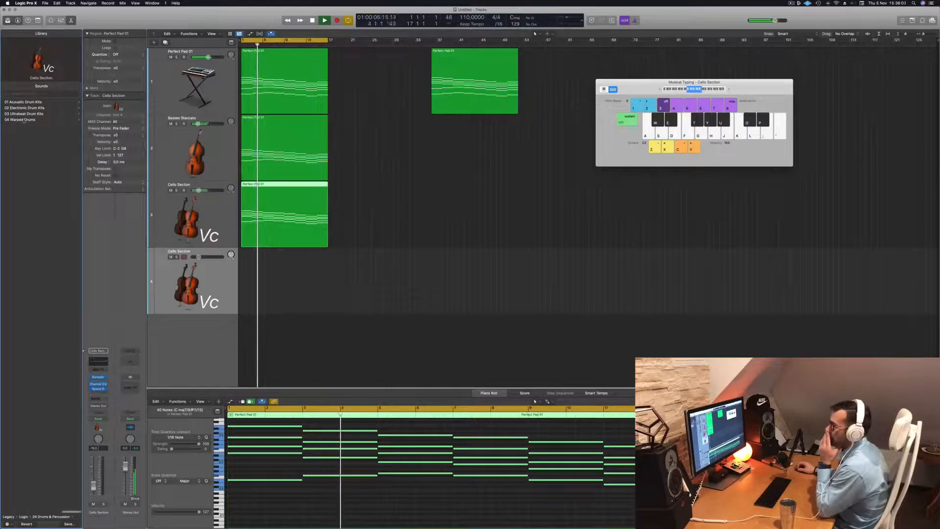
pyautogui.hscroll(-5, 42, 120)
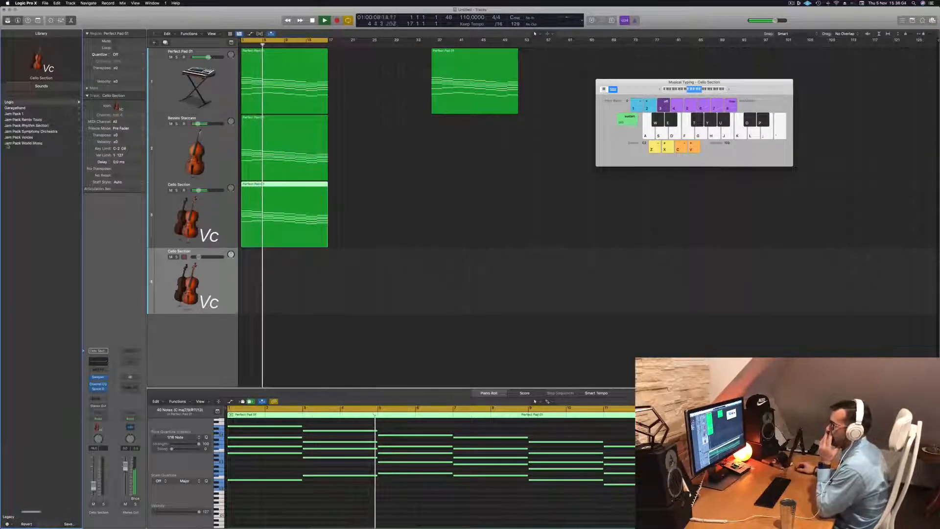
pyautogui.click(31, 101)
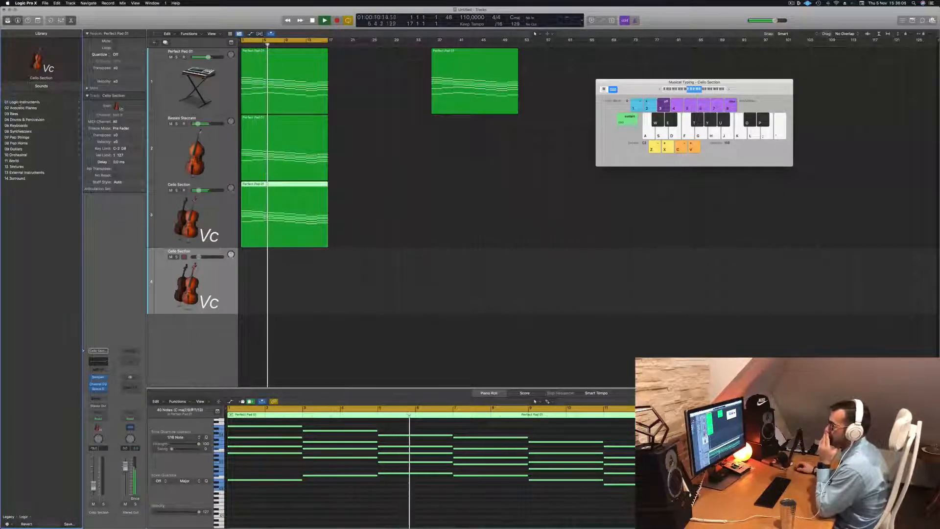
pyautogui.click(18, 155)
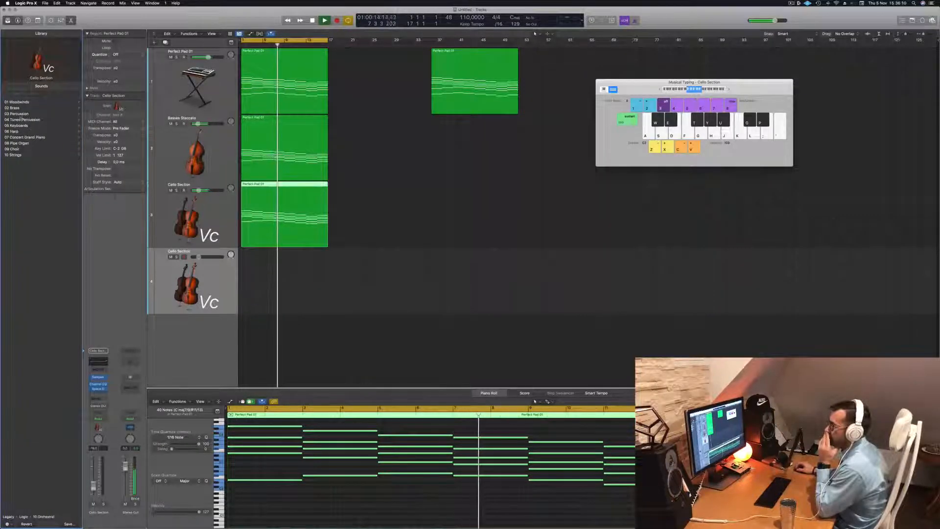
pyautogui.click(19, 114)
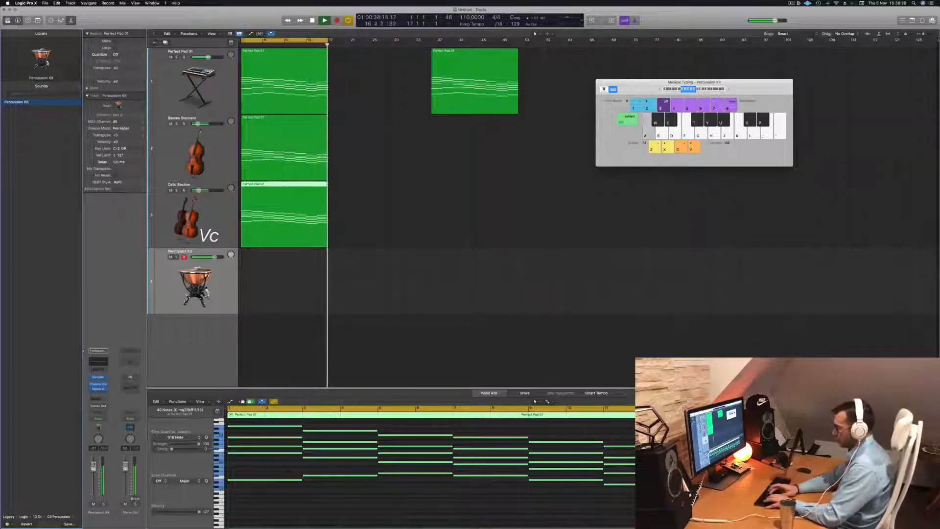
# - Record a repeated single-note rhythm on the Percussion Kit track from bar 1 to about bar 7
pyautogui.press('r')
pyautogui.press('a')
pyautogui.press('a')
pyautogui.press('a')
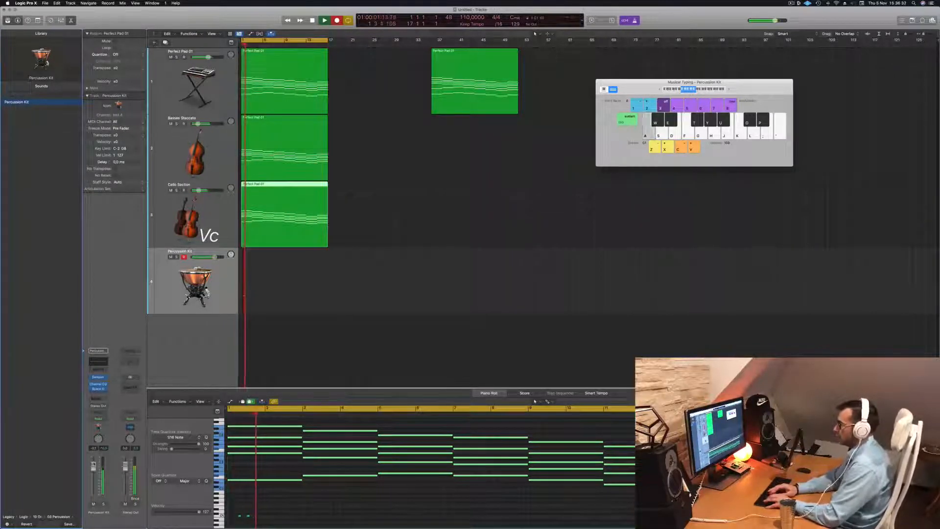
pyautogui.press('a')
pyautogui.press('a')
pyautogui.press('a')
pyautogui.press('a')
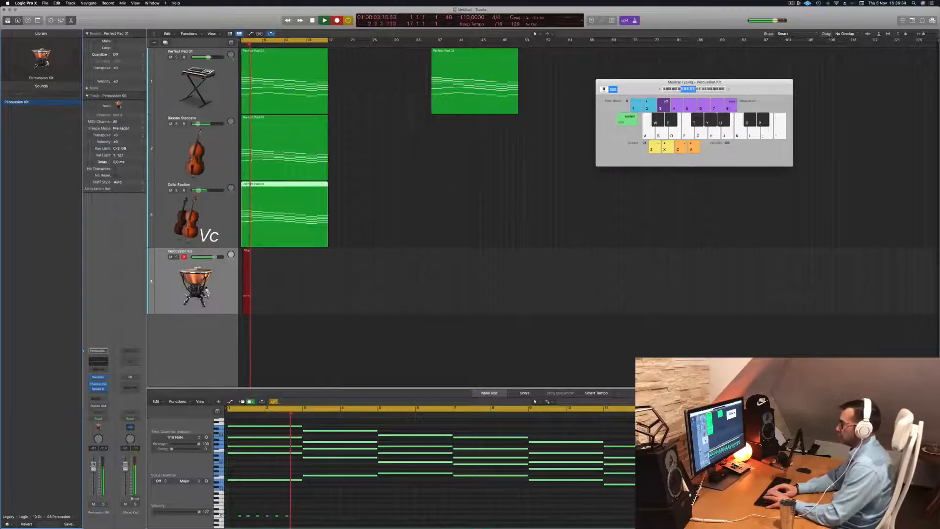
pyautogui.press('a')
pyautogui.press('a')
pyautogui.press('a')
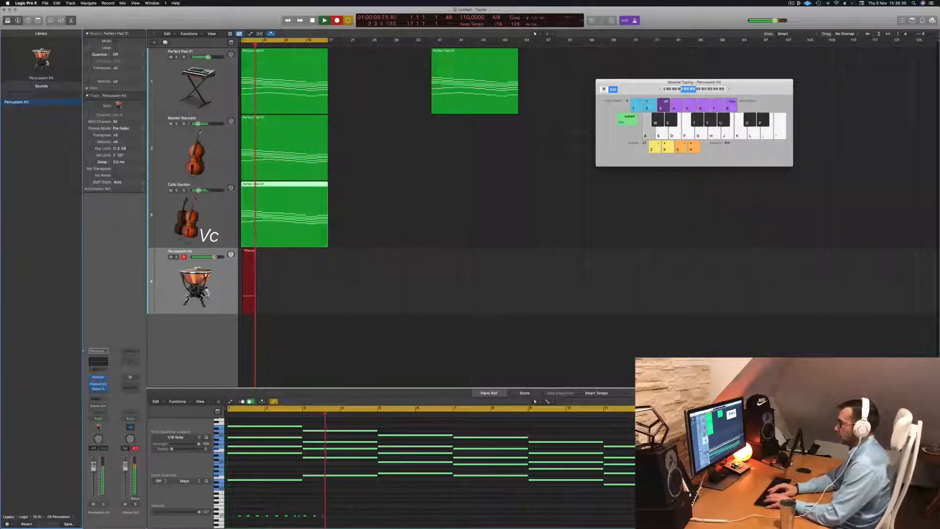
pyautogui.press('a')
pyautogui.press('a')
pyautogui.press('a')
pyautogui.press('a')
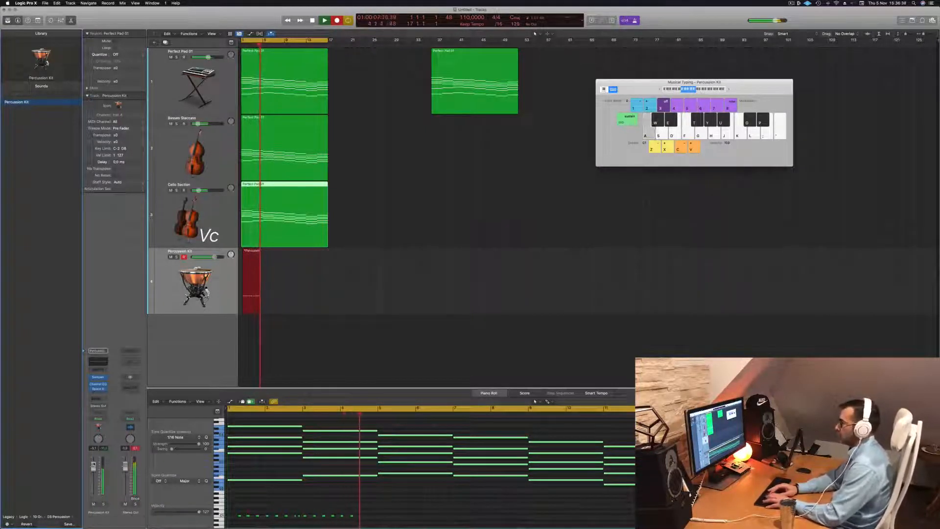
pyautogui.press('a')
pyautogui.press('a')
pyautogui.press('a')
pyautogui.press('a')
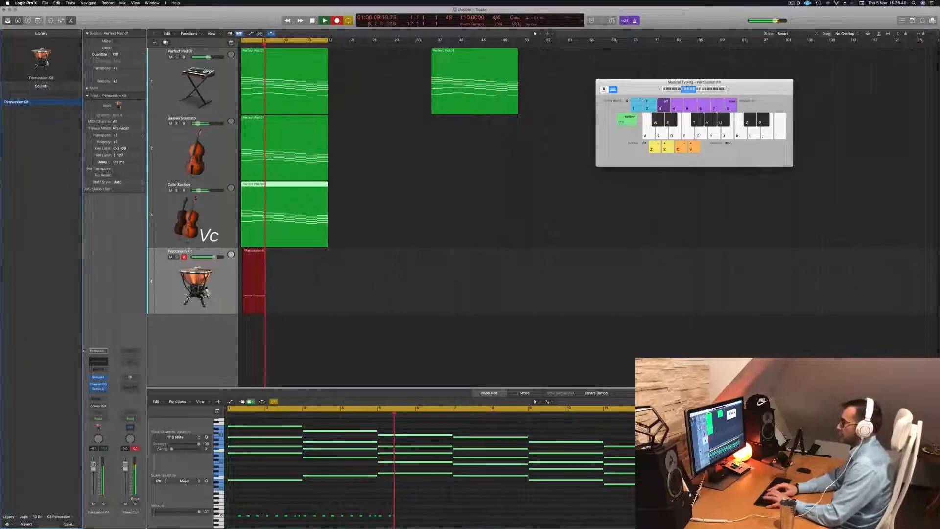
pyautogui.press('a')
pyautogui.press('a')
pyautogui.press('a')
pyautogui.press('a')
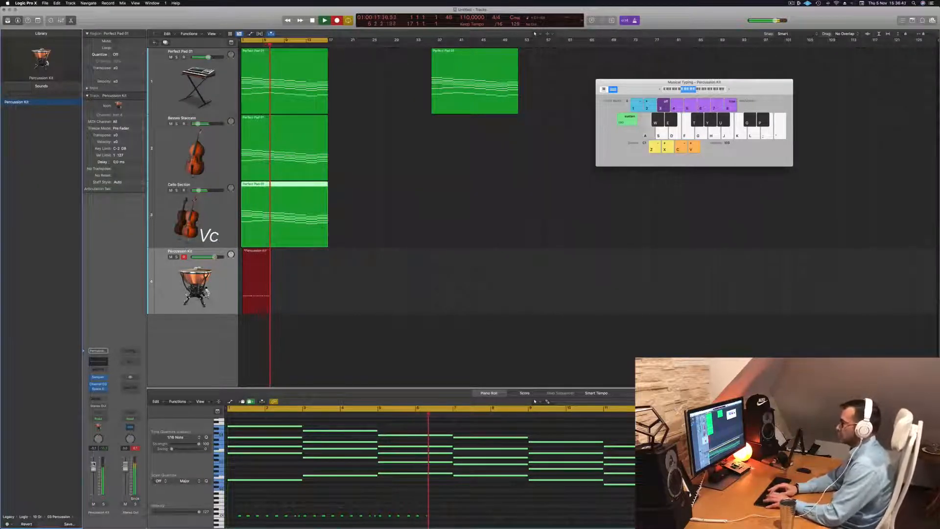
pyautogui.press('a')
pyautogui.press('a')
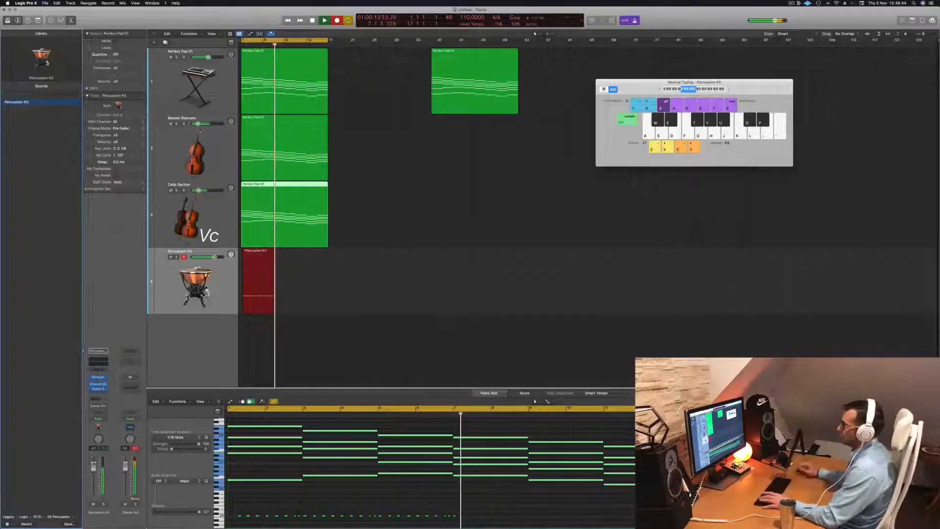
pyautogui.press('space')
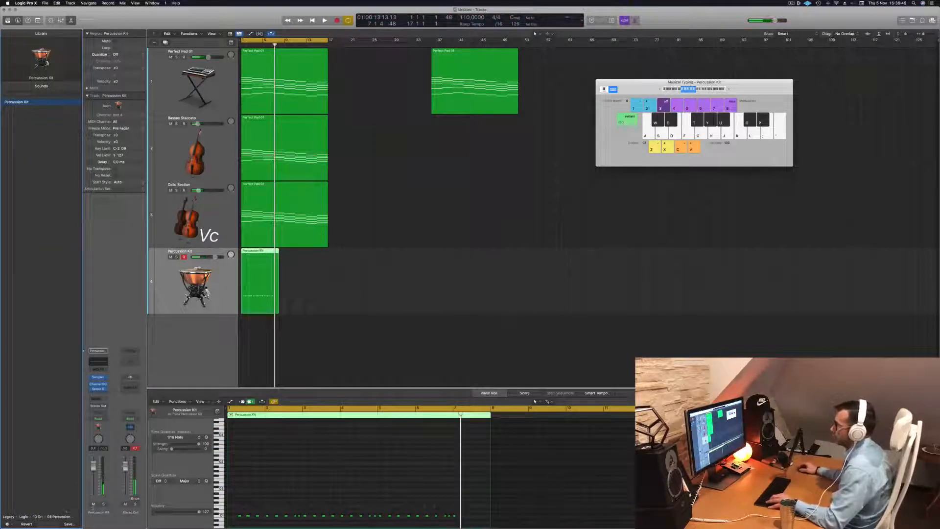
# - Shorten the recorded Percussion Kit region to end at bar 4 and replay from the start
pyautogui.keyDown('super'); pyautogui.doubleClick(263, 251); pyautogui.keyUp('super')
pyautogui.click(258, 252)
pyautogui.press('BackSpace')
pyautogui.moveTo(270, 255); pyautogui.dragTo(249, 255)
pyautogui.press('Return')
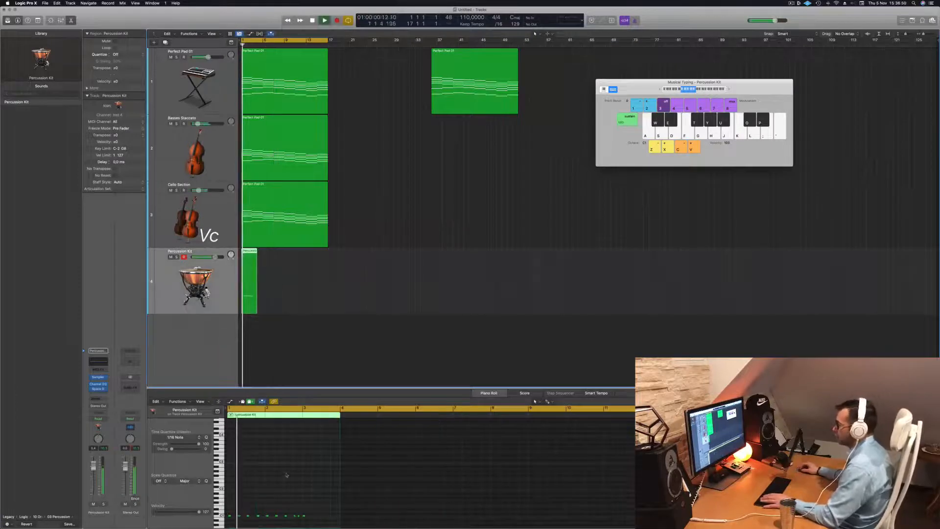
# - Select all notes of the percussion region in the Piano Roll while playing it back
pyautogui.press('space')
pyautogui.keyDown('ctrl'); pyautogui.keyDown('alt'); pyautogui.click(294, 475); pyautogui.keyUp('alt'); pyautogui.keyUp('ctrl')
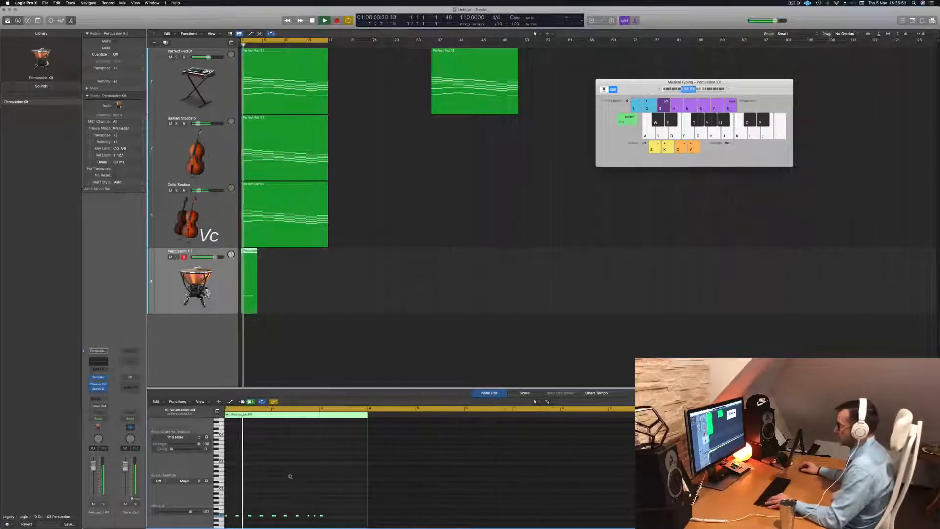
pyautogui.keyDown('ctrl'); pyautogui.keyDown('alt'); pyautogui.click(307, 475); pyautogui.keyUp('alt'); pyautogui.keyUp('ctrl')
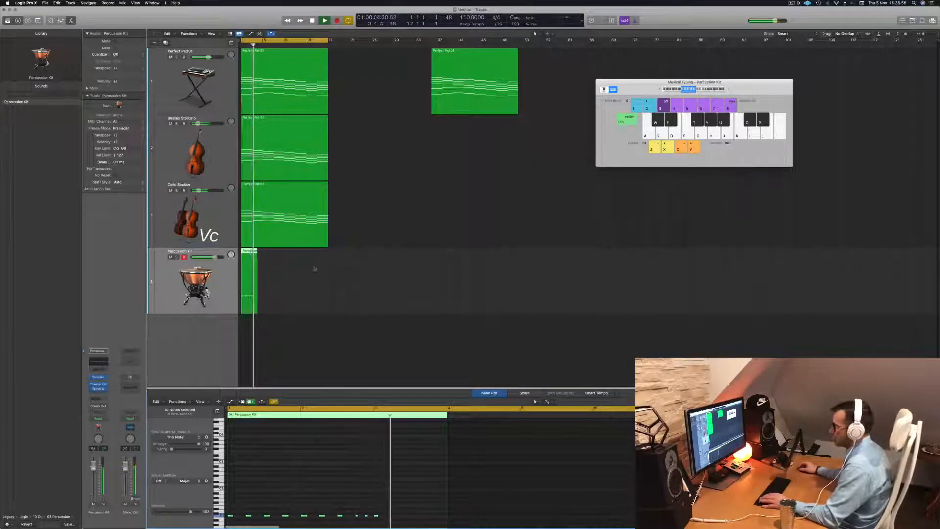
# - Split the Percussion Kit region at bar 3, keep only its first two bars, and replay from the start
pyautogui.press('space')
pyautogui.scroll(5, 277, 266)
pyautogui.press('space')
pyautogui.click(268, 252)
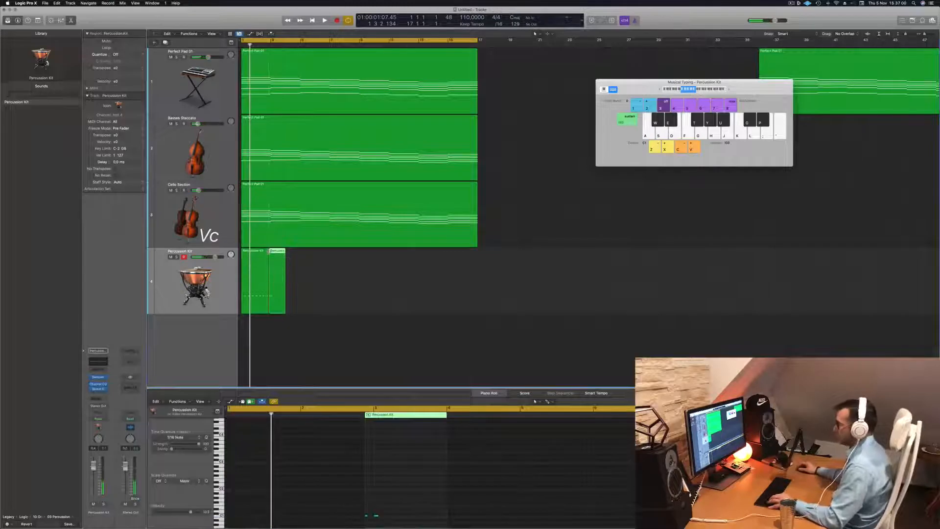
pyautogui.press('super+z')
pyautogui.click(270, 251)
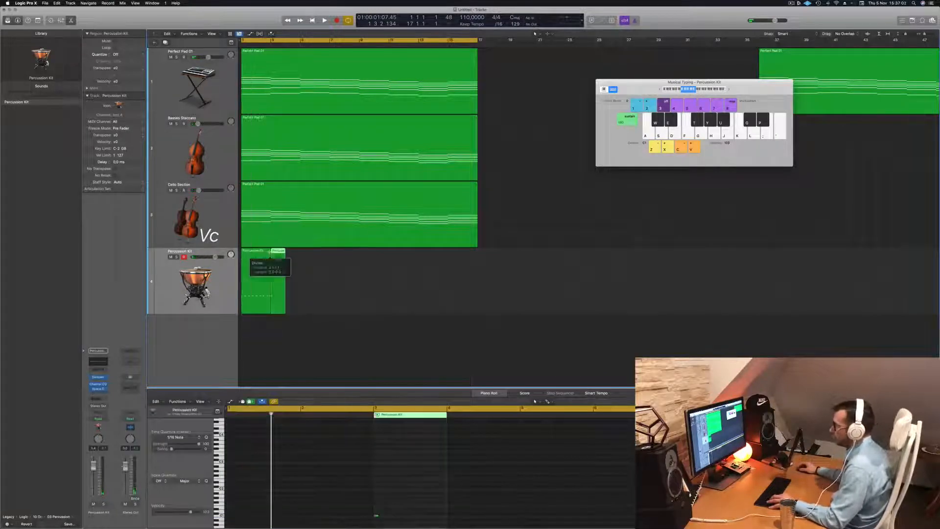
pyautogui.press('super+z')
pyautogui.press('super+Left')
pyautogui.press('super+Left')
pyautogui.press('super+Left')
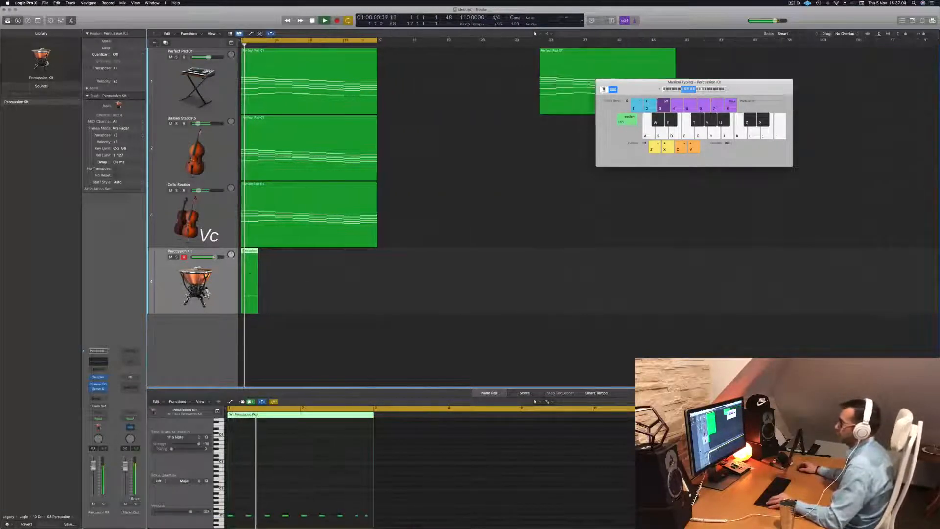
# - Copy the two-bar Percussion Kit region end to end until it reaches bar 17, and replay from the start
pyautogui.moveTo(248, 252); pyautogui.dragTo(275, 251)
pyautogui.keyDown('shift'); pyautogui.click(248, 251); pyautogui.keyUp('shift')
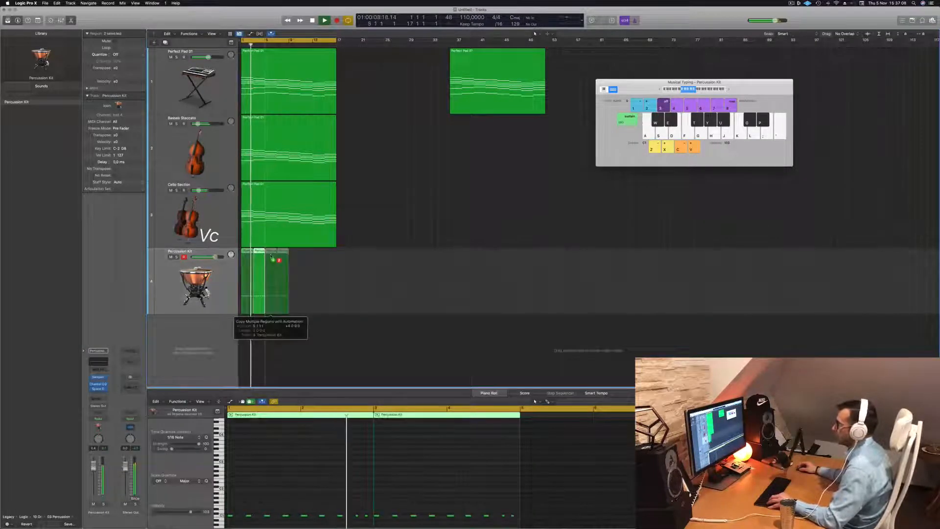
pyautogui.click(322, 262)
pyautogui.press('super+z')
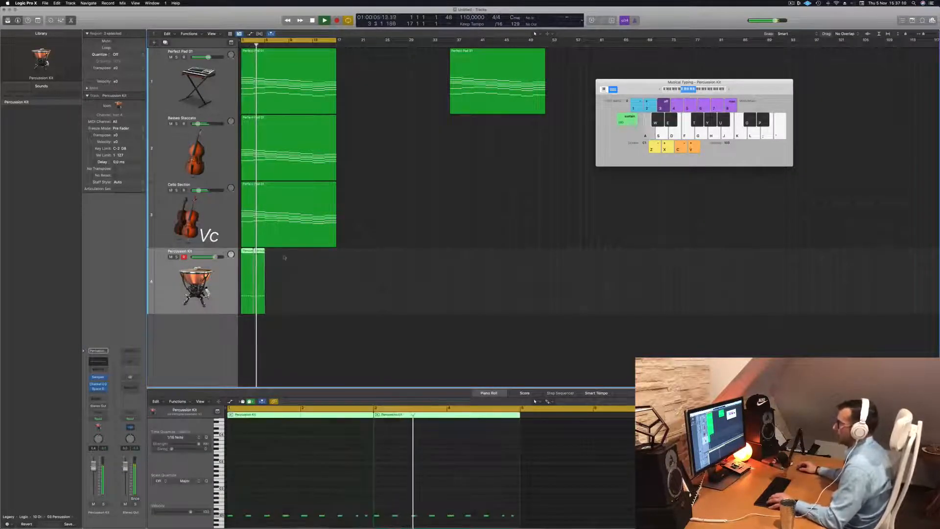
pyautogui.moveTo(248, 255); pyautogui.dragTo(290, 260)
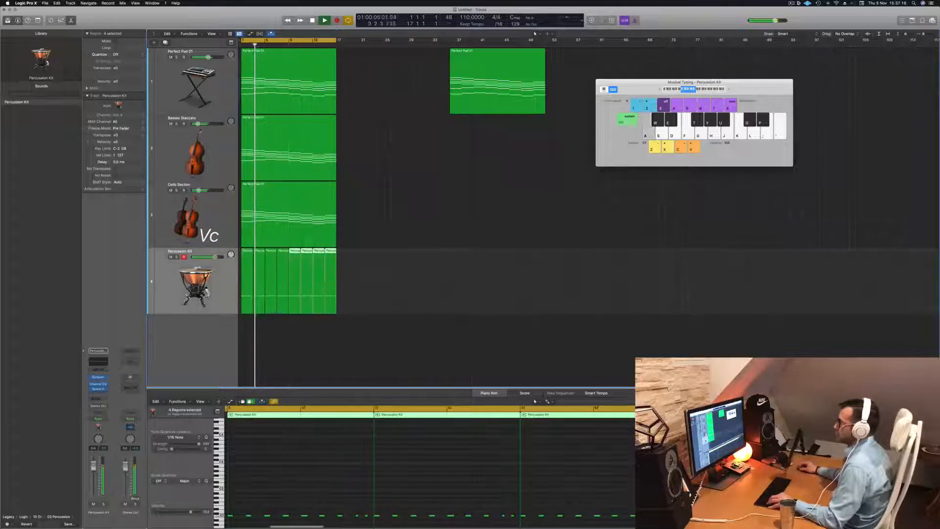
pyautogui.press('super+Left')
pyautogui.press('super+Up')
pyautogui.press('space')
pyautogui.press('space')
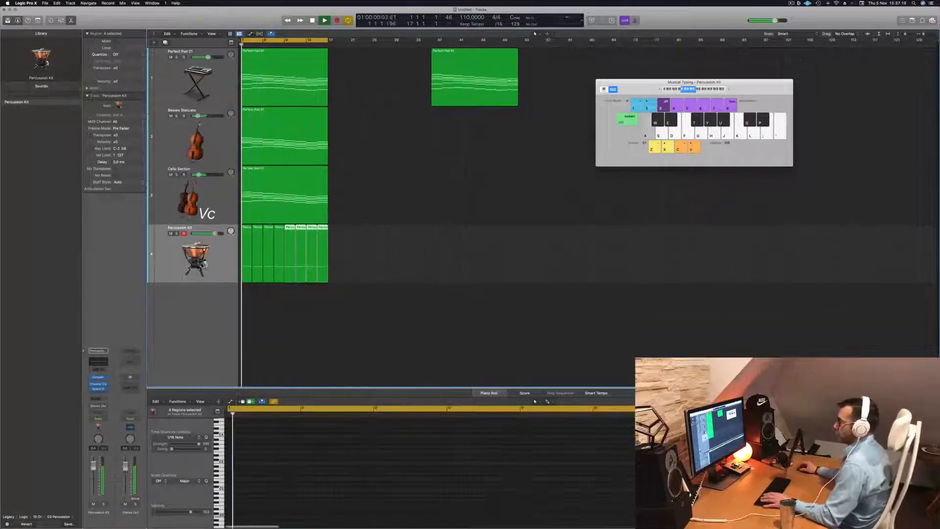
# - Deselect the Percussion Kit regions, show the mixer with the pad, basses and cello faders fully down, and play from the start
pyautogui.click(205, 248)
pyautogui.press('space')
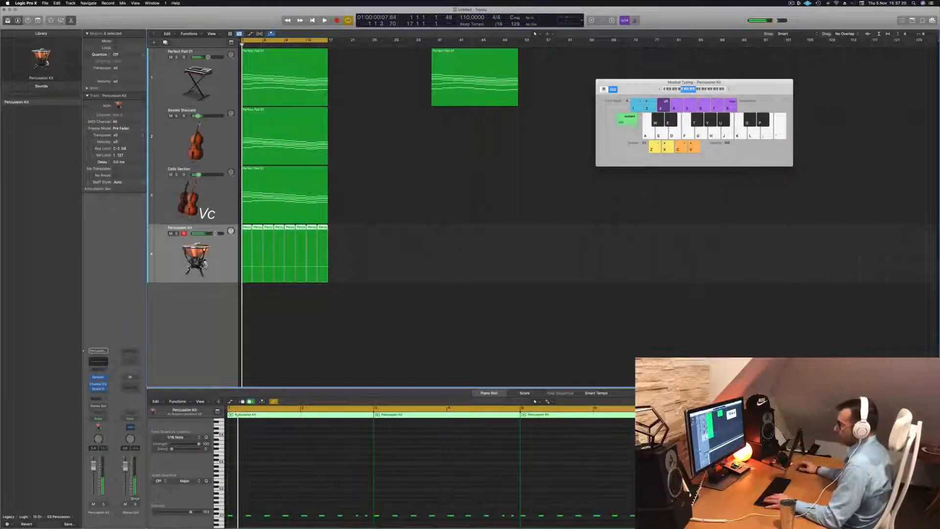
pyautogui.click(369, 329)
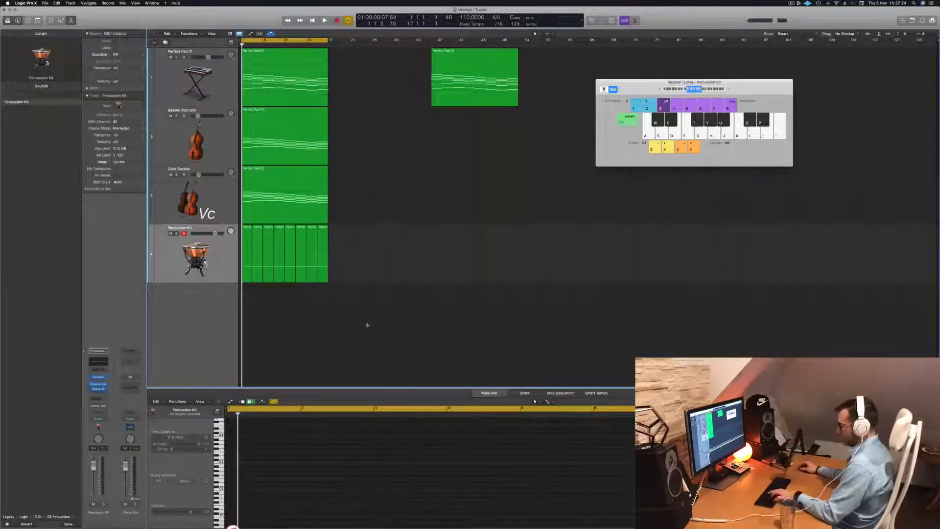
pyautogui.press('super+k')
pyautogui.press('x')
pyautogui.press('space')
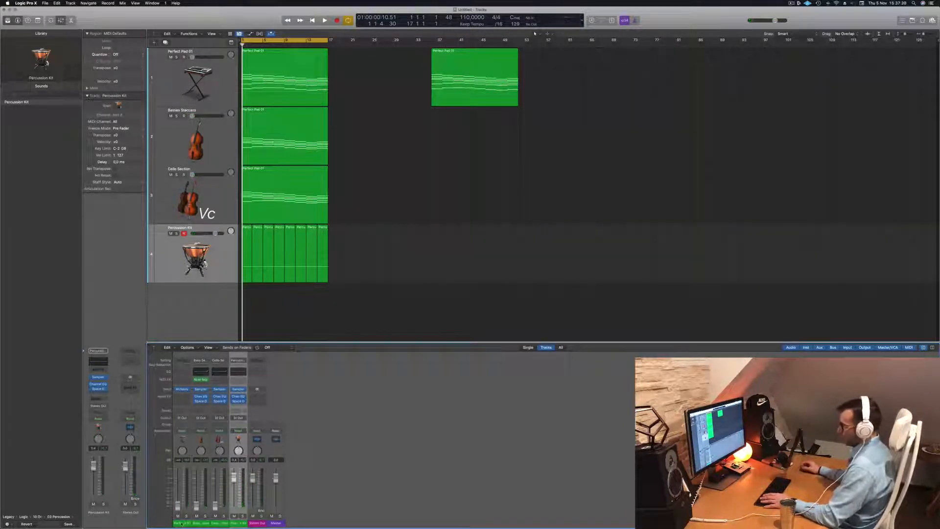
pyautogui.press('space')
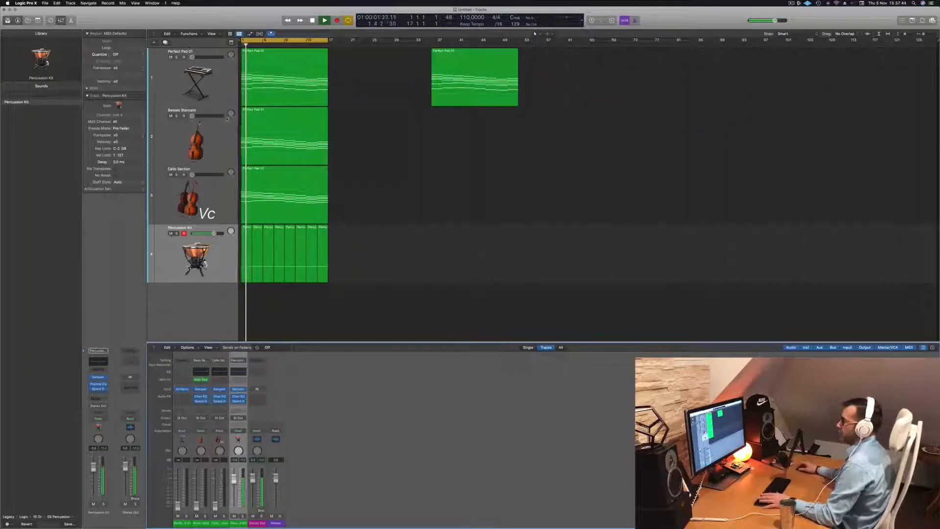
# - Raise the levels of the Cello Section, Basses Staccato and Perfect Pad tracks again during playback to balance them with the percussion
pyautogui.click(222, 190)
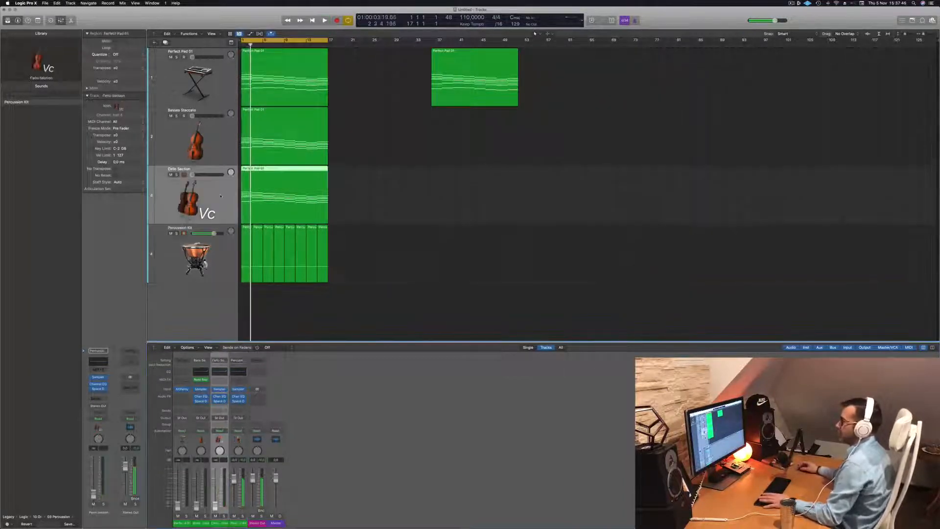
pyautogui.press('space')
pyautogui.click(225, 131)
pyautogui.press('space')
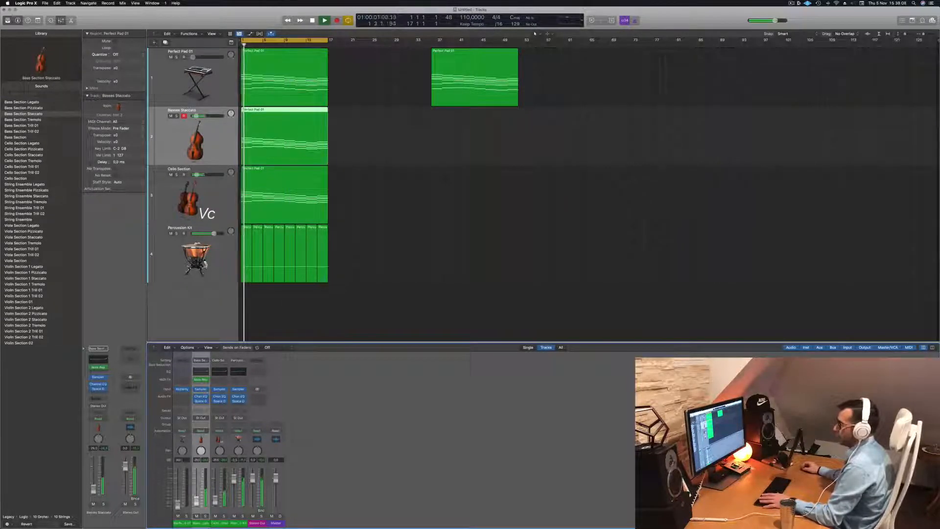
pyautogui.click(179, 497)
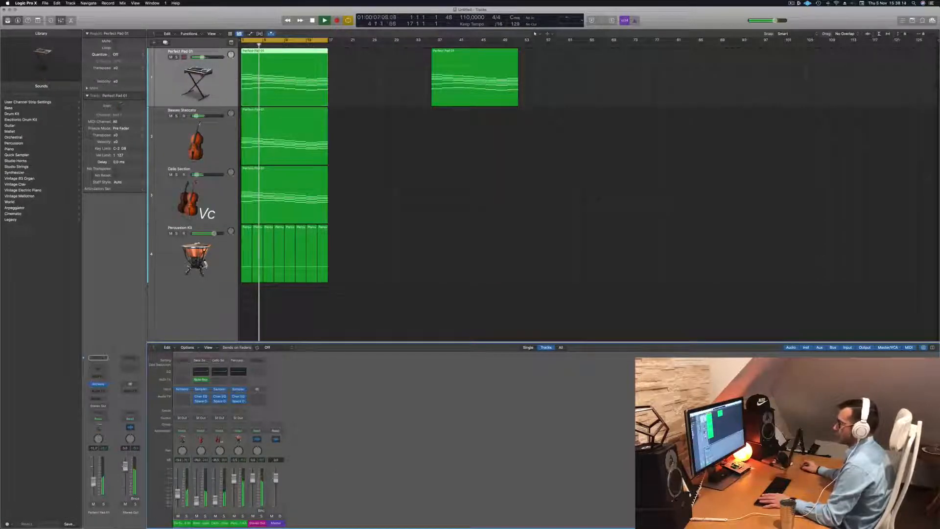
# - Lower the Percussion Kit track's level slightly and open its first region in the Piano Roll
pyautogui.click(206, 265)
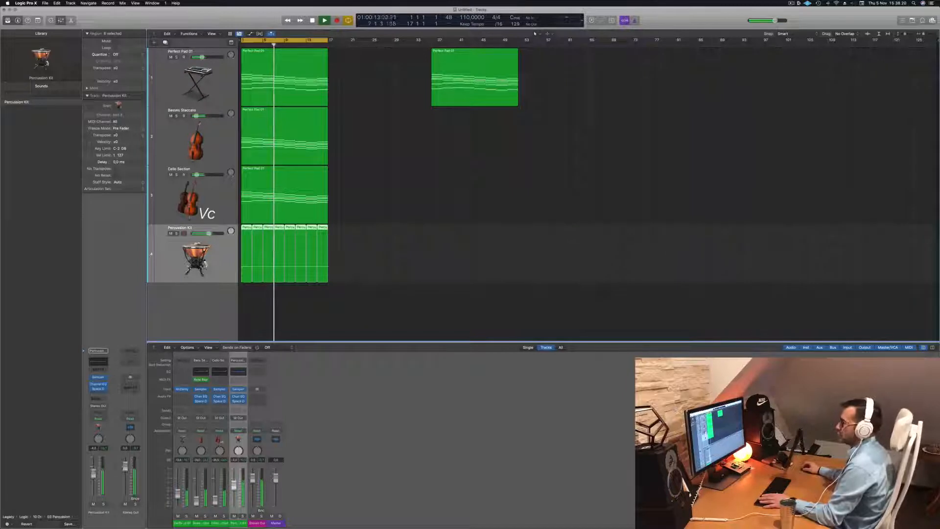
pyautogui.click(377, 326)
pyautogui.click(205, 263)
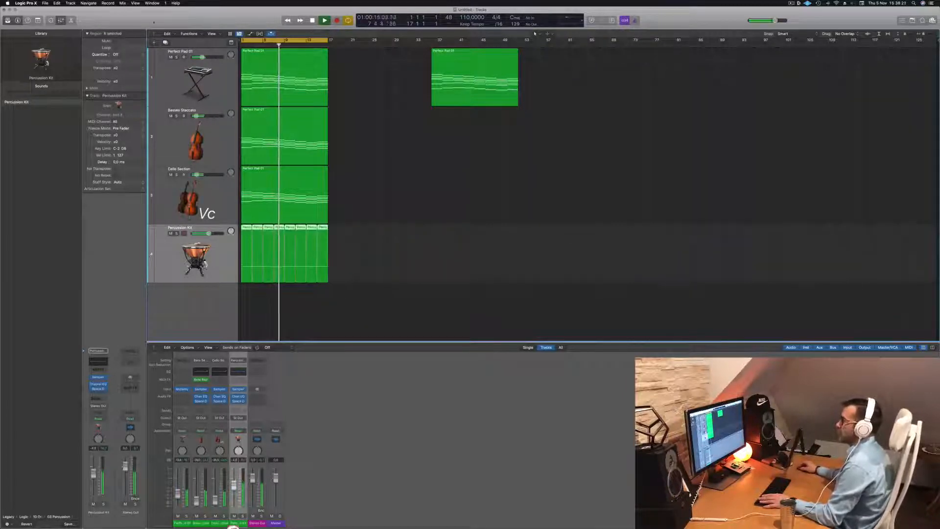
pyautogui.click(246, 229)
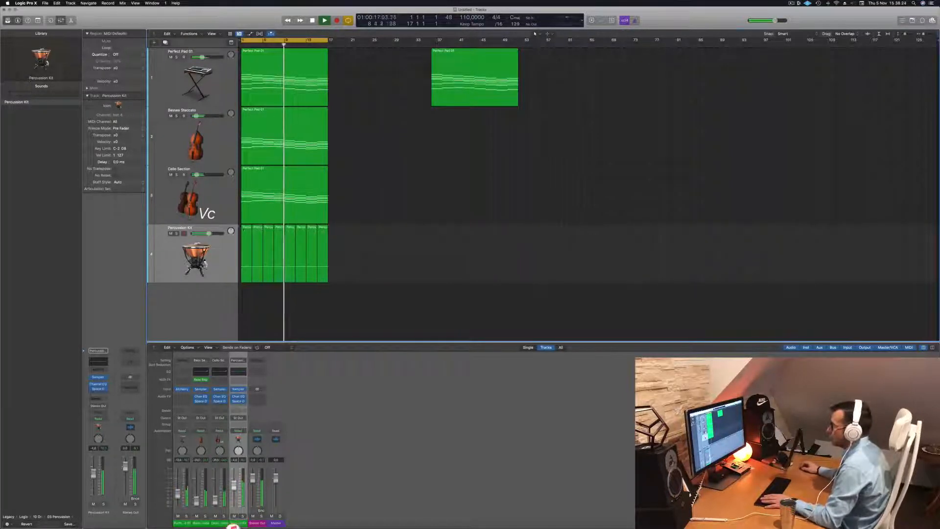
pyautogui.doubleClick(246, 228)
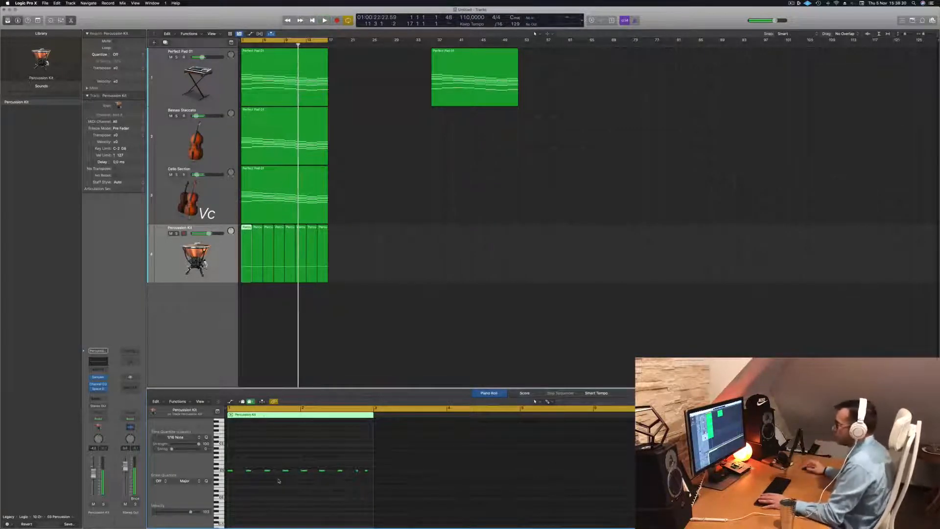
# - Duplicate the Percussion Kit track and load Timpani Tremolo Crescendo from the Tuned Percussion sounds on the new track
pyautogui.press('Return')
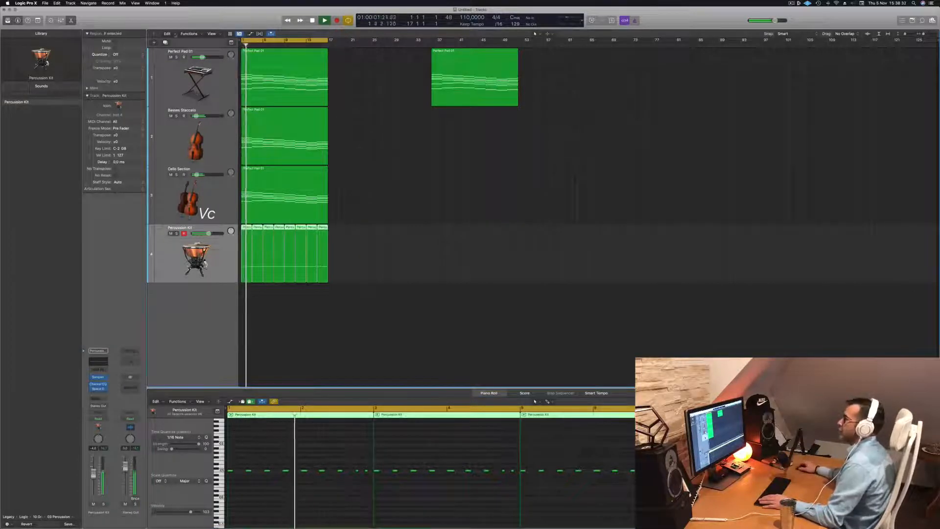
pyautogui.press('super+d')
pyautogui.press('Return')
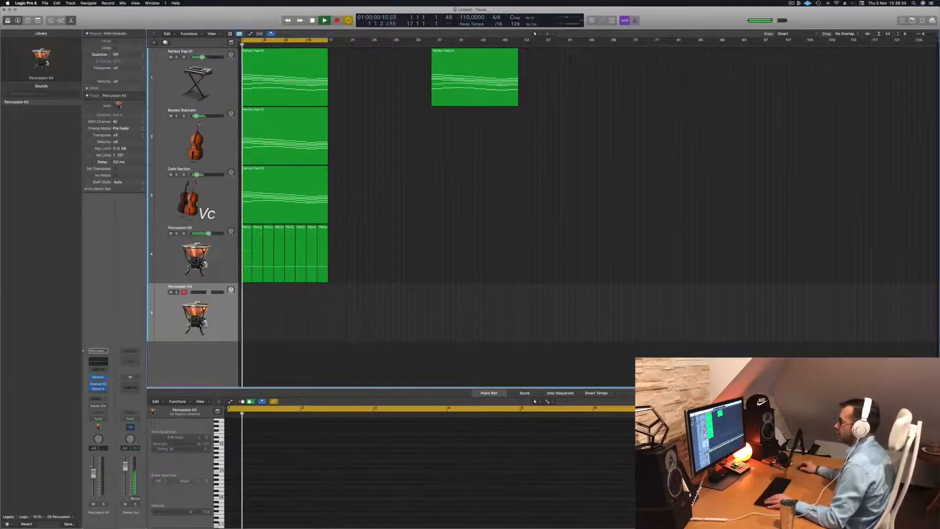
pyautogui.click(248, 273)
pyautogui.click(205, 316)
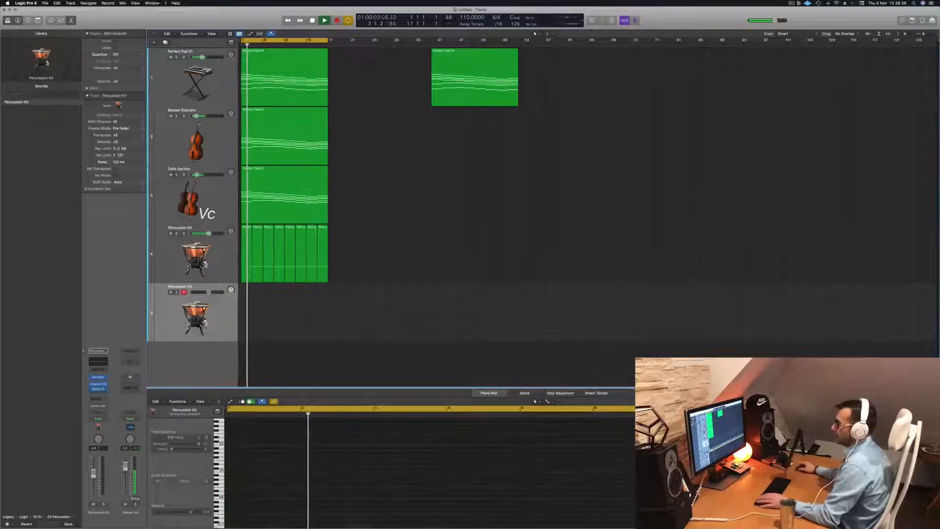
pyautogui.click(44, 517)
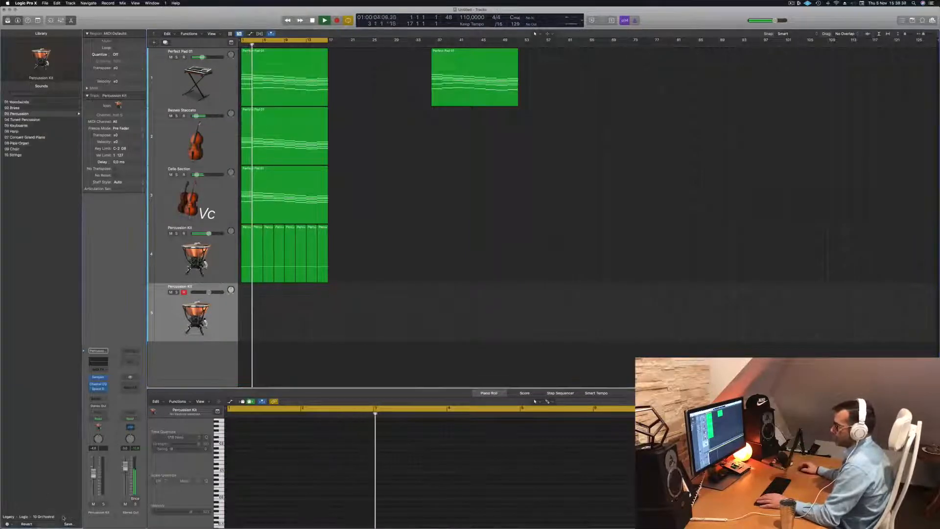
pyautogui.click(60, 119)
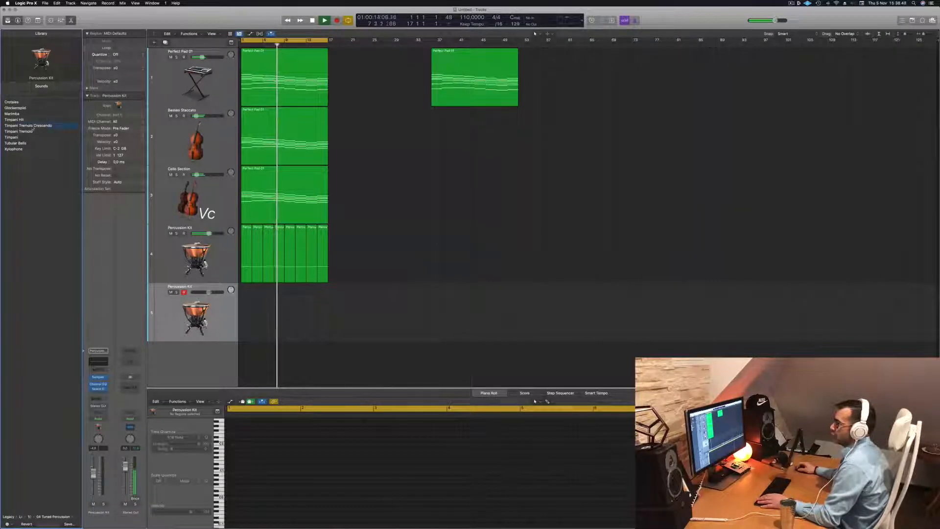
# - Copy the first Percussion Kit region onto the start of the Timpani Tremolo Crescendo track and play it from the start
pyautogui.moveTo(245, 239); pyautogui.dragTo(245, 298)
pyautogui.press('Return')
pyautogui.press('space')
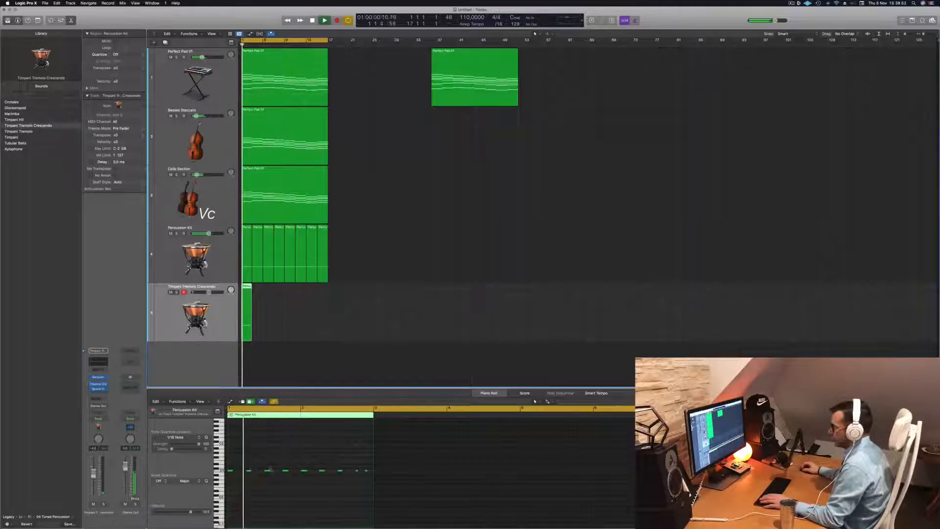
# - Delete all but the first note of the timpani region, stretch that note across nearly the full two bars, and replay
pyautogui.moveTo(249, 469); pyautogui.dragTo(385, 479)
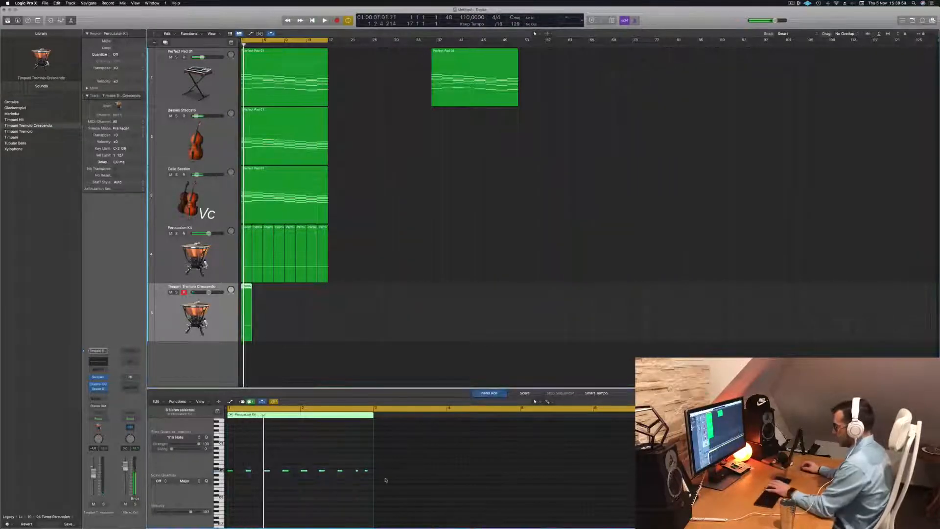
pyautogui.press('Return')
pyautogui.press('space')
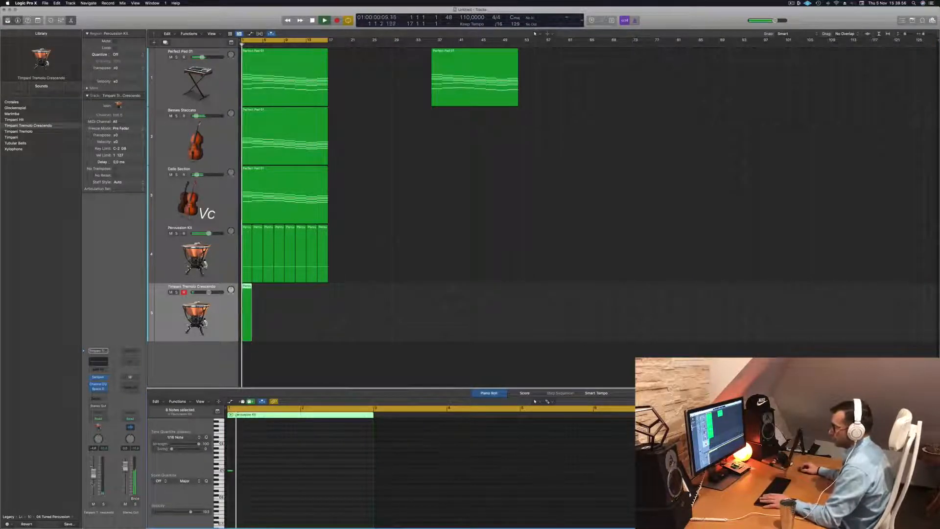
pyautogui.press('Return')
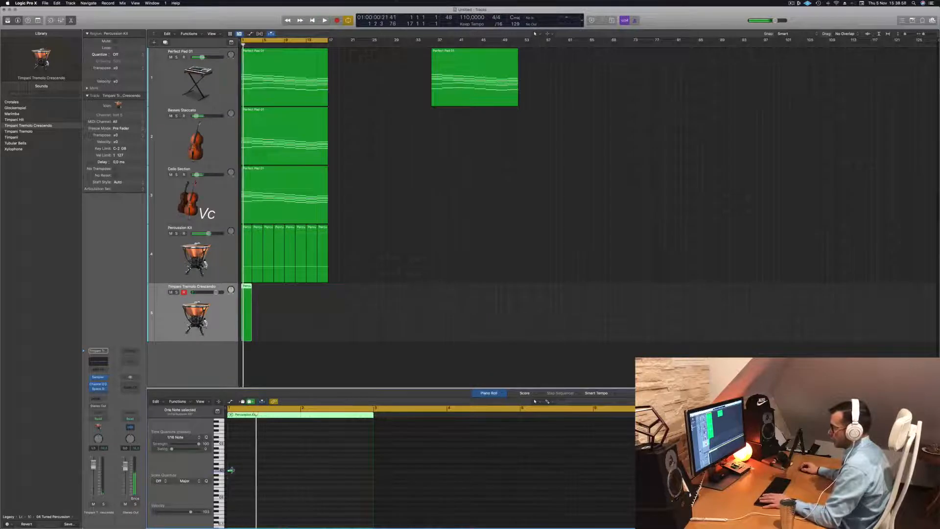
pyautogui.moveTo(230, 469); pyautogui.dragTo(369, 475)
pyautogui.press('space')
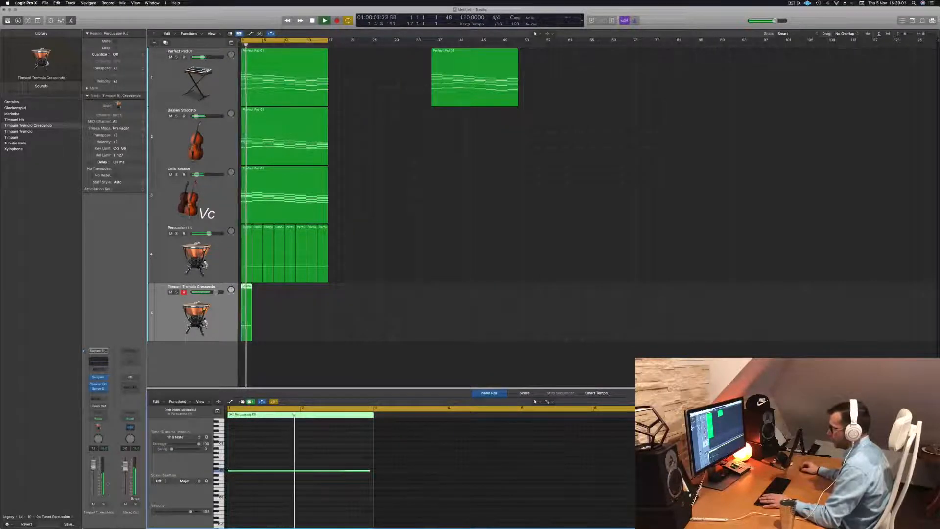
# - Lower the Timpani Tremolo Crescendo track's fader and check its level by replaying from the start
pyautogui.press('space')
pyautogui.moveTo(95, 466); pyautogui.dragTo(94, 473)
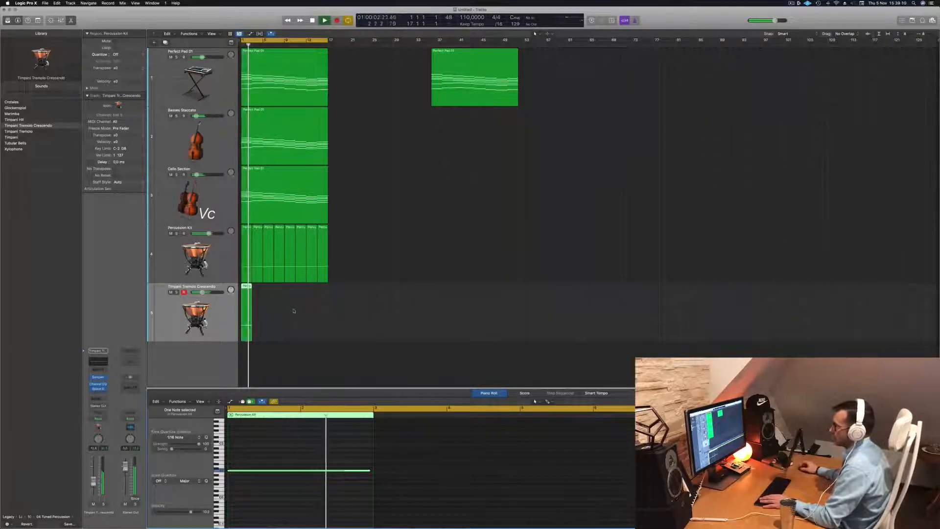
pyautogui.press('space')
pyautogui.press('space')
pyautogui.scroll(4, 317, 305)
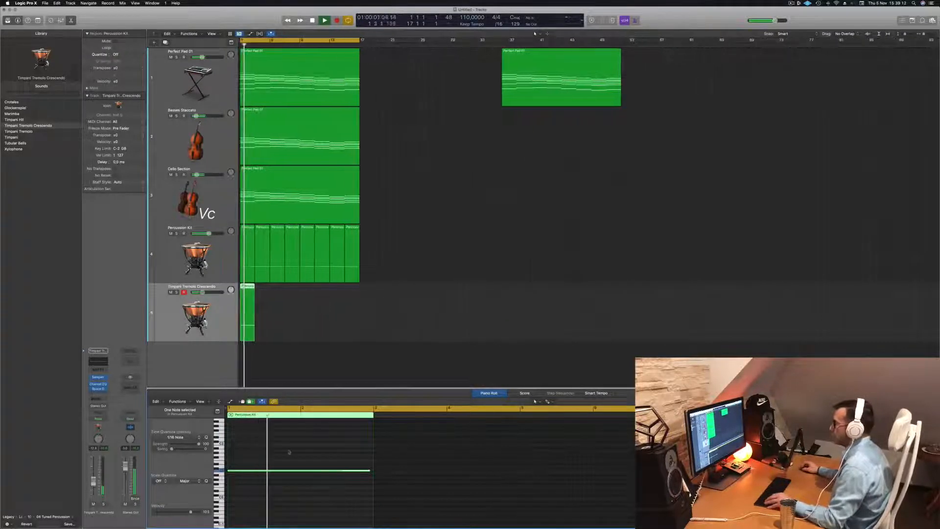
pyautogui.press('space')
pyautogui.press('space')
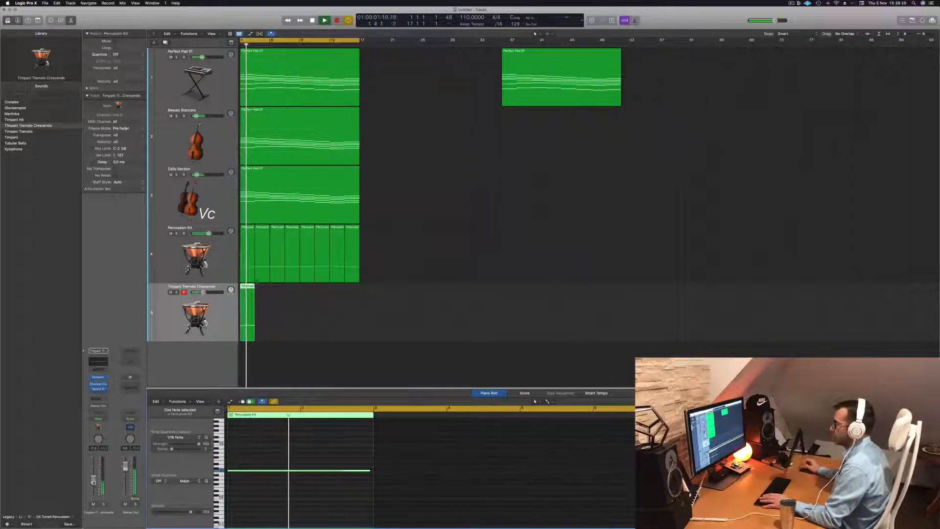
# - Copy the two-bar timpani region end to end until it reaches bar 17, and replay from the start
pyautogui.moveTo(246, 287); pyautogui.dragTo(307, 291)
pyautogui.click(212, 314)
pyautogui.press('space')
pyautogui.press('space')
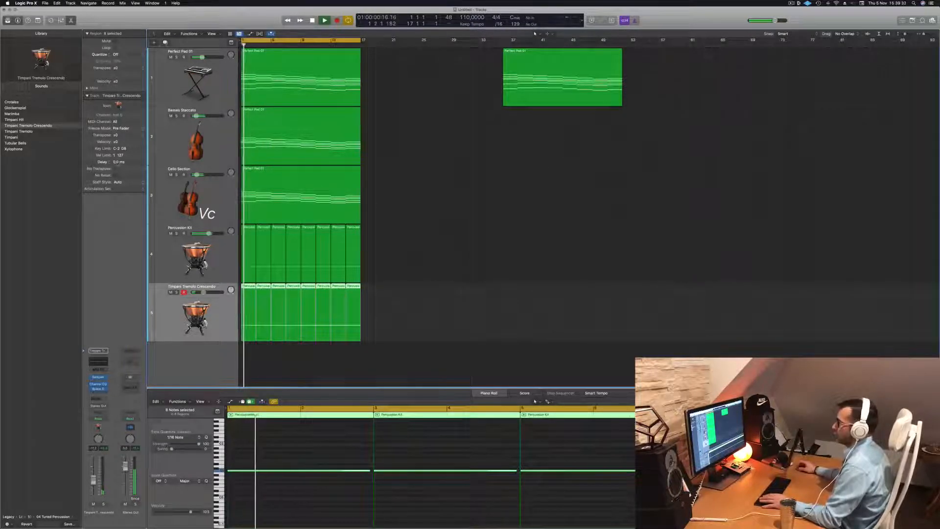
# - Duplicate the Timpani Tremolo Crescendo track, copy its first region onto the start of the new track, and replay
pyautogui.press('super+d')
pyautogui.press('space')
pyautogui.press('space')
pyautogui.click(244, 312)
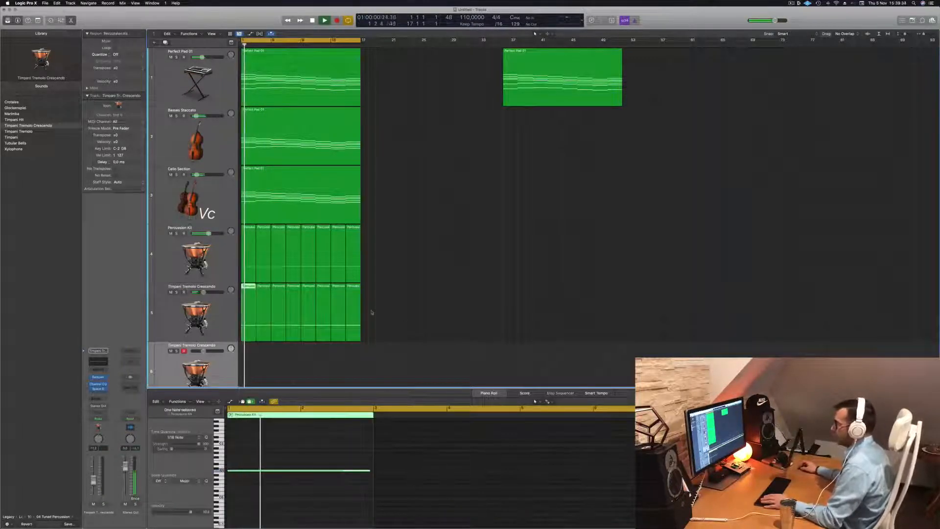
pyautogui.scroll(-2, 372, 310)
pyautogui.press('space')
pyautogui.press('space')
pyautogui.moveTo(247, 303); pyautogui.dragTo(247, 357)
pyautogui.press('space')
pyautogui.scroll(-1, 217, 356)
pyautogui.press('space')
pyautogui.press('space')
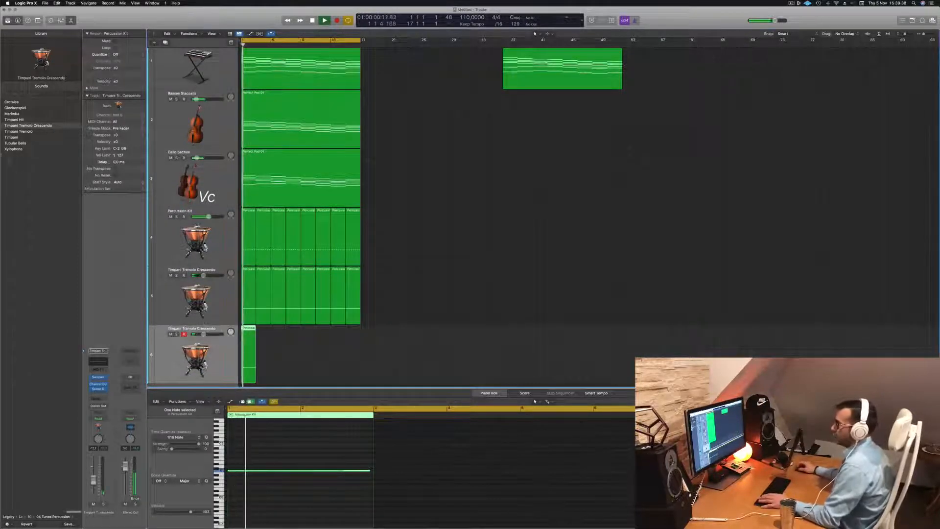
# - Load the Crotales sound on the new track and transpose its region's long note down one octave
pyautogui.click(13, 102)
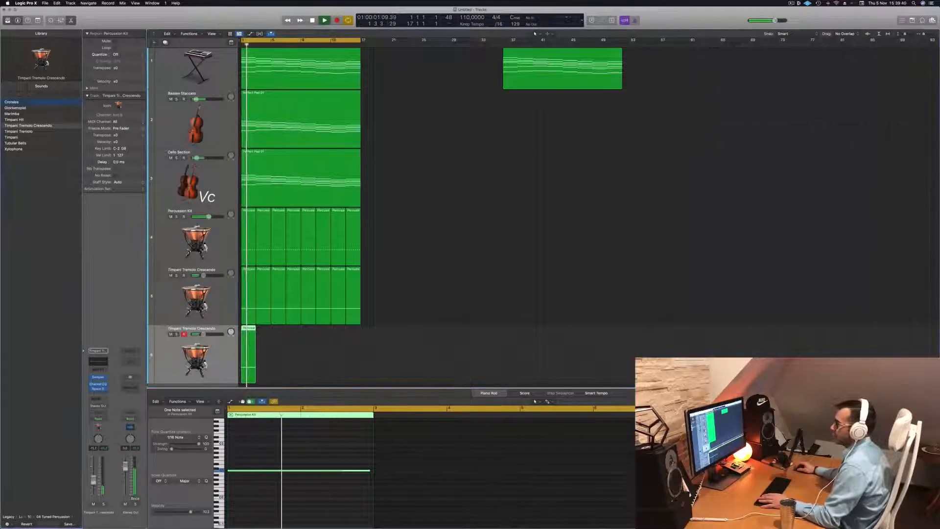
pyautogui.press('space')
pyautogui.press('space')
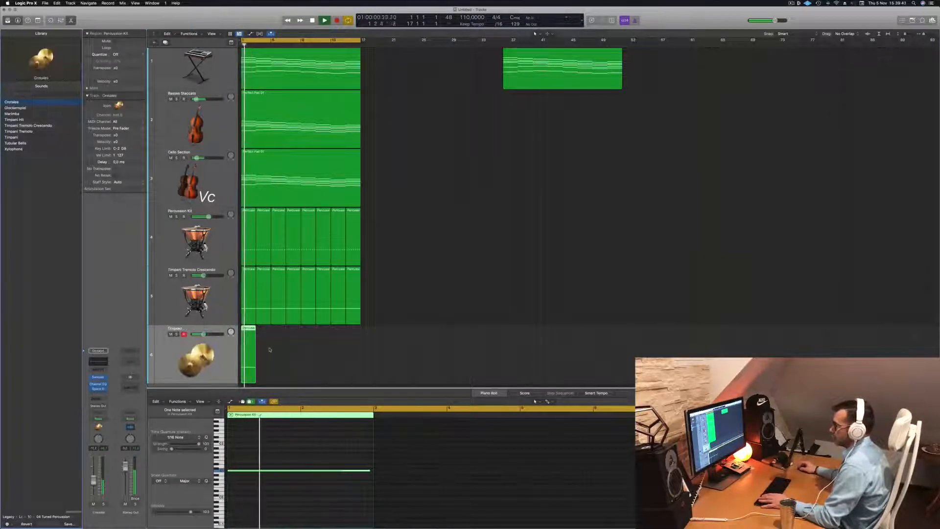
pyautogui.press('space')
pyautogui.hotkey('alt', 'shift', 'Down')
pyautogui.hotkey('alt', 'shift', 'Down')
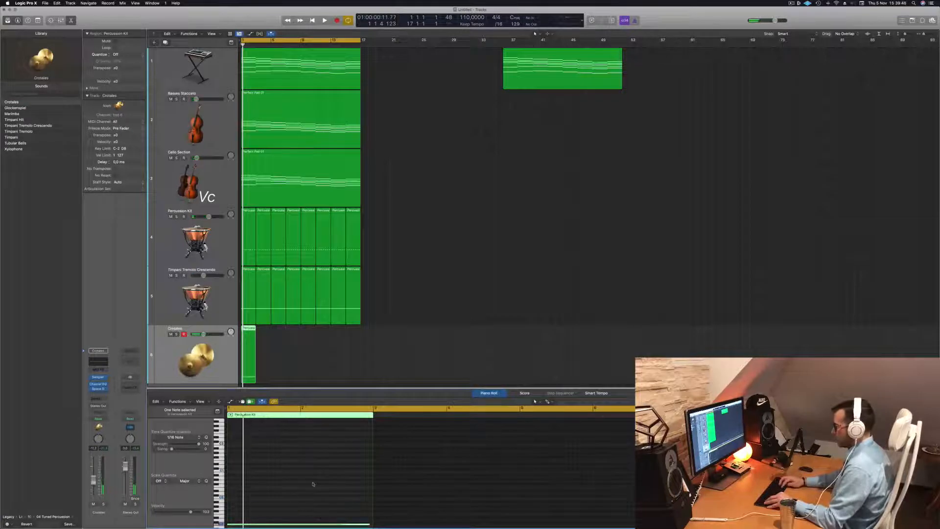
pyautogui.hotkey('alt', 'shift', 'Up')
pyautogui.press('space')
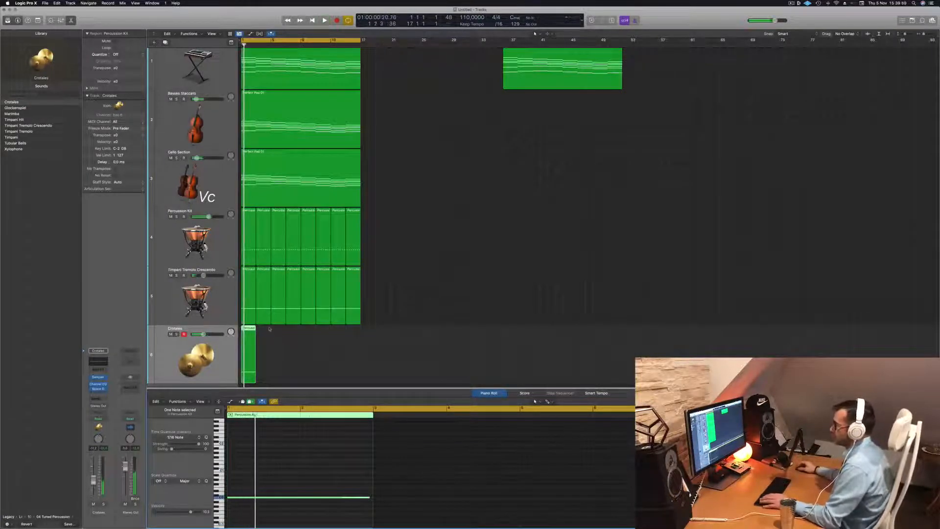
# - Move the Crotales region to start halfway through bar 2 and replay from the beginning
pyautogui.moveTo(250, 329); pyautogui.dragTo(260, 330)
pyautogui.scroll(5, 298, 338)
pyautogui.press('Return')
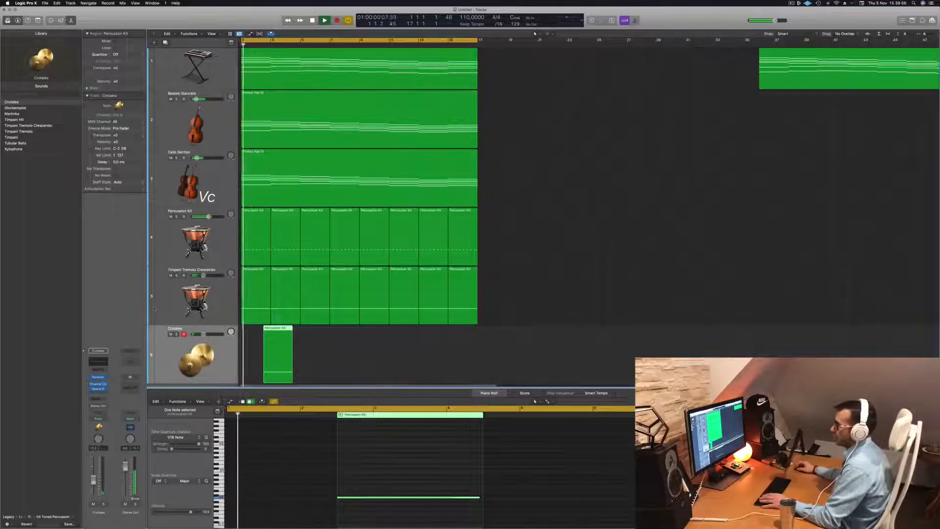
# - Replace the Crotales sound on the new track, trying Tubular Bells and Xylophone before choosing Timpani
pyautogui.click(15, 143)
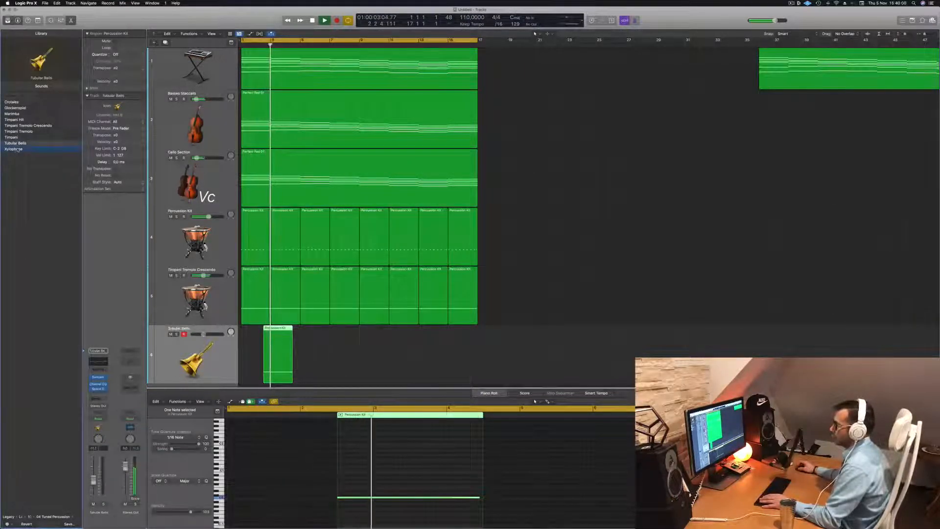
pyautogui.press('space')
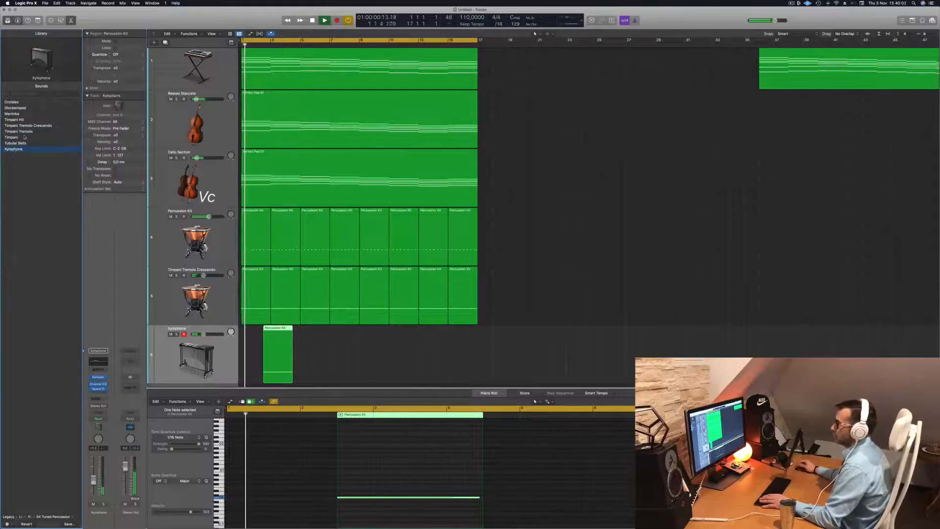
pyautogui.click(11, 137)
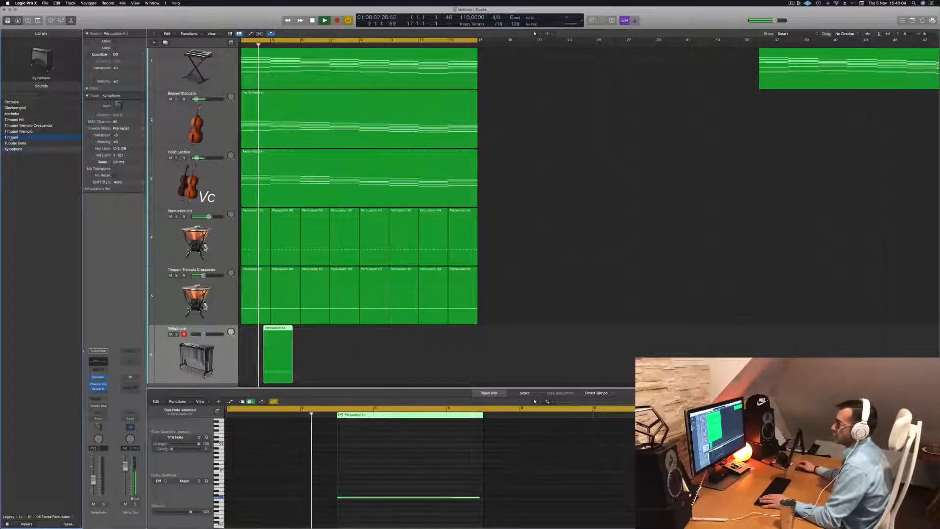
# - Raise the Timpani track's level slightly, shorten its region's long note to a brief hit, and replay
pyautogui.press('space')
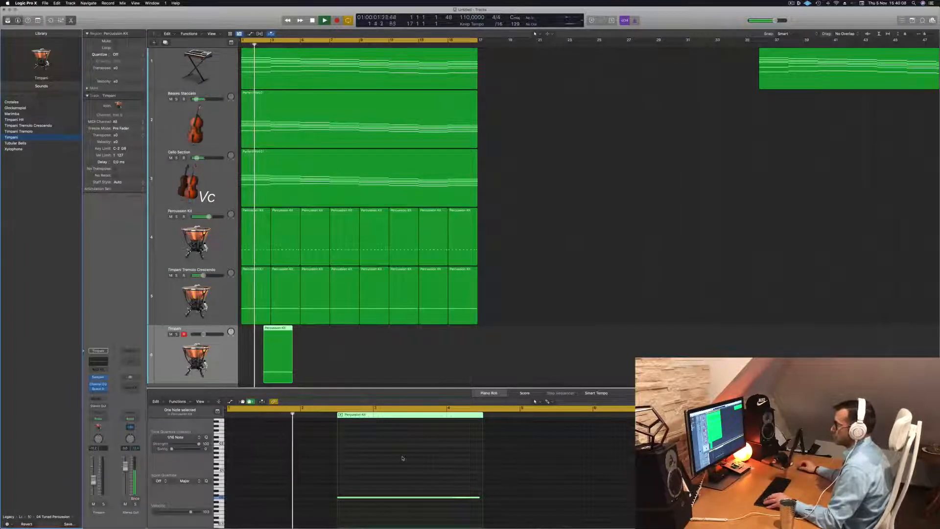
pyautogui.moveTo(93, 475); pyautogui.dragTo(93, 474)
pyautogui.press('space')
pyautogui.press('space')
pyautogui.moveTo(479, 498); pyautogui.dragTo(346, 498)
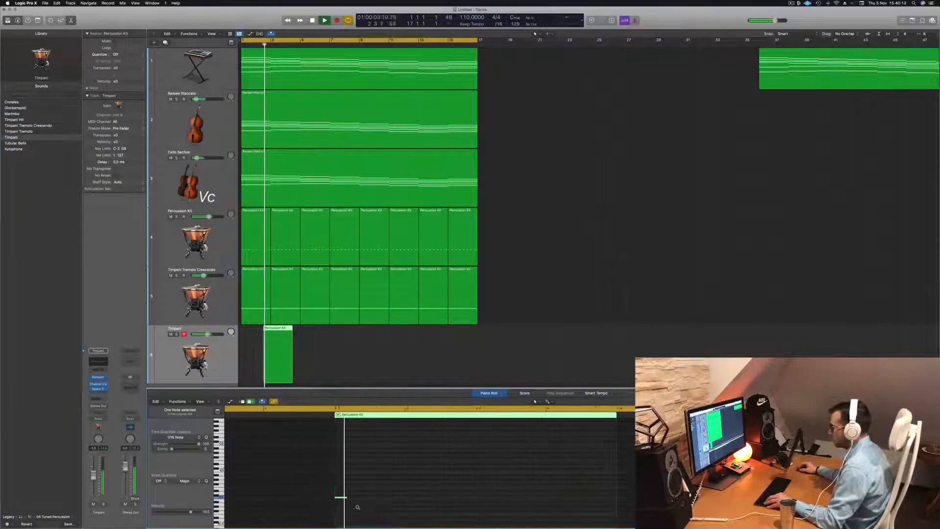
pyautogui.press('space')
pyautogui.press('space')
# - Copy the short timpani note into an evenly spaced four-note figure at the start of the region and replay
pyautogui.moveTo(453, 499); pyautogui.dragTo(490, 499)
pyautogui.press('space')
pyautogui.press('space')
pyautogui.keyDown('shift'); pyautogui.click(454, 499); pyautogui.keyUp('shift')
pyautogui.hscroll(-3, 523, 498)
pyautogui.press('space')
pyautogui.press('space')
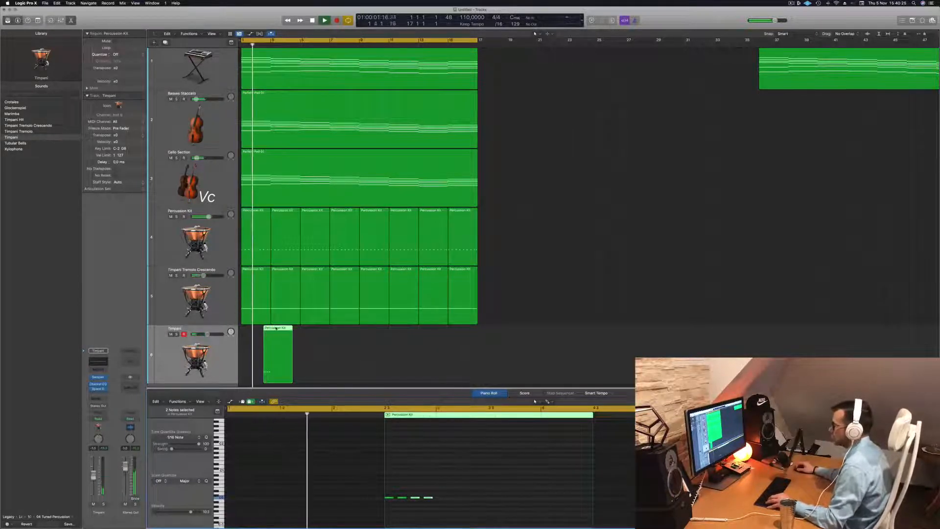
# - Copy the Timpani region back to back along its track and remove the part extending beyond bar 17
pyautogui.moveTo(284, 328); pyautogui.dragTo(338, 348)
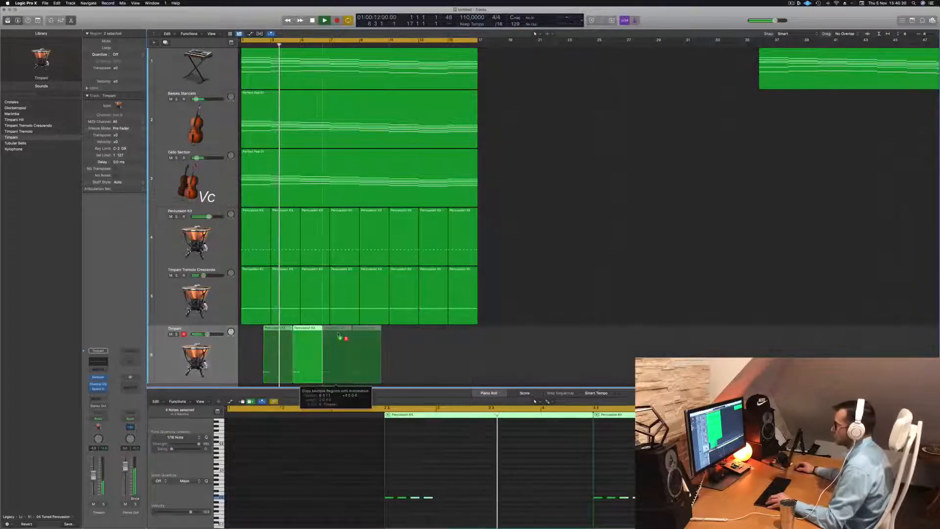
pyautogui.moveTo(407, 343)
pyautogui.mouseDown()
pyautogui.moveTo(269, 350)
pyautogui.moveTo(390, 337)
pyautogui.mouseUp()
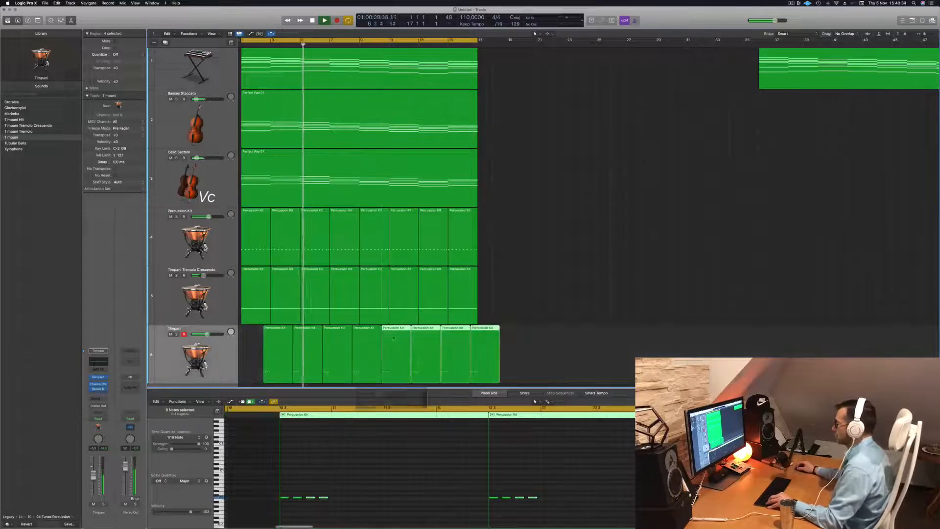
pyautogui.moveTo(478, 329); pyautogui.dragTo(504, 379)
pyautogui.click(494, 336)
pyautogui.press('BackSpace')
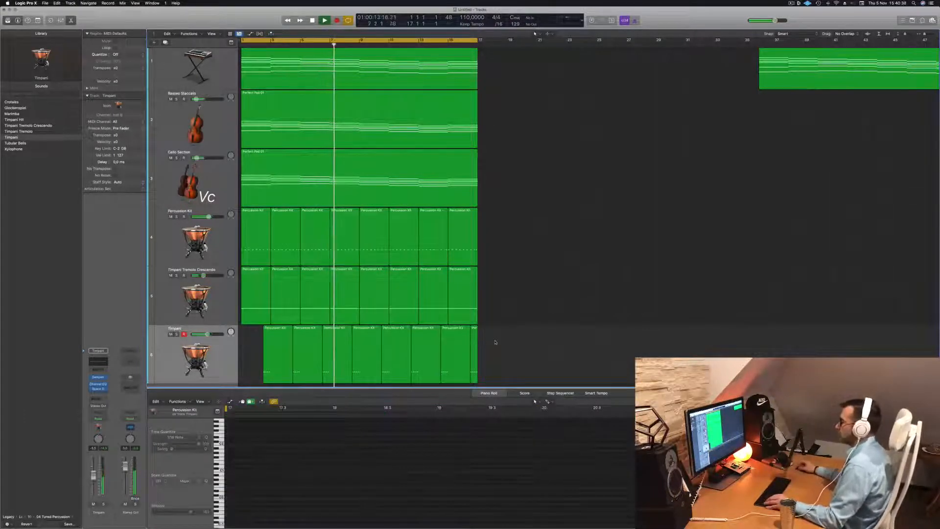
pyautogui.click(218, 355)
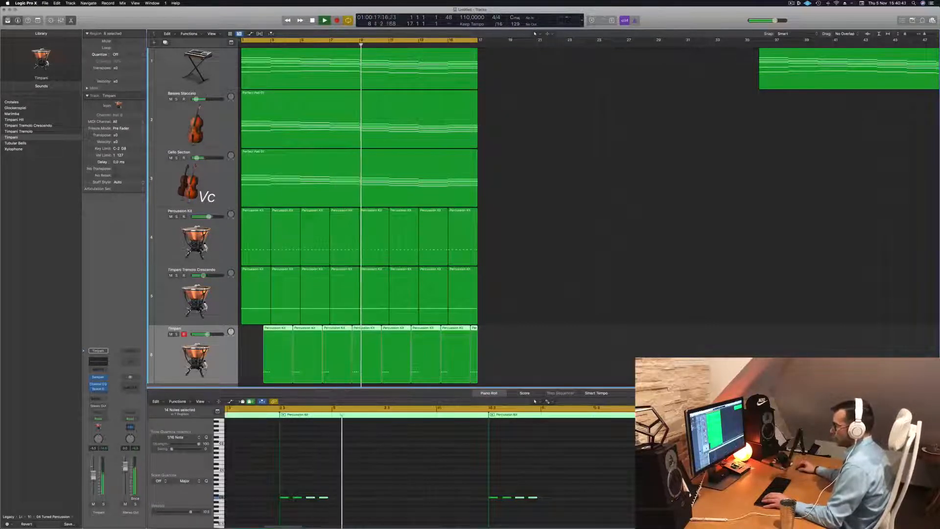
pyautogui.click(216, 296)
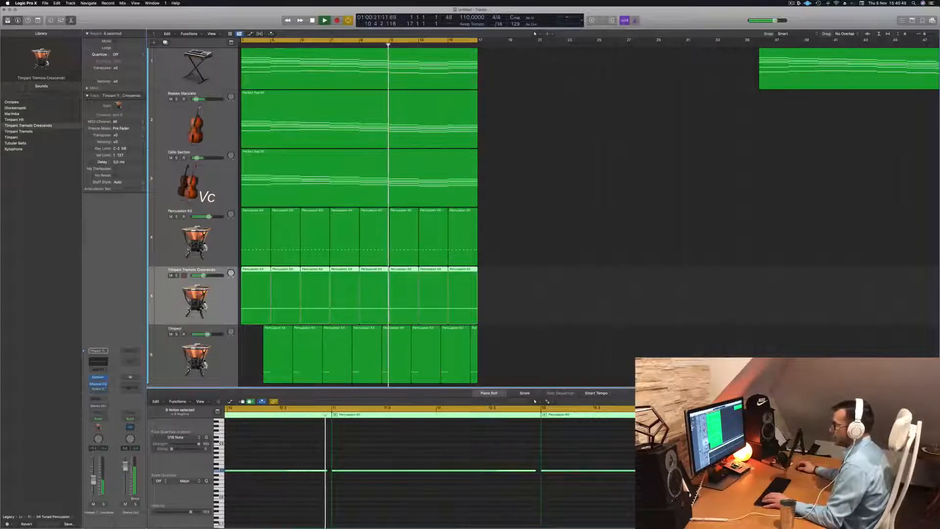
pyautogui.click(216, 238)
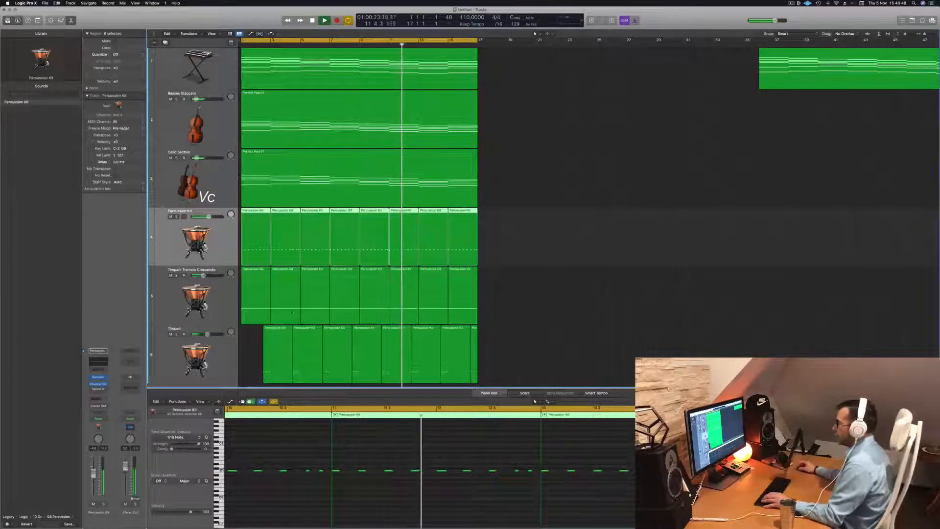
pyautogui.click(496, 295)
pyautogui.click(235, 357)
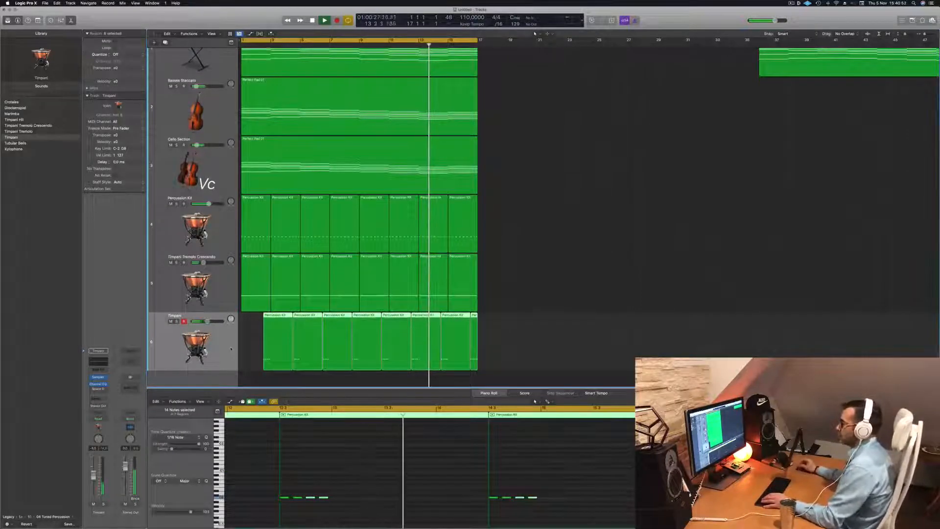
# - Duplicate the Percussion Kit track and copy its first region onto the start of the new track
pyautogui.click(226, 234)
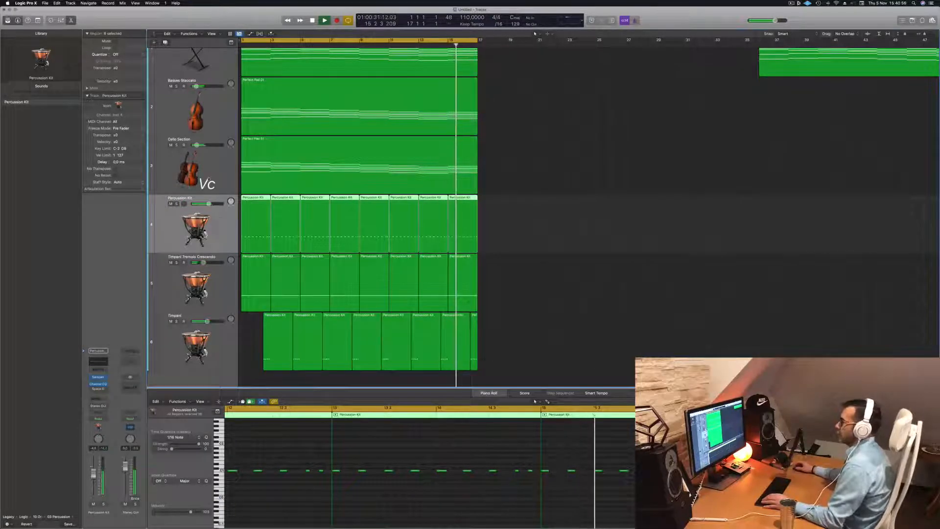
pyautogui.press('super+d')
pyautogui.moveTo(255, 240); pyautogui.dragTo(256, 279)
# - Shift the notes in the copied percussion region to the right onto the offbeats and replay from the beginning
pyautogui.press('space')
pyautogui.moveTo(234, 469); pyautogui.dragTo(390, 483)
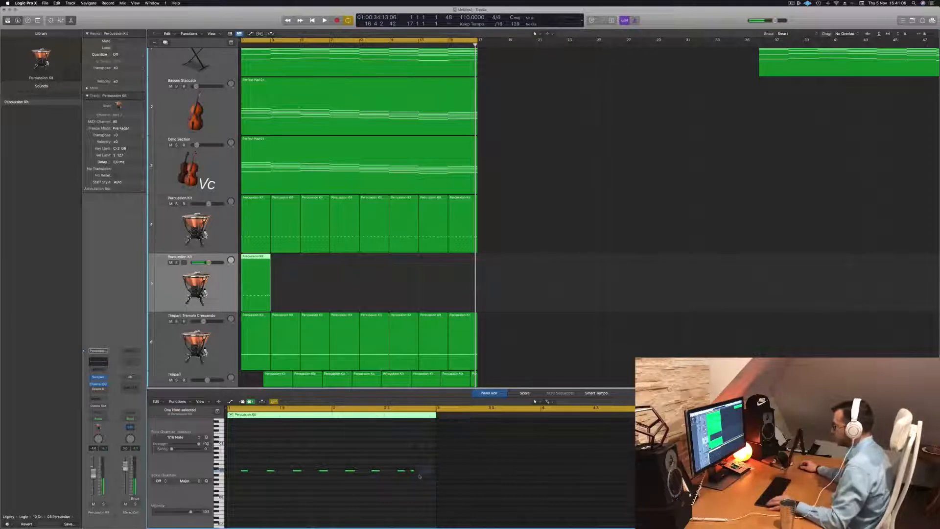
pyautogui.press('Return')
pyautogui.press('space')
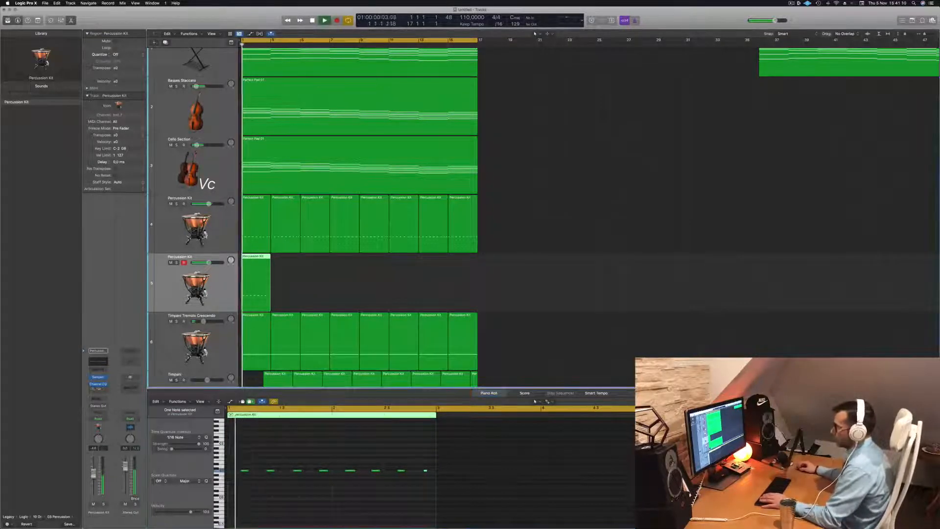
# - Raise all notes of the copied percussion region slightly in pitch, lower the track's level, and add a short note copy before the last hit
pyautogui.press('space')
pyautogui.moveTo(239, 456); pyautogui.dragTo(508, 503)
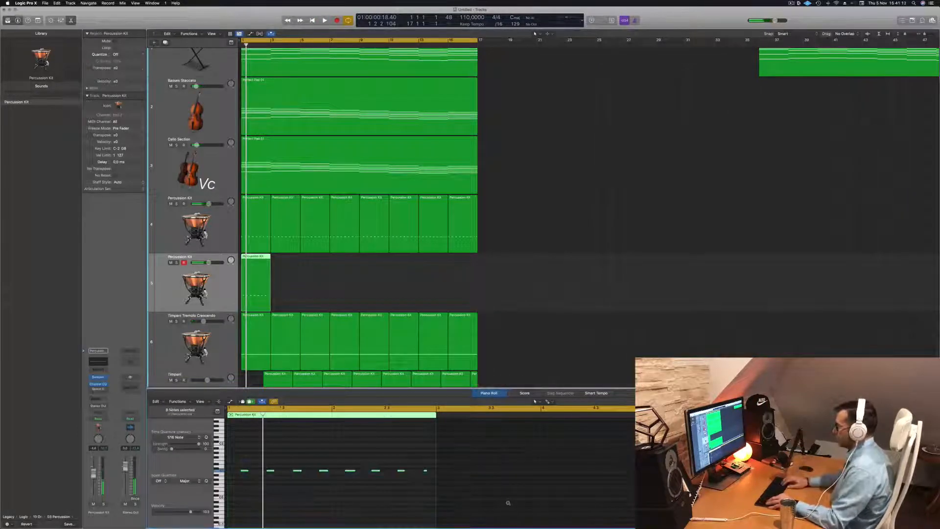
pyautogui.press('Return')
pyautogui.press('space')
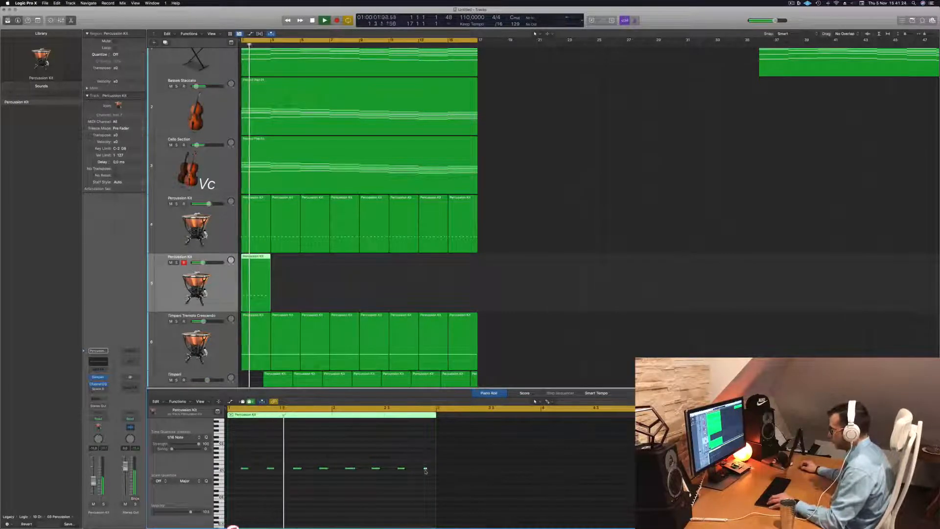
pyautogui.moveTo(425, 469); pyautogui.dragTo(411, 469)
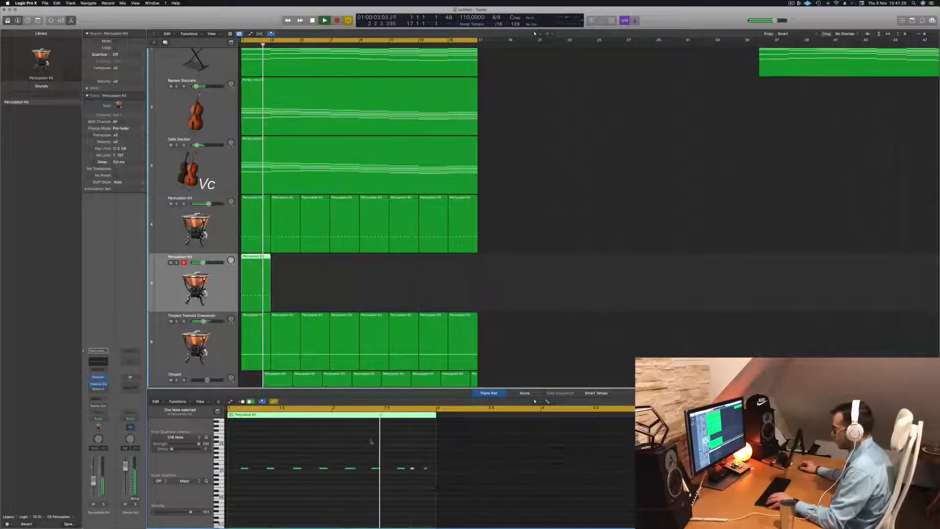
pyautogui.press('super+Left')
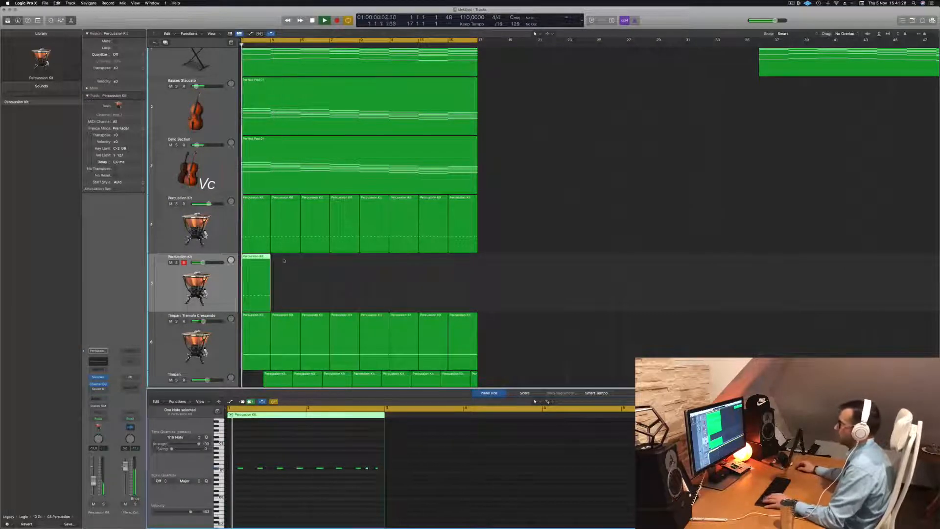
# - Copy the offbeat percussion region back to back along its track until it fills the loop to bar 17
pyautogui.moveTo(255, 257); pyautogui.dragTo(311, 264)
pyautogui.keyDown('shift'); pyautogui.click(256, 269); pyautogui.keyUp('shift')
pyautogui.moveTo(377, 283)
pyautogui.mouseDown()
pyautogui.moveTo(254, 269)
pyautogui.moveTo(373, 273)
pyautogui.mouseUp()
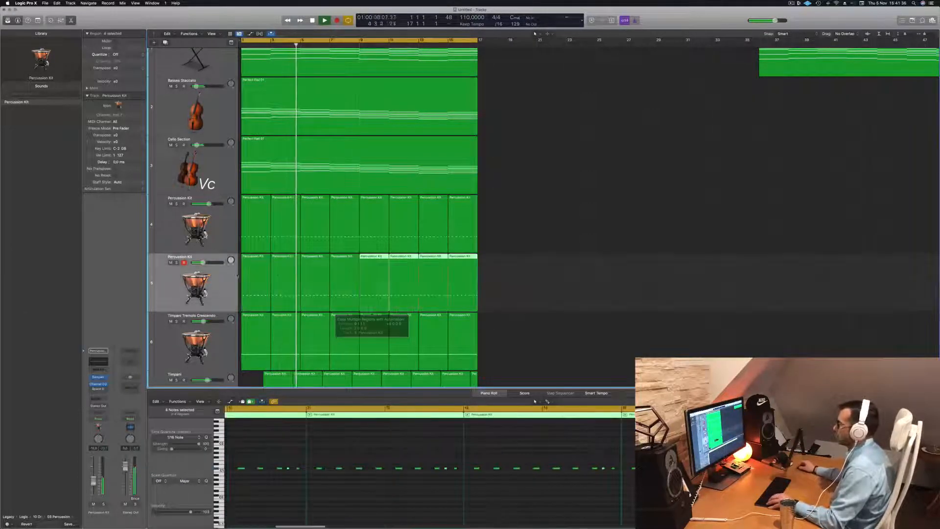
# - Select all notes on the second Percussion Kit track, try them an octave higher, and settle on three semitones above their original pitch
pyautogui.click(224, 277)
pyautogui.press('Return')
pyautogui.hscroll(-5, 329, 498)
pyautogui.click(348, 500)
pyautogui.press('super+a')
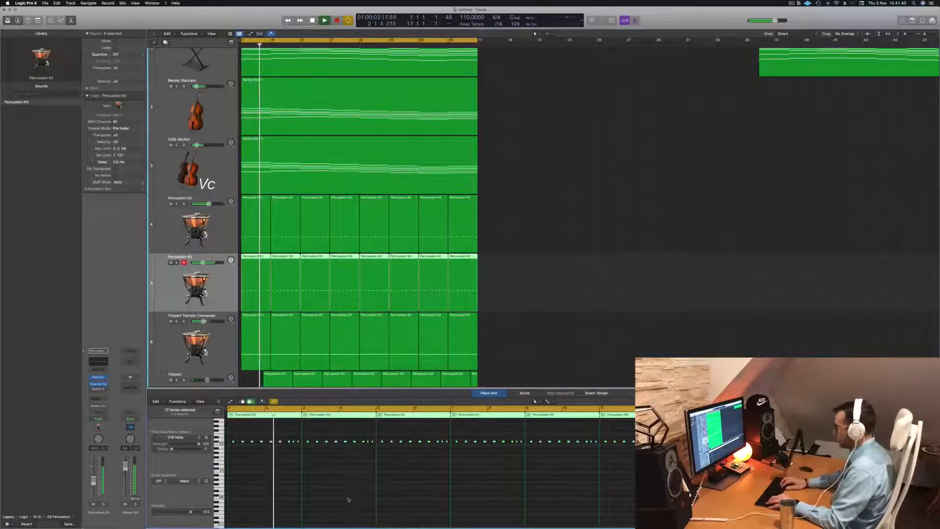
pyautogui.hotkey('alt', 'shift', 'Down')
pyautogui.hotkey('alt', 'Up')
pyautogui.hotkey('alt', 'Up')
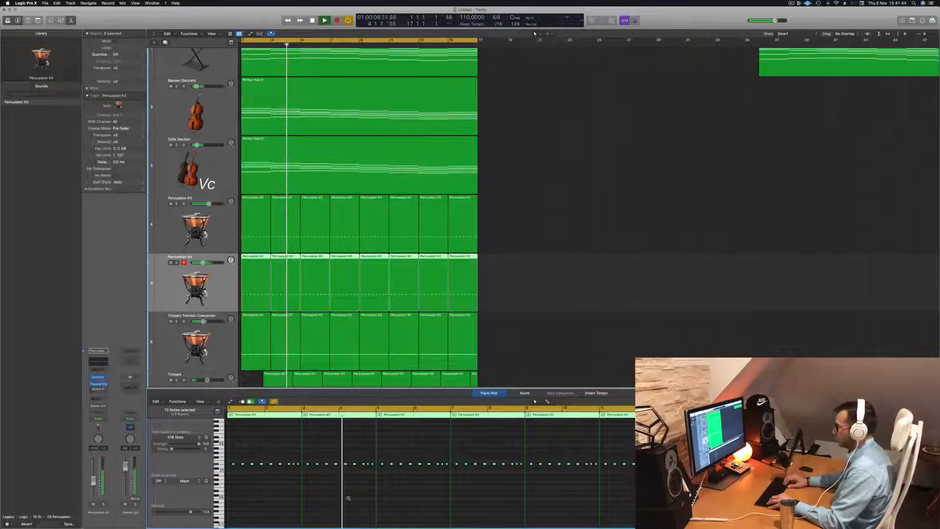
pyautogui.hotkey('alt', 'Up')
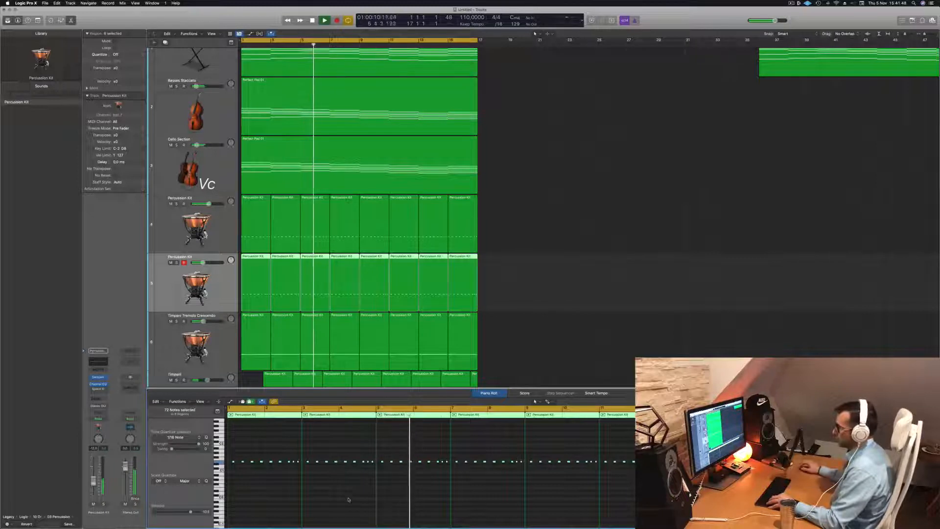
# - Raise the second Percussion Kit track's level while replaying the arrangement from the beginning, and clear the region selection
pyautogui.press('Return')
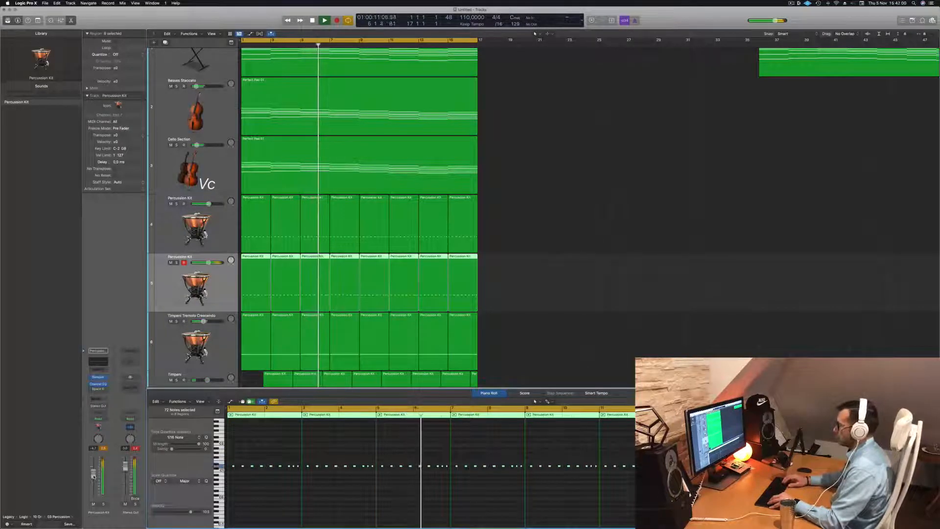
pyautogui.press('Return')
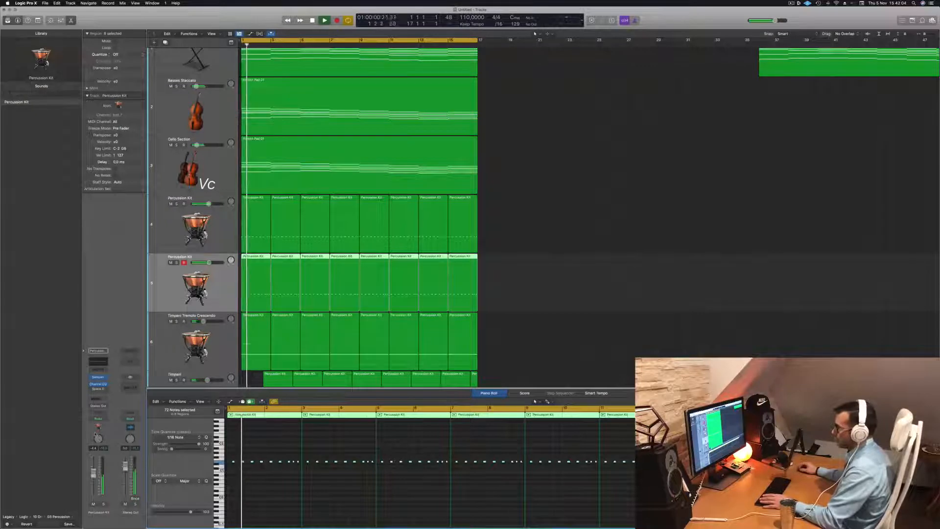
pyautogui.press('Return')
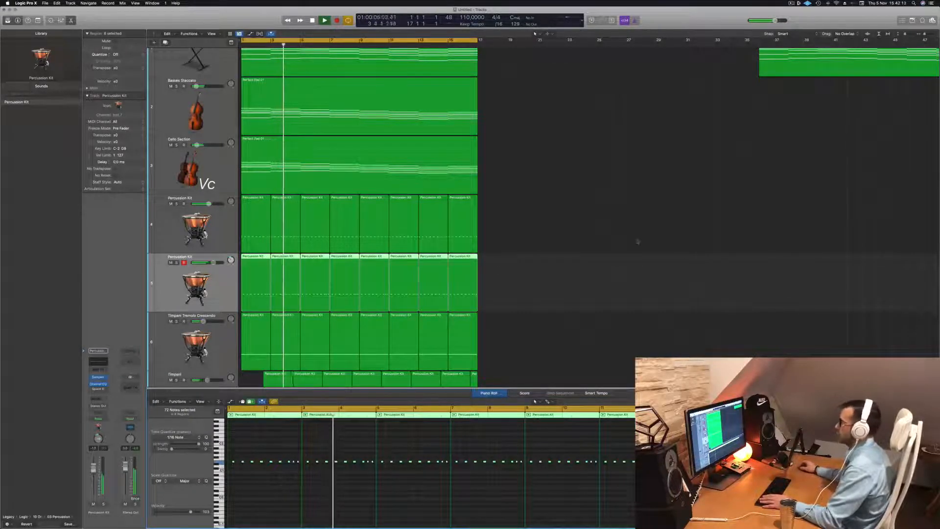
pyautogui.click(592, 263)
pyautogui.press('space')
# - Mute the Cello Section track during playback to hear the mix without it, and unmute it again
pyautogui.scroll(-5, 531, 224)
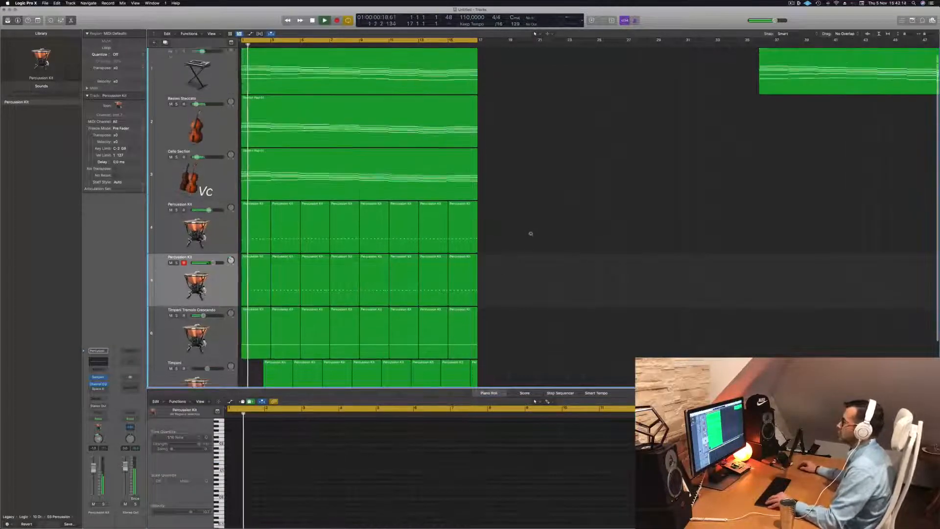
pyautogui.scroll(-1, 542, 224)
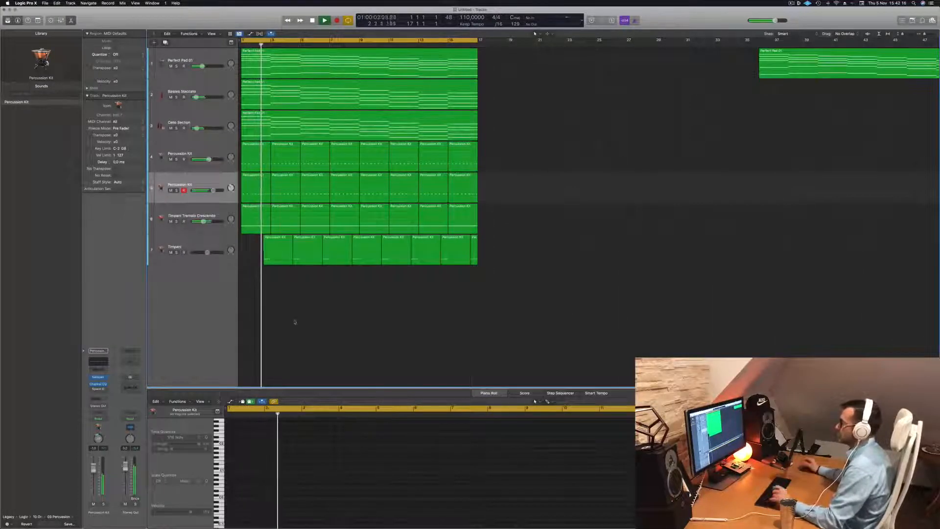
pyautogui.hscroll(2, 593, 231)
pyautogui.hscroll(-2, 594, 217)
pyautogui.press('space')
pyautogui.click(171, 128)
pyautogui.press('space')
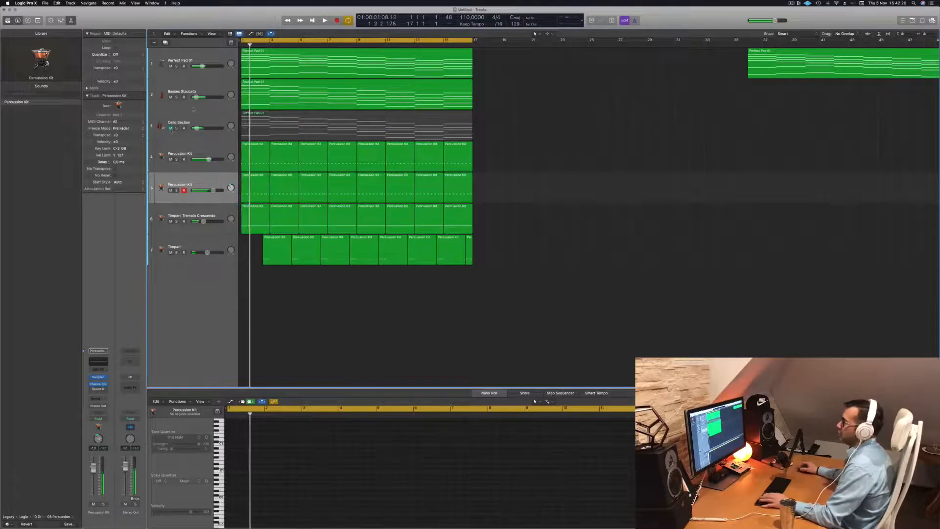
pyautogui.click(247, 124)
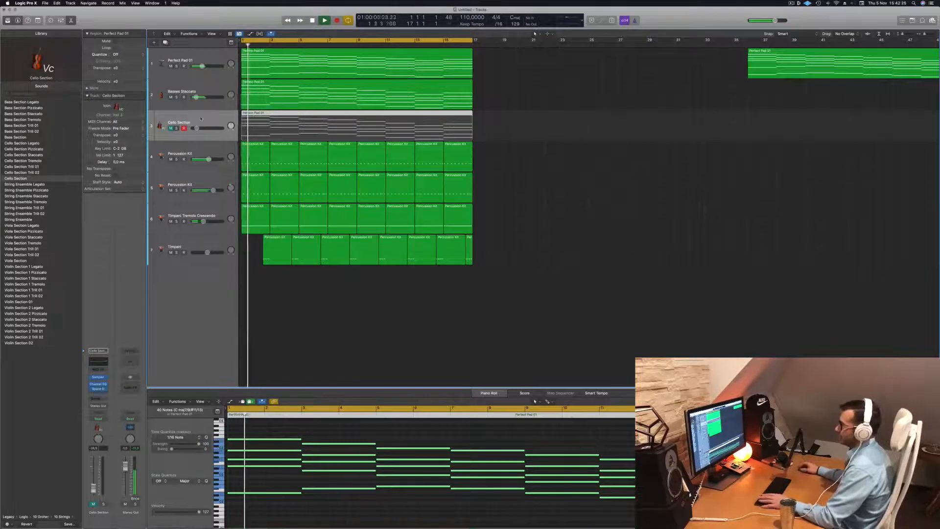
pyautogui.click(170, 129)
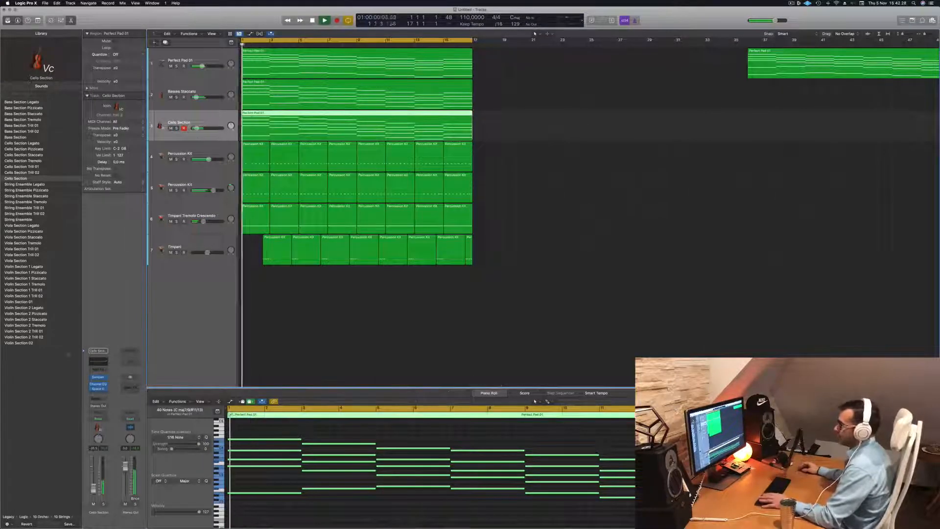
# - Add a send from the Cello Section track to Bus 1
pyautogui.click(93, 397)
pyautogui.moveTo(107, 409)
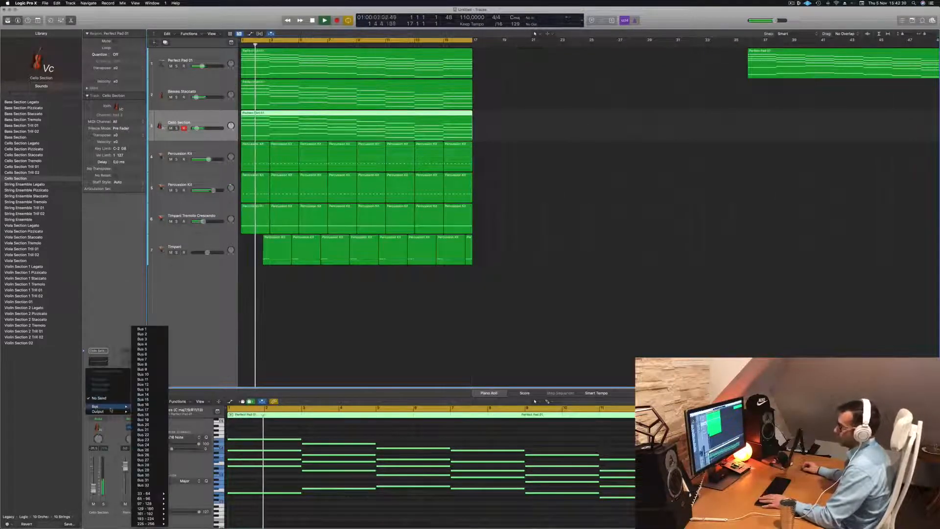
pyautogui.click(142, 329)
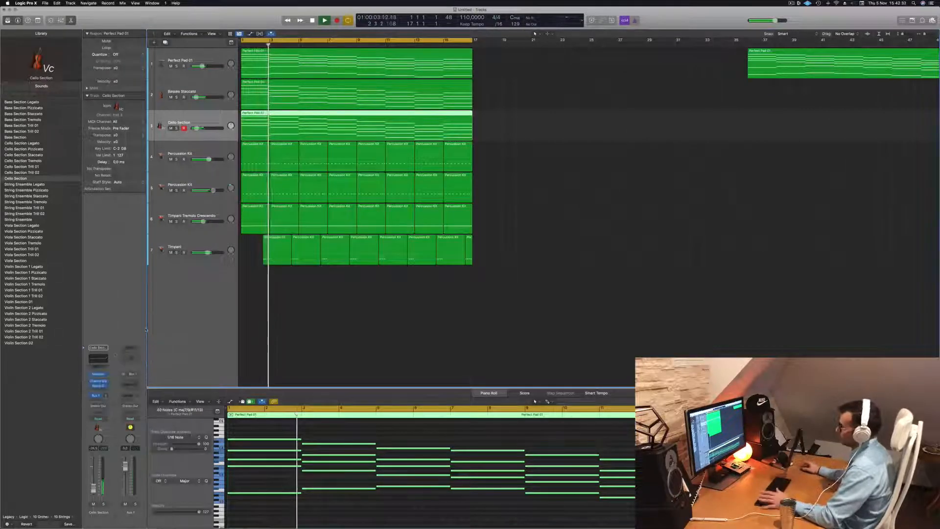
# - Insert a stereo SilverVerb reverb in the Bus 1 aux channel
pyautogui.click(137, 382)
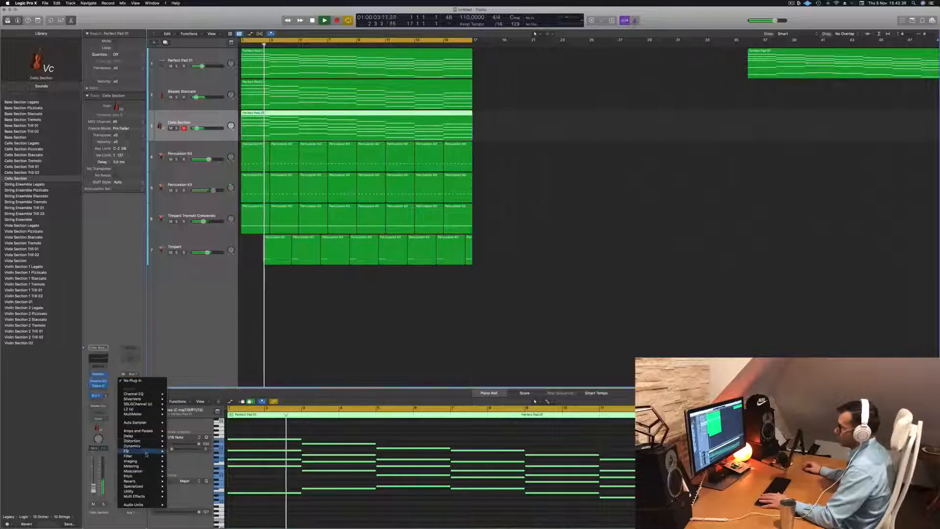
pyautogui.moveTo(130, 482)
pyautogui.moveTo(187, 491)
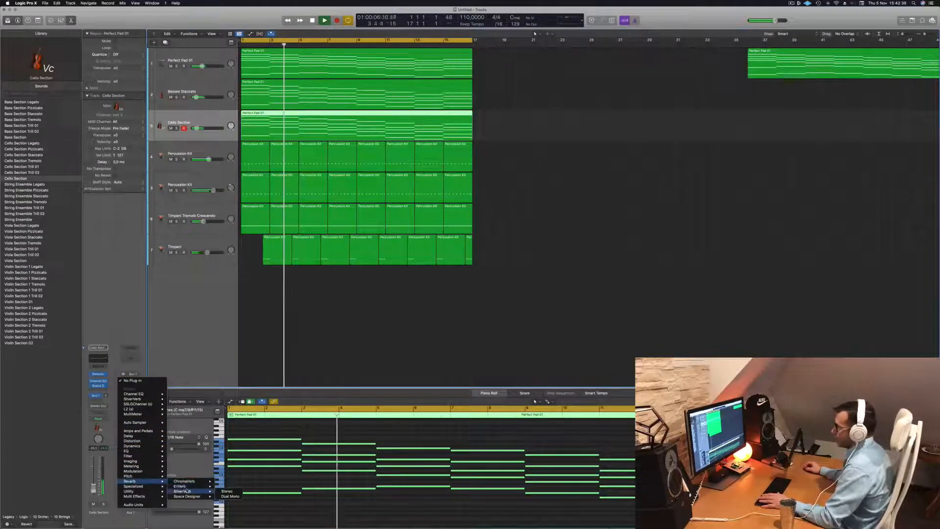
pyautogui.click(226, 490)
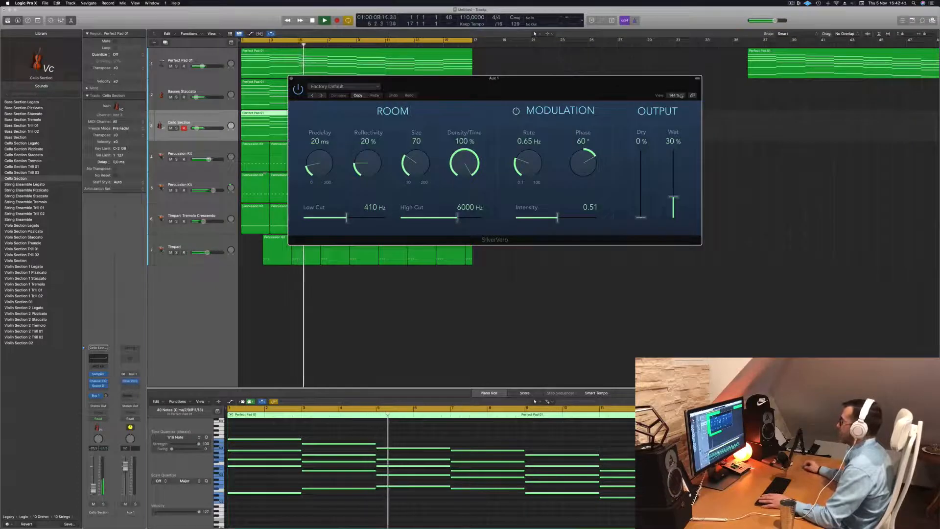
# - Load the grandiose preset in SilverVerb and set its wet output to 100%
pyautogui.moveTo(610, 95); pyautogui.dragTo(430, 102)
pyautogui.click(308, 93)
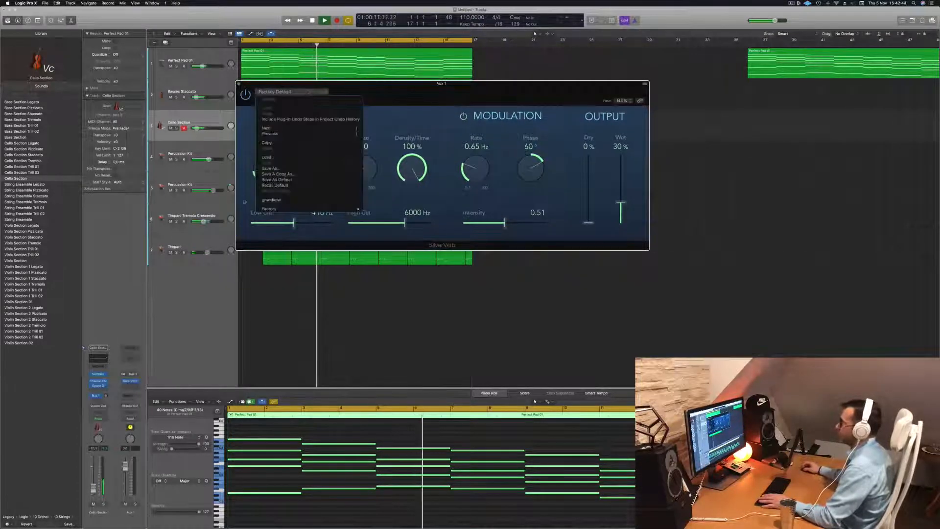
pyautogui.click(299, 202)
pyautogui.press('Return')
pyautogui.moveTo(620, 159); pyautogui.dragTo(620, 154)
# - Replay the arrangement from the beginning to hear the cello reverb, and close the SilverVerb window
pyautogui.press('Return')
pyautogui.press('space')
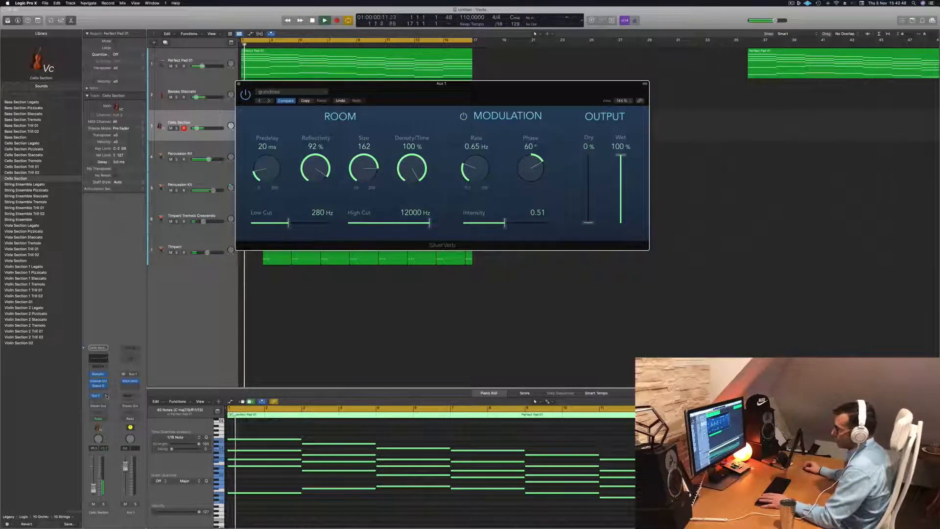
pyautogui.press('Return')
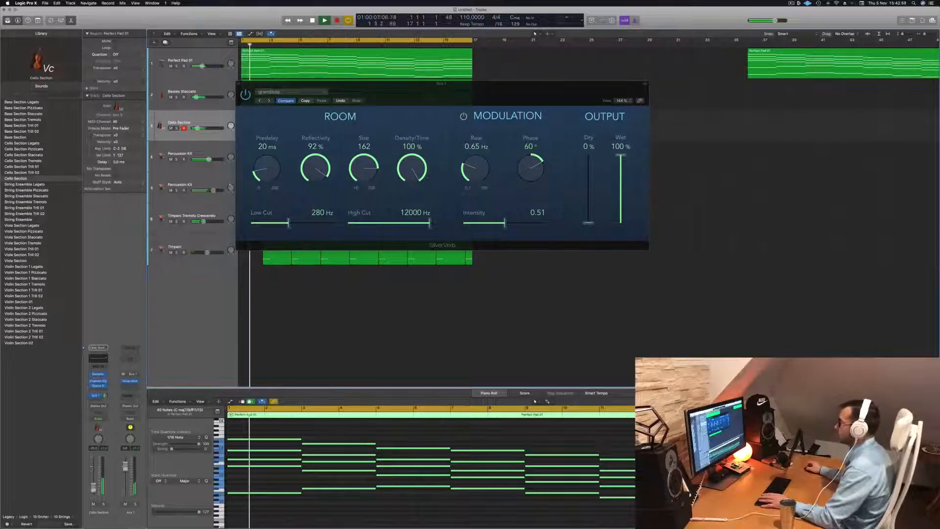
pyautogui.click(239, 84)
pyautogui.scroll(1, 225, 128)
pyautogui.scroll(-3, 225, 128)
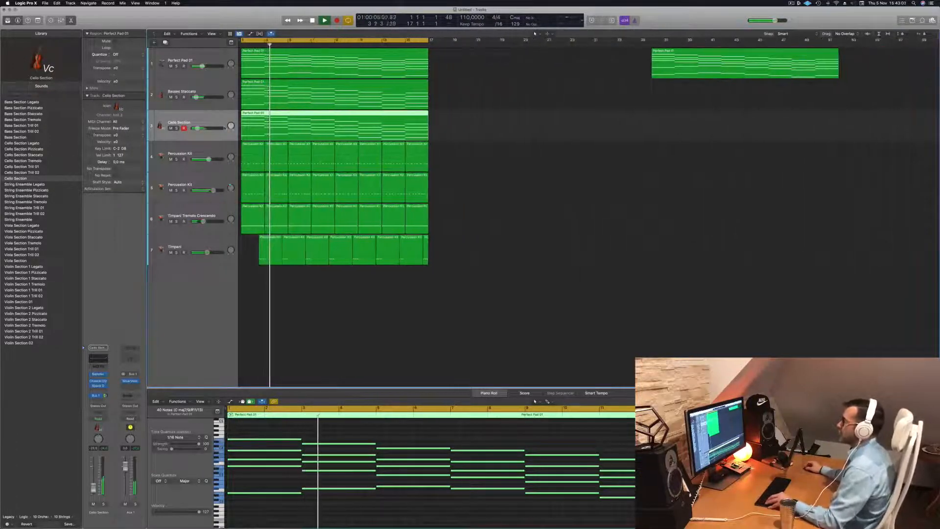
pyautogui.scroll(-1, 225, 128)
pyautogui.scroll(4, 477, 161)
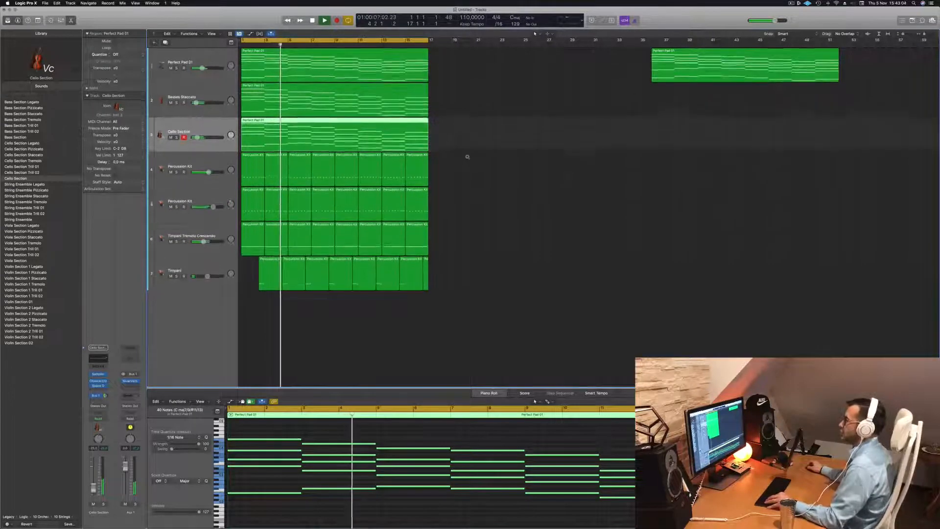
pyautogui.scroll(1, 470, 157)
pyautogui.scroll(-3, 512, 153)
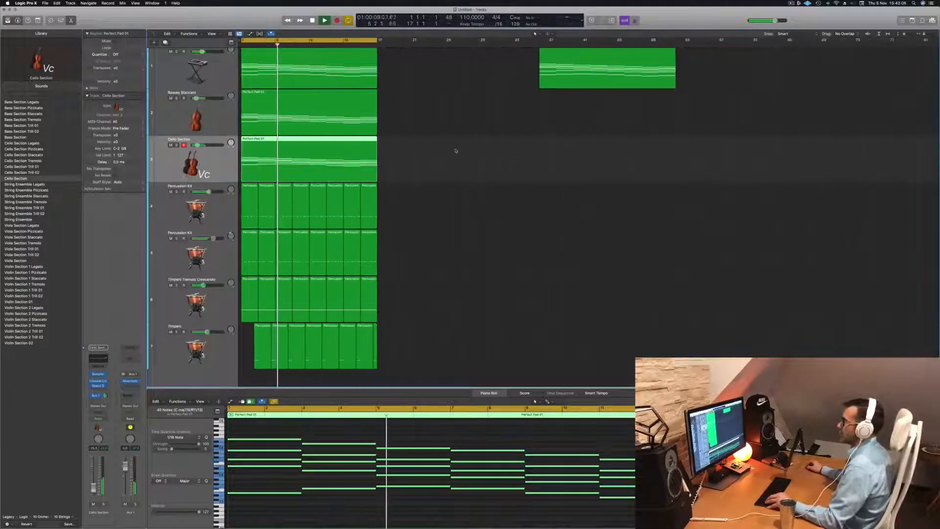
pyautogui.scroll(1, 458, 153)
pyautogui.click(505, 155)
pyautogui.scroll(1, 513, 139)
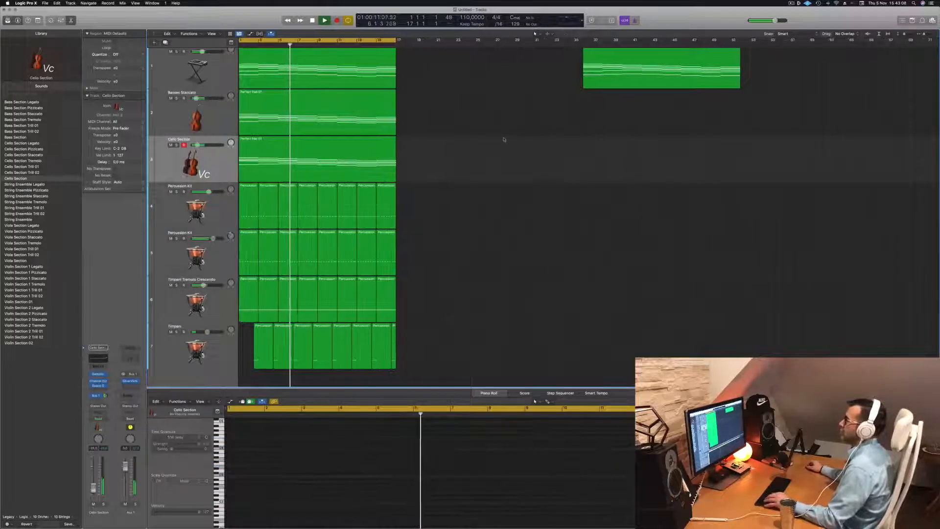
pyautogui.scroll(-1, 468, 151)
pyautogui.scroll(-3, 465, 150)
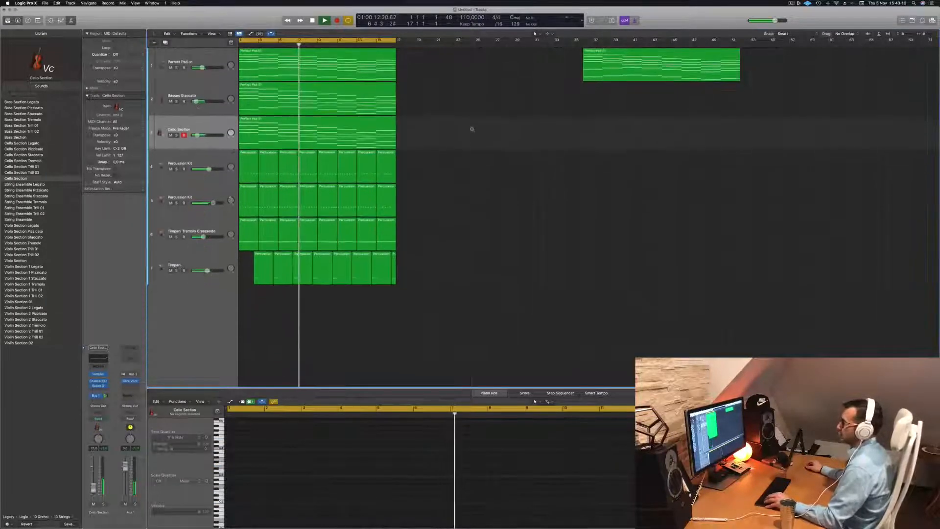
pyautogui.scroll(3, 482, 131)
# - Duplicate the Cello Section track and copy its chord region onto the new track at the same position
pyautogui.click(218, 112)
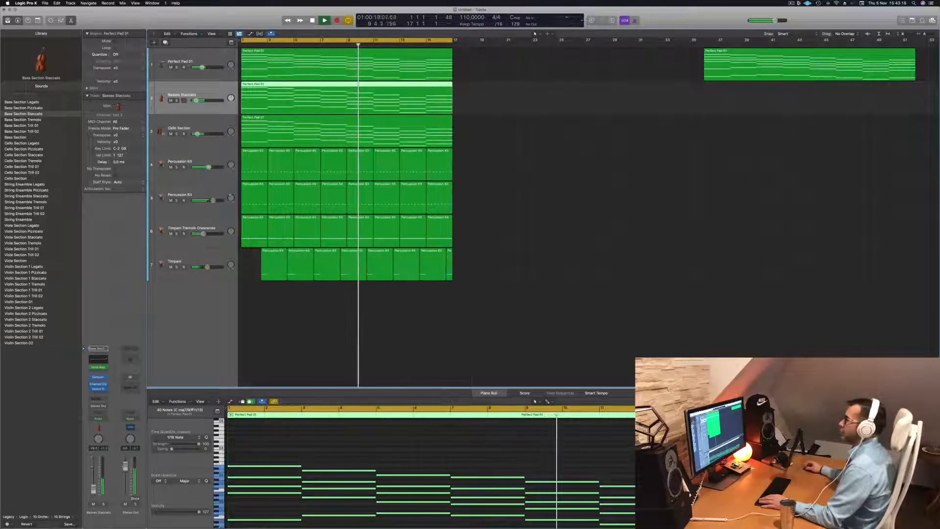
pyautogui.click(182, 128)
pyautogui.press('Return')
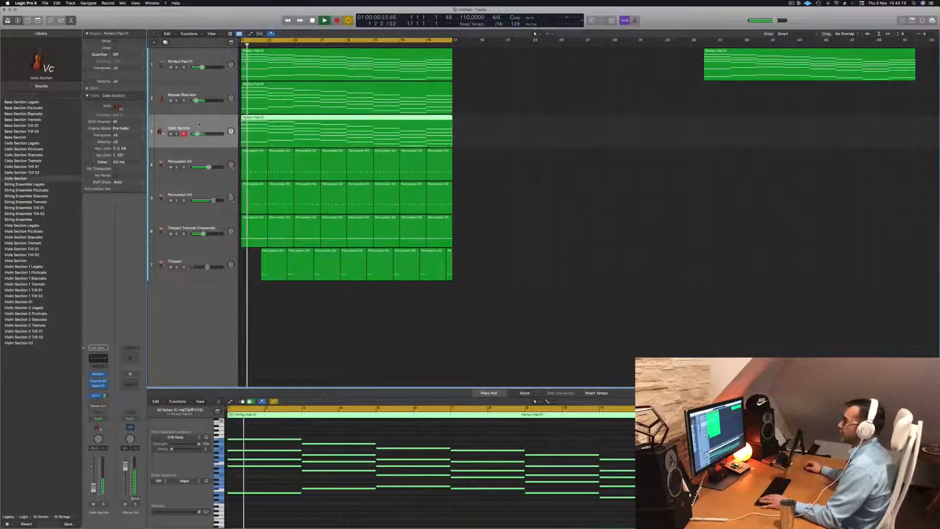
pyautogui.press('super+d')
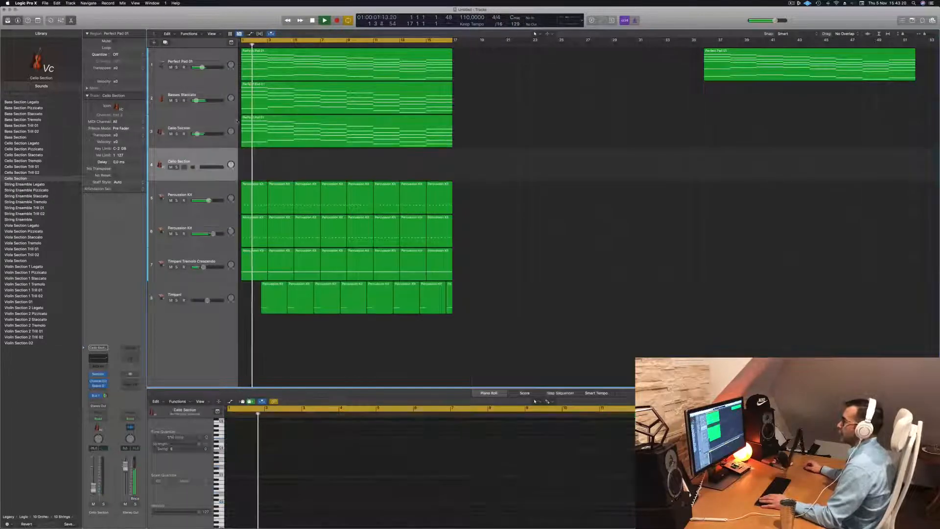
pyautogui.moveTo(299, 131); pyautogui.dragTo(299, 164)
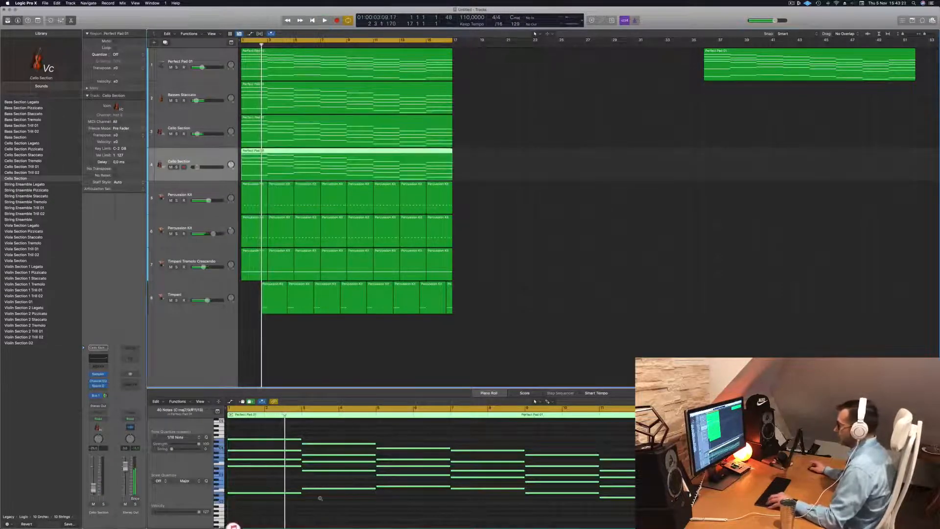
# - Delete the lower chord notes in the copied cello region, keeping only the top melody line, and play it back
pyautogui.moveTo(344, 512); pyautogui.dragTo(567, 473)
pyautogui.press('Delete')
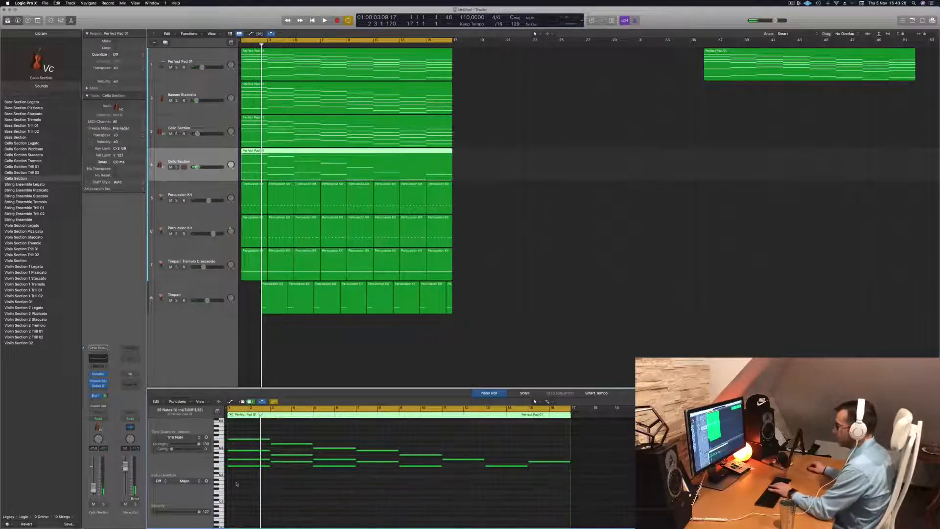
pyautogui.moveTo(318, 495); pyautogui.dragTo(431, 461)
pyautogui.press('Delete')
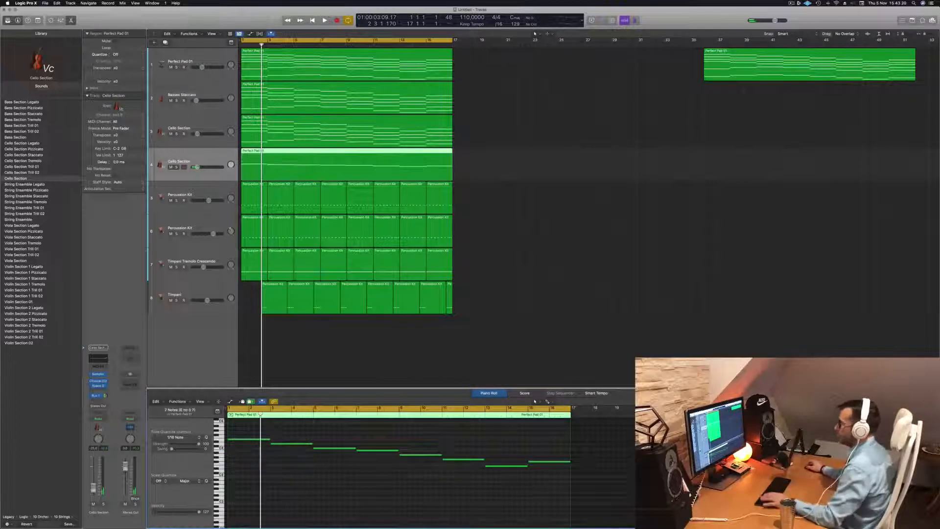
pyautogui.click(225, 175)
pyautogui.press('space')
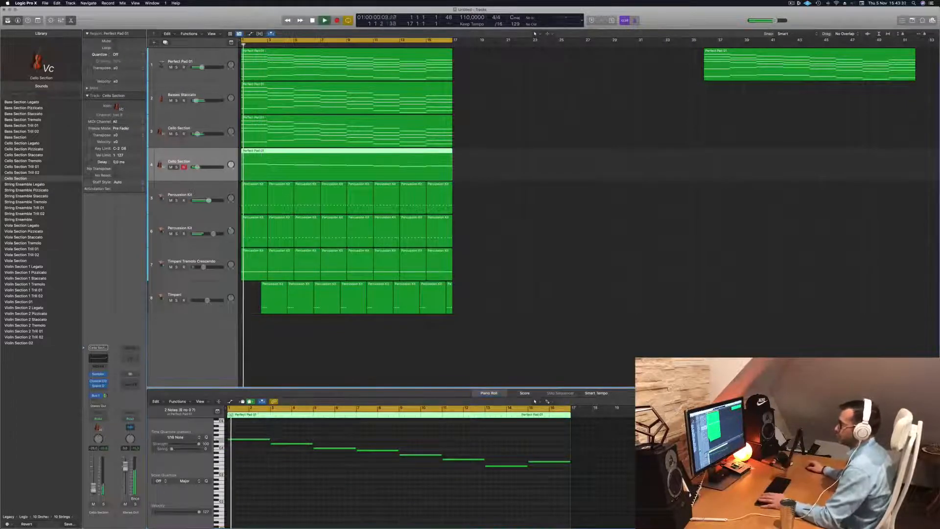
# - Open the Sampler instrument on the duplicated Cello Section track and browse its Orchestral presets
pyautogui.click(99, 374)
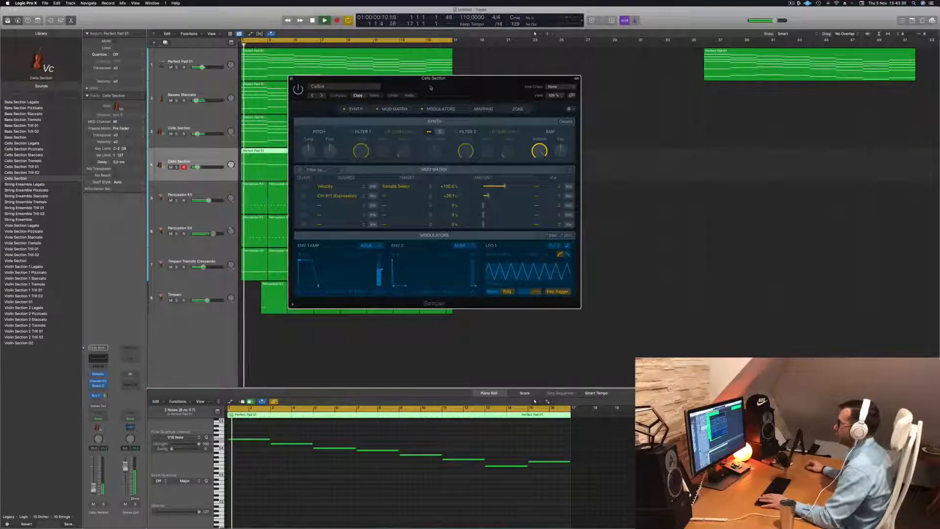
pyautogui.click(376, 86)
pyautogui.moveTo(357, 226)
pyautogui.moveTo(354, 253)
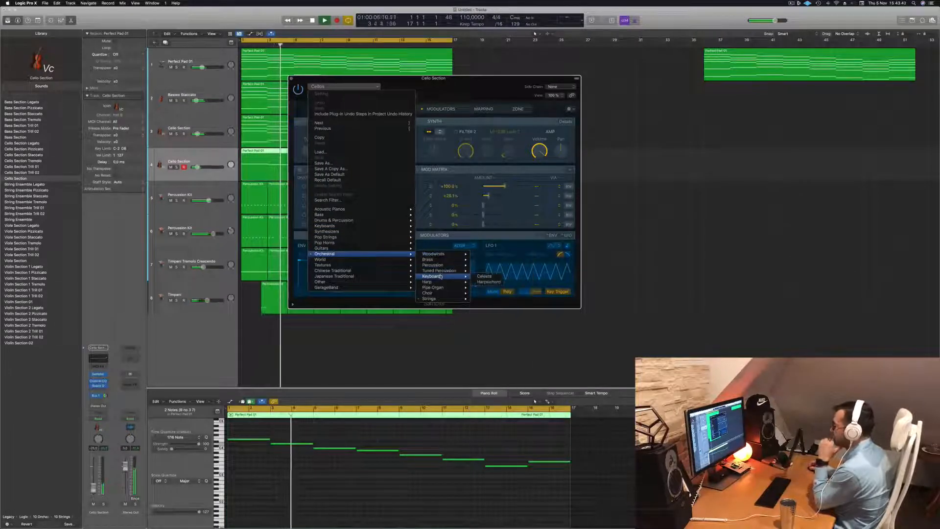
pyautogui.moveTo(443, 270)
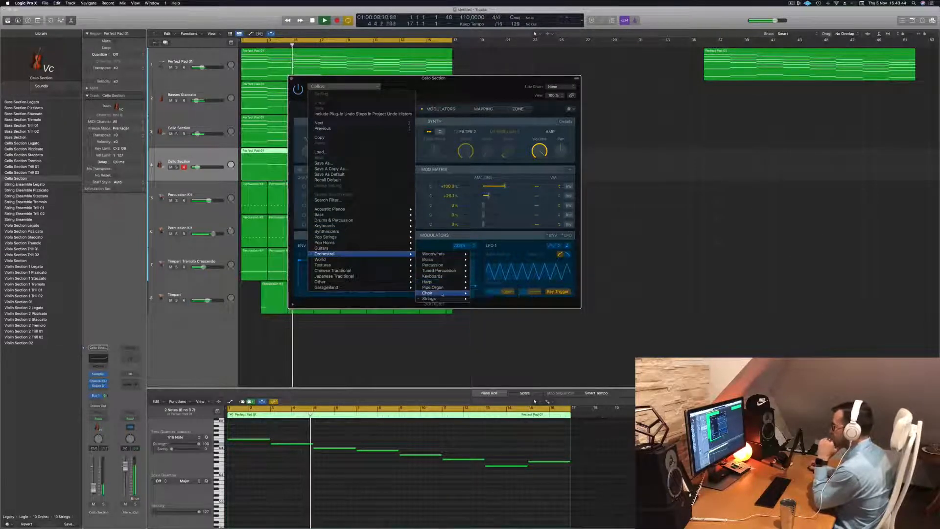
pyautogui.moveTo(443, 299)
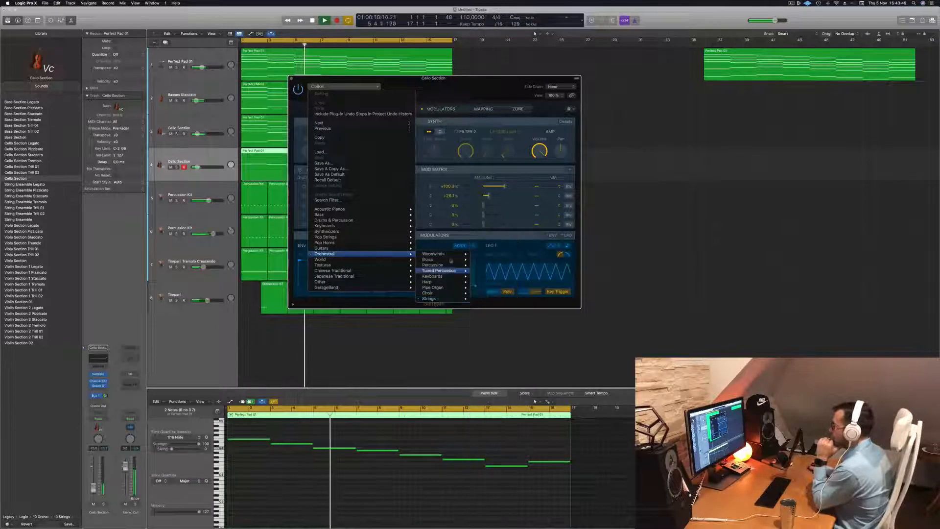
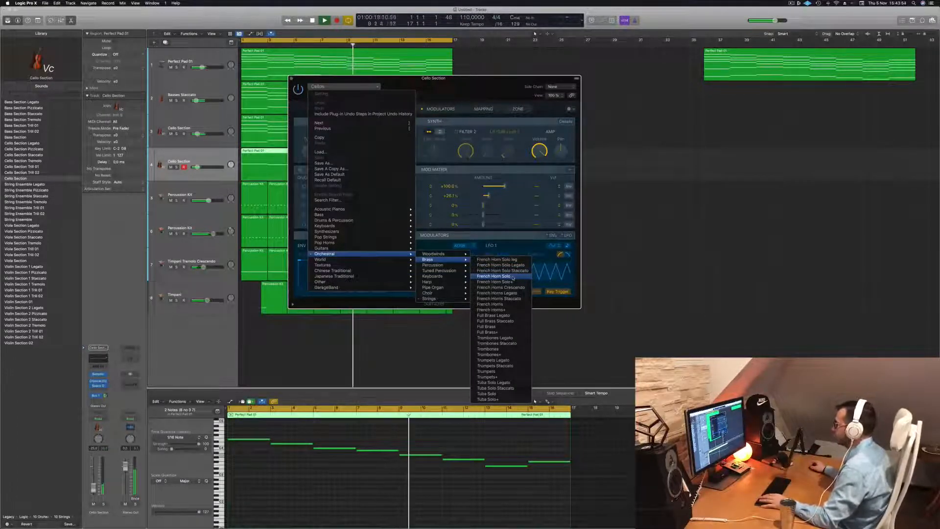
# - Load the French Horn Solo brass preset on the duplicated cello track and play the arrangement from the beginning
pyautogui.click(509, 60)
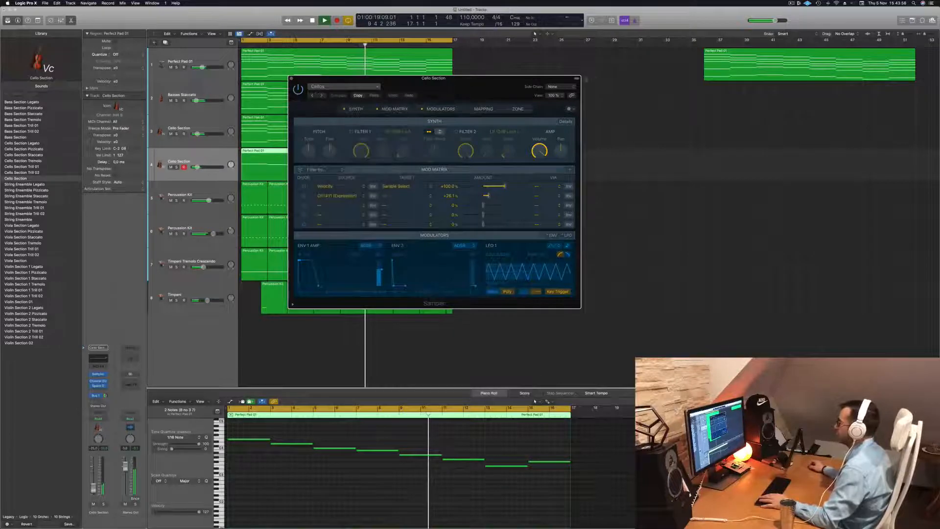
pyautogui.moveTo(489, 85); pyautogui.dragTo(644, 76)
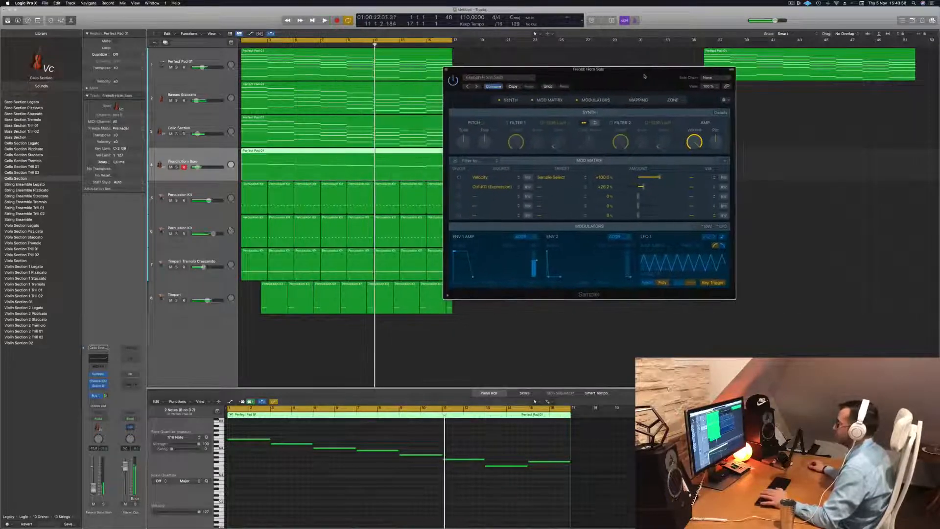
pyautogui.press('space')
pyautogui.press('Return')
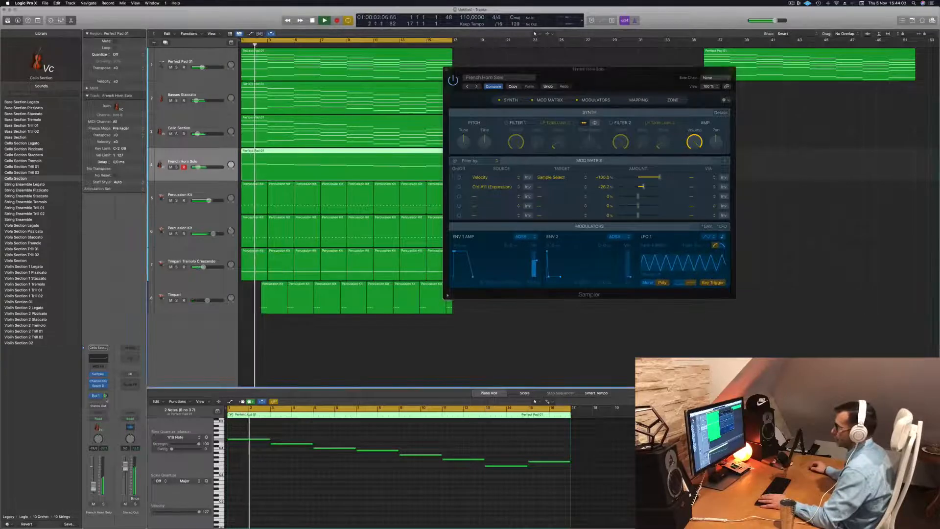
# - Transpose the French Horn Solo melody notes down one octave while listening in solo, then unsolo the track and close the Sampler
pyautogui.click(287, 498)
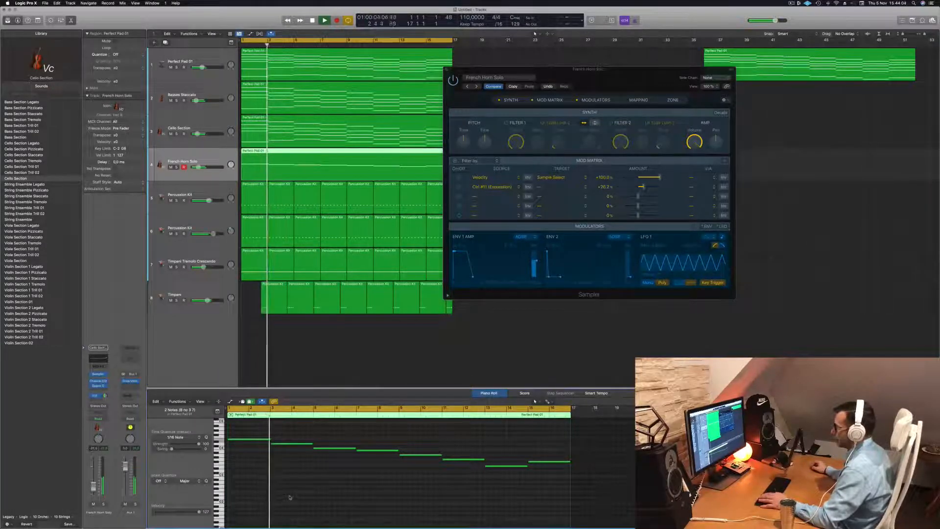
pyautogui.click(104, 503)
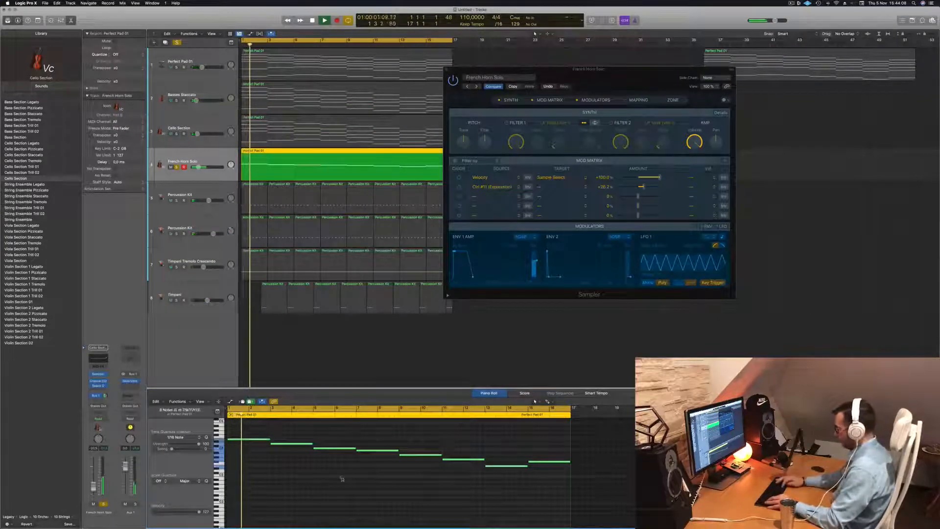
pyautogui.scroll(2, 342, 479)
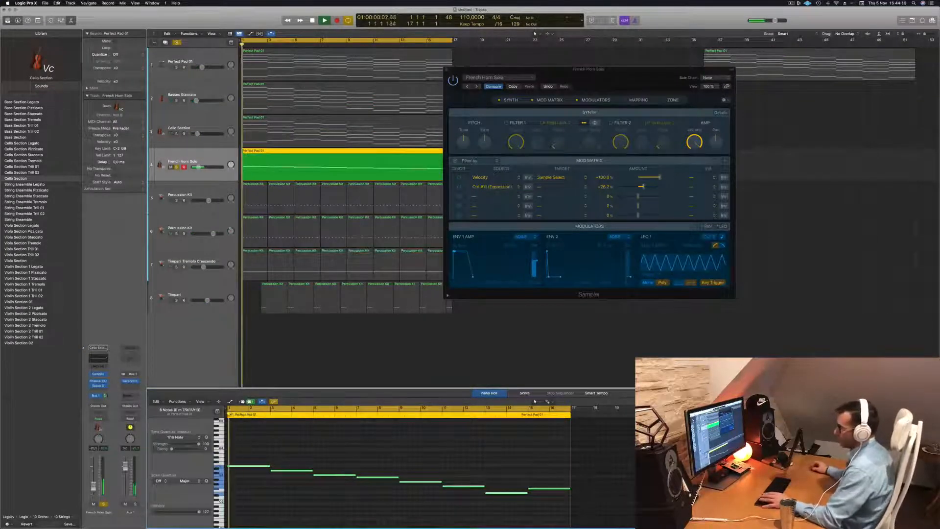
pyautogui.click(104, 503)
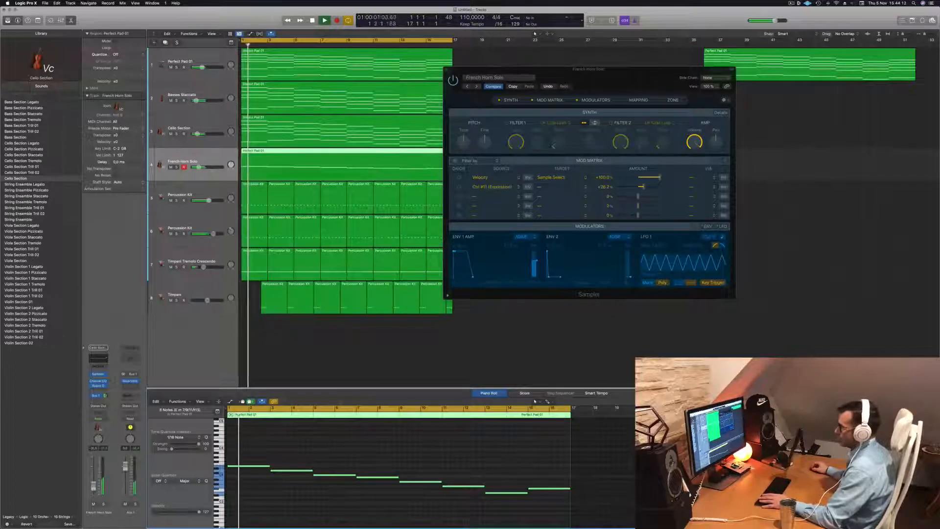
pyautogui.moveTo(583, 90); pyautogui.dragTo(351, 191)
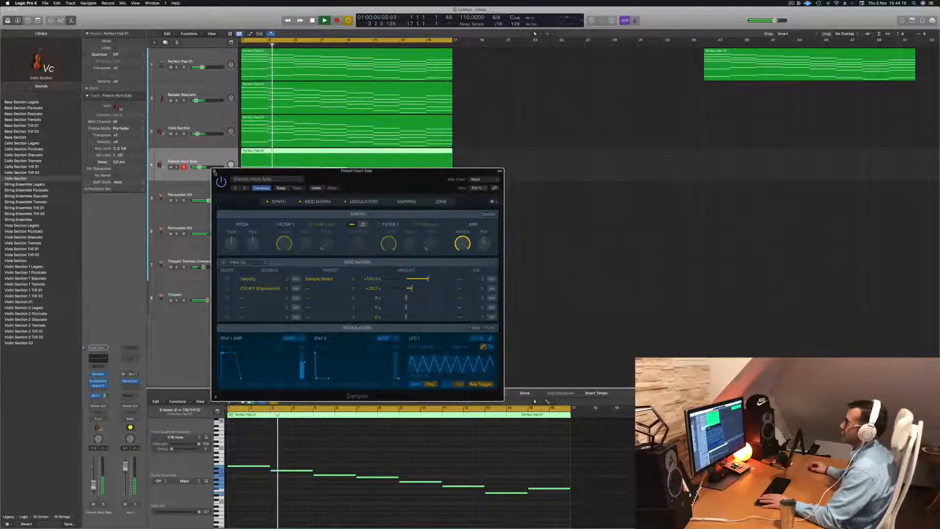
pyautogui.click(213, 172)
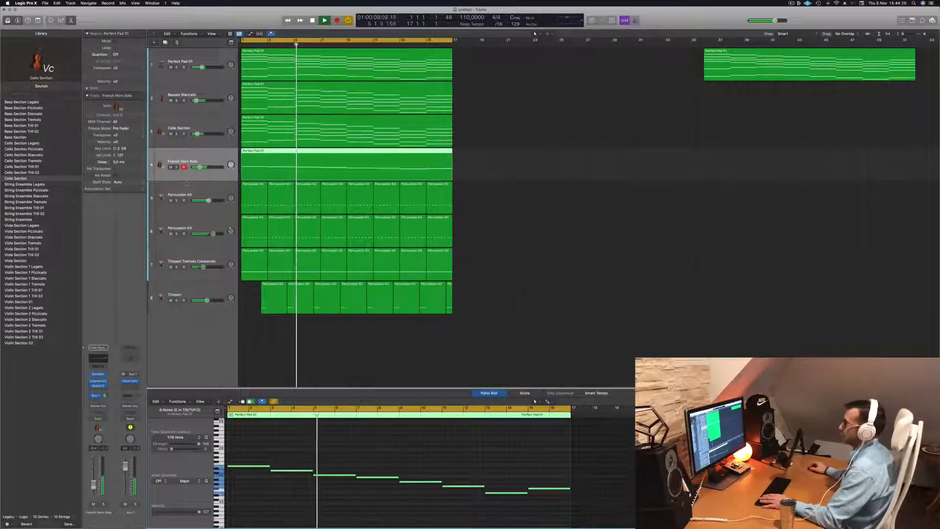
# - Duplicate the French Horn Solo track and copy its melody region onto the new track at the same position
pyautogui.press('Return')
pyautogui.press('super+d')
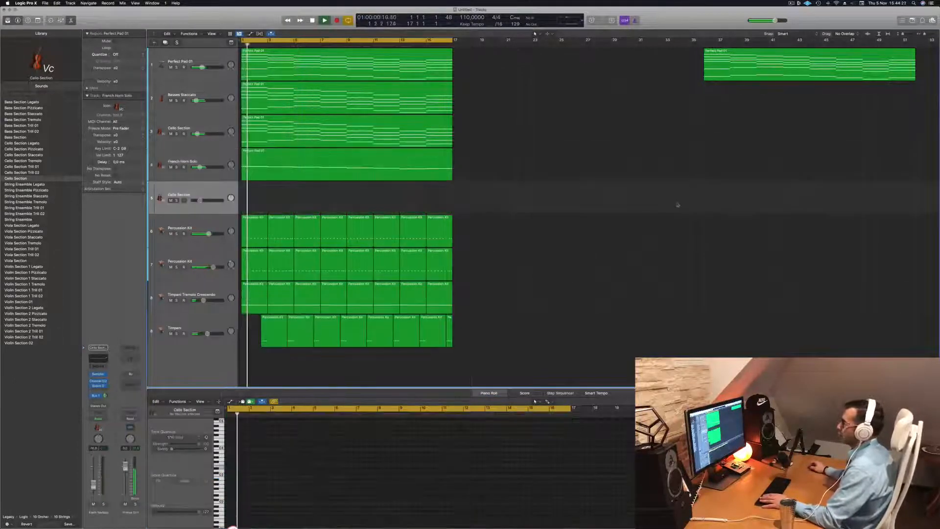
pyautogui.press('Return')
pyautogui.moveTo(315, 165); pyautogui.dragTo(315, 198)
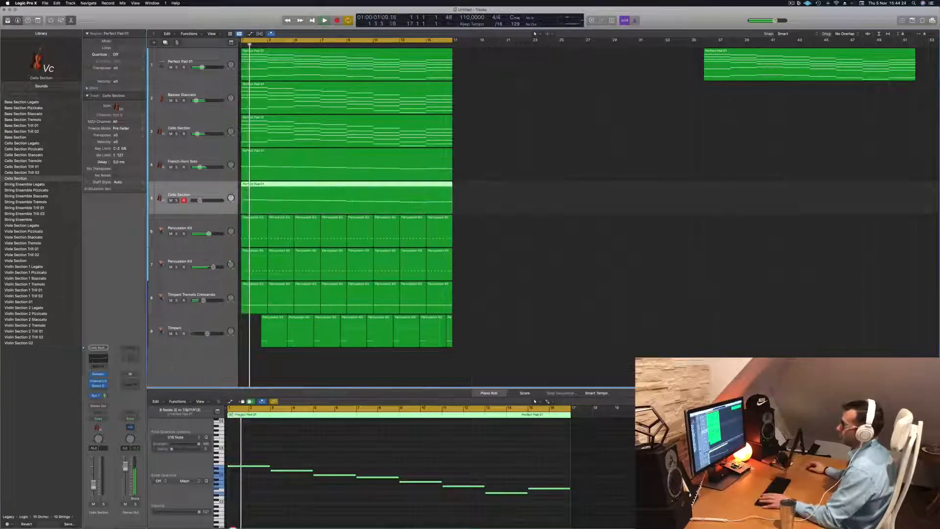
pyautogui.press('space')
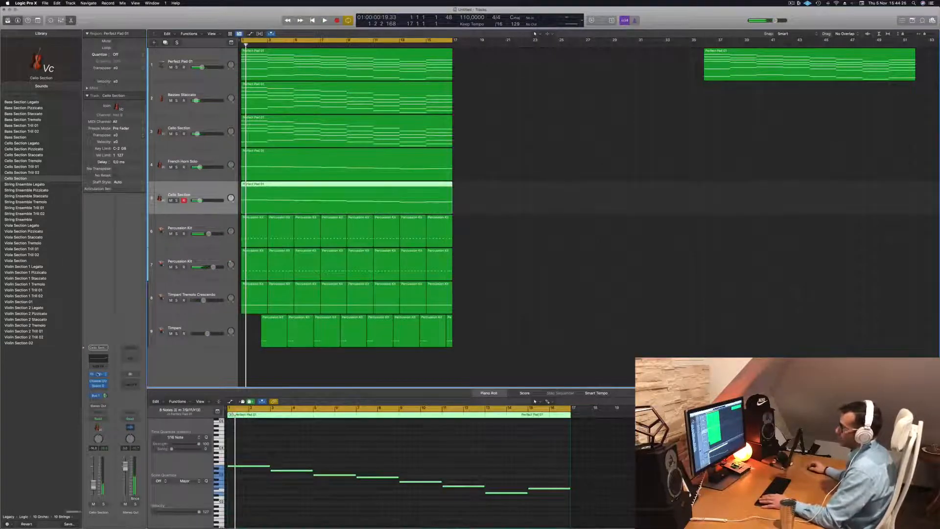
# - Load the Orchestral Brass preset French Horns Crescendo in the new track's Sampler
pyautogui.click(98, 374)
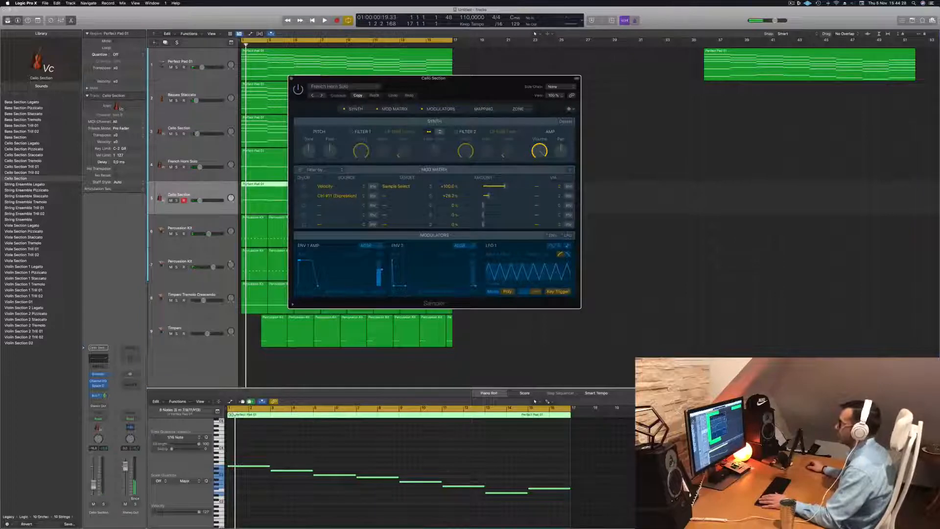
pyautogui.click(370, 88)
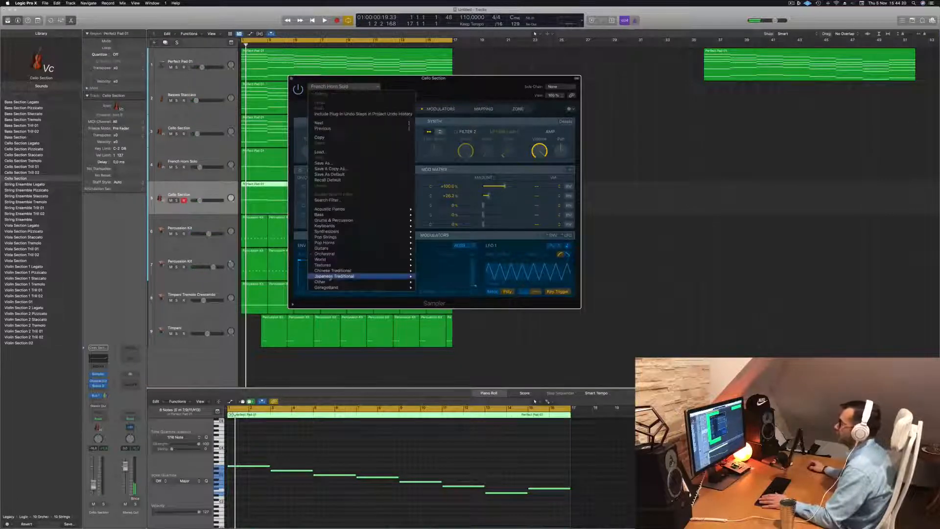
pyautogui.moveTo(398, 253)
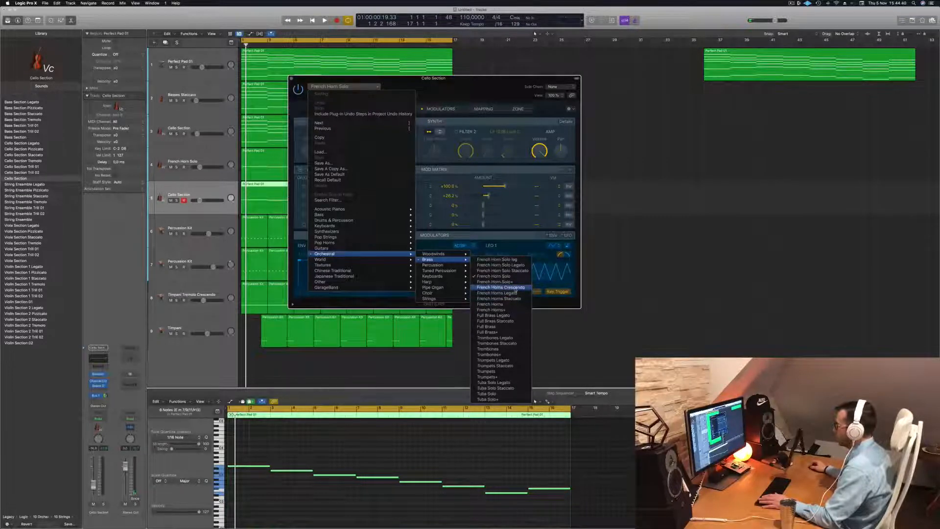
pyautogui.click(500, 288)
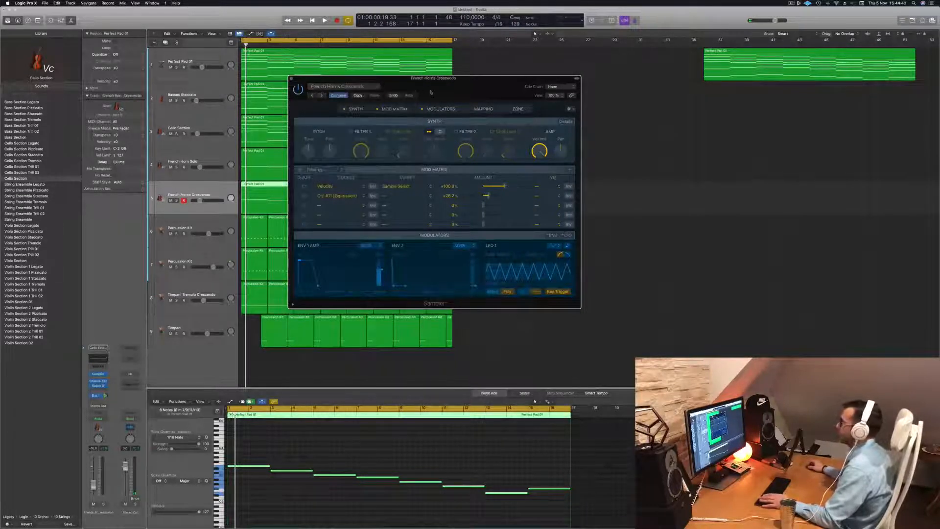
# - Play back the French Horns Crescendo track in solo and close its Sampler window
pyautogui.press('space')
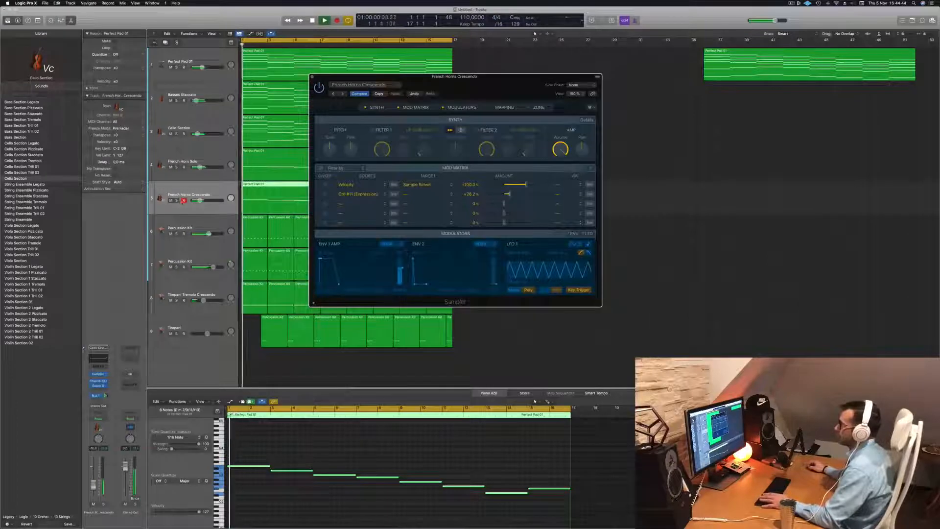
pyautogui.click(176, 201)
pyautogui.moveTo(513, 87); pyautogui.dragTo(589, 97)
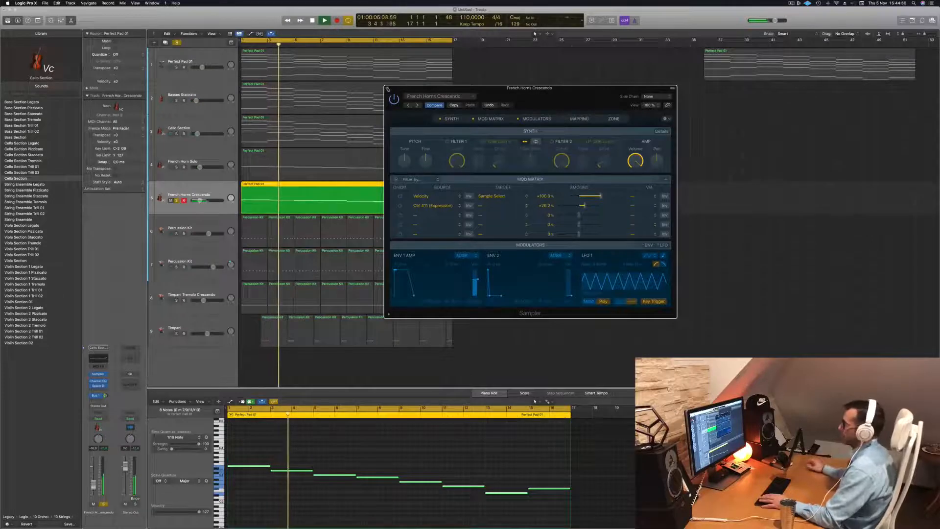
pyautogui.click(387, 89)
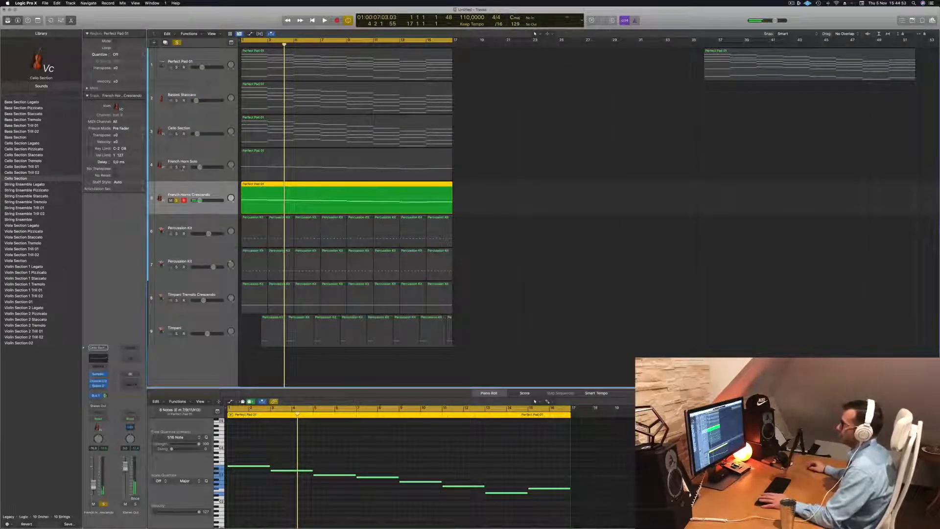
# - Audition the French Horn Solo and French Horns Crescendo tracks together in solo, then clear all solos from the start of playback
pyautogui.click(177, 167)
pyautogui.press('space')
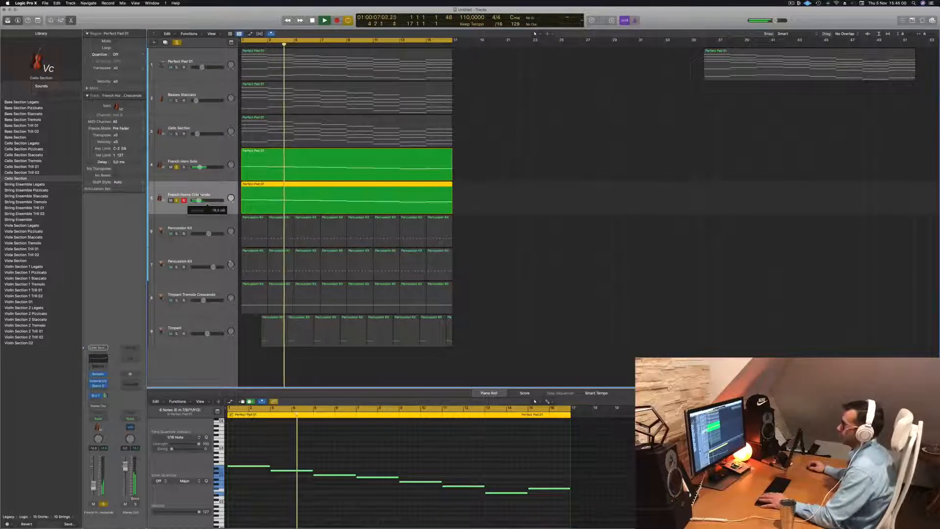
pyautogui.press('Return')
pyautogui.click(177, 43)
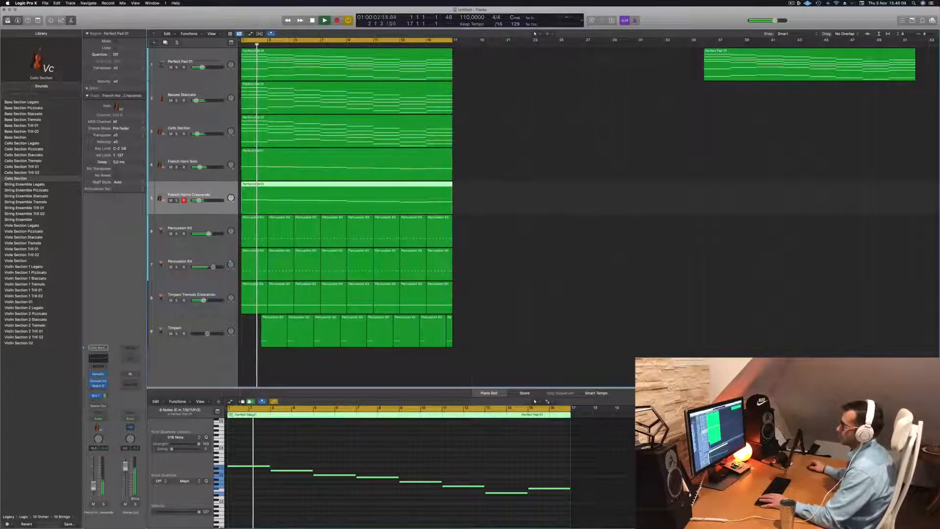
# - Transpose all notes in the French Horns Crescendo region down one octave and replay the arrangement
pyautogui.click(418, 446)
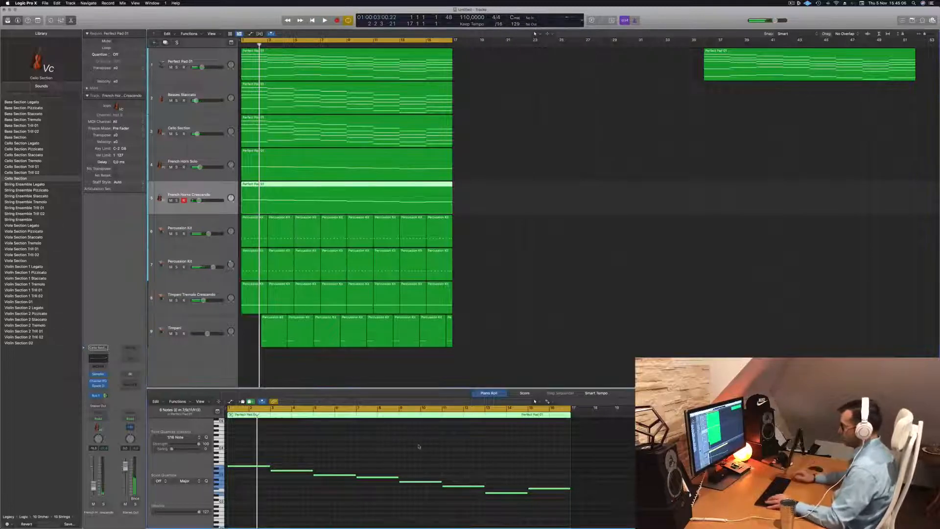
pyautogui.hotkey('alt', 'shift', 'Down')
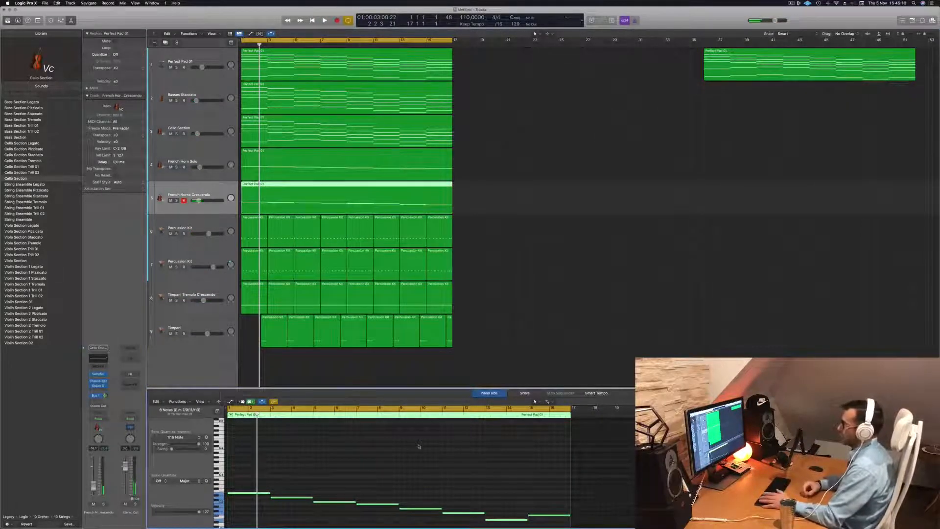
pyautogui.press('space')
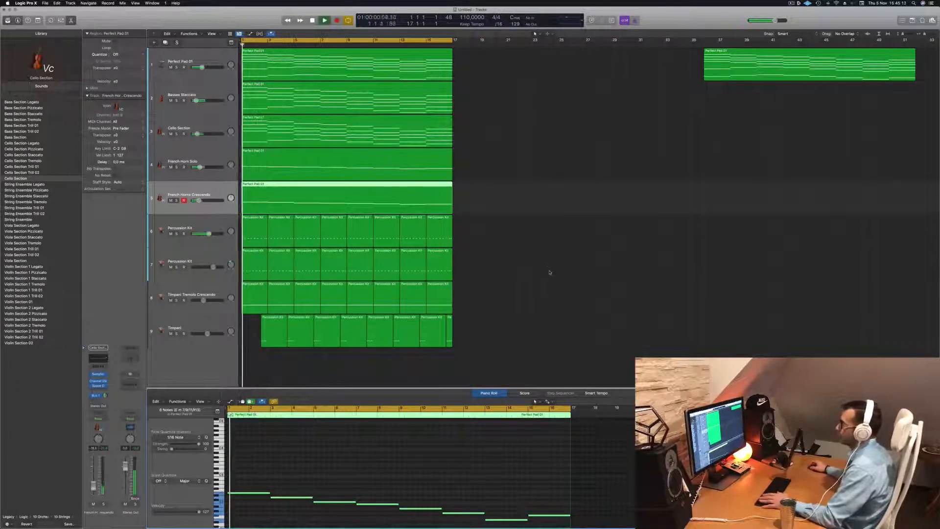
pyautogui.click(543, 230)
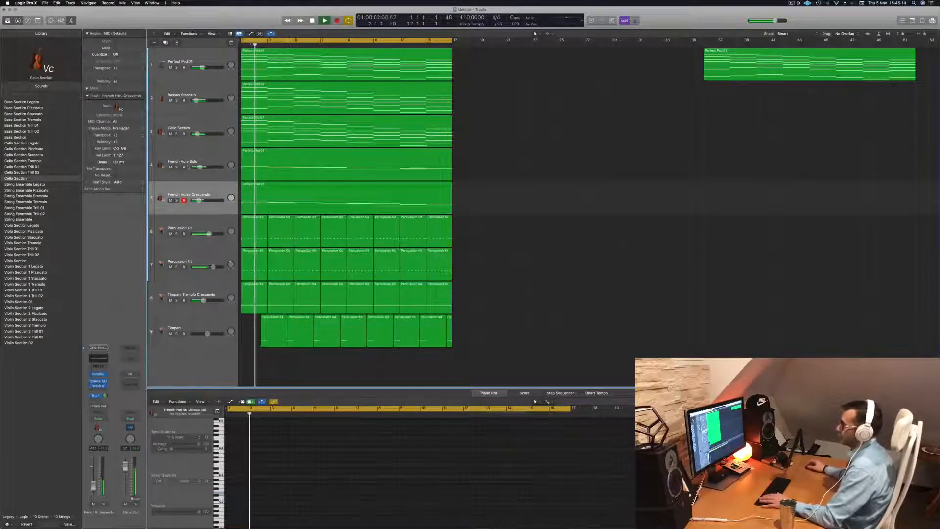
# - Lower the French Horns Crescendo track volume slightly in small moves while the arrangement plays
pyautogui.moveTo(199, 200); pyautogui.dragTo(195, 200)
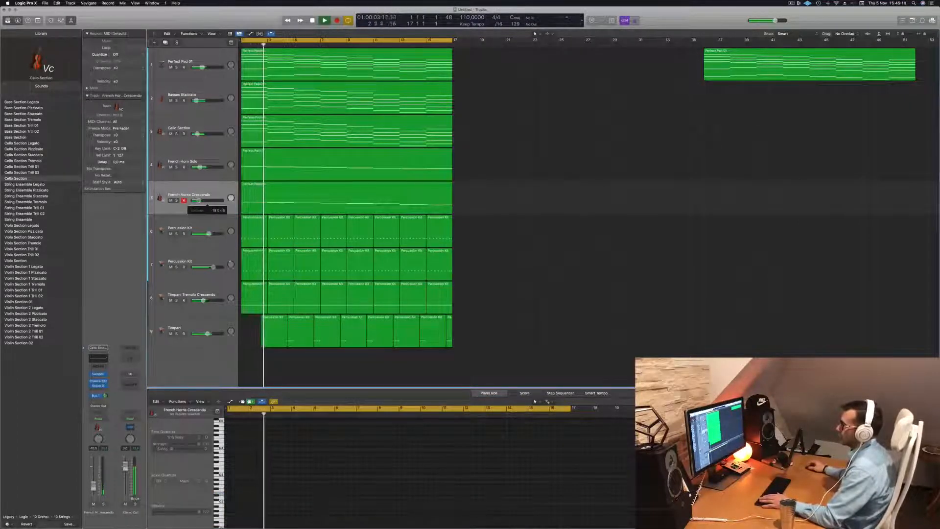
pyautogui.click(207, 192)
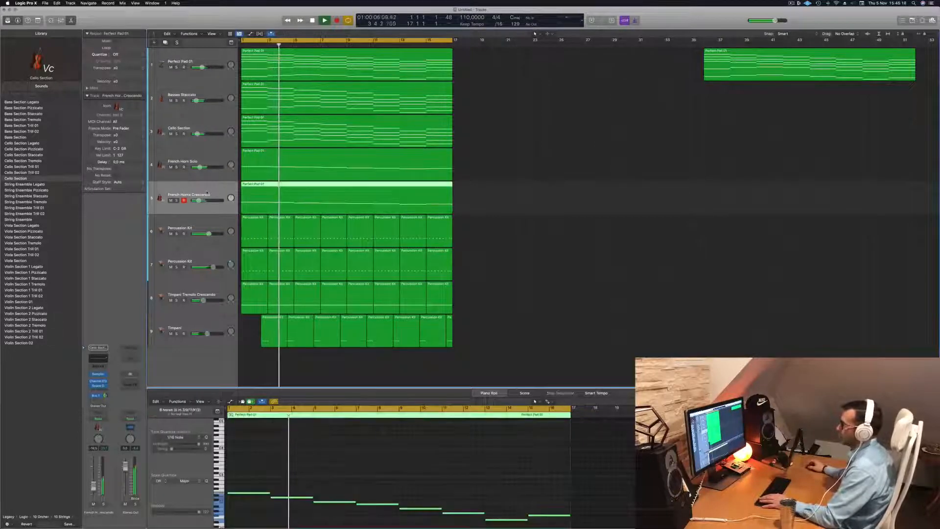
pyautogui.moveTo(198, 200); pyautogui.dragTo(196, 200)
pyautogui.click(390, 482)
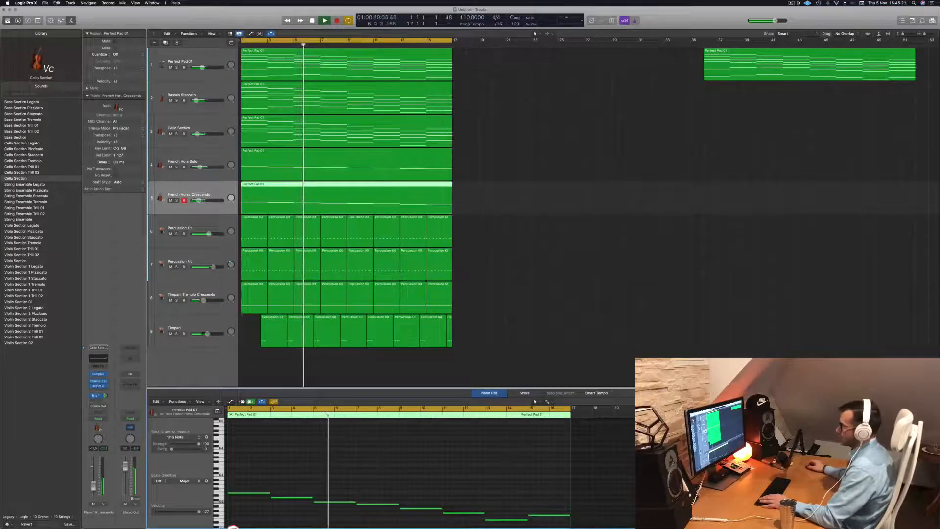
pyautogui.moveTo(198, 200); pyautogui.dragTo(195, 200)
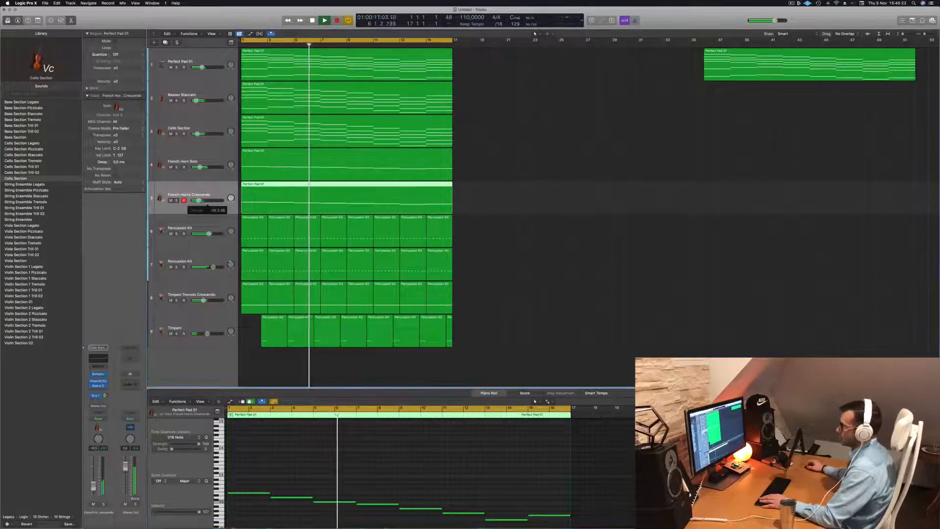
# - Replay the arrangement from the beginning and briefly solo each of the two Percussion Kit tracks in turn
pyautogui.click(508, 309)
pyautogui.press('Return')
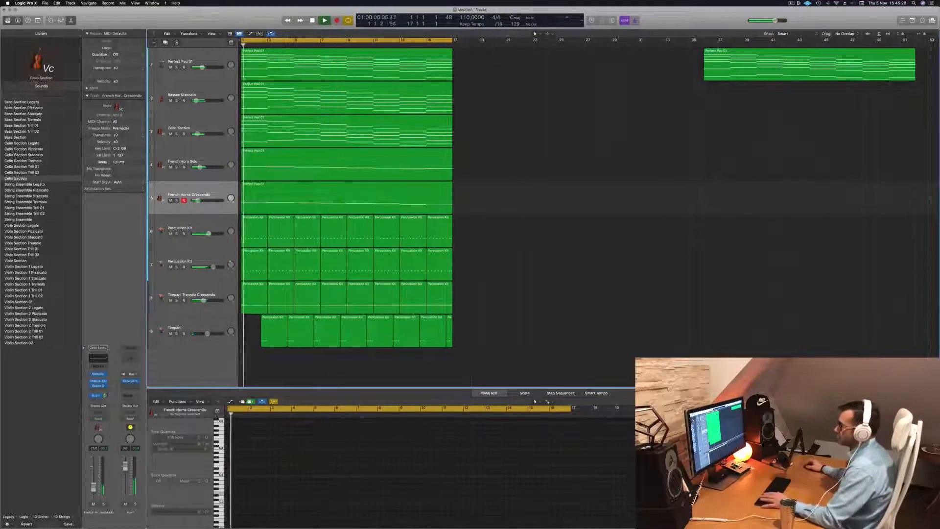
pyautogui.click(176, 234)
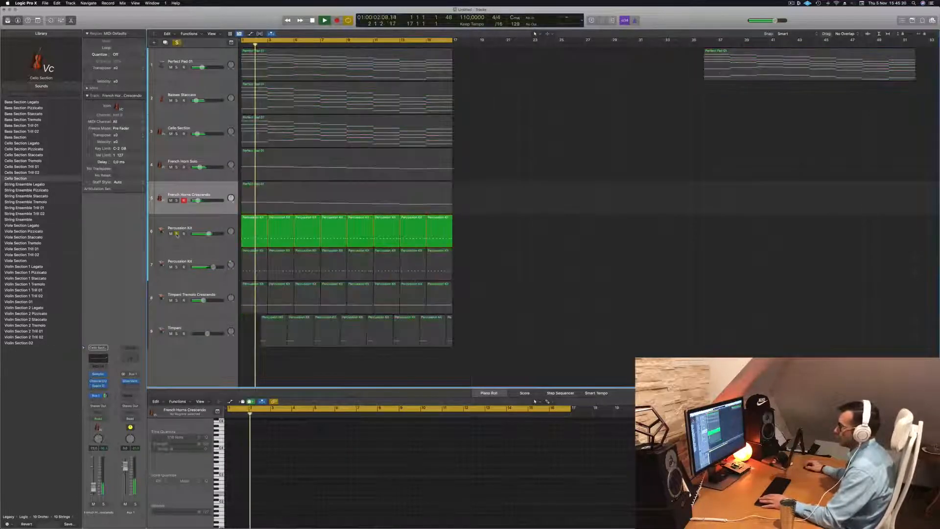
pyautogui.click(177, 234)
pyautogui.click(177, 266)
pyautogui.click(177, 267)
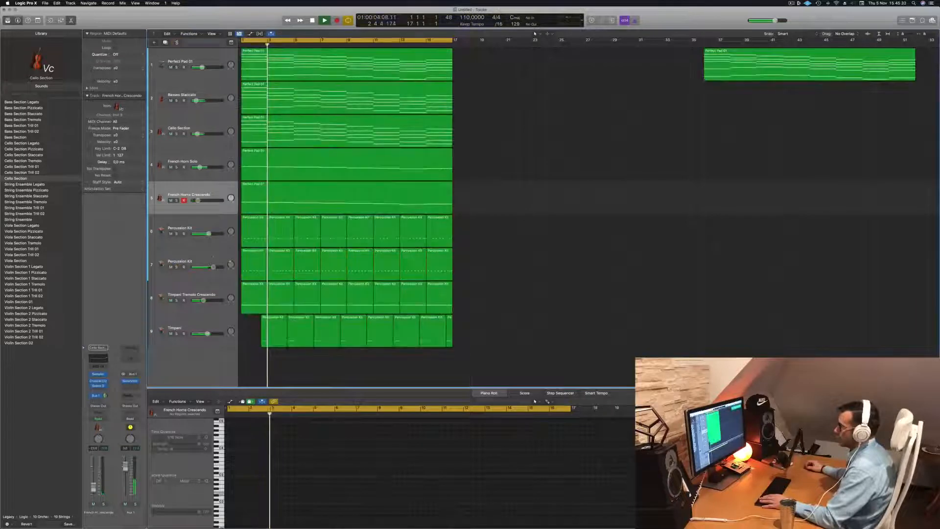
# - Enable the high-cut filter in the second Percussion Kit track's Channel EQ and set its cutoff to 1890 Hz during playback
pyautogui.click(213, 256)
pyautogui.press('Return')
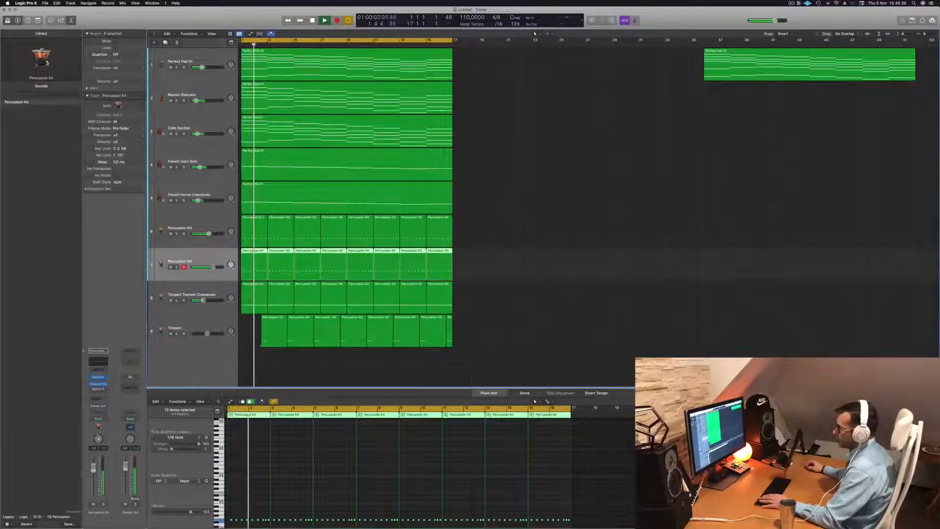
pyautogui.click(101, 364)
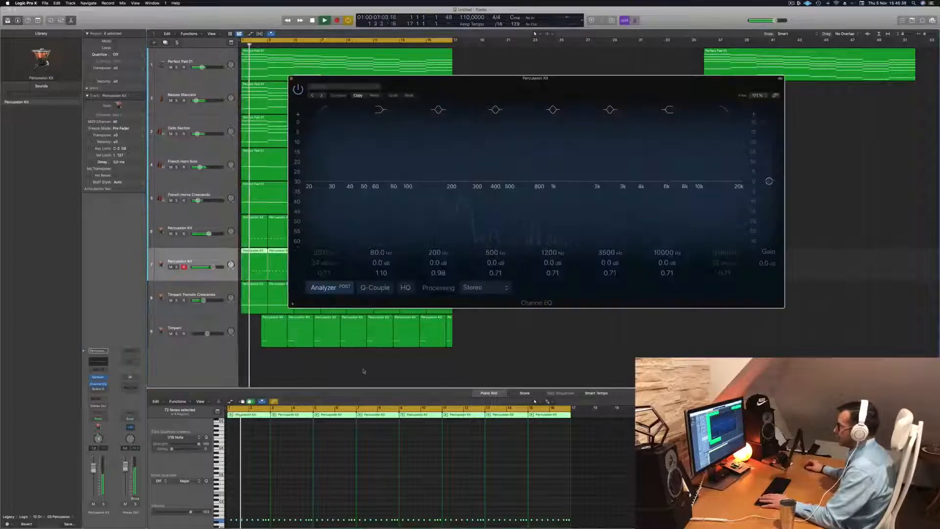
pyautogui.click(729, 114)
pyautogui.moveTo(734, 182); pyautogui.dragTo(588, 189)
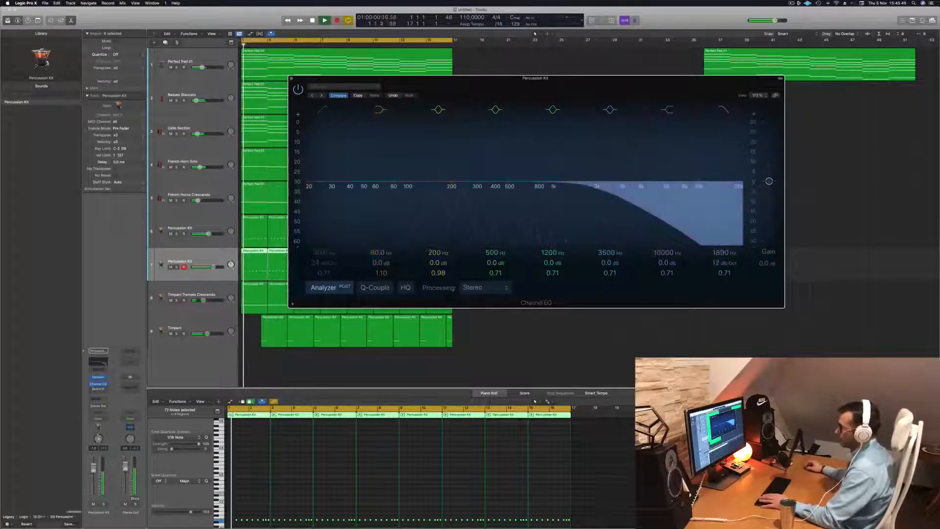
# - Disable the high-cut filter in the second Percussion Kit track's Channel EQ, compare during playback, and close the EQ window
pyautogui.click(291, 496)
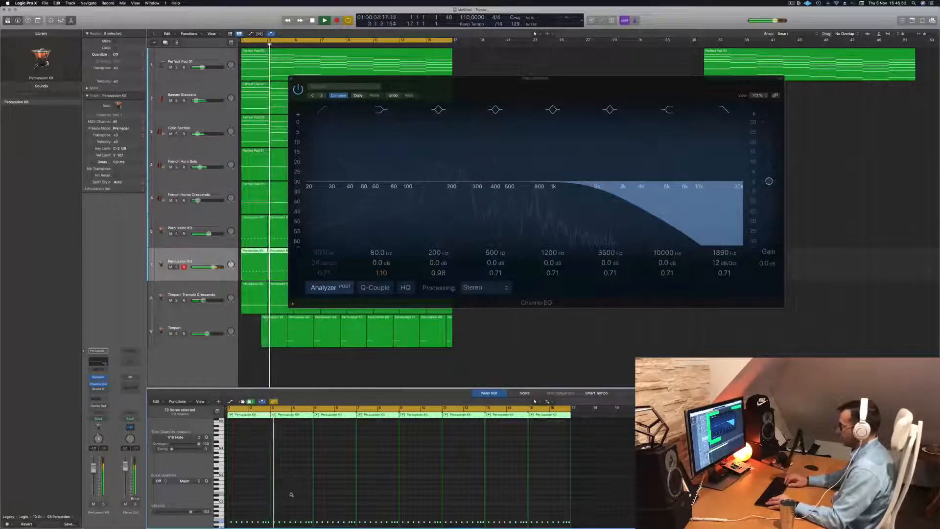
pyautogui.press('Return')
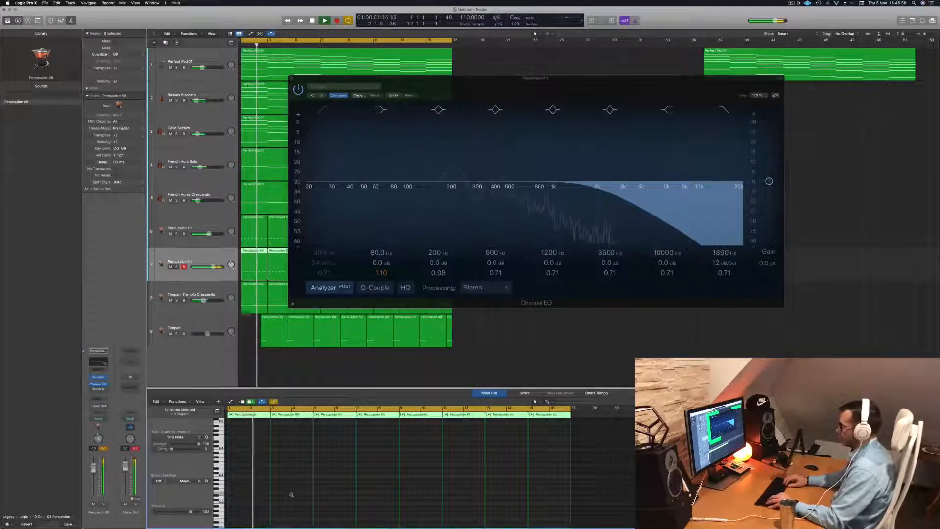
pyautogui.press('Return')
pyautogui.click(725, 110)
pyautogui.moveTo(631, 84); pyautogui.dragTo(811, 90)
pyautogui.press('Return')
pyautogui.press('space')
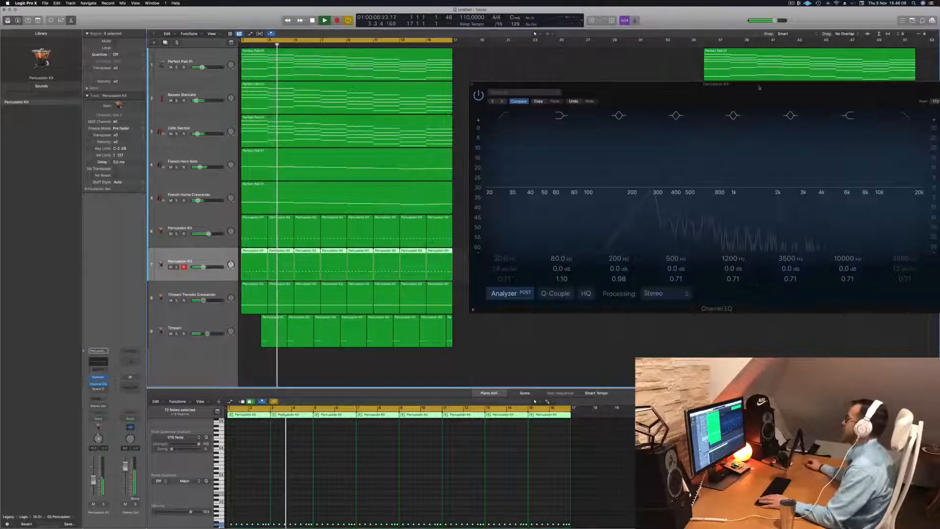
pyautogui.moveTo(734, 84); pyautogui.dragTo(489, 134)
pyautogui.click(226, 134)
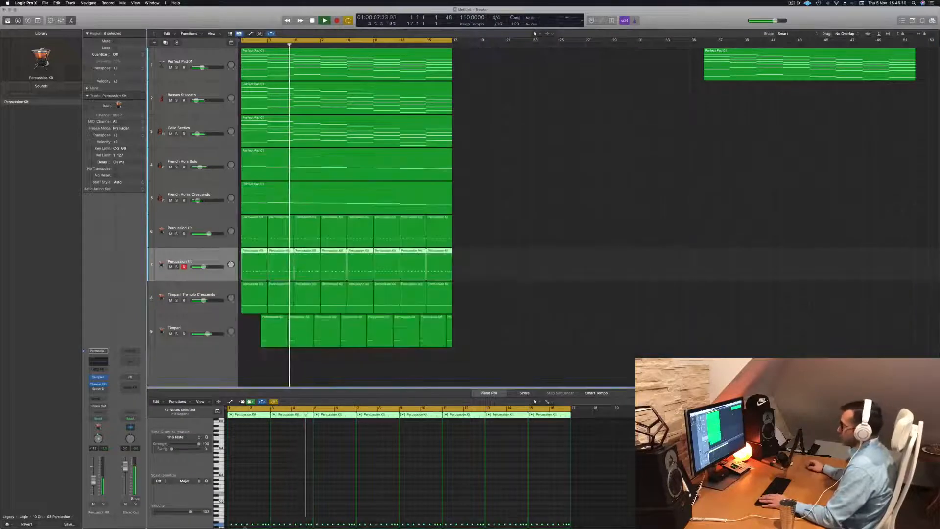
# - Select all notes in the second Percussion Kit track's regions and audition the arrangement repeatedly from the beginning
pyautogui.click(287, 500)
pyautogui.press('Return')
pyautogui.scroll(3, 287, 499)
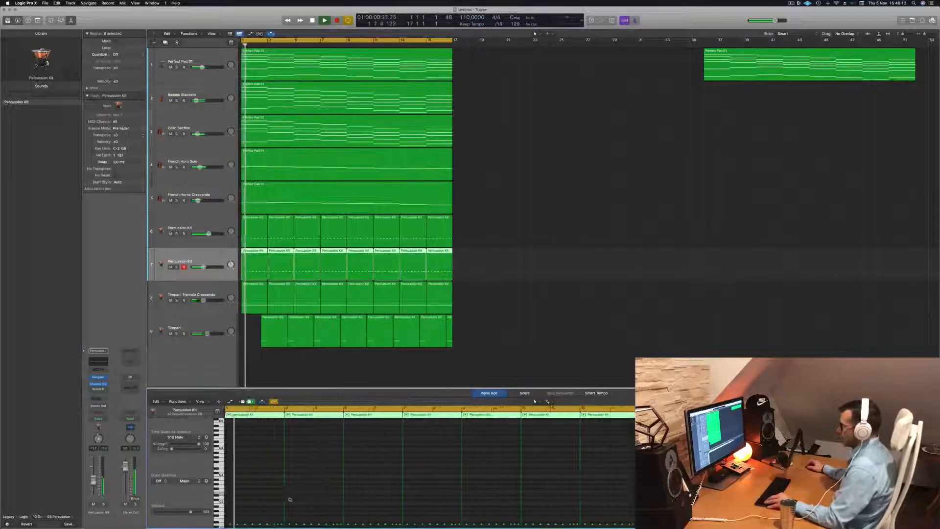
pyautogui.press('super+a')
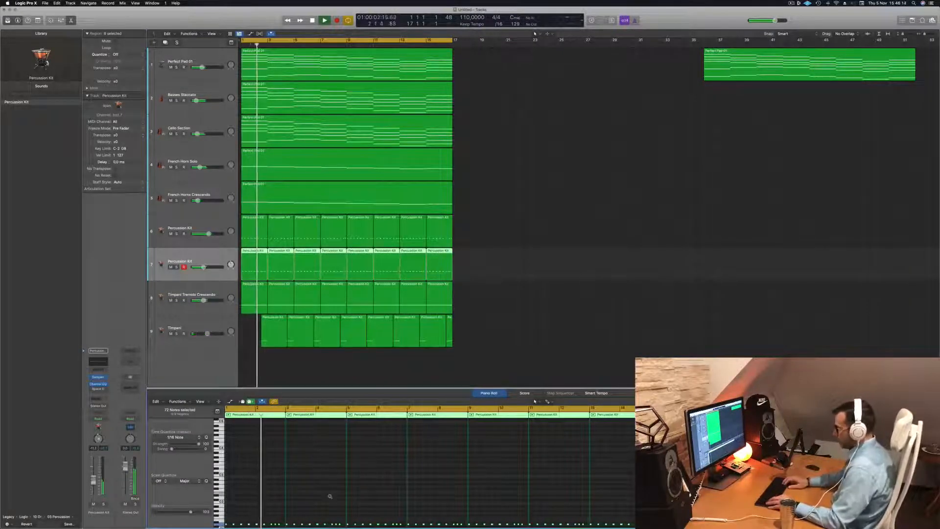
pyautogui.press('space')
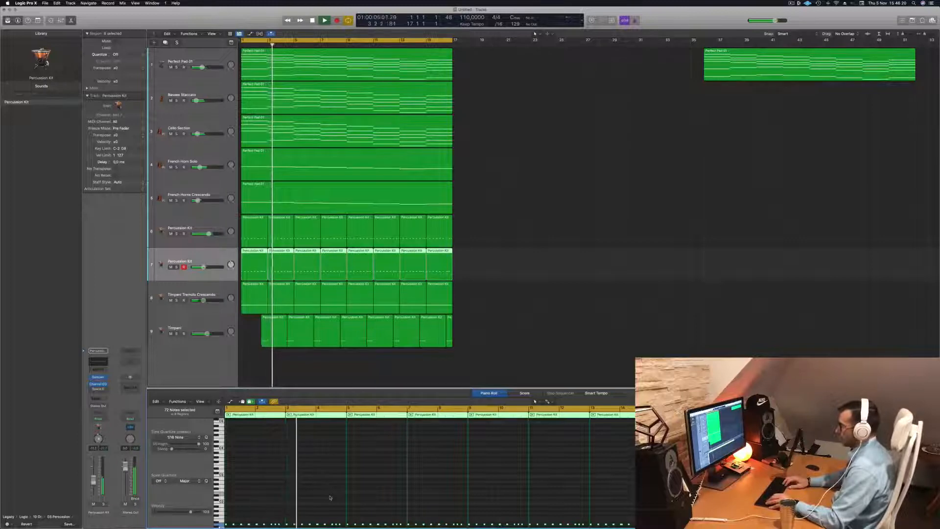
pyautogui.press('space')
pyautogui.press('space')
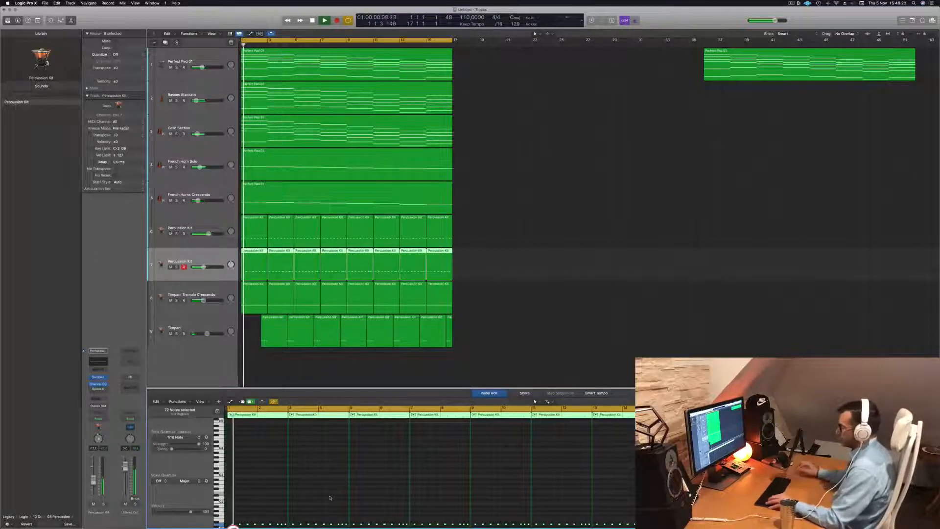
pyautogui.scroll(3, 330, 496)
pyautogui.scroll(-3, 343, 495)
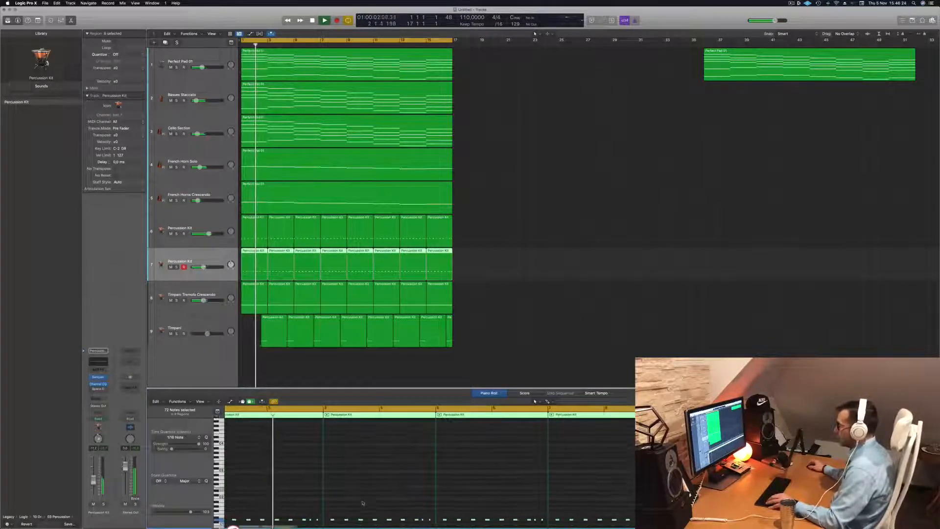
pyautogui.moveTo(332, 495); pyautogui.dragTo(327, 495)
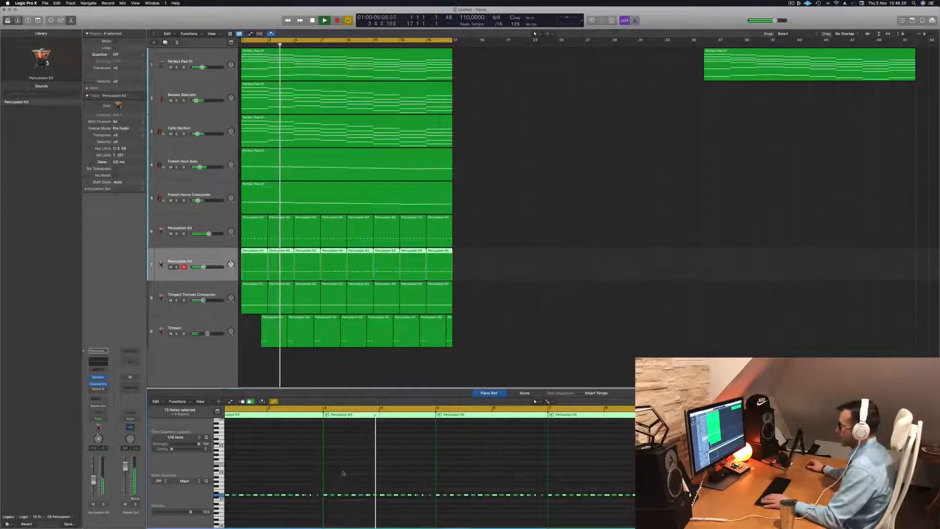
pyautogui.press('Return')
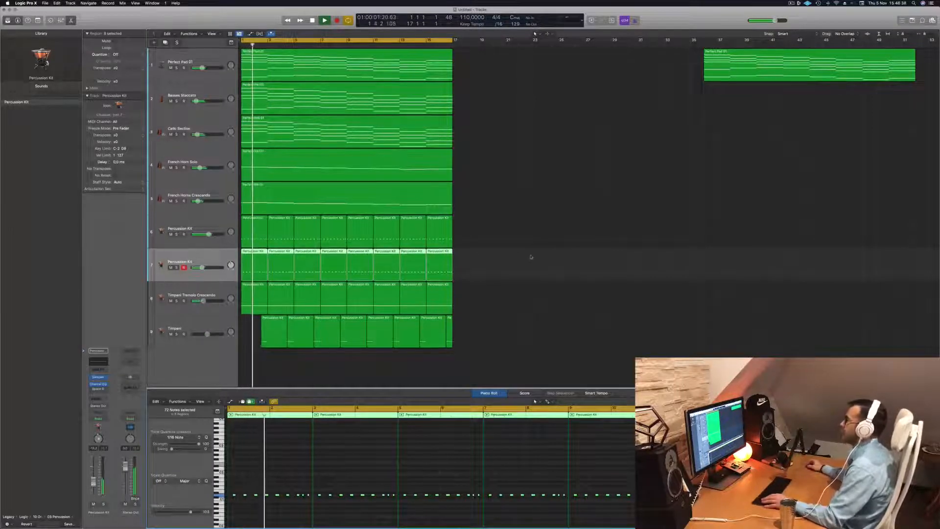
# - Listen through the arrangement, select the Basses Staccato track, and briefly toggle solo on the Perfect Pad 01 track
pyautogui.scroll(1, 533, 178)
pyautogui.scroll(-6, 533, 179)
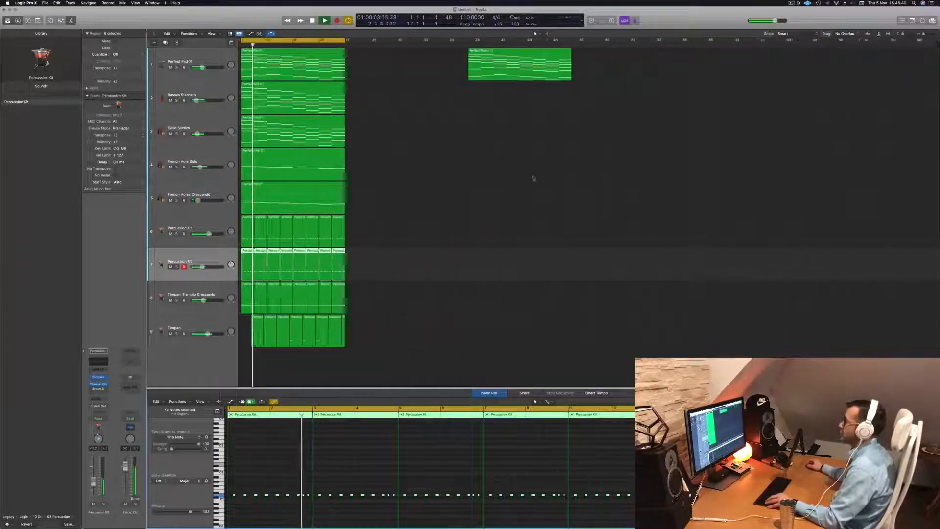
pyautogui.scroll(2, 465, 180)
pyautogui.scroll(1, 469, 180)
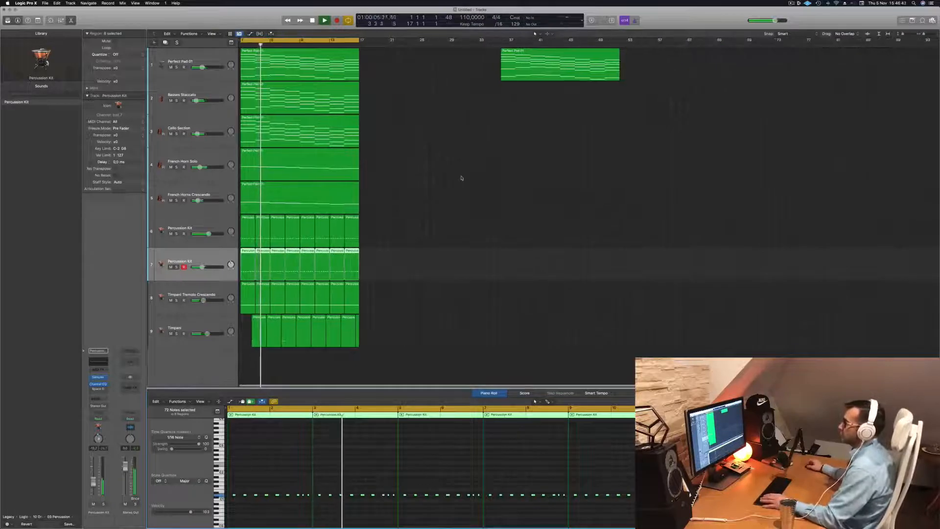
pyautogui.click(461, 179)
pyautogui.click(190, 107)
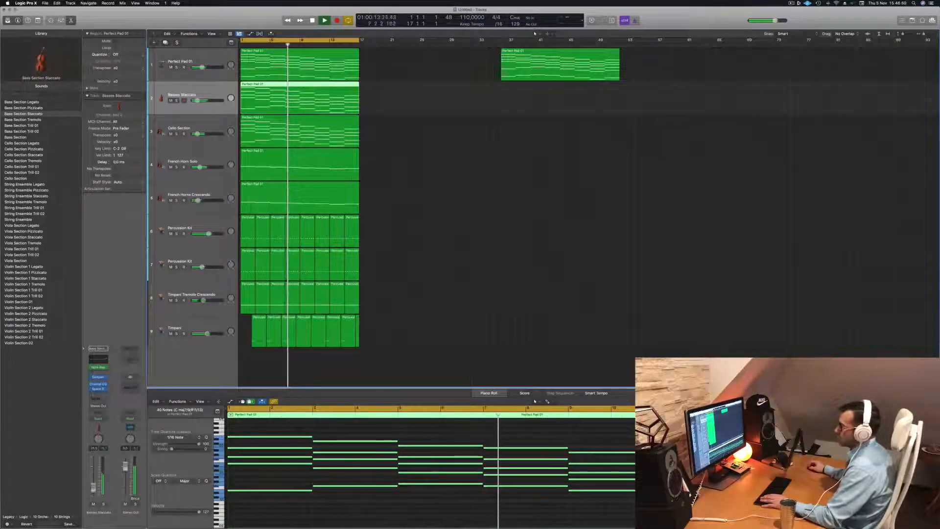
pyautogui.click(383, 168)
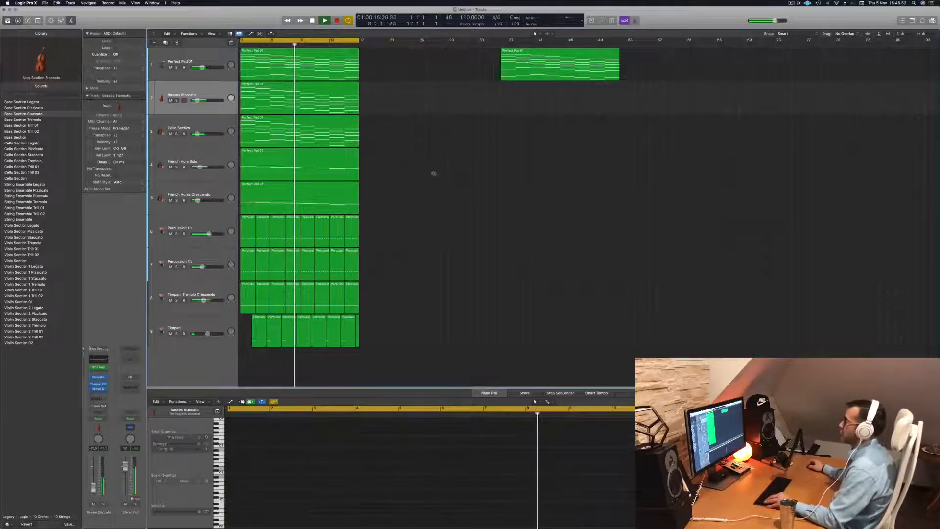
pyautogui.scroll(4, 468, 185)
pyautogui.scroll(3, 477, 186)
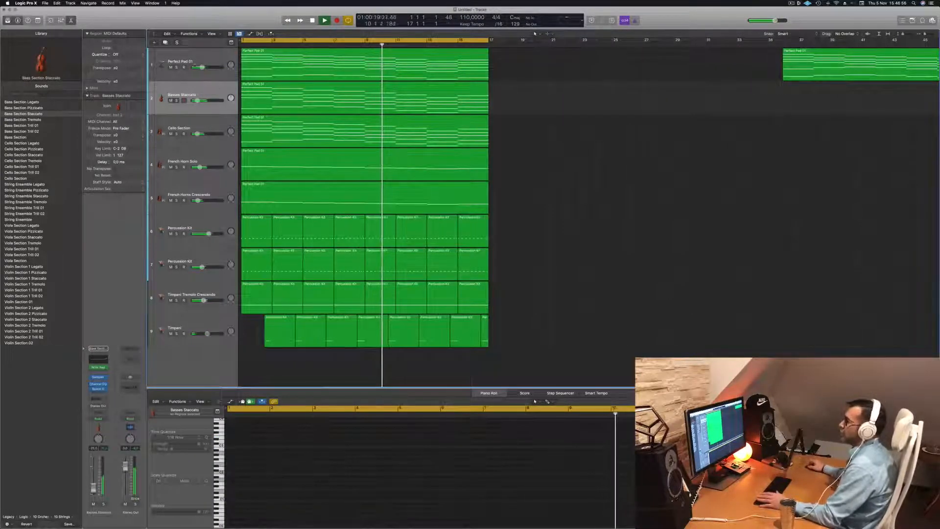
pyautogui.click(177, 67)
pyautogui.click(176, 67)
pyautogui.press('space')
pyautogui.press('space')
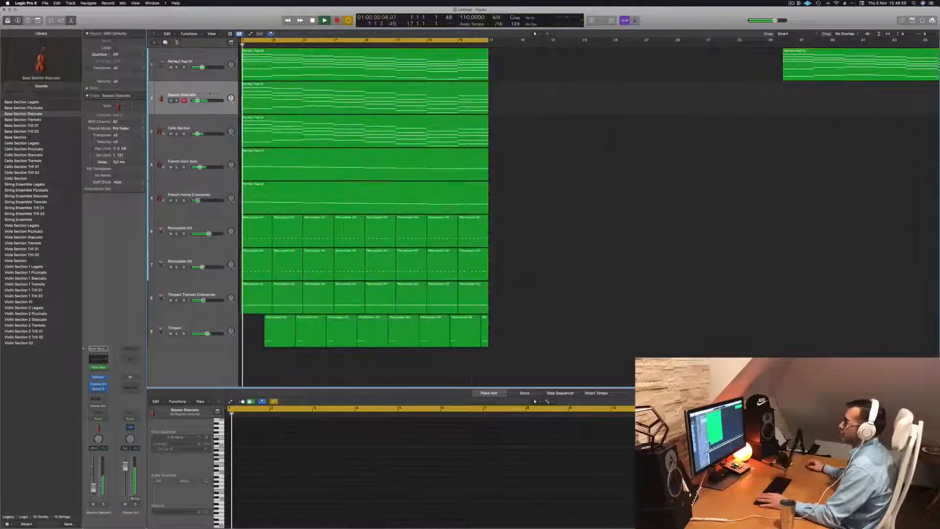
# - Duplicate the Basses Staccato track with its settings and put a copy of its chord region on the new track
pyautogui.click(203, 88)
pyautogui.press('space')
pyautogui.press('space')
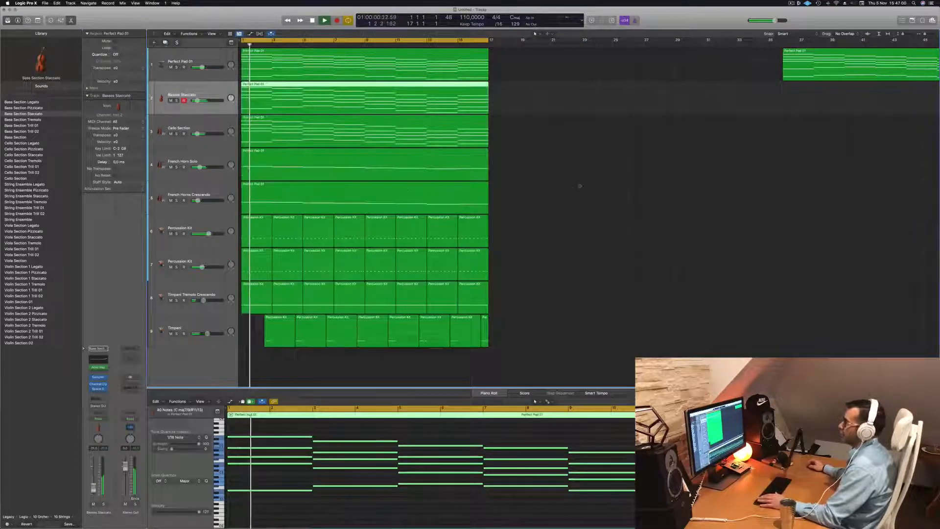
pyautogui.click(165, 42)
pyautogui.press('space')
pyautogui.press('space')
pyautogui.moveTo(346, 96); pyautogui.dragTo(347, 130)
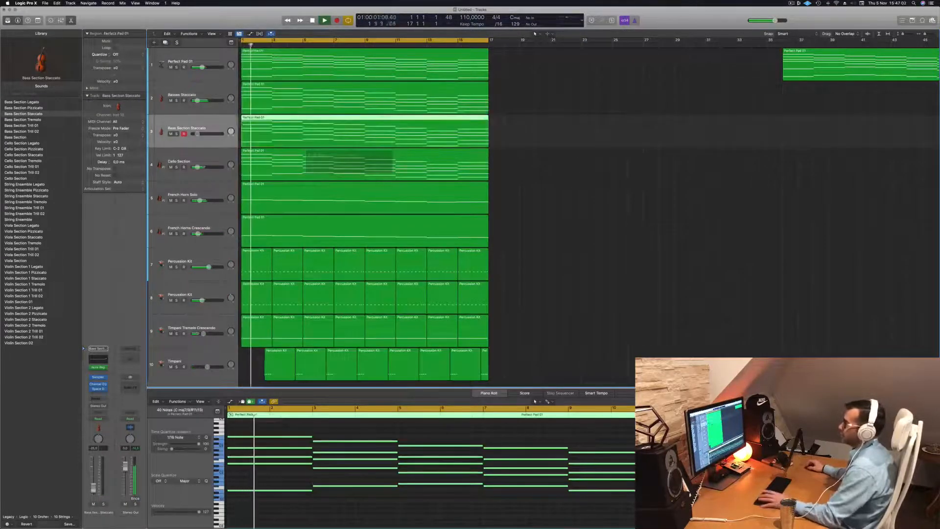
# - Replace the Note Repeater on the duplicated Bass Section Staccato track with an Arpeggiator and replay the arrangement
pyautogui.click(105, 367)
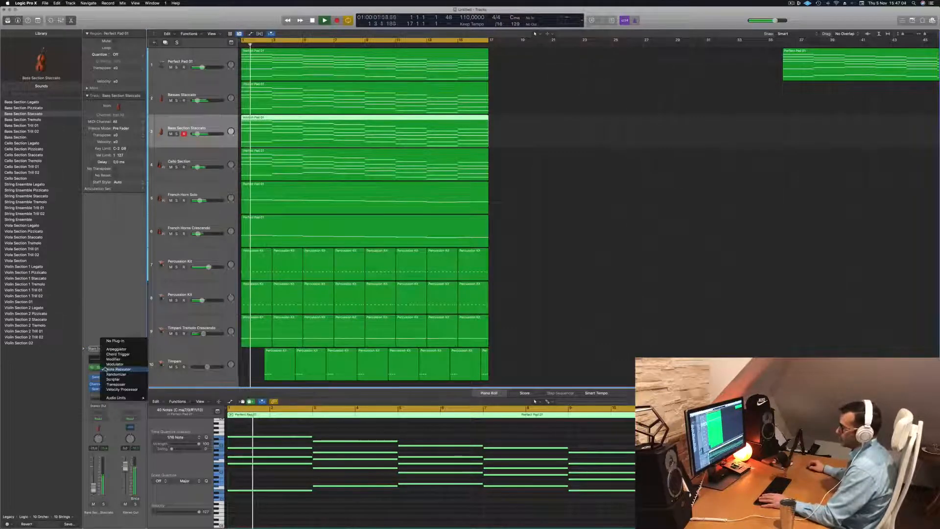
pyautogui.click(122, 349)
pyautogui.press('space')
pyautogui.press('space')
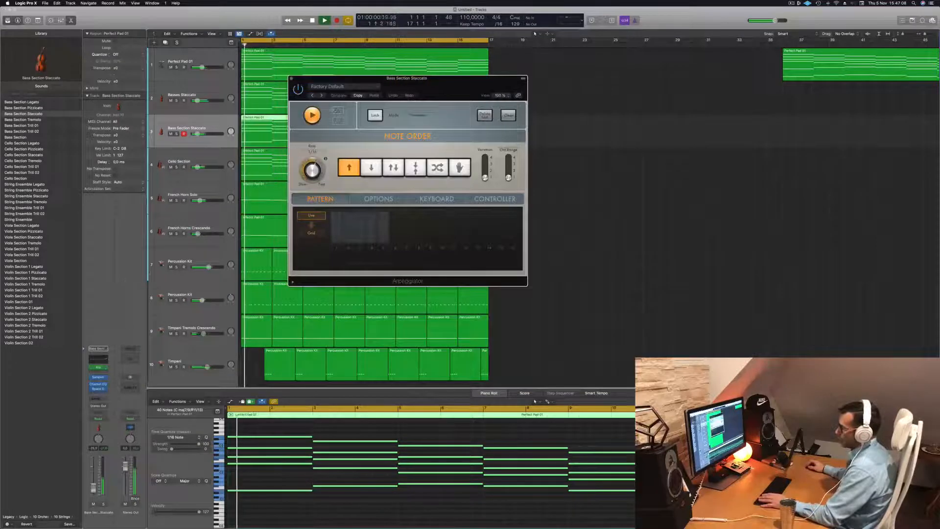
pyautogui.press('space')
pyautogui.press('space')
pyautogui.moveTo(460, 90); pyautogui.dragTo(502, 90)
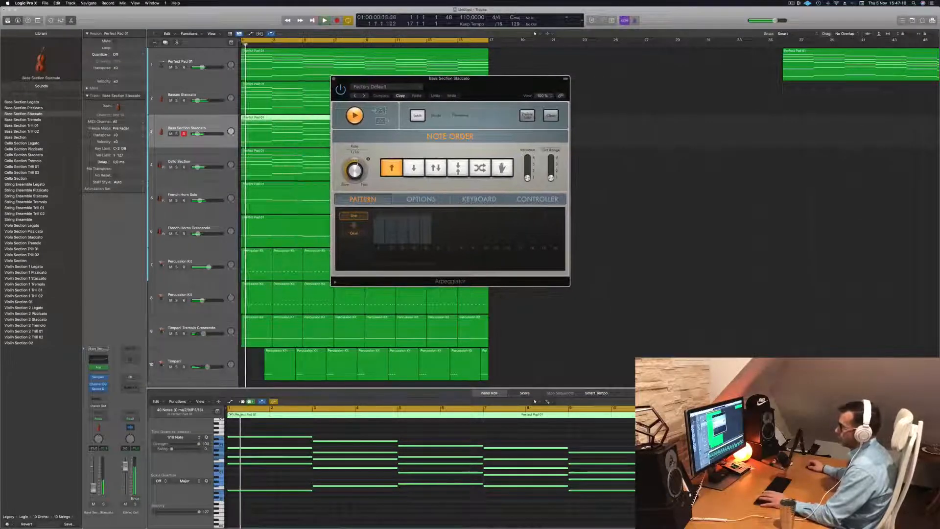
# - Replace the duplicated track's Sampler instrument with Retro Synth and position its window beside the Arpeggiator
pyautogui.click(106, 378)
pyautogui.moveTo(138, 366)
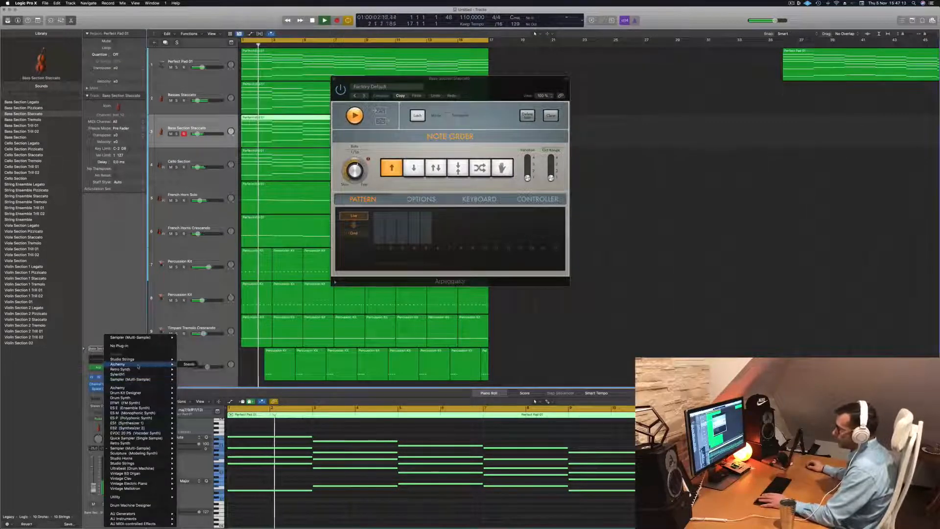
pyautogui.click(188, 369)
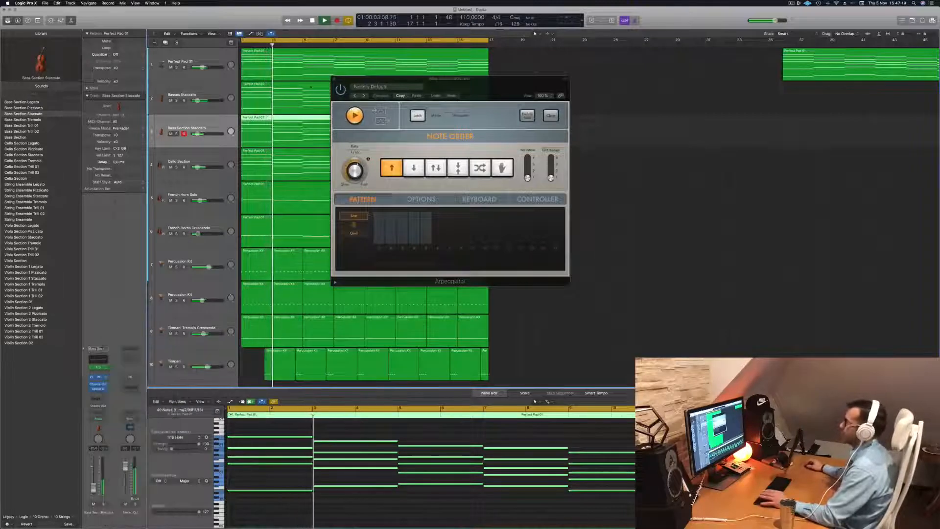
pyautogui.moveTo(400, 81); pyautogui.dragTo(595, 76)
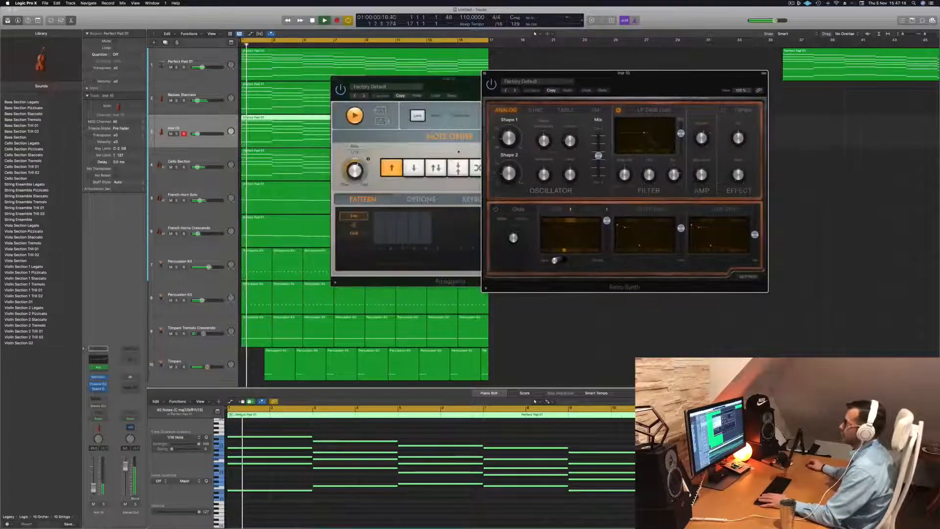
pyautogui.click(393, 515)
pyautogui.scroll(2, 360, 516)
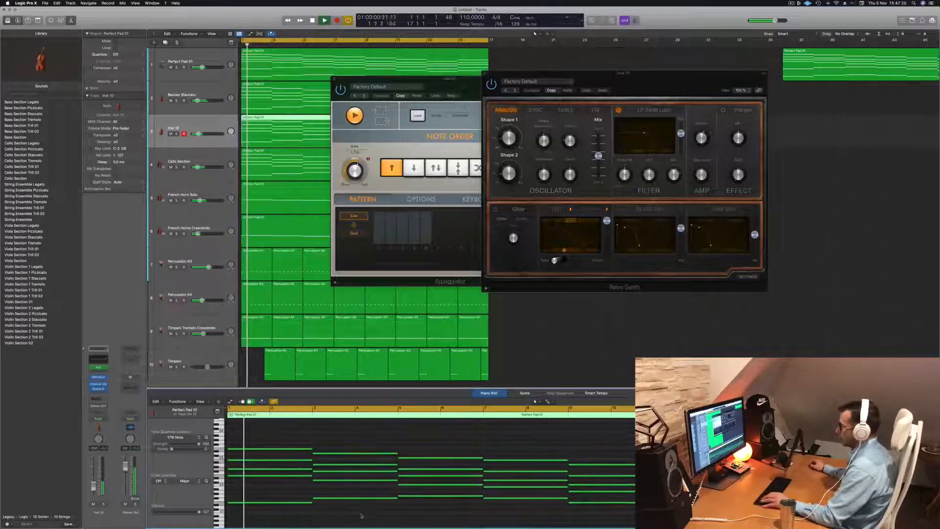
pyautogui.moveTo(676, 81); pyautogui.dragTo(560, 87)
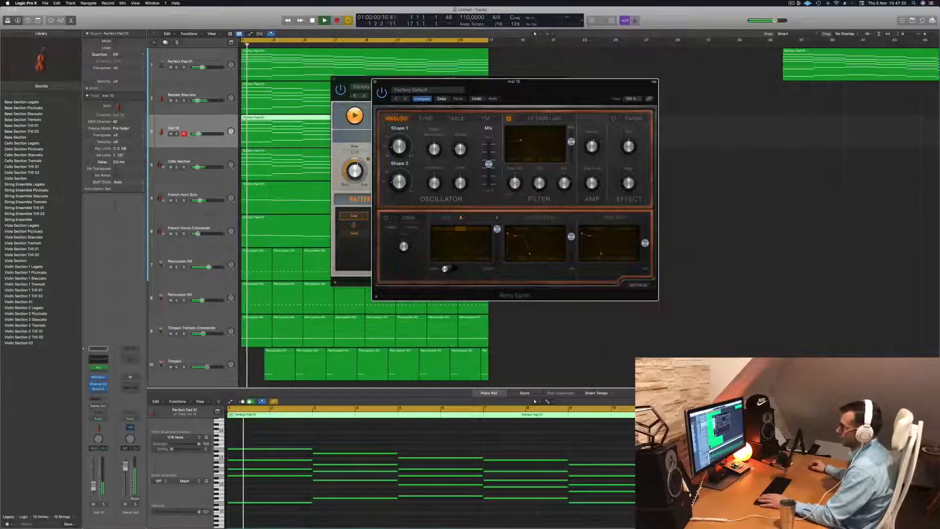
# - Set the high shelf in the Retro Synth track's Channel EQ to 4600 Hz at -0.3 dB
pyautogui.click(99, 362)
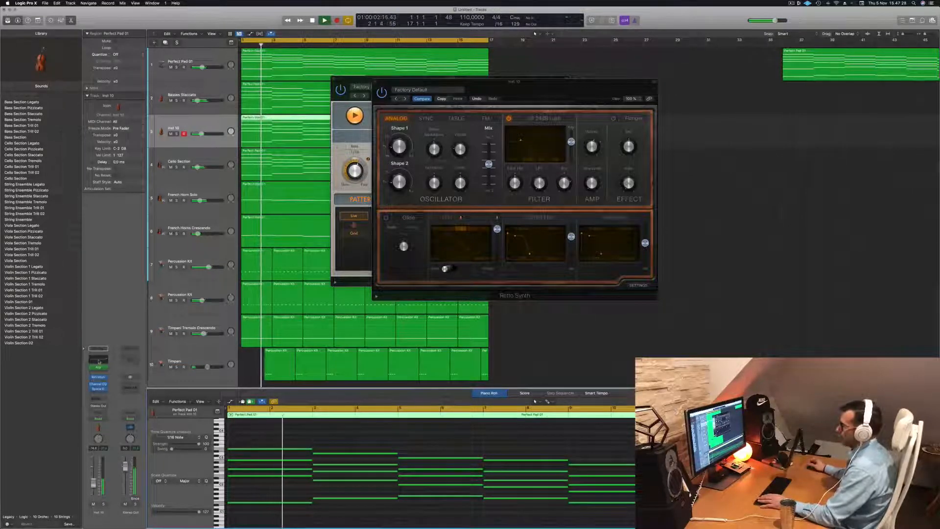
pyautogui.click(98, 384)
pyautogui.moveTo(715, 166); pyautogui.dragTo(650, 183)
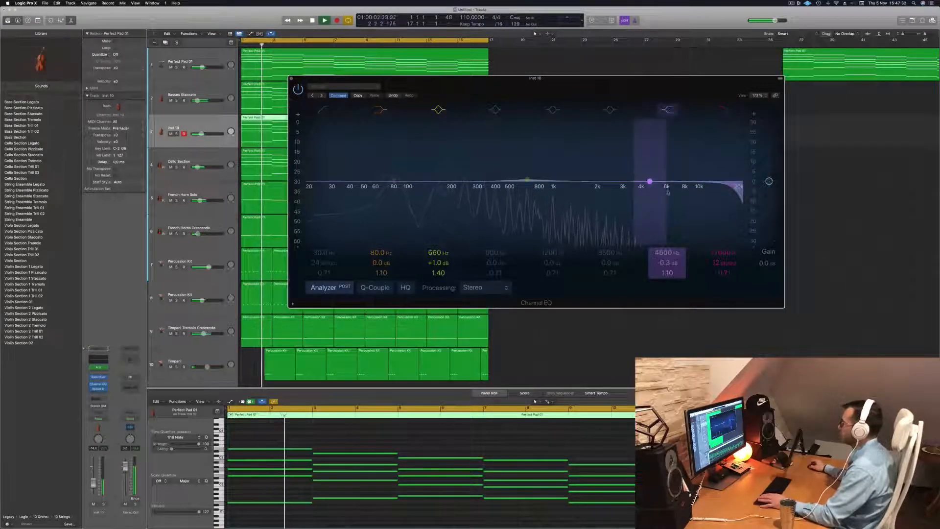
pyautogui.moveTo(490, 85); pyautogui.dragTo(702, 81)
pyautogui.press('space')
# - Lower the Retro Synth filter cutoff slightly while the arrangement plays and replay from the beginning
pyautogui.moveTo(480, 85); pyautogui.dragTo(449, 99)
pyautogui.press('space')
pyautogui.press('space')
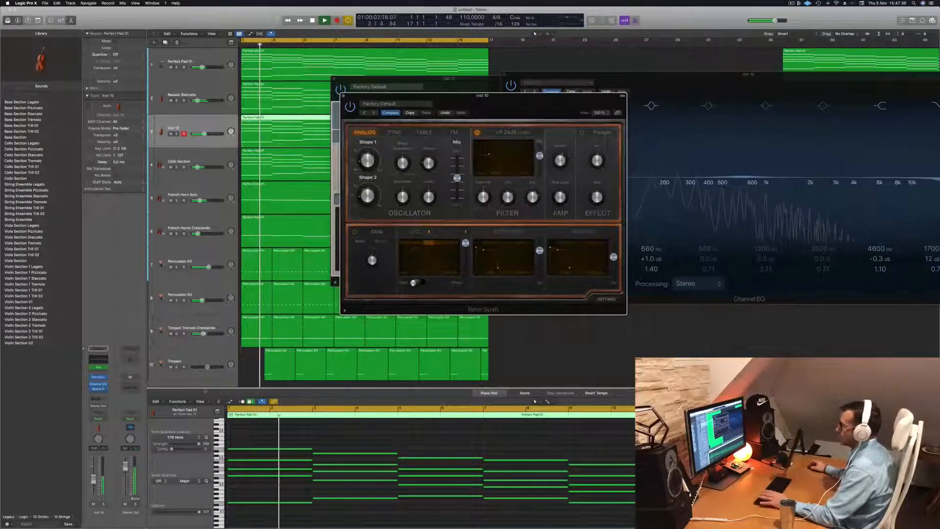
pyautogui.press('space')
pyautogui.press('space')
pyautogui.moveTo(489, 155); pyautogui.dragTo(485, 155)
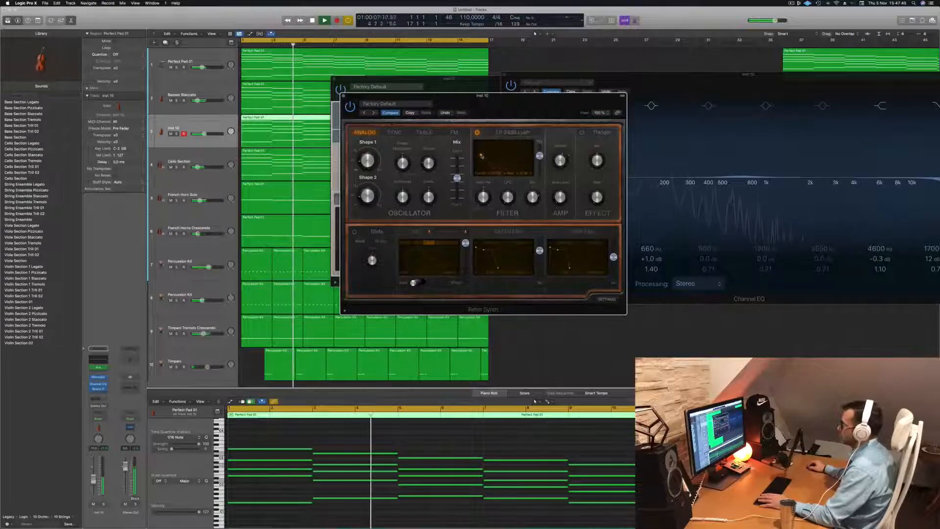
pyautogui.press('Return')
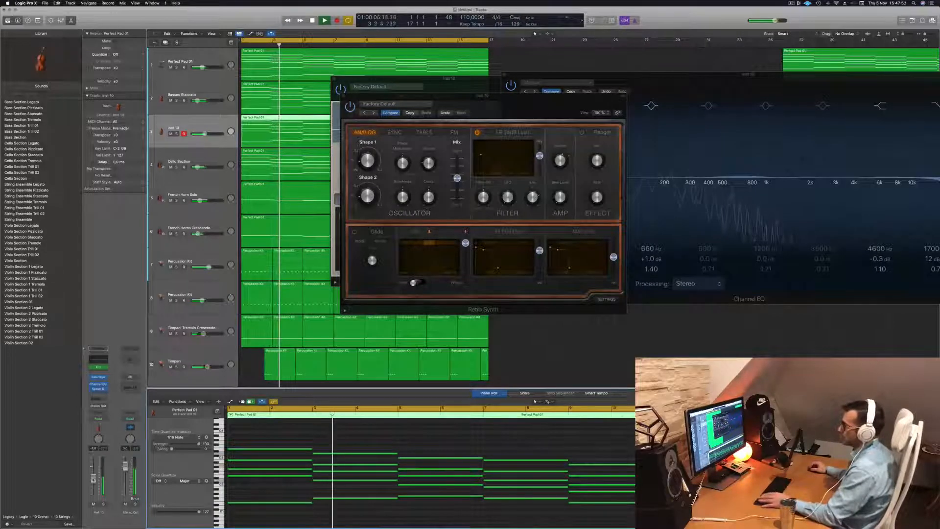
# - Move the Retro Synth window clear of the Arpeggiator and close the Channel EQ window
pyautogui.moveTo(532, 113); pyautogui.dragTo(603, 174)
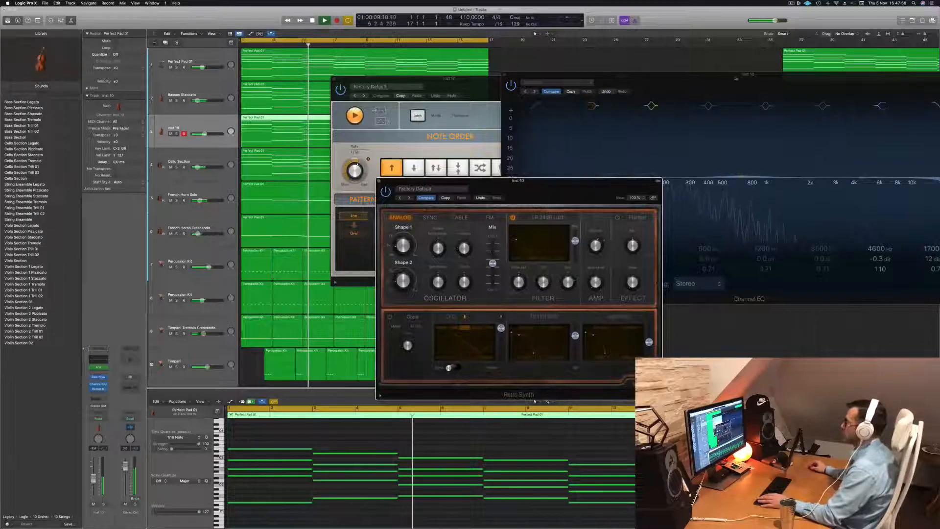
pyautogui.moveTo(738, 80); pyautogui.dragTo(500, 87)
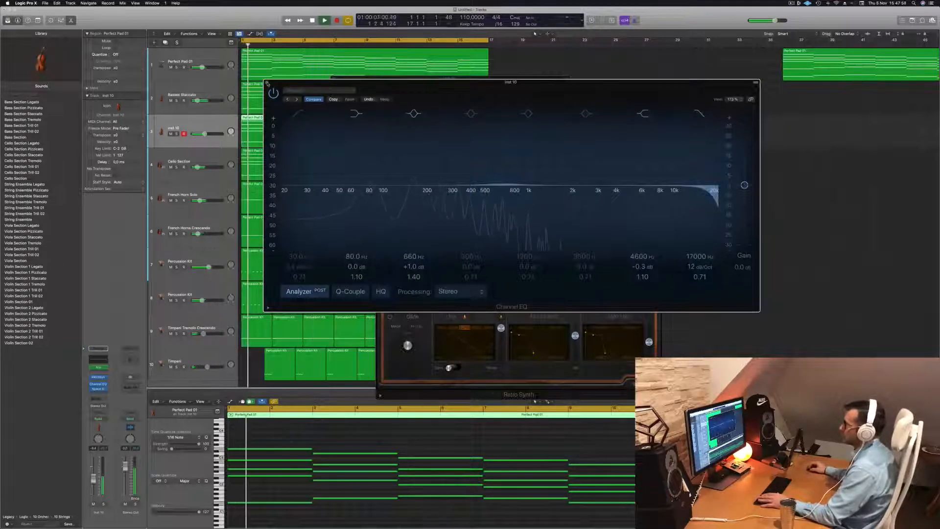
pyautogui.click(267, 83)
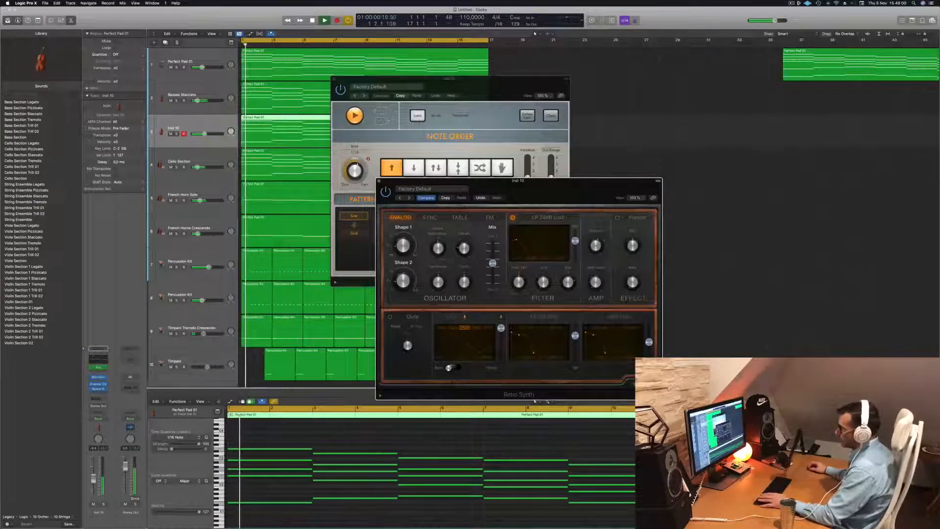
# - Insert a stereo Vintage Tube EQ after the Channel EQ on the Retro Synth track while the arrangement plays
pyautogui.press('space')
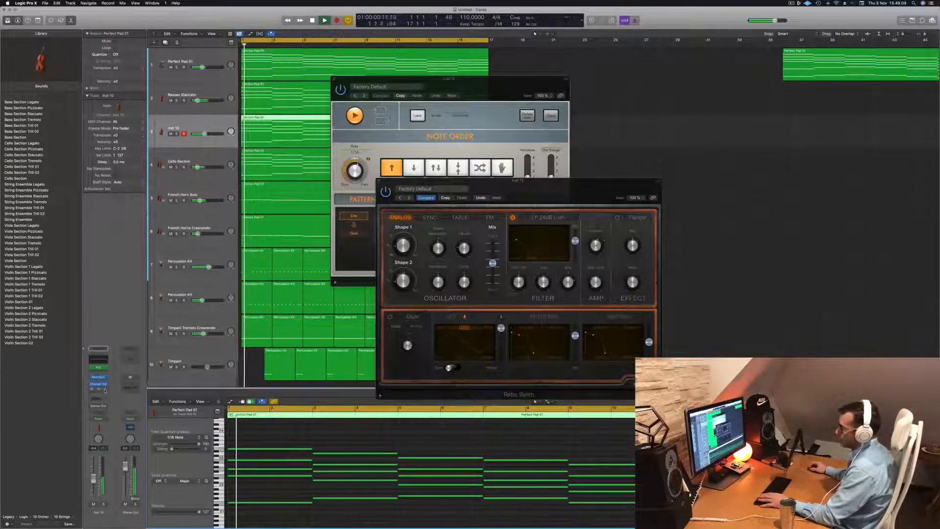
pyautogui.click(103, 389)
pyautogui.moveTo(104, 390)
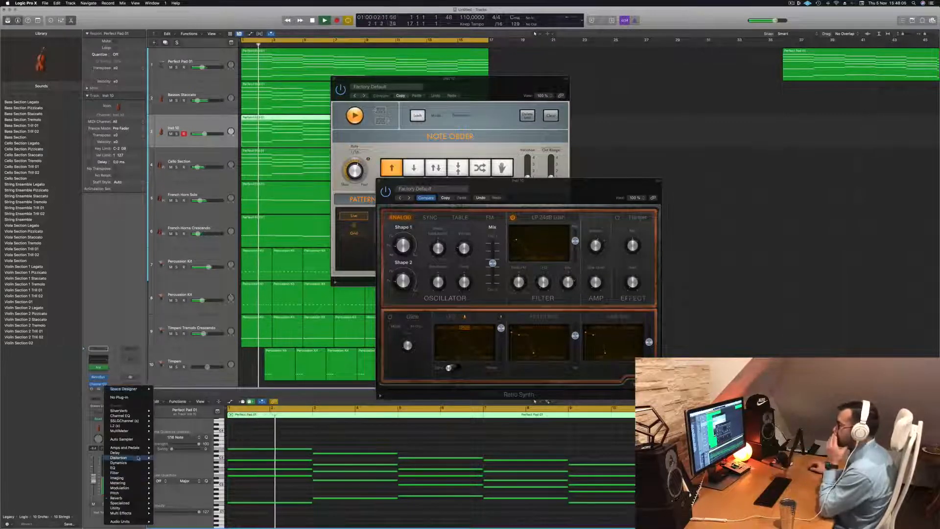
pyautogui.moveTo(137, 468)
pyautogui.moveTo(186, 488)
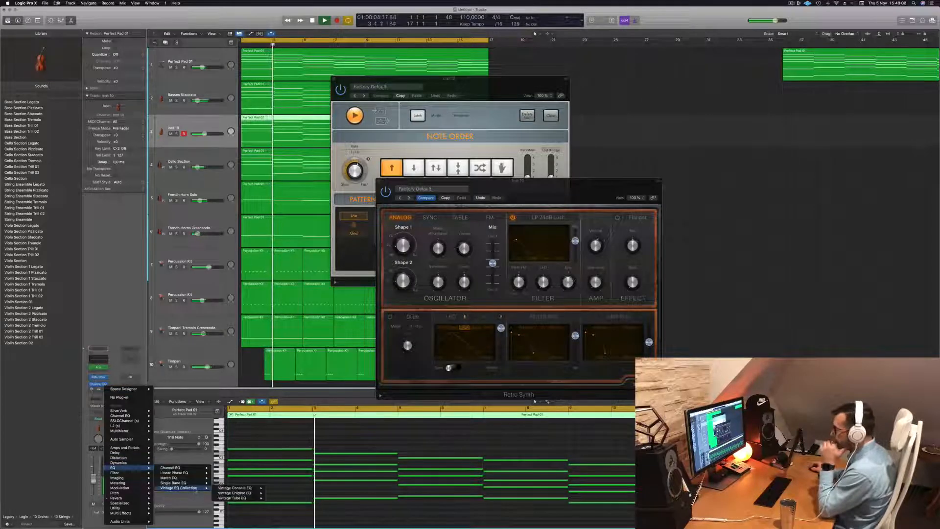
pyautogui.moveTo(236, 499)
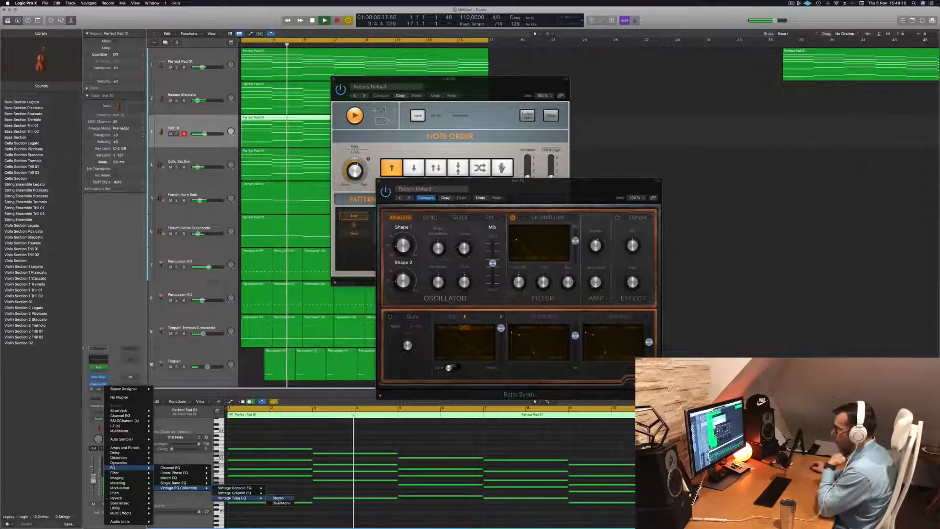
pyautogui.click(275, 498)
# - Load the Fat Organ preset in the Vintage Tube EQ and close its window
pyautogui.moveTo(354, 78); pyautogui.dragTo(392, 81)
pyautogui.click(392, 91)
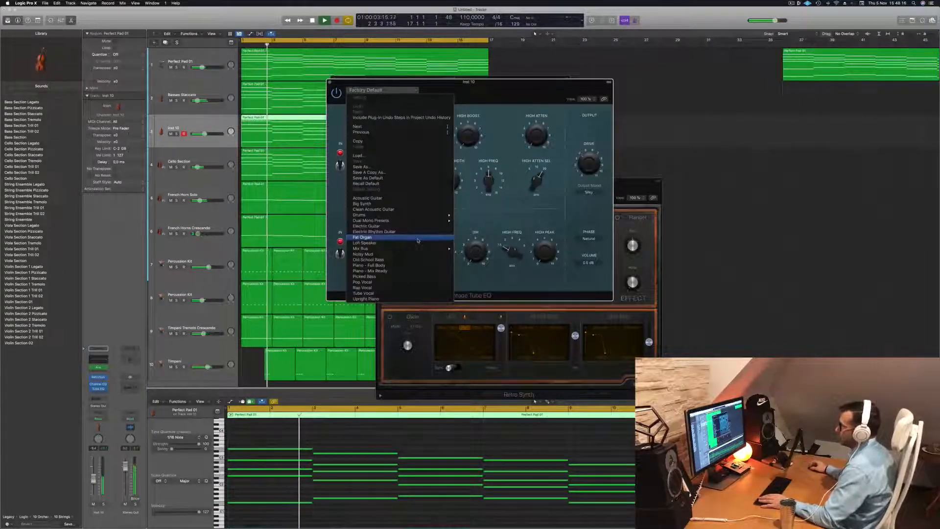
pyautogui.click(418, 238)
pyautogui.moveTo(489, 89); pyautogui.dragTo(679, 115)
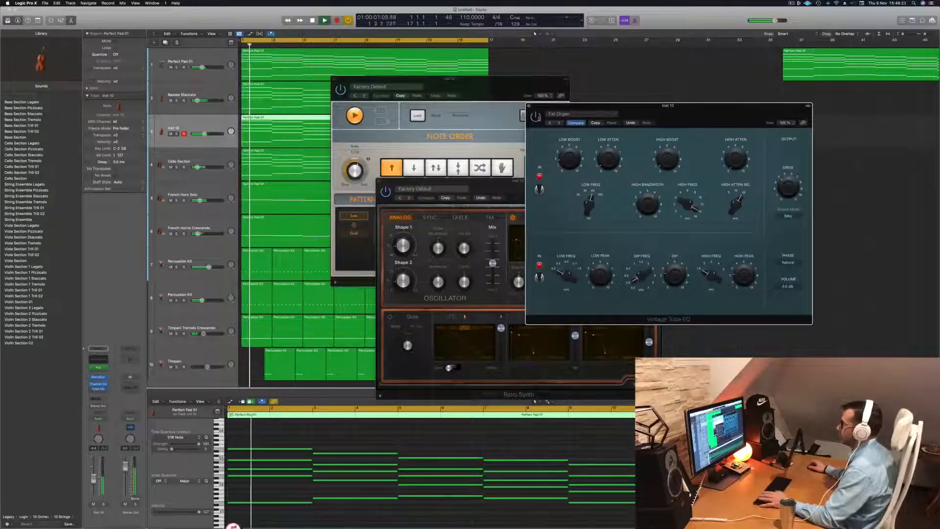
pyautogui.moveTo(680, 106); pyautogui.dragTo(618, 110)
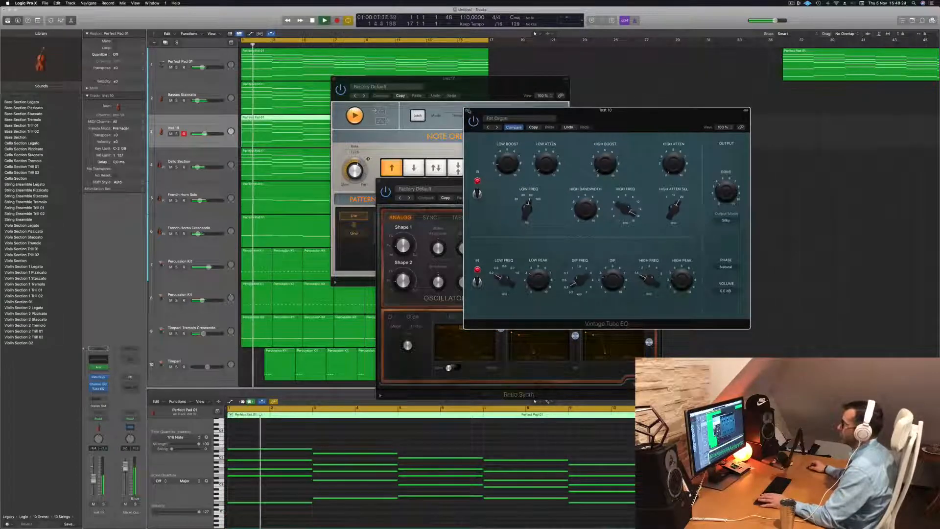
pyautogui.click(466, 110)
# - Move the Retro Synth window aside, and close both it and the Arpeggiator window
pyautogui.moveTo(504, 188); pyautogui.dragTo(601, 145)
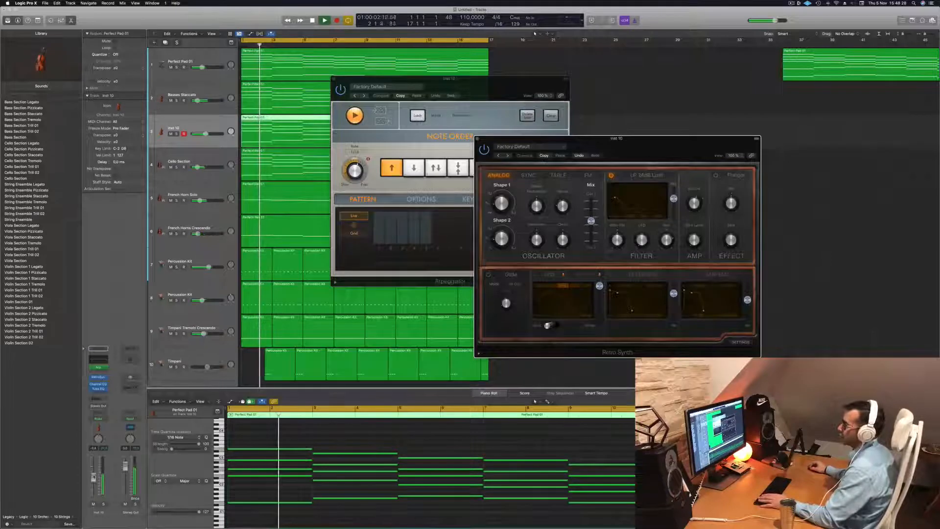
pyautogui.click(553, 435)
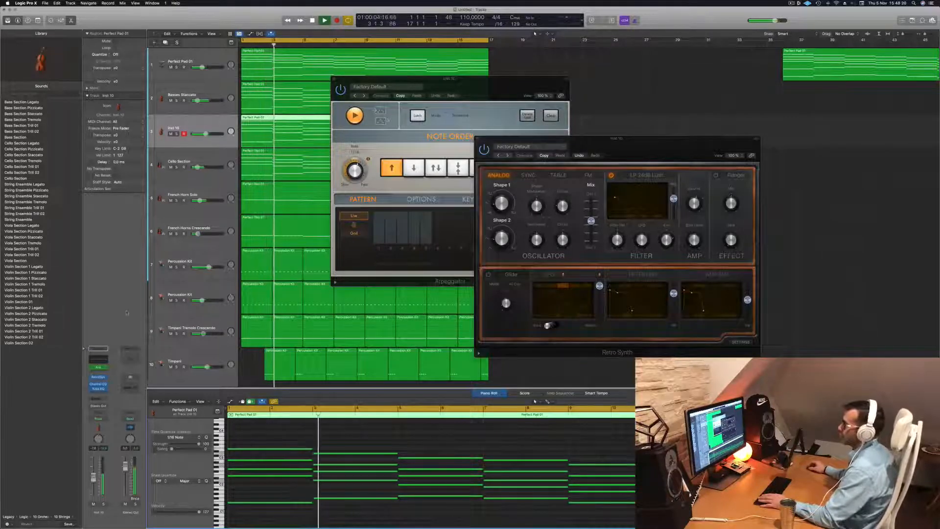
pyautogui.moveTo(616, 138); pyautogui.dragTo(582, 143)
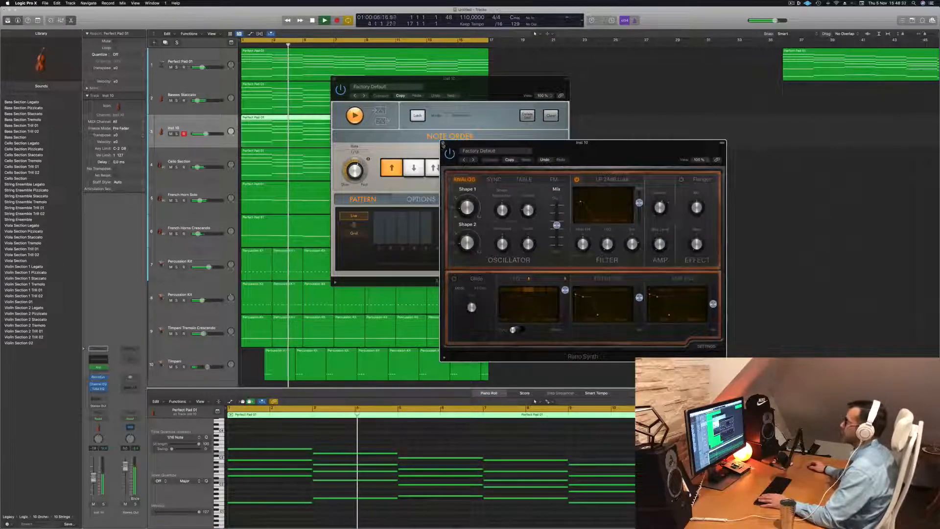
pyautogui.click(442, 143)
pyautogui.moveTo(335, 80); pyautogui.dragTo(342, 79)
pyautogui.click(342, 79)
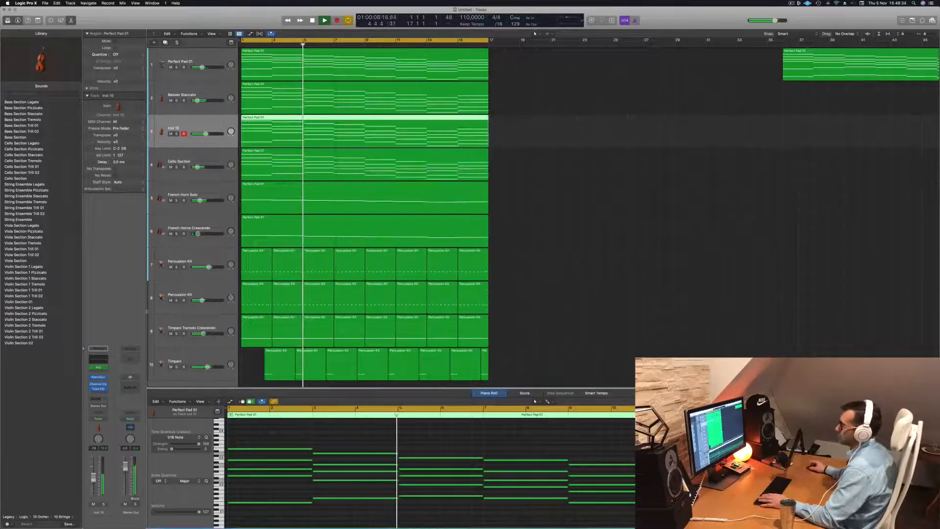
# - Deselect the region, listen to the full arrangement, and replay it from the beginning
pyautogui.click(496, 177)
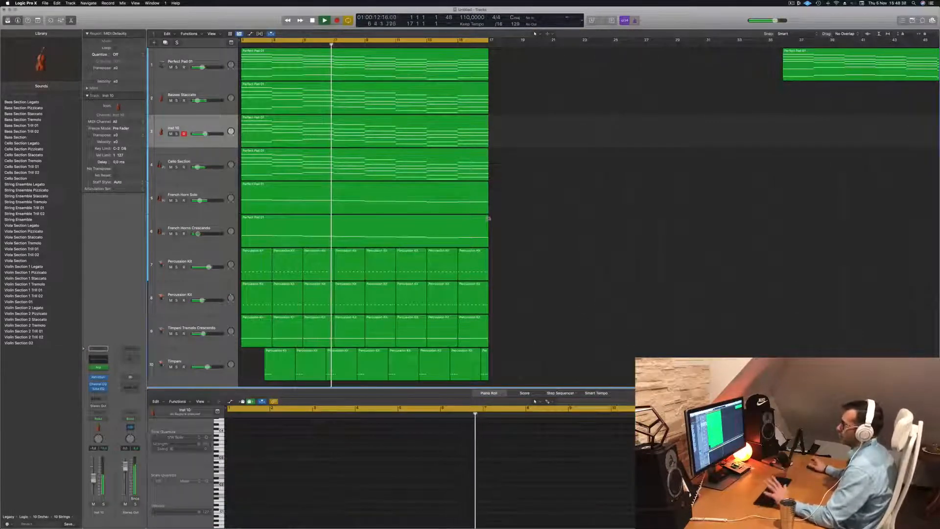
pyautogui.click(790, 3)
pyautogui.click(647, 119)
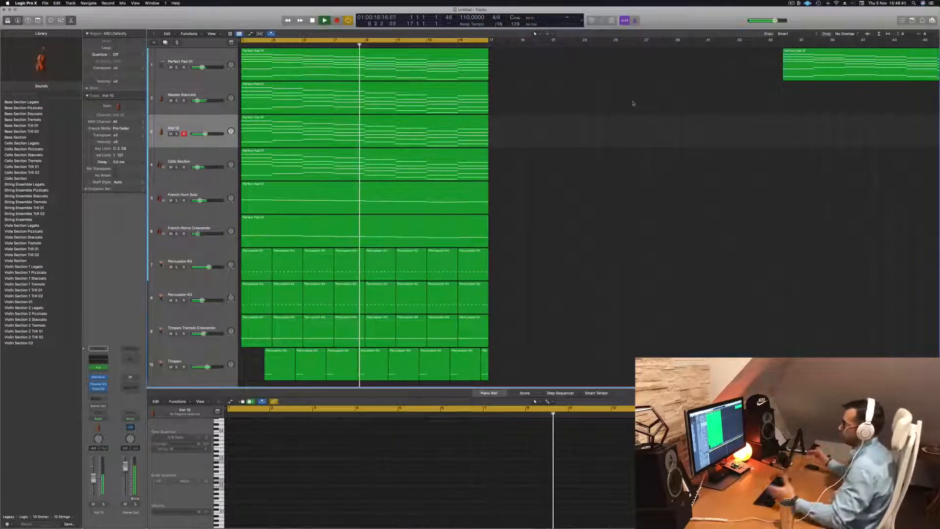
pyautogui.scroll(-1, 546, 209)
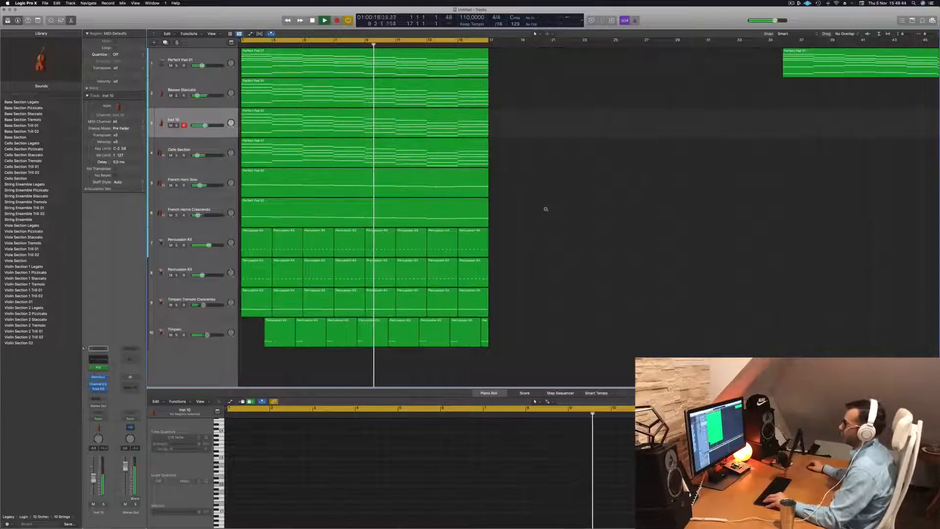
pyautogui.press('space')
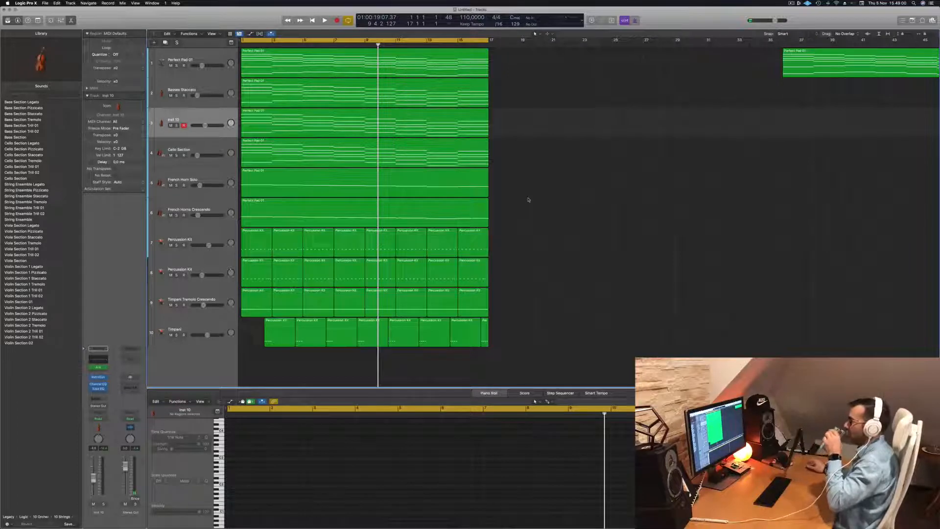
pyautogui.press('Return')
pyautogui.press('space')
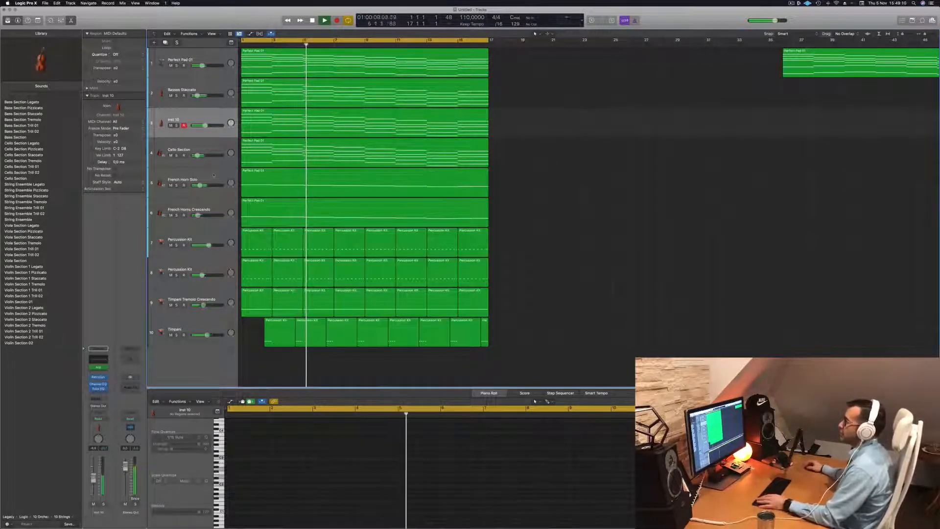
# - Toggle solo on the Retro Synth track during playback to compare it with the mix, and restart from the beginning
pyautogui.click(177, 125)
pyautogui.click(176, 125)
pyautogui.click(177, 126)
pyautogui.click(177, 125)
pyautogui.press('Return')
# - Replace the Sampler instrument on the Cello Section track with a stereo Studio Strings
pyautogui.click(211, 145)
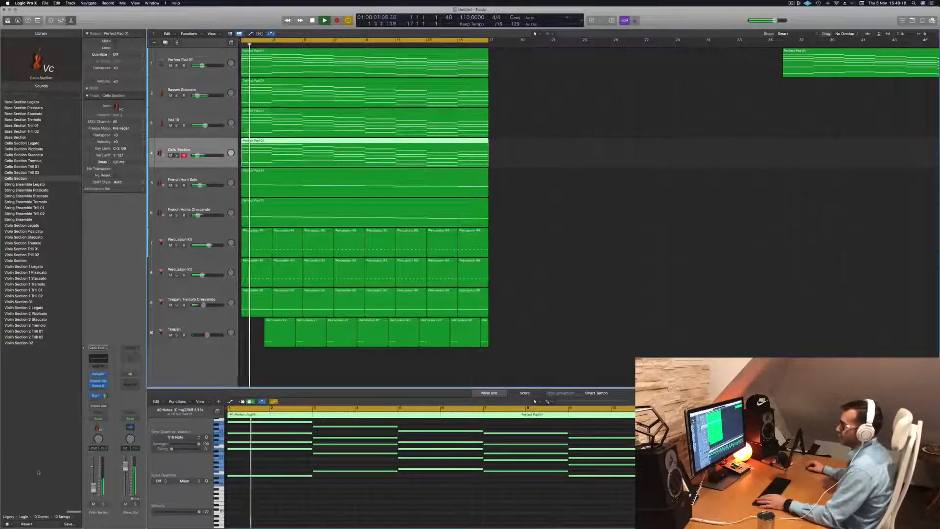
pyautogui.press('Return')
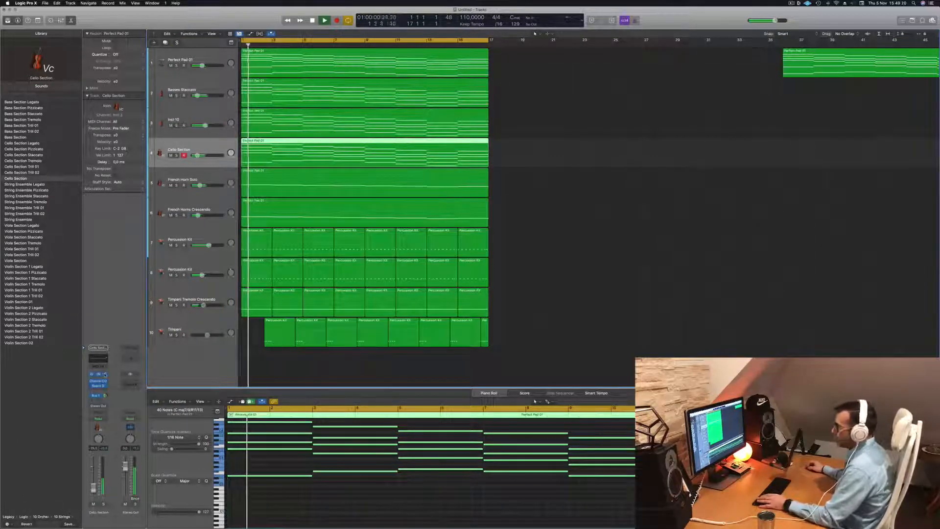
pyautogui.click(105, 374)
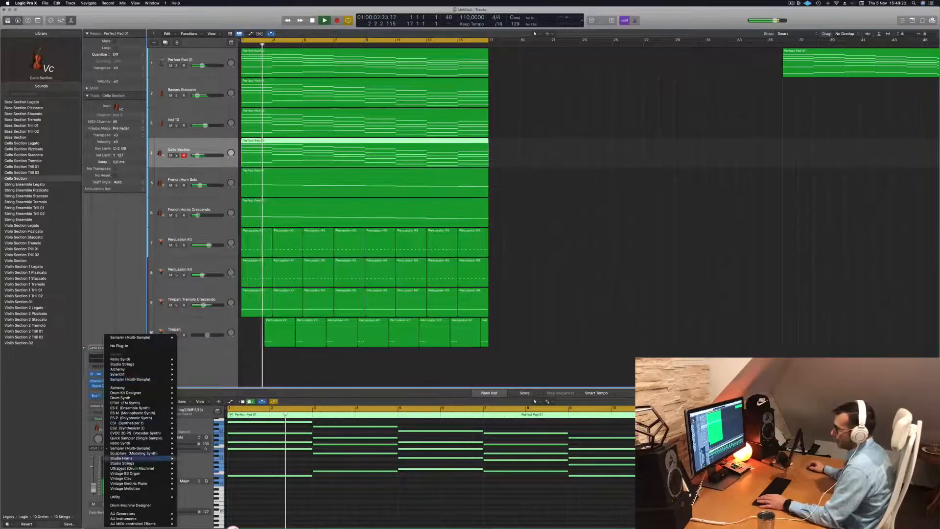
pyautogui.moveTo(132, 463)
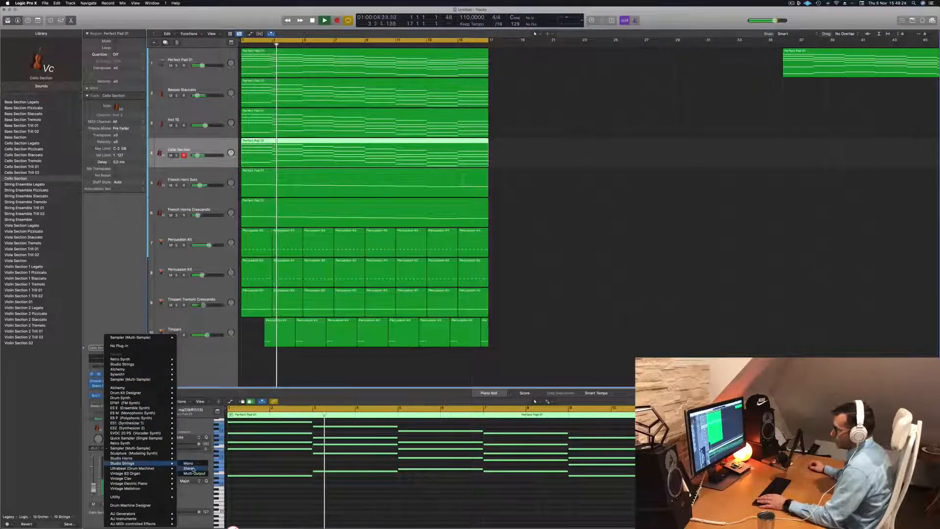
pyautogui.click(191, 468)
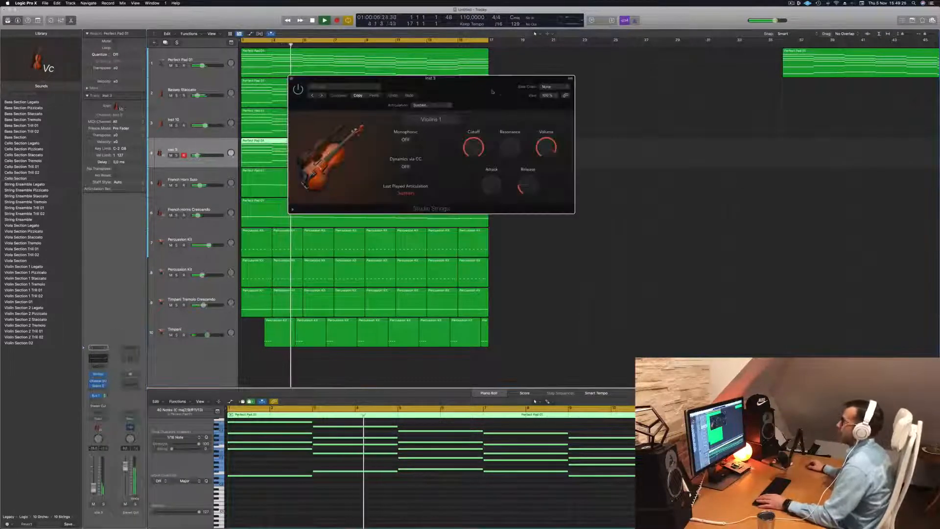
# - Audition the Studio Strings track in the arrangement and raise its volume fader slightly
pyautogui.press('space')
pyautogui.moveTo(518, 90); pyautogui.dragTo(541, 95)
pyautogui.press('space')
pyautogui.press('space')
pyautogui.press('space')
pyautogui.press('space')
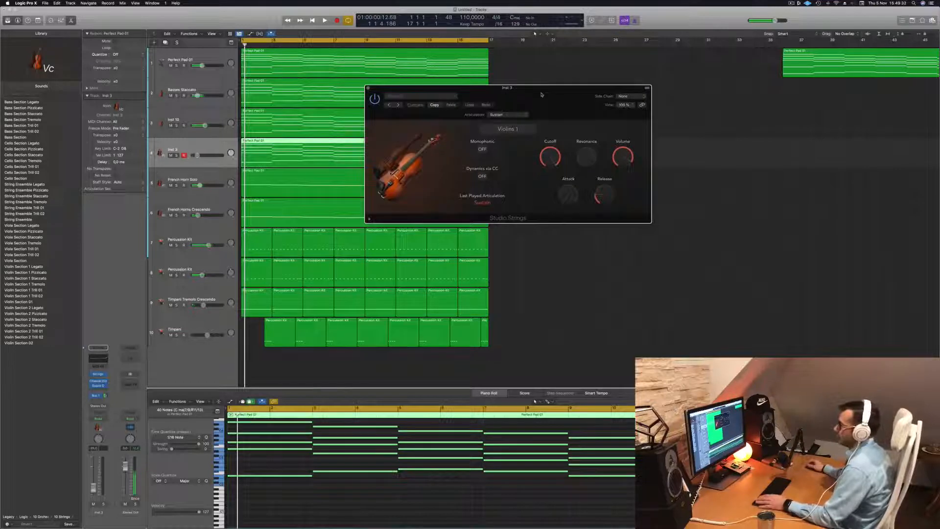
pyautogui.press('space')
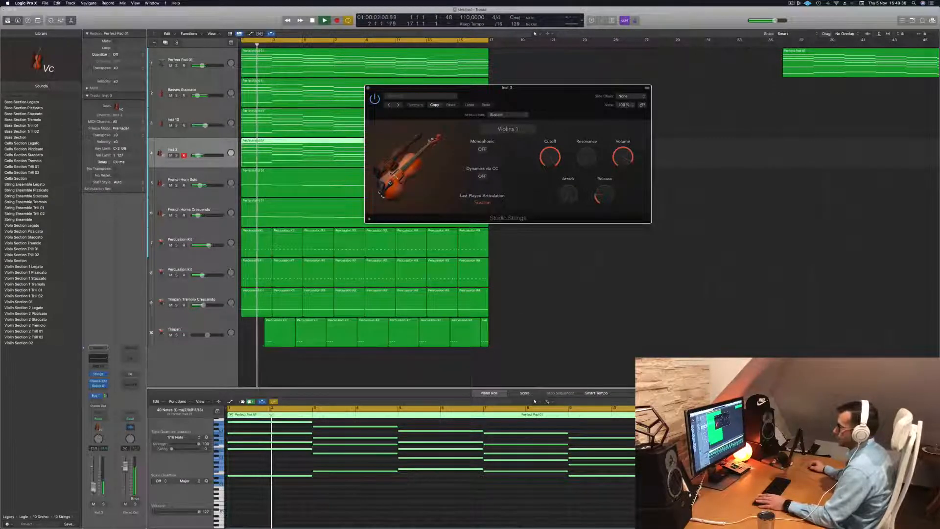
pyautogui.moveTo(93, 488); pyautogui.dragTo(93, 486)
pyautogui.scroll(-5, 346, 504)
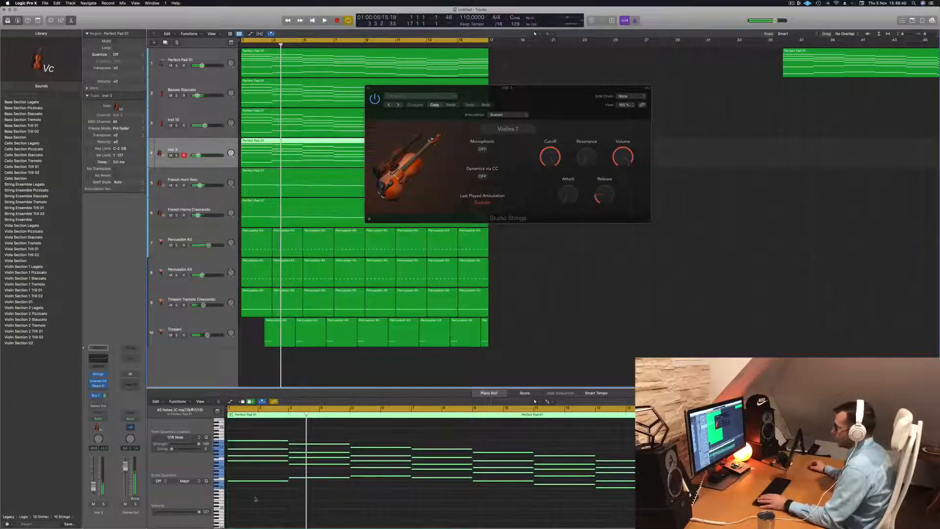
# - Replace the Studio Strings track's region with a copy of the Perfect Pad 01 region from the first track
pyautogui.moveTo(482, 89); pyautogui.dragTo(760, 92)
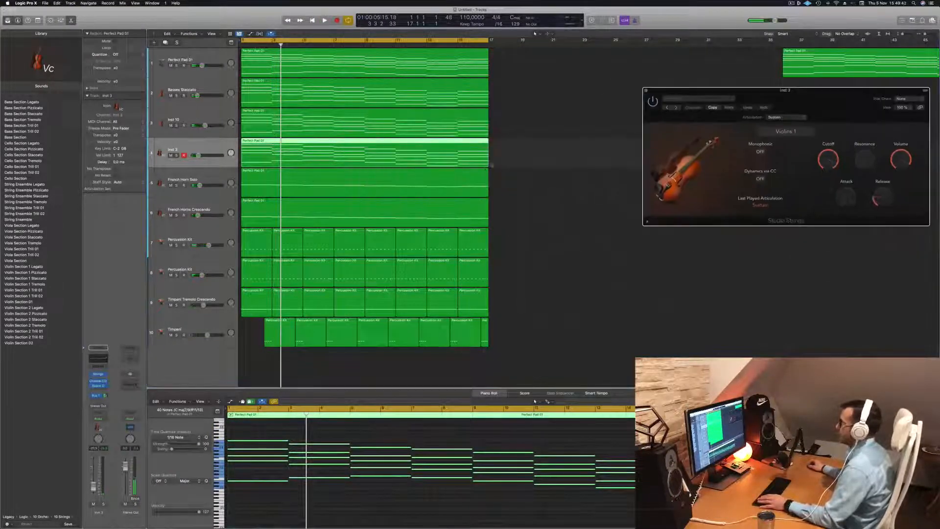
pyautogui.click(460, 153)
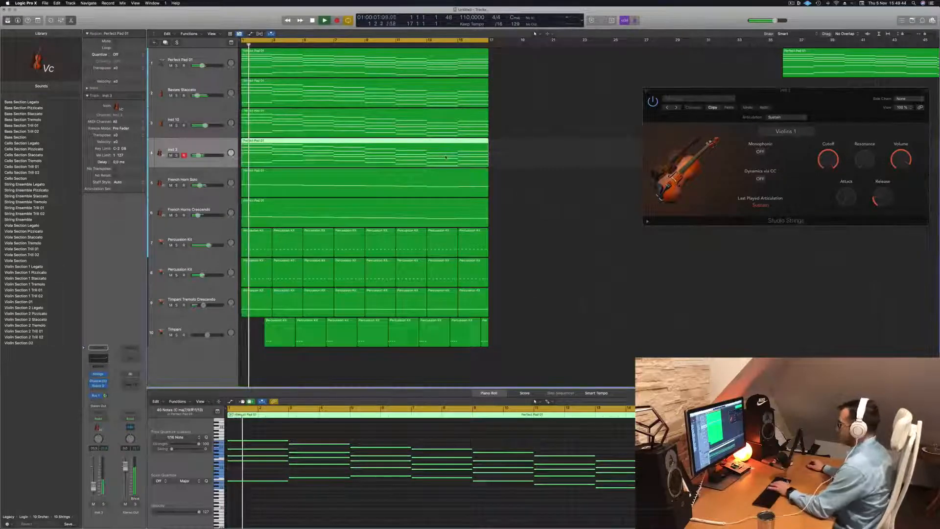
pyautogui.press('BackSpace')
pyautogui.press('space')
pyautogui.press('space')
pyautogui.moveTo(382, 55); pyautogui.dragTo(382, 143)
pyautogui.press('space')
pyautogui.press('space')
# - Change the Studio Strings instrument from Violins 1 to String Ensemble
pyautogui.hscroll(-4, 588, 147)
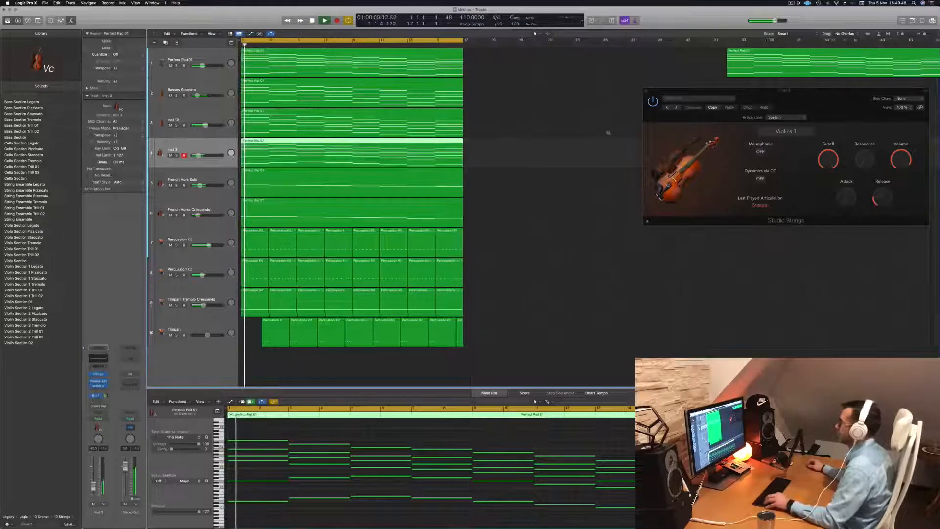
pyautogui.moveTo(823, 102); pyautogui.dragTo(482, 192)
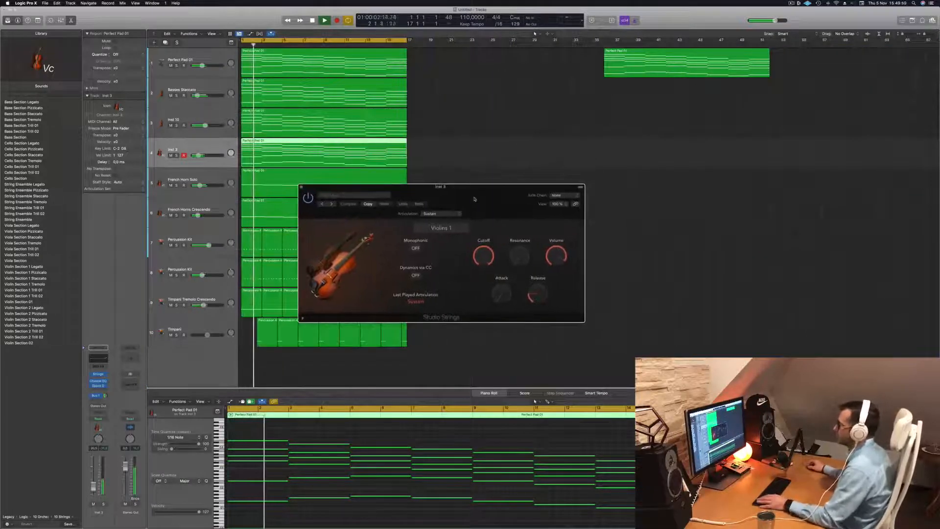
pyautogui.click(440, 227)
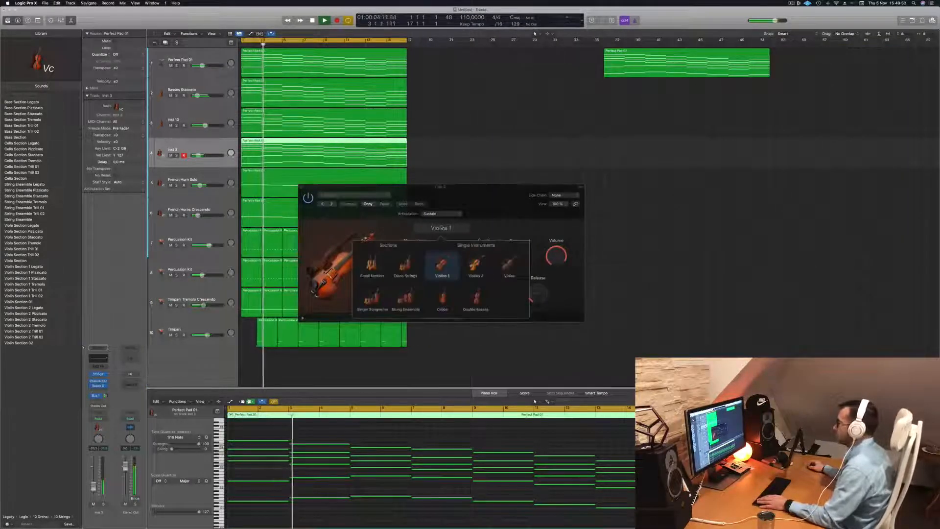
pyautogui.click(407, 300)
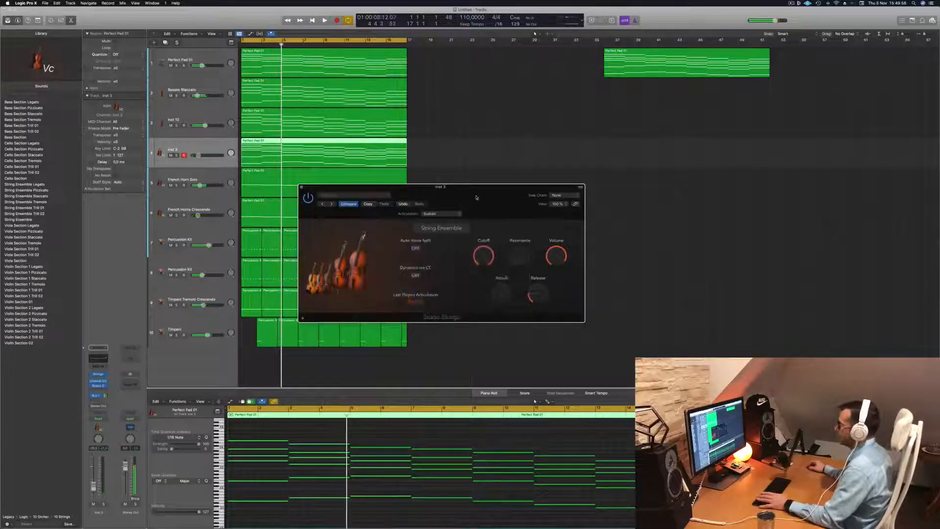
# - Raise the String Ensemble track's volume during playback and compare it soloed against the full mix
pyautogui.moveTo(477, 198); pyautogui.dragTo(516, 190)
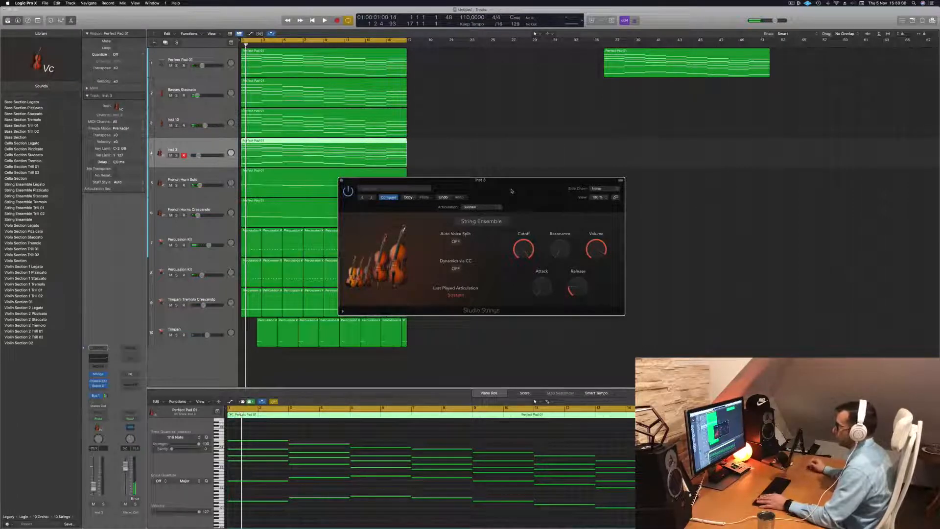
pyautogui.press('space')
pyautogui.moveTo(512, 190); pyautogui.dragTo(587, 168)
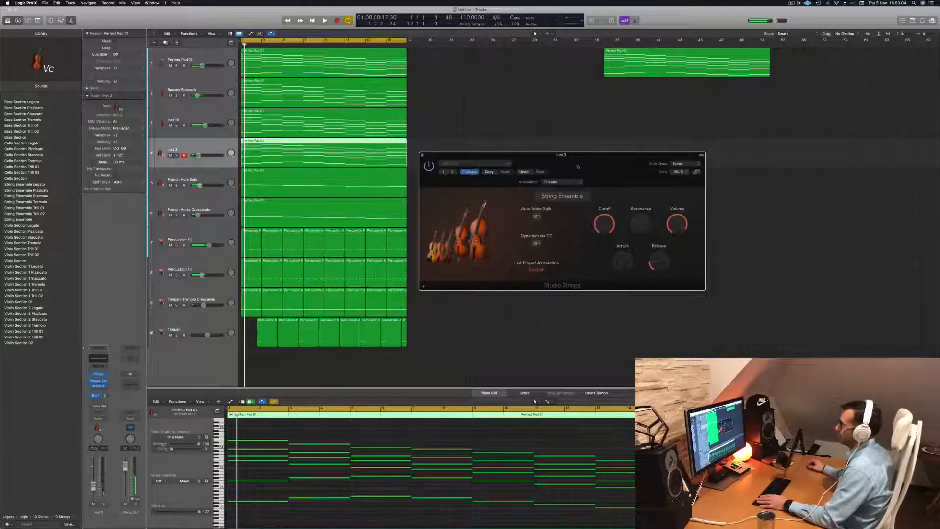
pyautogui.press('space')
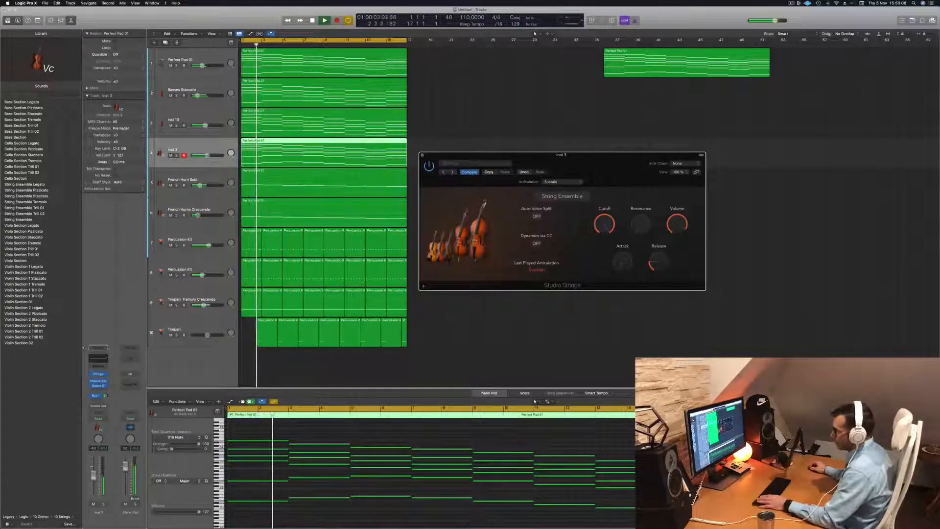
pyautogui.click(103, 504)
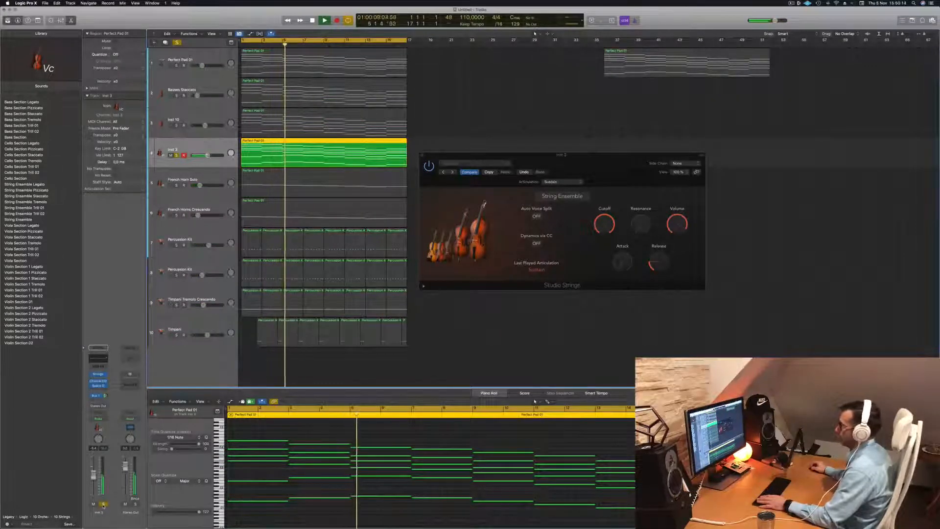
pyautogui.click(103, 504)
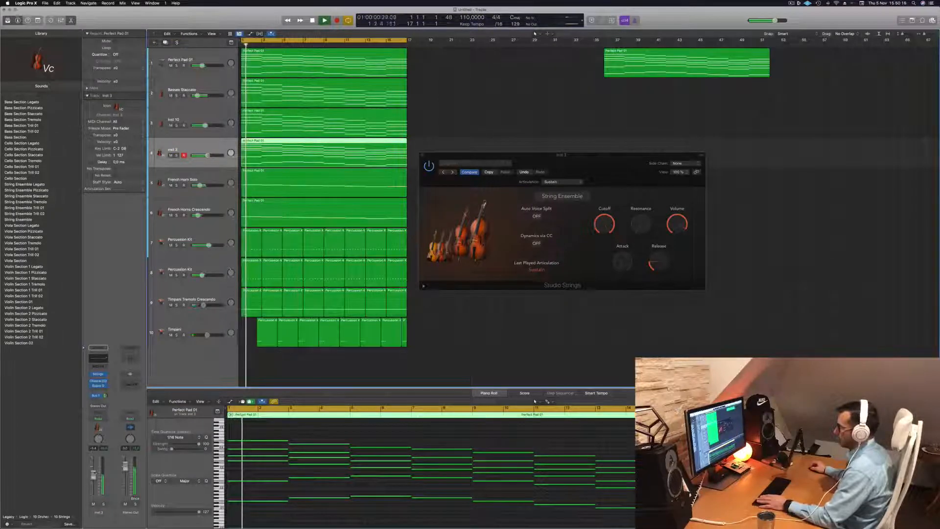
# - Solo the String Ensemble track and change its Studio Strings instrument to Singer Songwriter while playing from the start
pyautogui.click(104, 503)
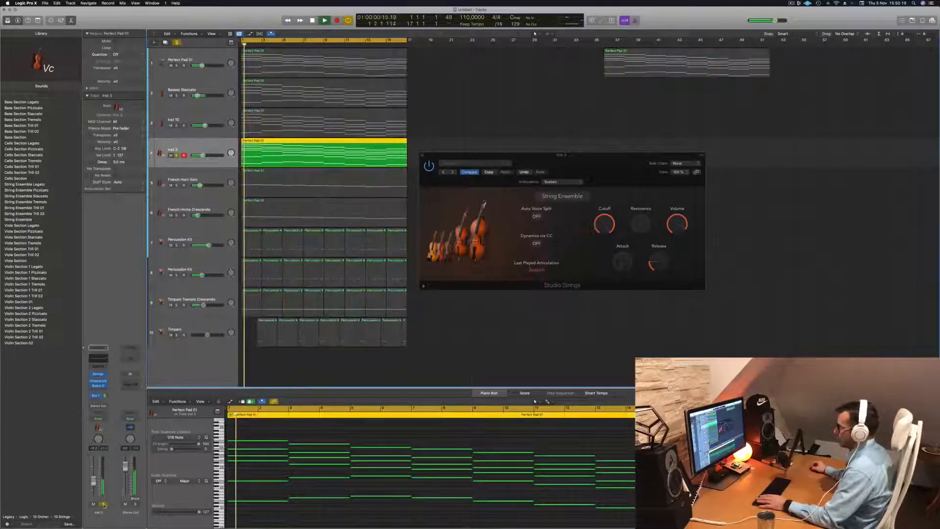
pyautogui.press('Return')
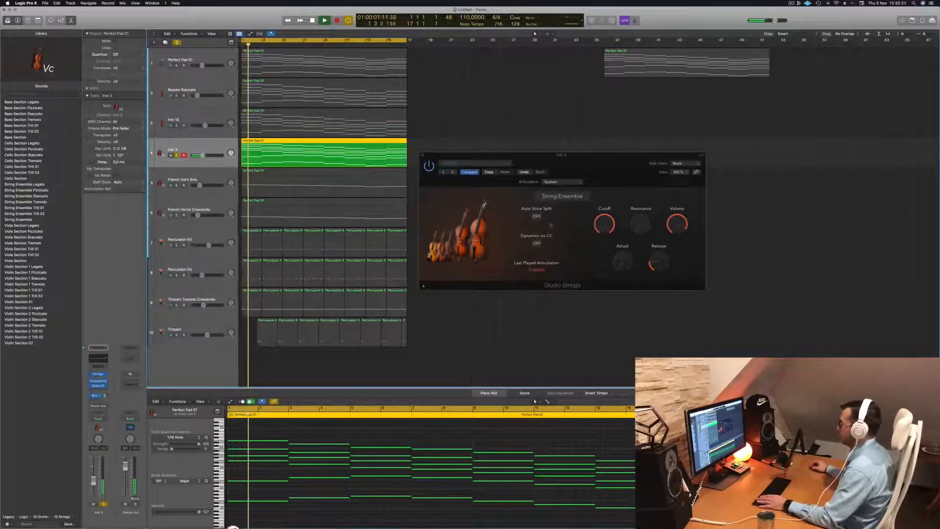
pyautogui.click(565, 196)
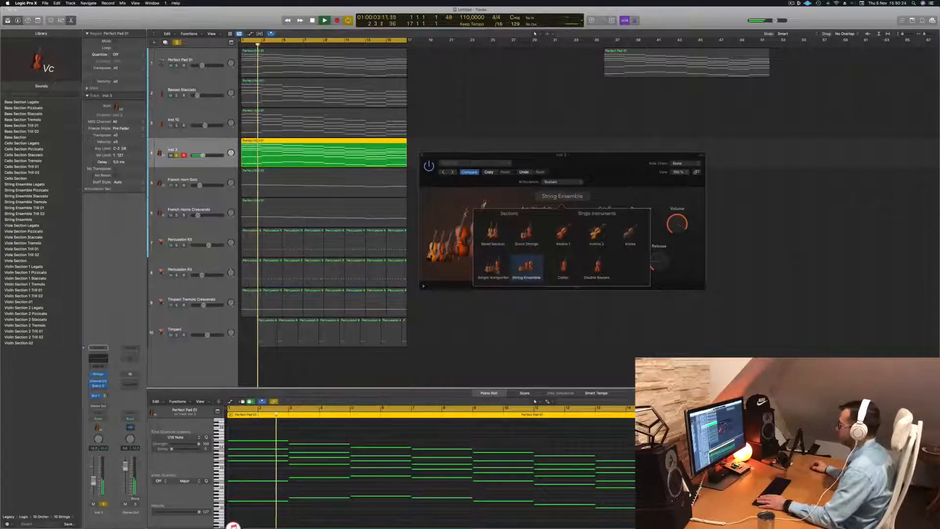
pyautogui.click(490, 270)
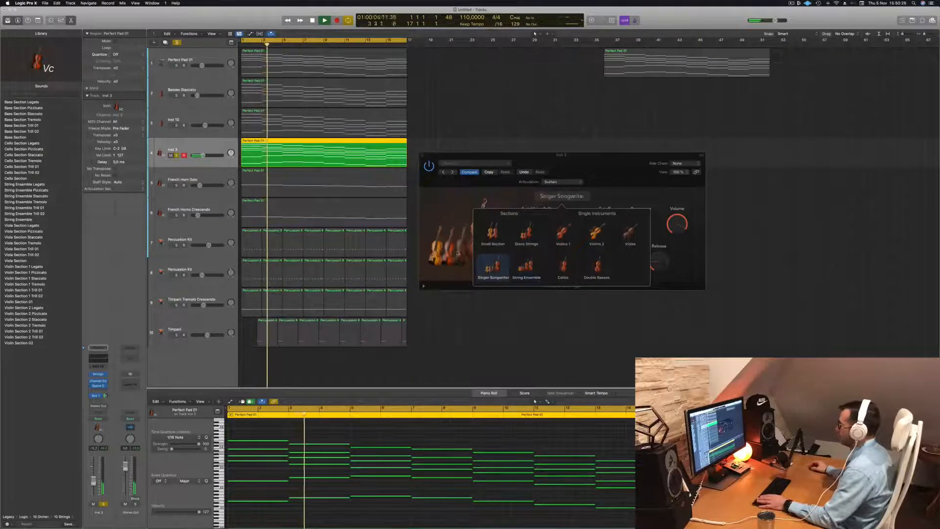
pyautogui.click(453, 219)
pyautogui.press('space')
pyautogui.press('space')
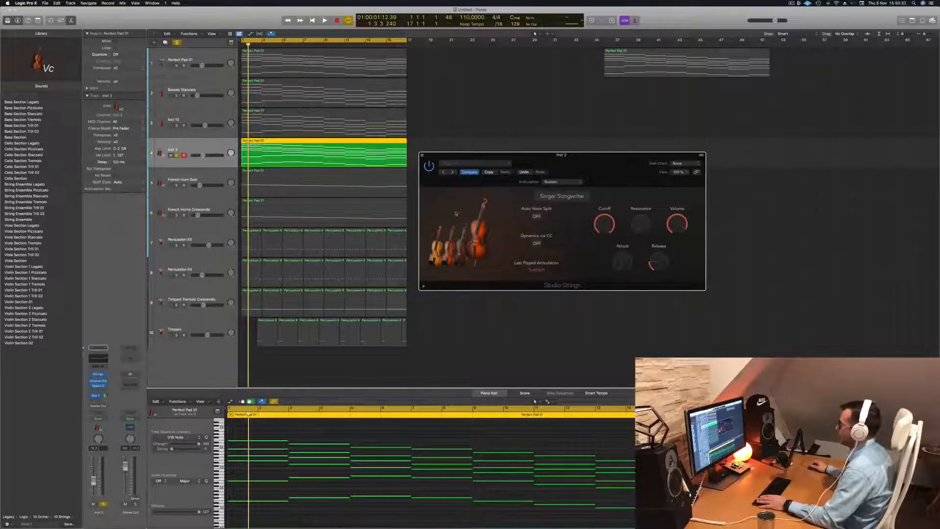
pyautogui.press('space')
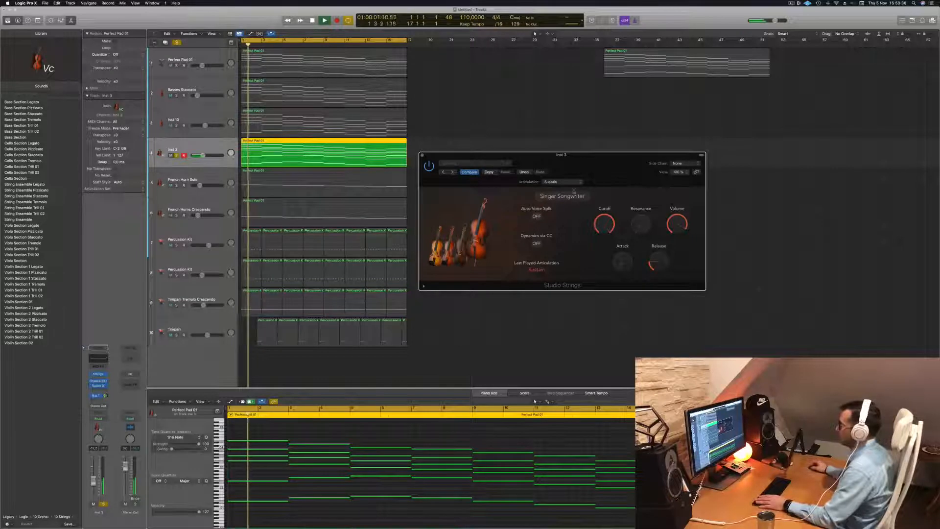
# - Check the extended Studio Strings parameters and turn on Auto Voice Split for the Singer Songwriter instrument
pyautogui.click(407, 429)
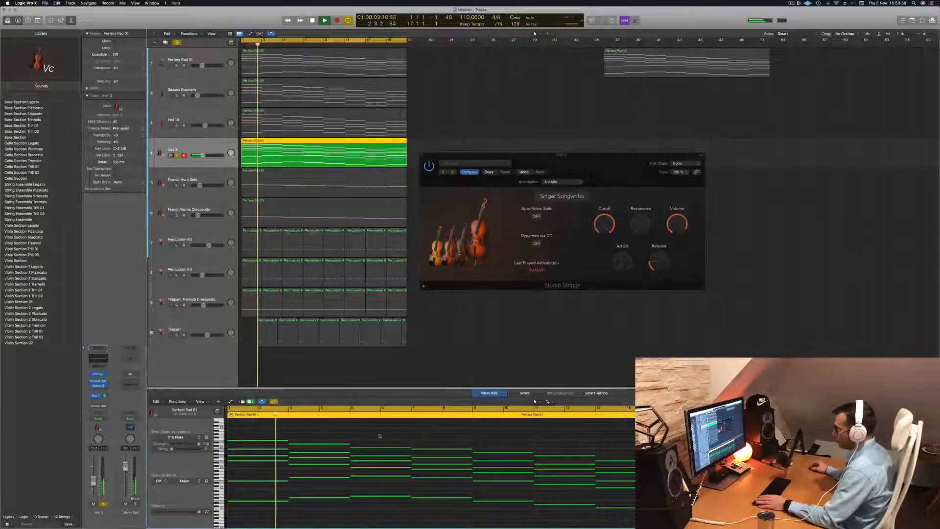
pyautogui.press('Return')
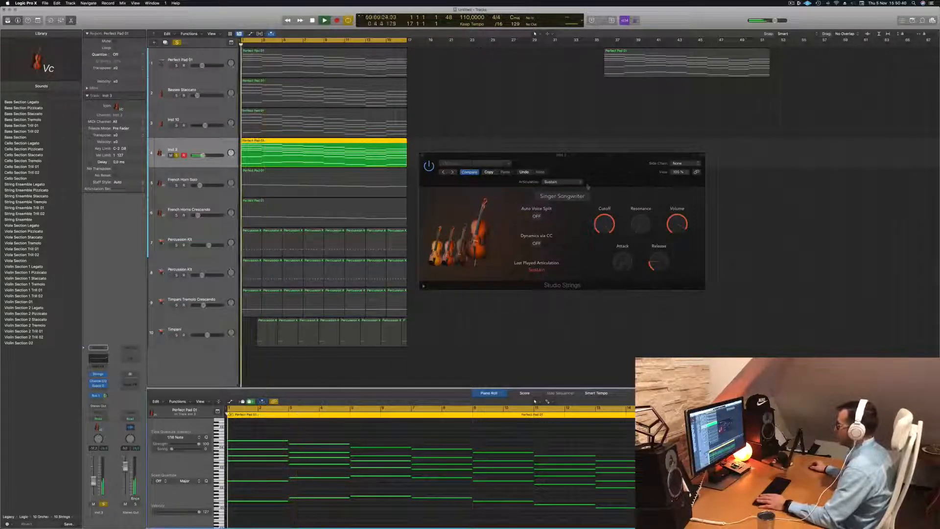
pyautogui.click(423, 287)
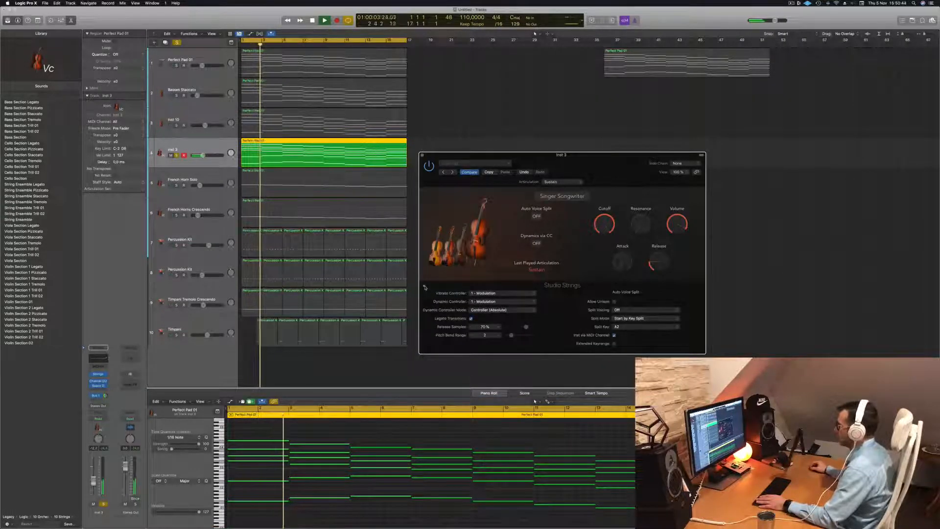
pyautogui.click(425, 288)
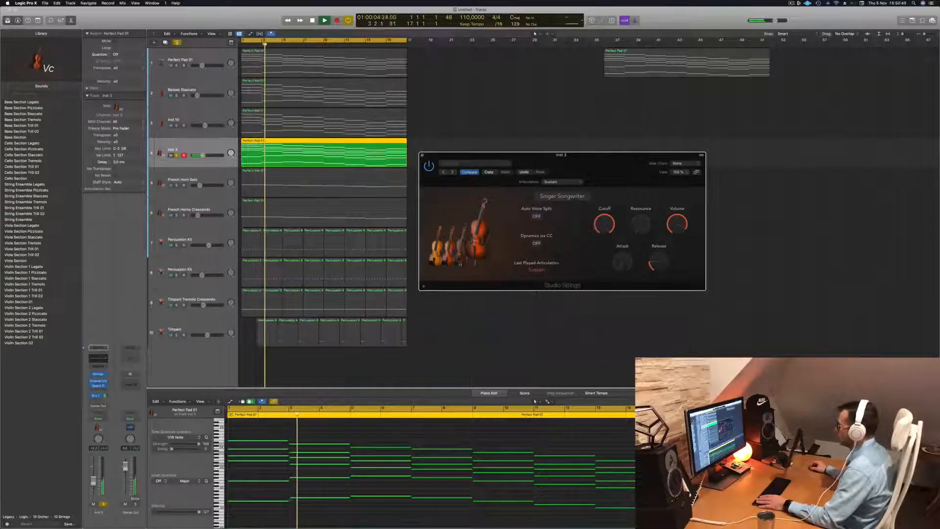
pyautogui.click(536, 216)
pyautogui.press('Return')
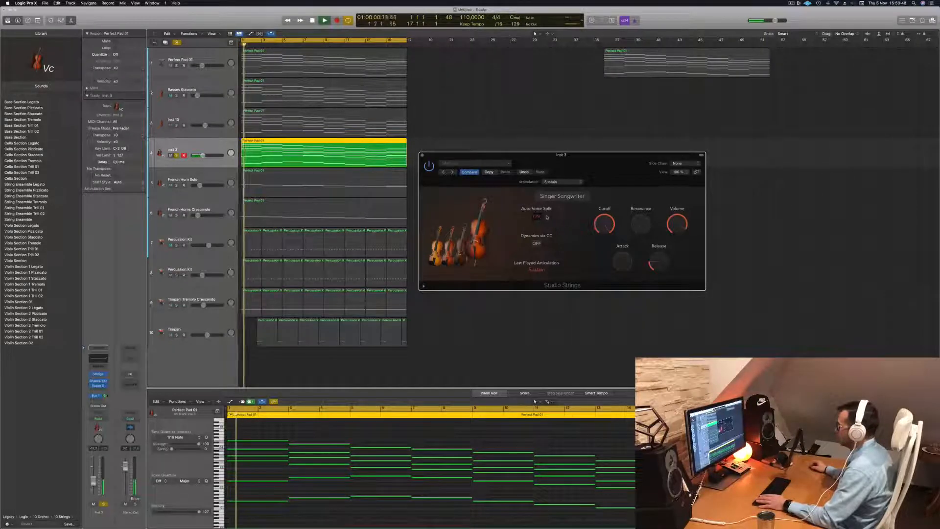
# - Try Dynamics via CC on the soloed Singer Songwriter strings during playback
pyautogui.moveTo(613, 165); pyautogui.dragTo(594, 138)
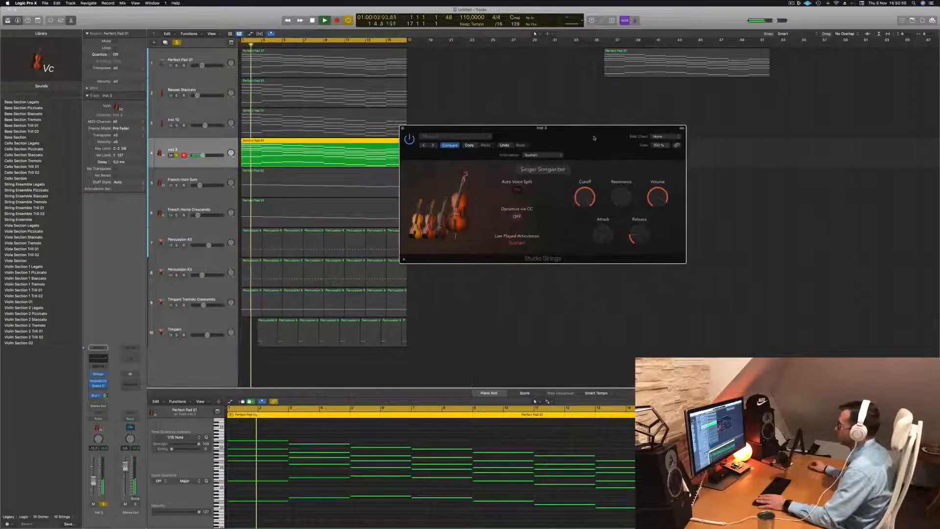
pyautogui.click(516, 217)
pyautogui.press('Return')
pyautogui.click(517, 216)
pyautogui.press('Return')
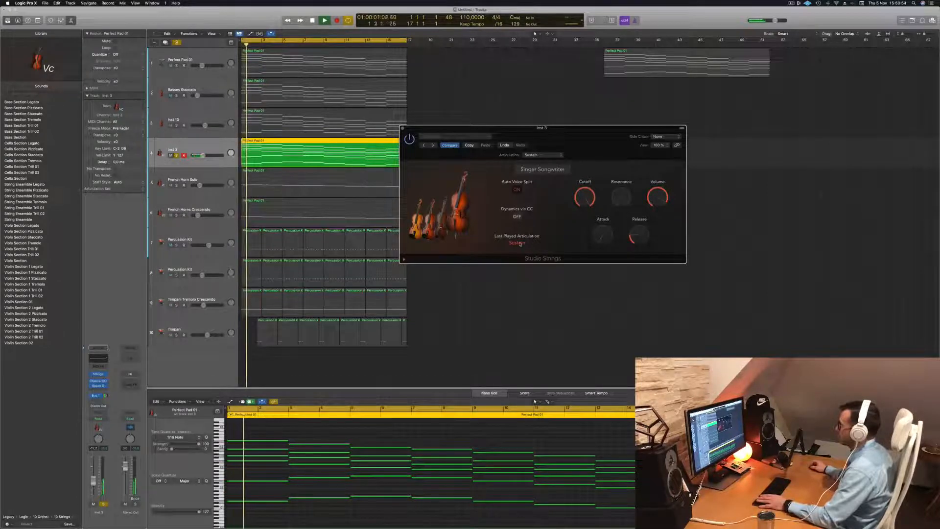
pyautogui.moveTo(620, 134); pyautogui.dragTo(651, 117)
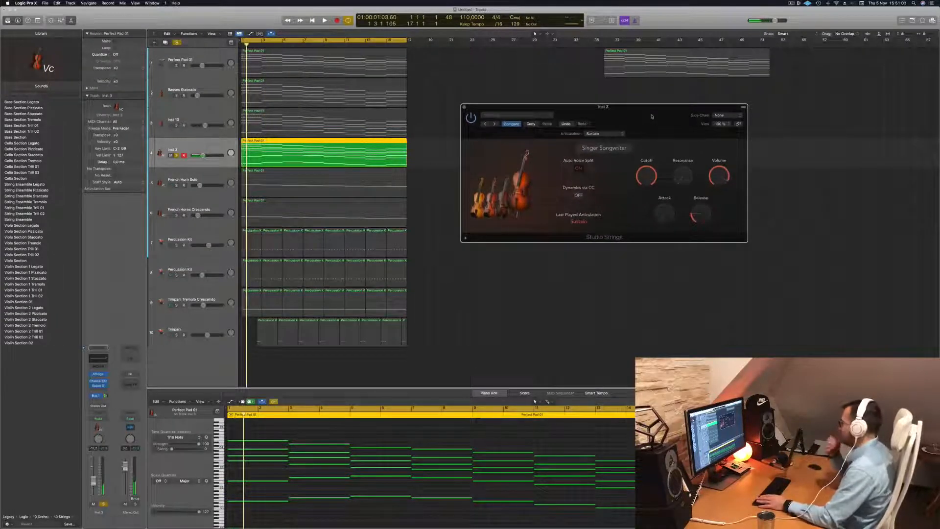
pyautogui.moveTo(652, 116); pyautogui.dragTo(629, 131)
# - Unsolo the Singer Songwriter strings, play them with the full mix from the start, and close the Studio Strings window
pyautogui.press('space')
pyautogui.click(195, 149)
pyautogui.press('s')
pyautogui.press('Return')
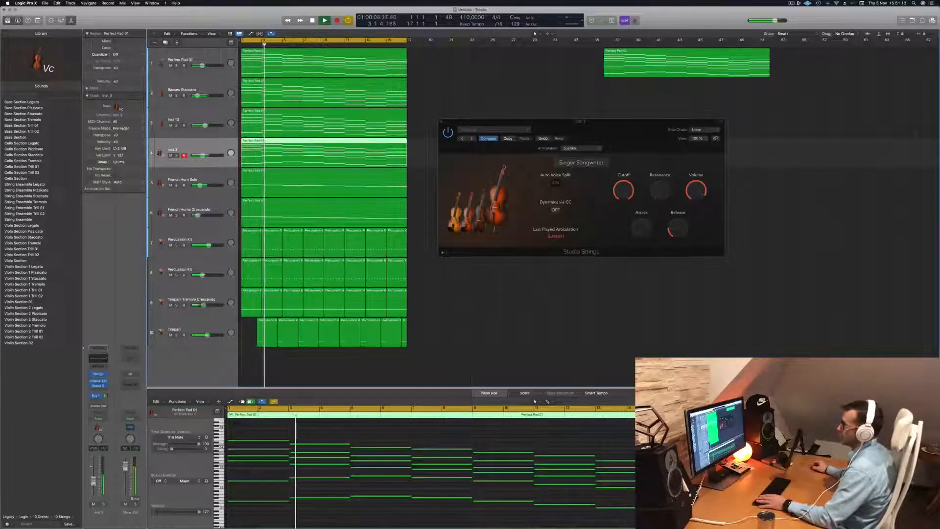
pyautogui.press('Return')
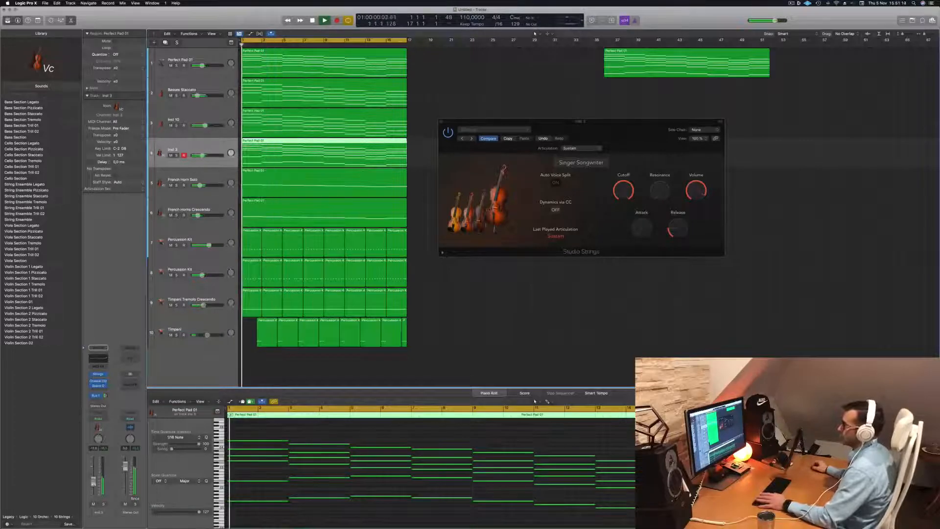
pyautogui.press('Return')
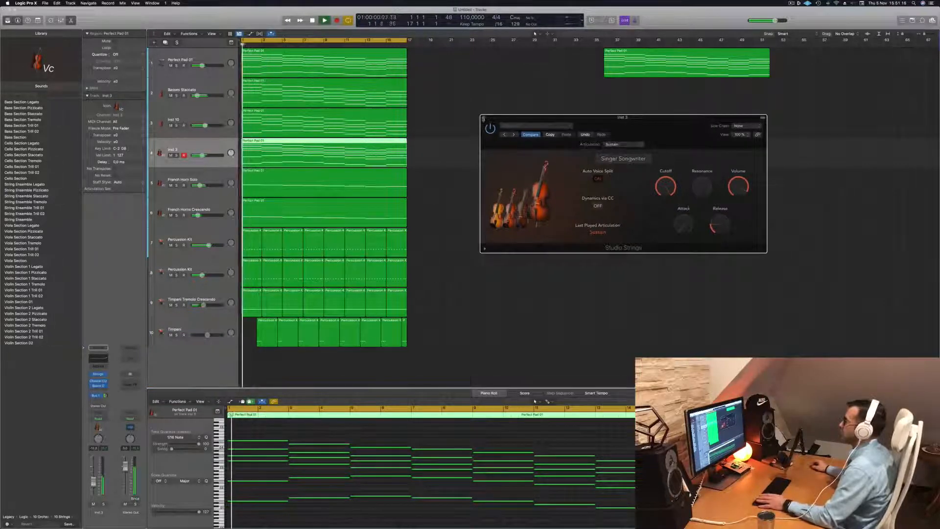
pyautogui.click(483, 118)
pyautogui.scroll(-5, 456, 193)
pyautogui.press('Return')
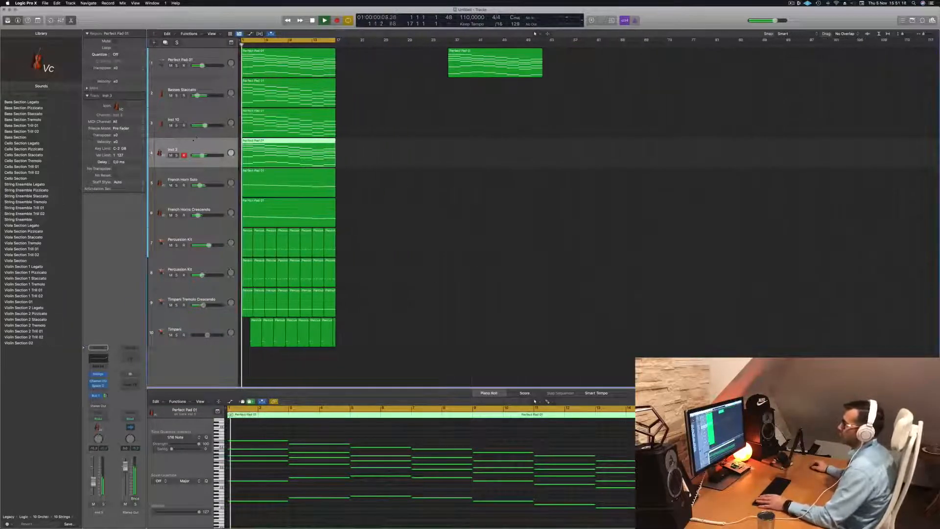
# - Check the Inst 10 track soloed against the mix and lower its volume slightly
pyautogui.click(177, 125)
pyautogui.click(177, 125)
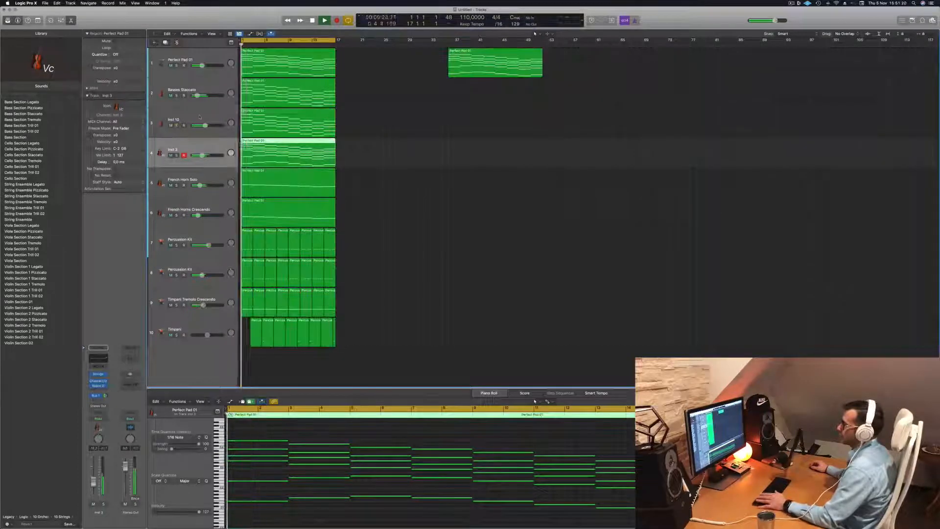
pyautogui.click(187, 120)
pyautogui.press('Return')
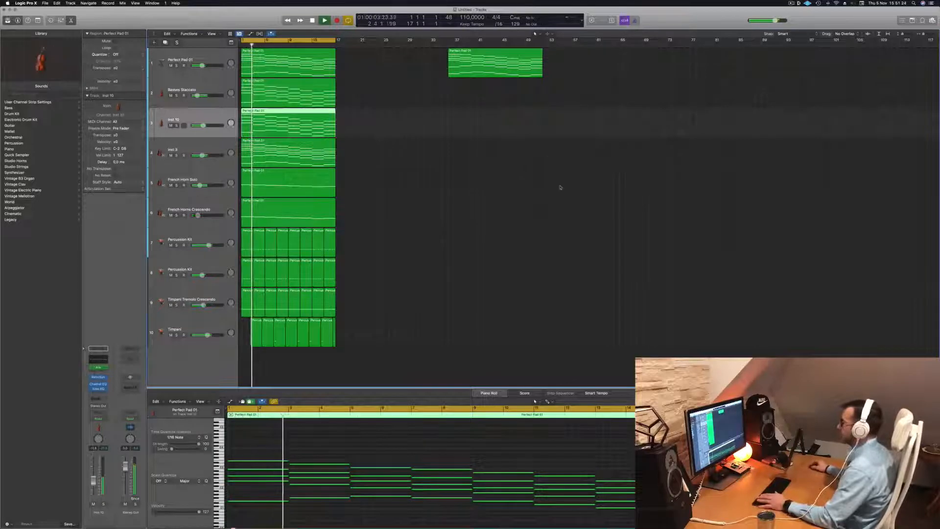
# - Listen to the full arrangement and select the Perfect Pad 01 track
pyautogui.scroll(5, 426, 178)
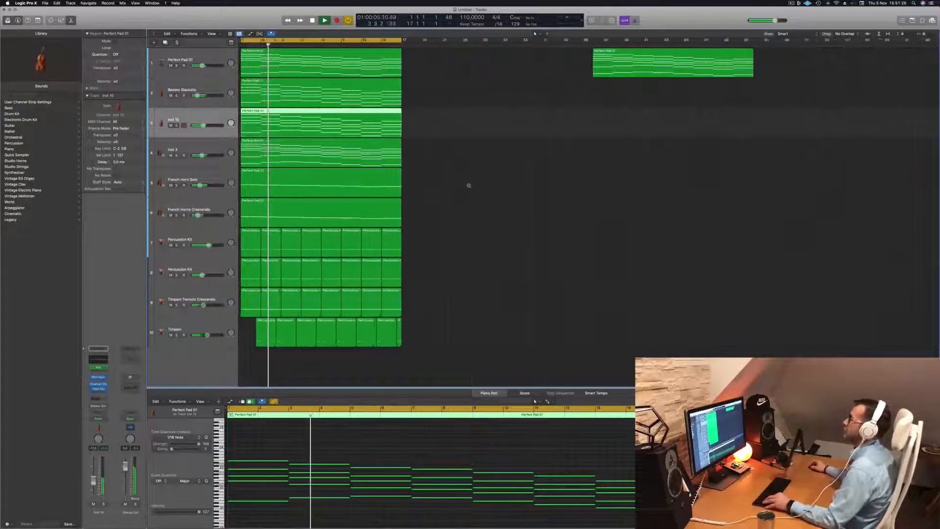
pyautogui.click(471, 225)
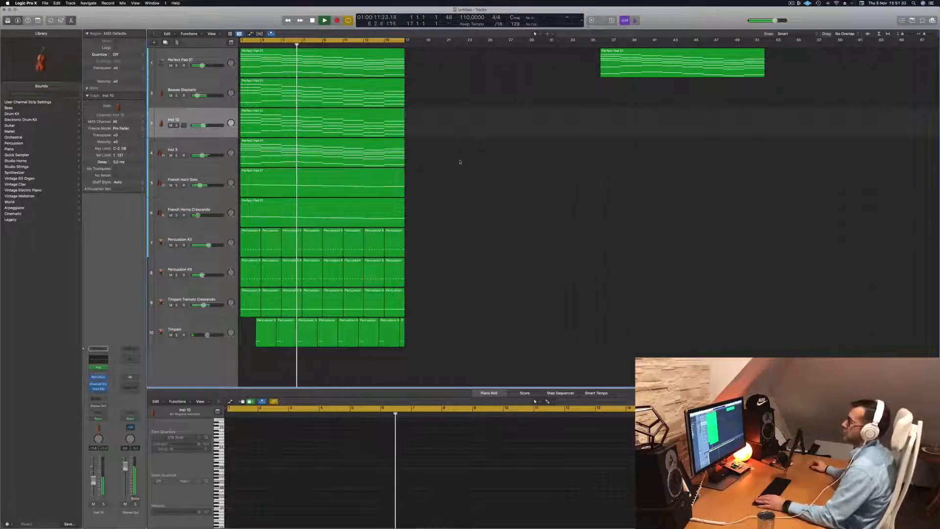
pyautogui.click(203, 205)
pyautogui.press('r')
pyautogui.click(210, 61)
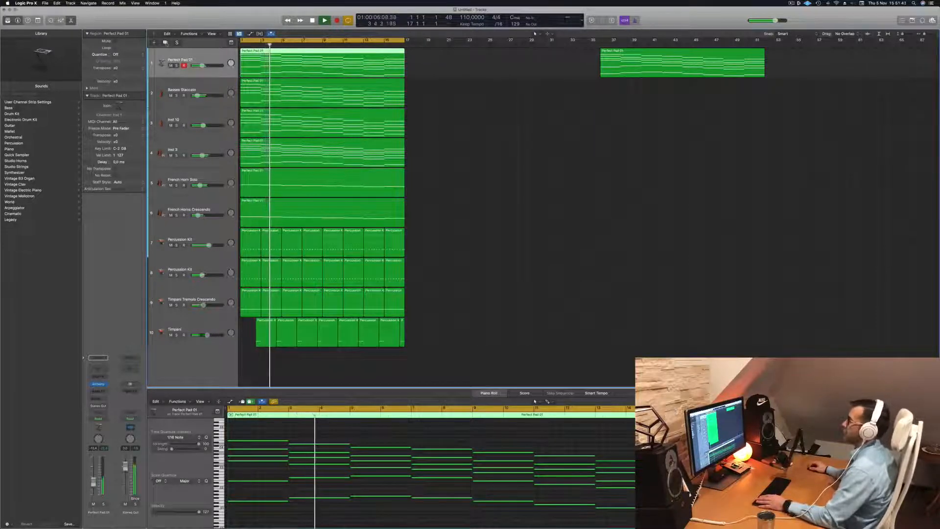
# - Repeat all the looped regions once, directly after the originals, and extend the cycle range to bar 33
pyautogui.click(474, 112)
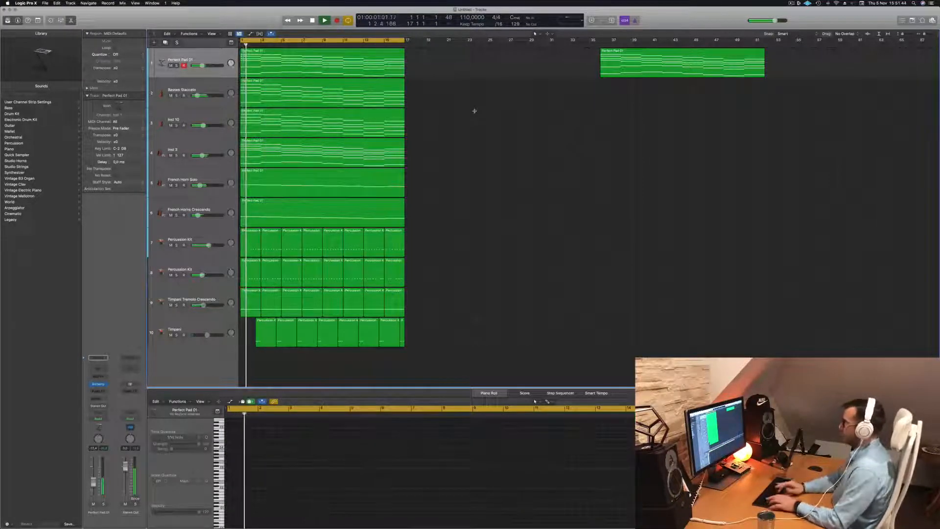
pyautogui.press('ctrl+super+r')
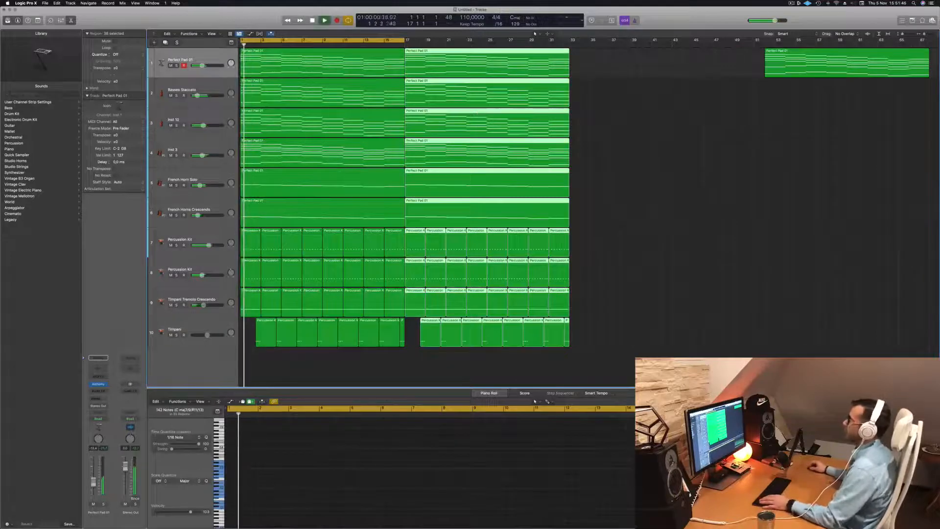
pyautogui.moveTo(405, 40); pyautogui.dragTo(569, 40)
# - Duplicate the Perfect Pad 01 track as an empty track and add a send to Bus 1
pyautogui.click(210, 61)
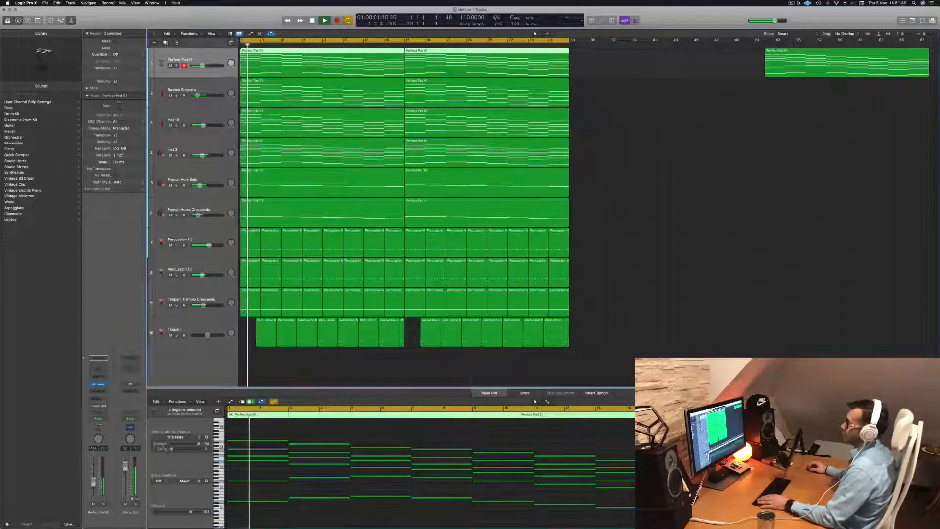
pyautogui.press('super+d')
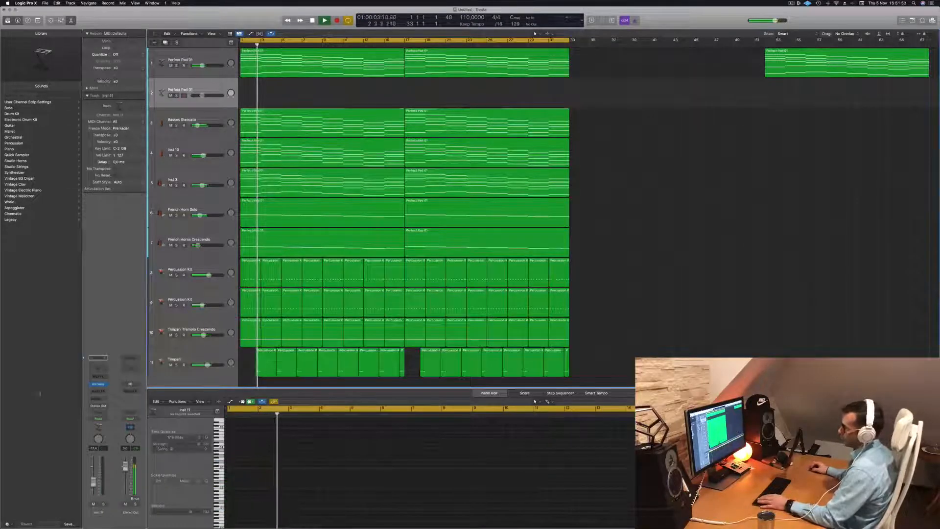
pyautogui.click(98, 398)
pyautogui.moveTo(96, 406)
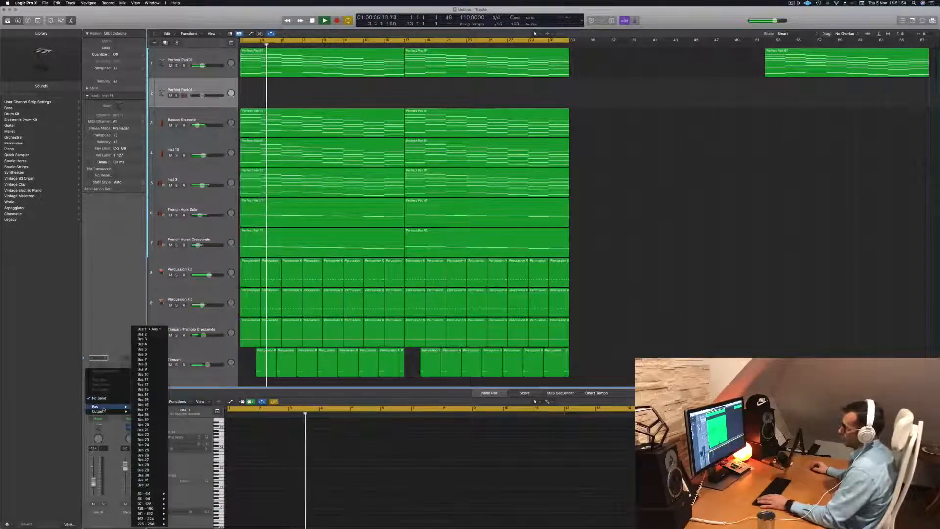
pyautogui.click(142, 328)
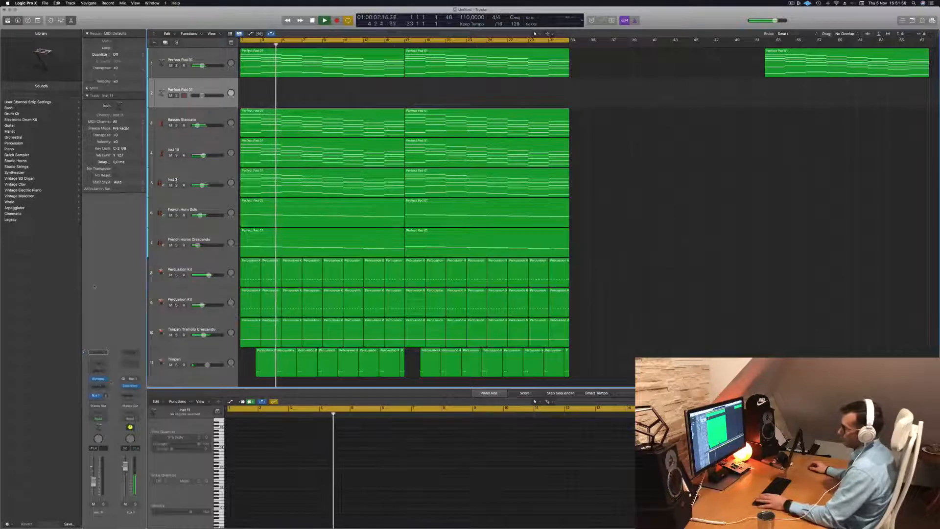
# - Open Alchemy on the duplicated pad track and filter its presets to the Pads category and Fast Attack subcategory
pyautogui.press('space')
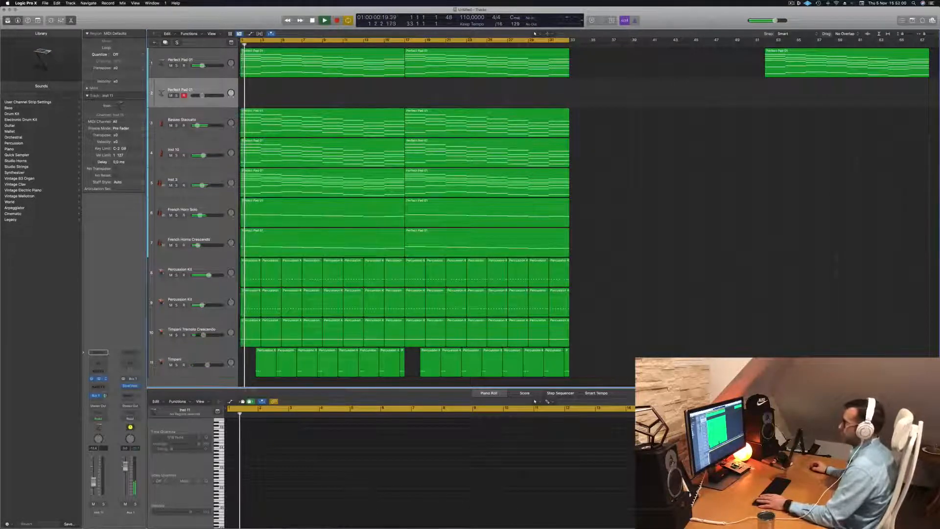
pyautogui.moveTo(432, 91); pyautogui.dragTo(409, 94)
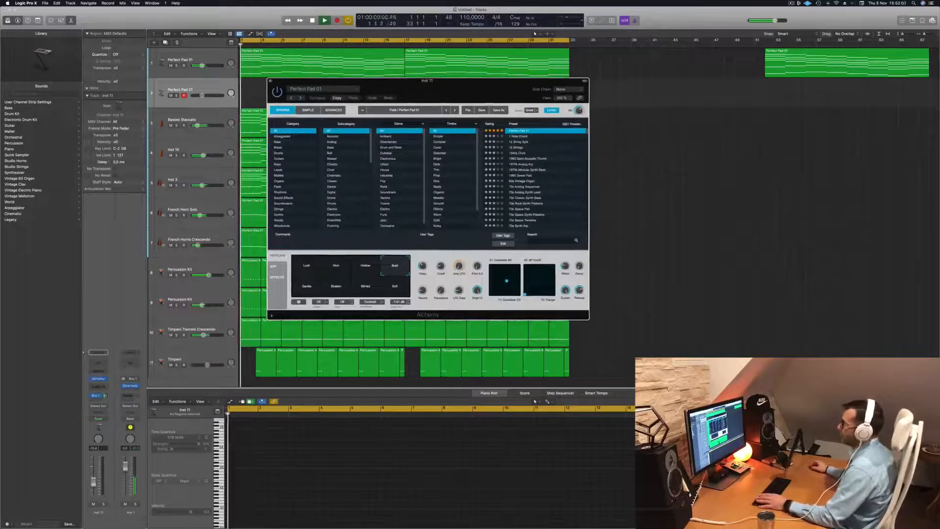
pyautogui.click(296, 187)
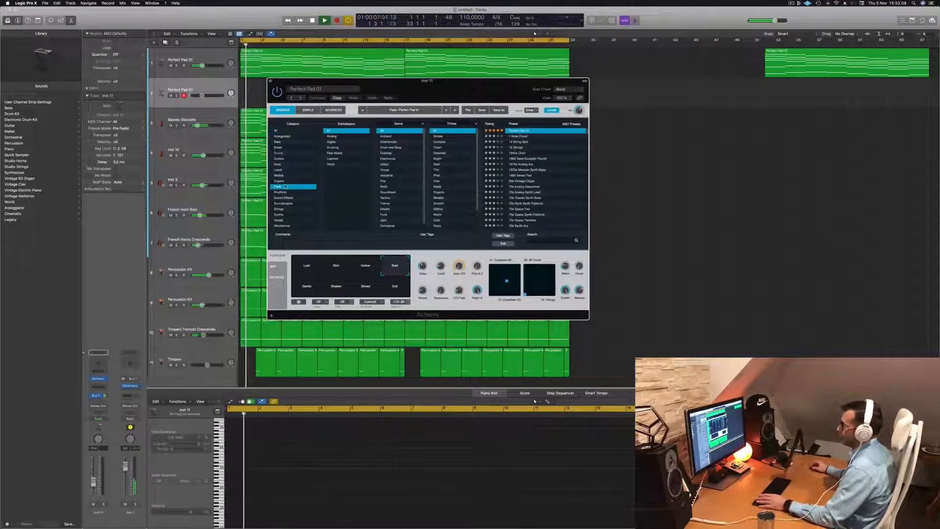
pyautogui.scroll(-2, 457, 201)
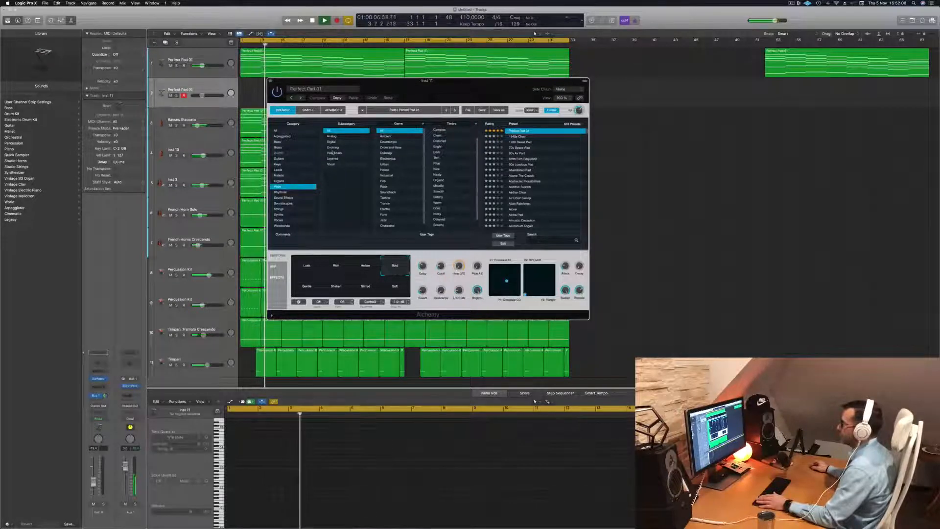
pyautogui.click(335, 153)
pyautogui.moveTo(446, 89); pyautogui.dragTo(512, 133)
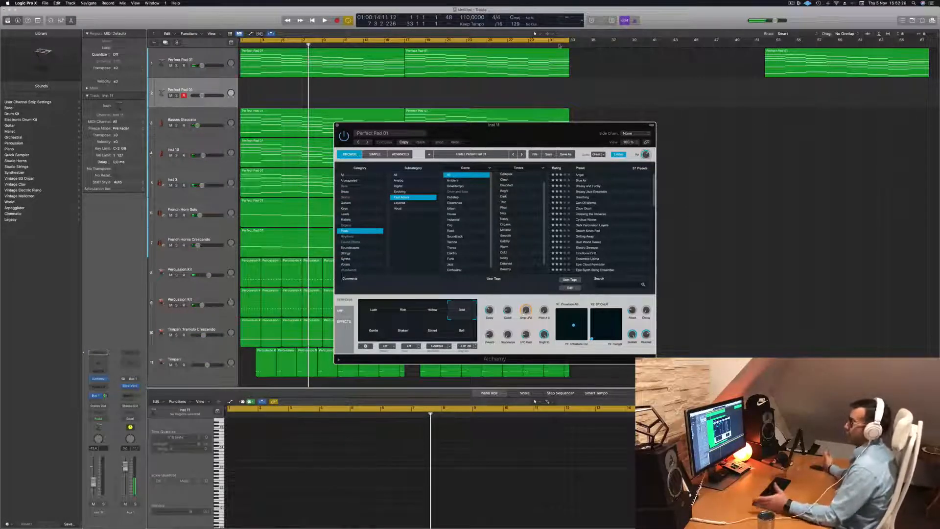
pyautogui.press('space')
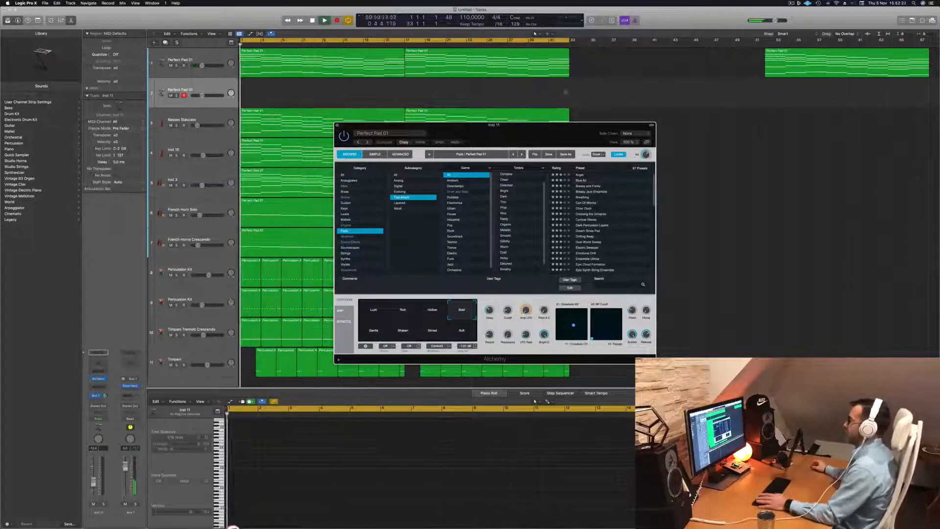
# - Load the Breathing preset in Alchemy and show the Musical Typing keyboard clear of the plug-in window
pyautogui.moveTo(534, 131); pyautogui.dragTo(460, 138)
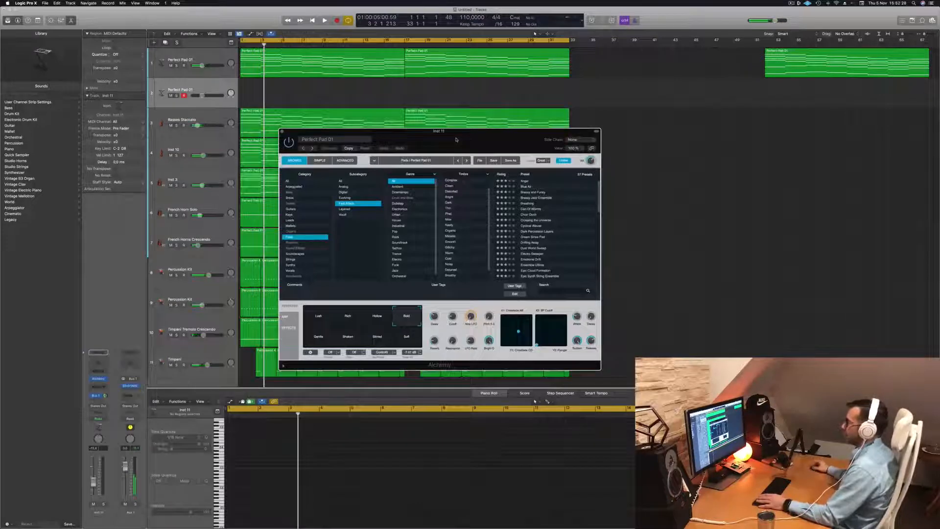
pyautogui.click(536, 204)
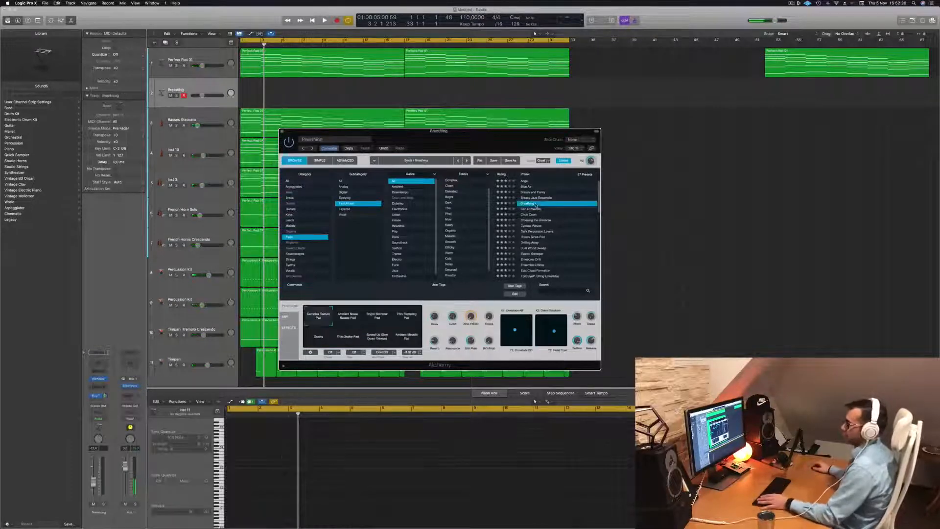
pyautogui.press('f')
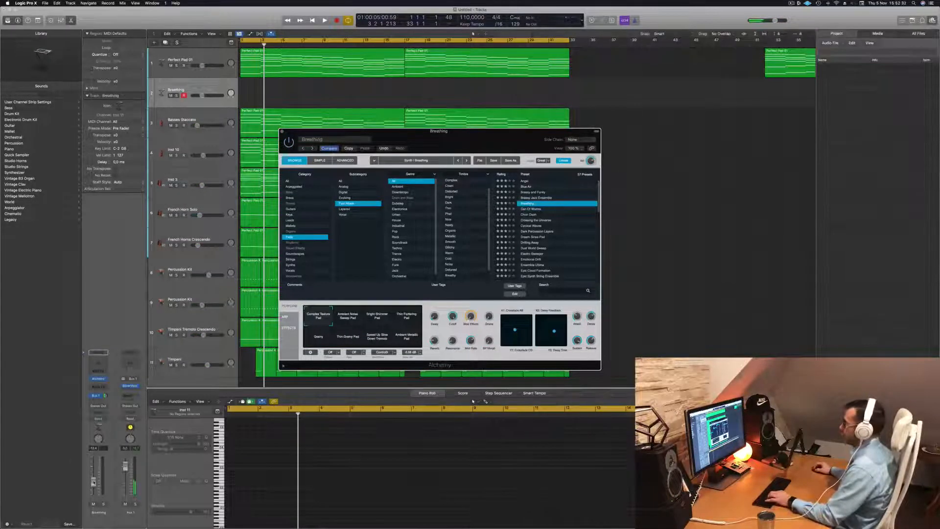
pyautogui.press('f')
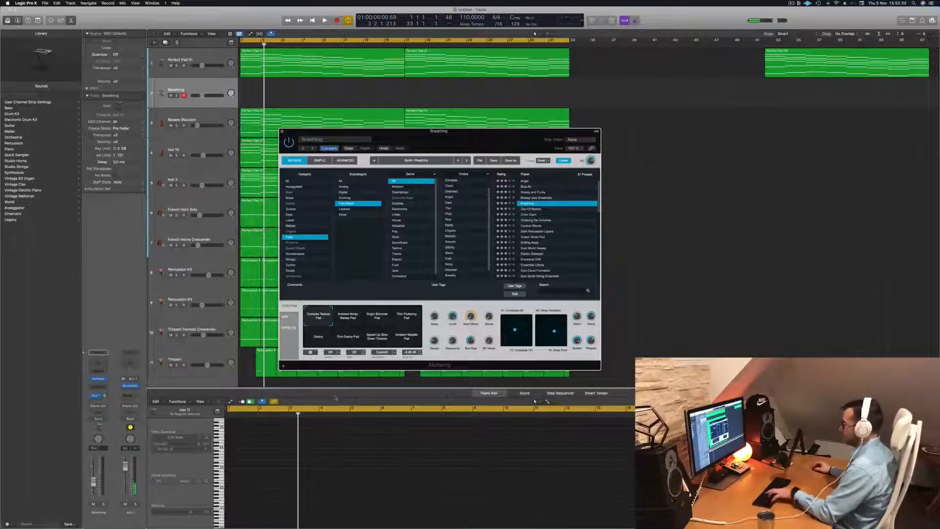
pyautogui.press('super+k')
pyautogui.moveTo(504, 137); pyautogui.dragTo(619, 172)
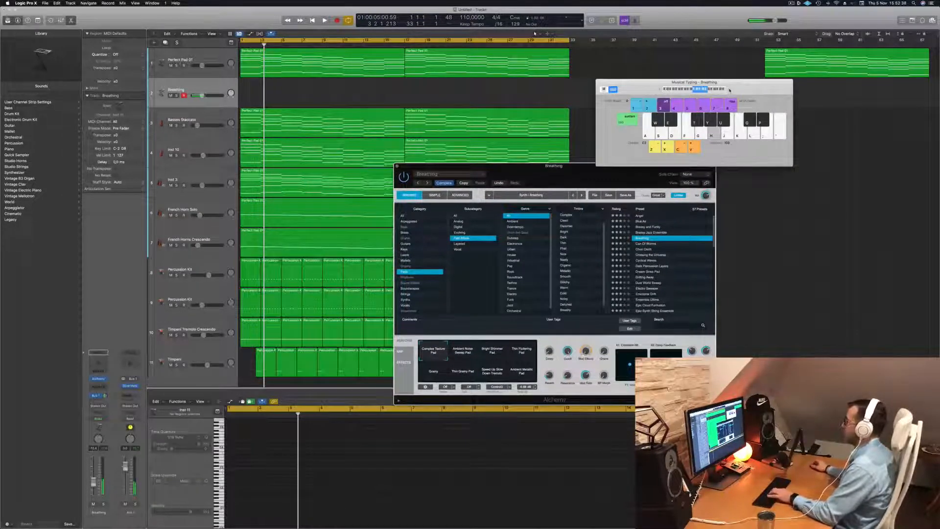
# - Play the arrangement while trying notes with the Breathing sound and raise that track's volume
pyautogui.press('space')
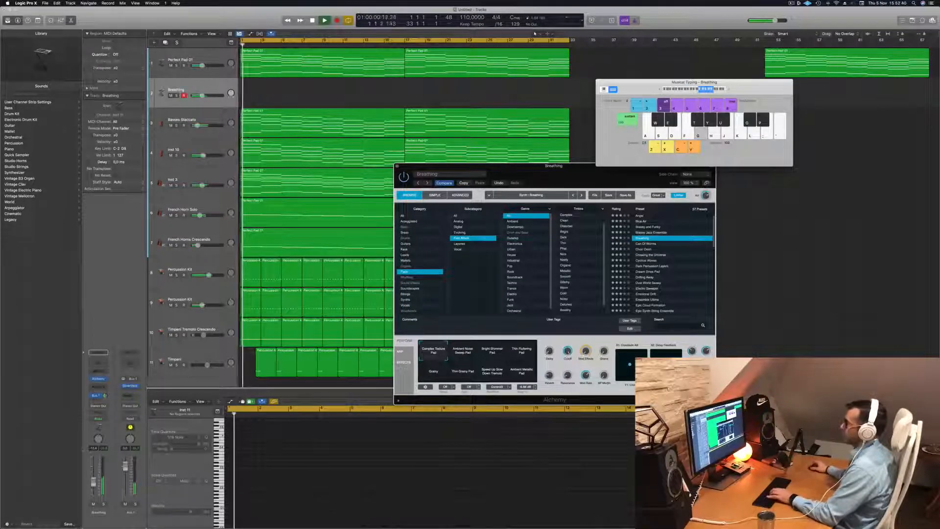
pyautogui.moveTo(94, 483); pyautogui.dragTo(94, 479)
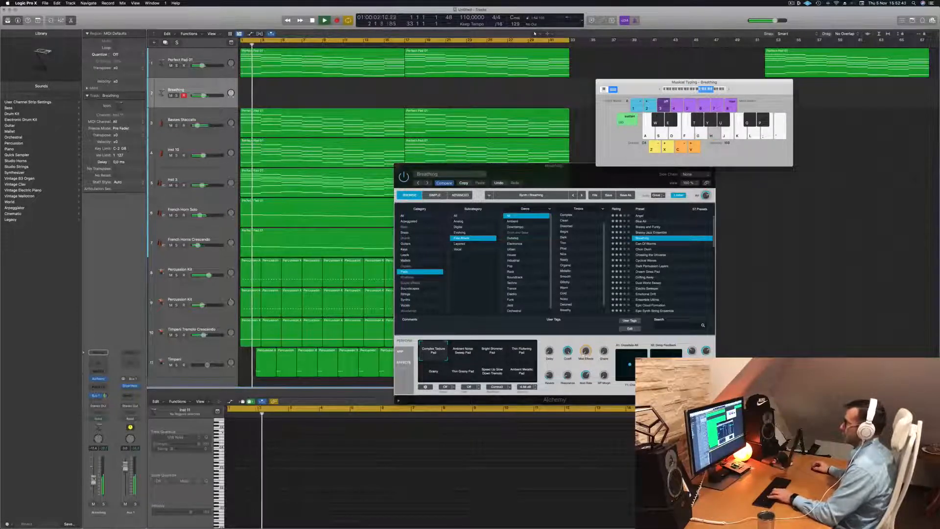
pyautogui.press('d')
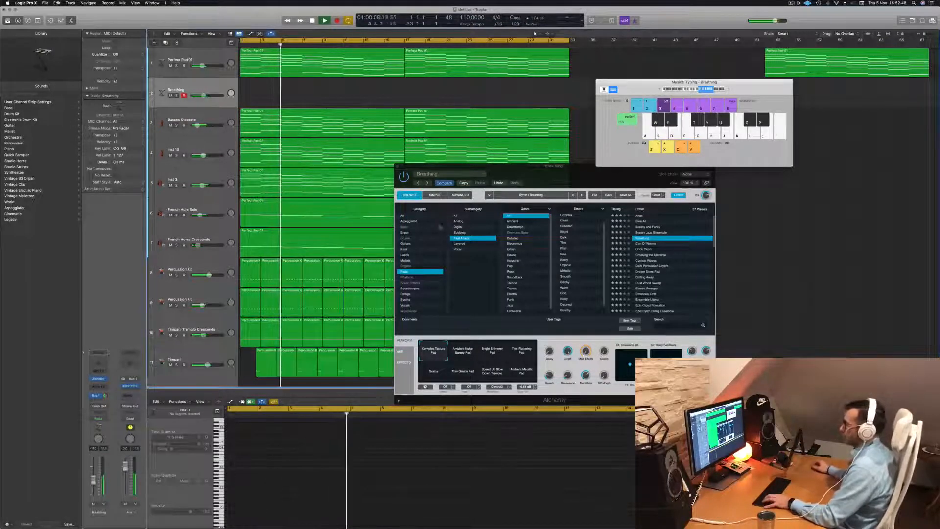
pyautogui.moveTo(502, 166); pyautogui.dragTo(533, 148)
pyautogui.moveTo(96, 478); pyautogui.dragTo(97, 474)
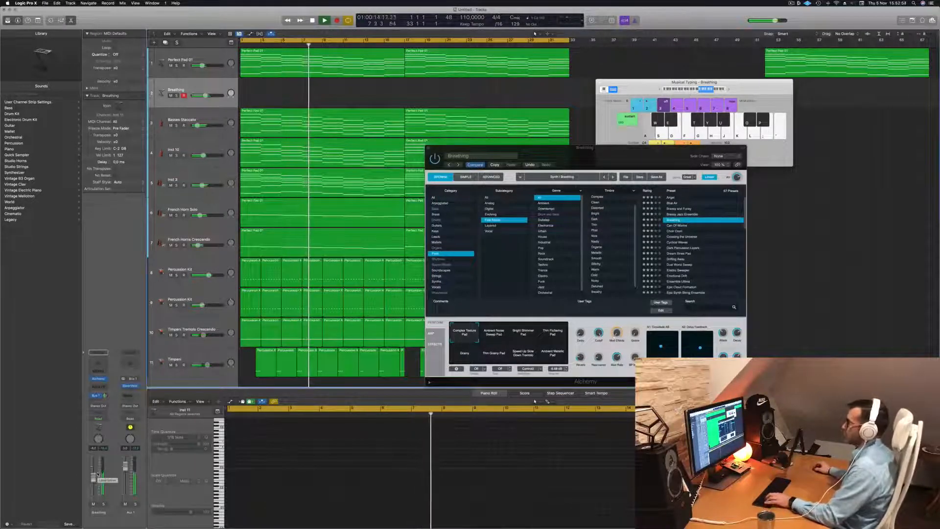
# - Audition Breathing's Ambient Noise Sweep Pad and Bright Shimmer Pad variations against the arrangement
pyautogui.press('a')
pyautogui.press('s')
pyautogui.click(498, 338)
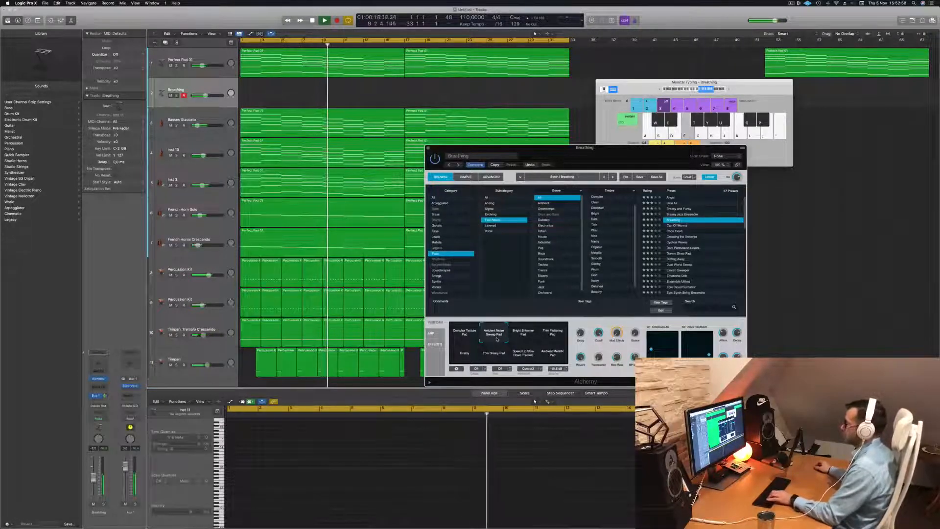
pyautogui.click(524, 333)
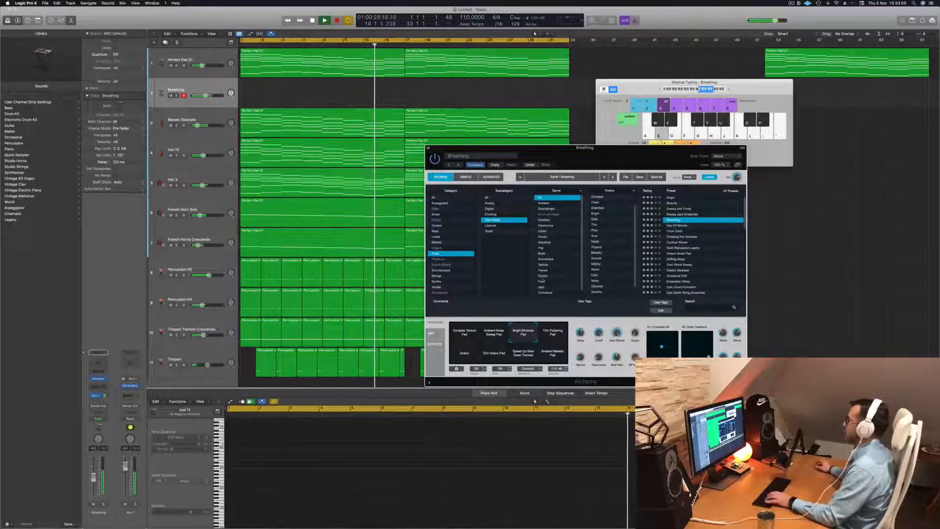
# - Audition the 90s Luscious Pad preset with the Inst 3 track muted, keeping the typing keyboard accessible
pyautogui.scroll(1, 703, 235)
pyautogui.click(678, 198)
pyautogui.moveTo(640, 160); pyautogui.dragTo(597, 79)
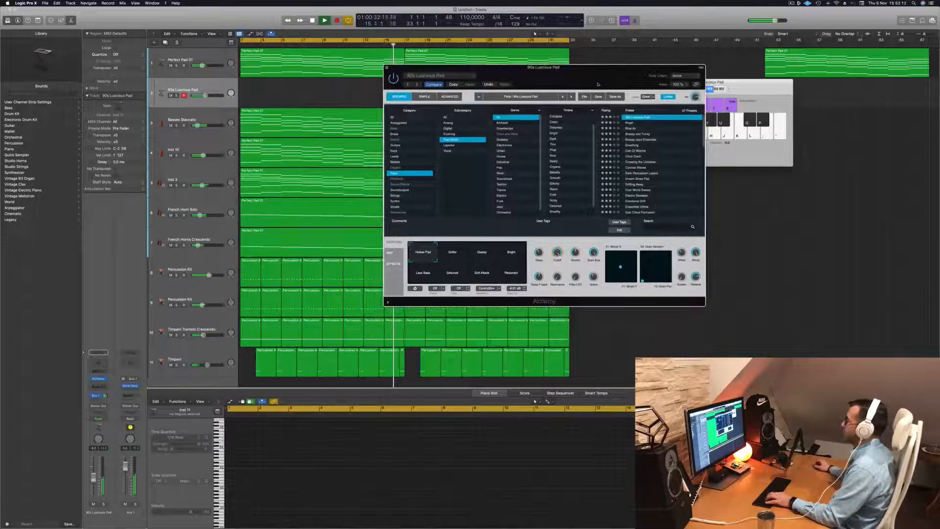
pyautogui.moveTo(751, 90); pyautogui.dragTo(784, 100)
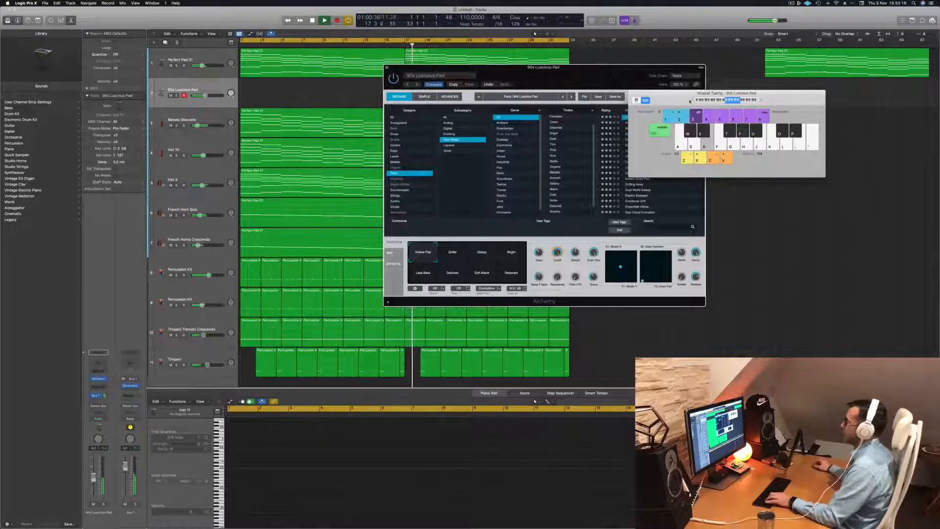
pyautogui.moveTo(606, 79); pyautogui.dragTo(636, 170)
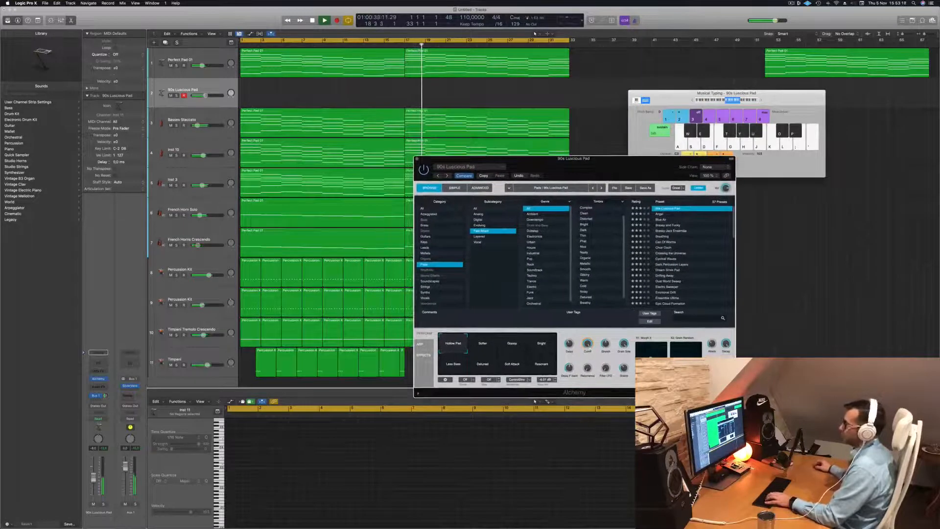
pyautogui.click(170, 185)
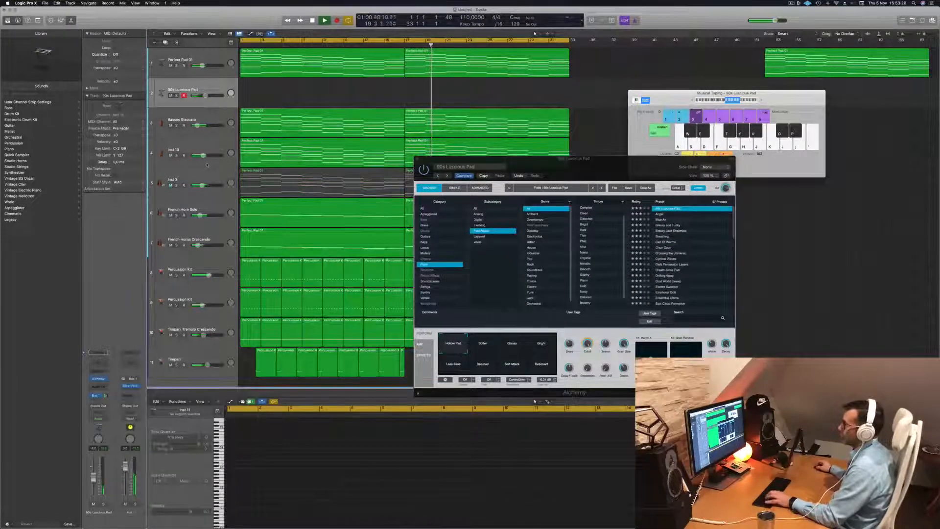
pyautogui.moveTo(585, 168); pyautogui.dragTo(588, 149)
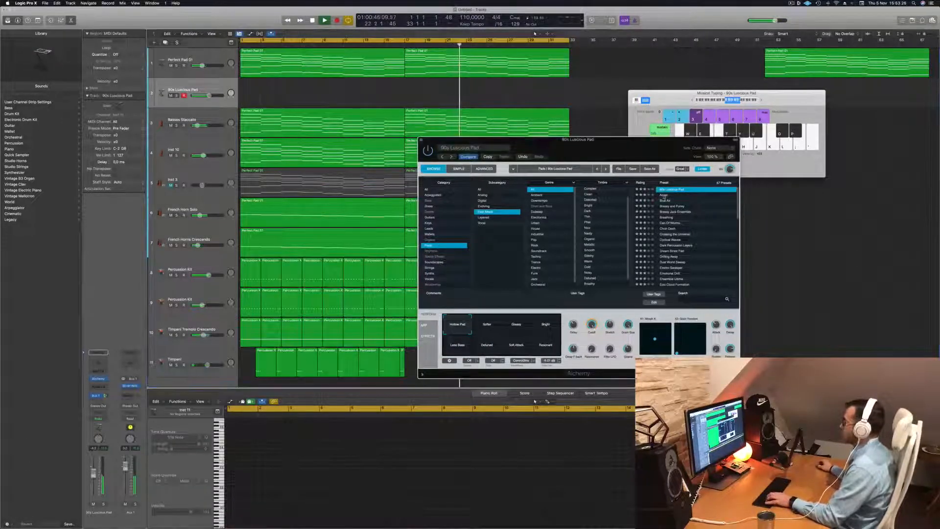
# - Audition the Angel preset and load the Blue Air preset in Alchemy
pyautogui.click(663, 195)
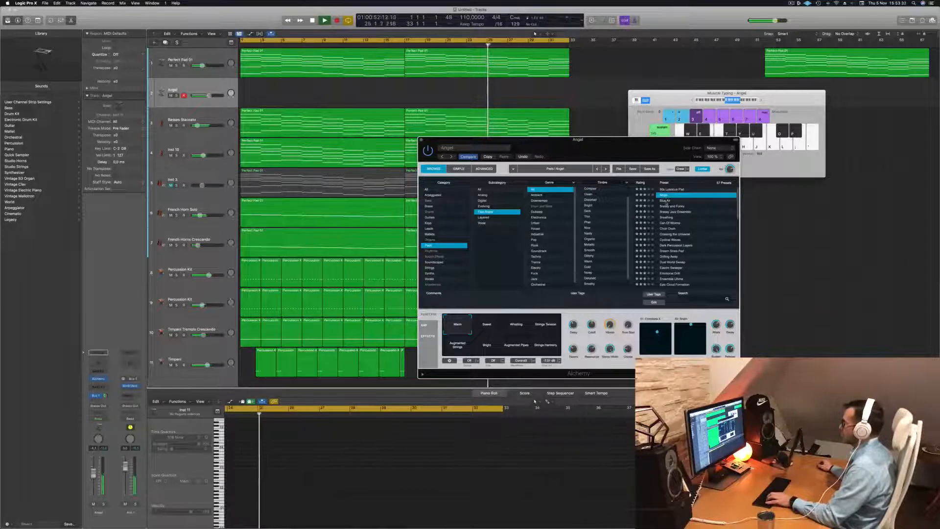
pyautogui.click(666, 201)
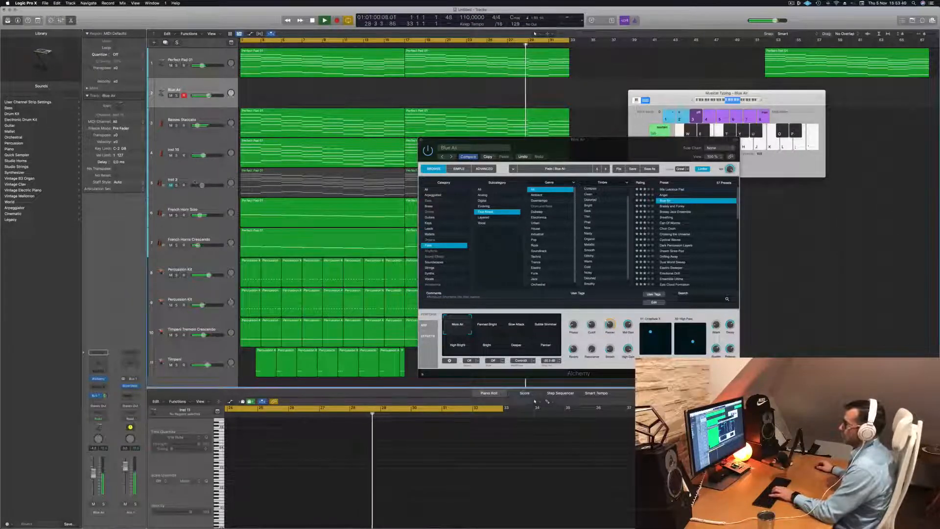
# - Bring the Inst 3 track back into the mix and open its Channel EQ to inspect the frequencies
pyautogui.click(190, 180)
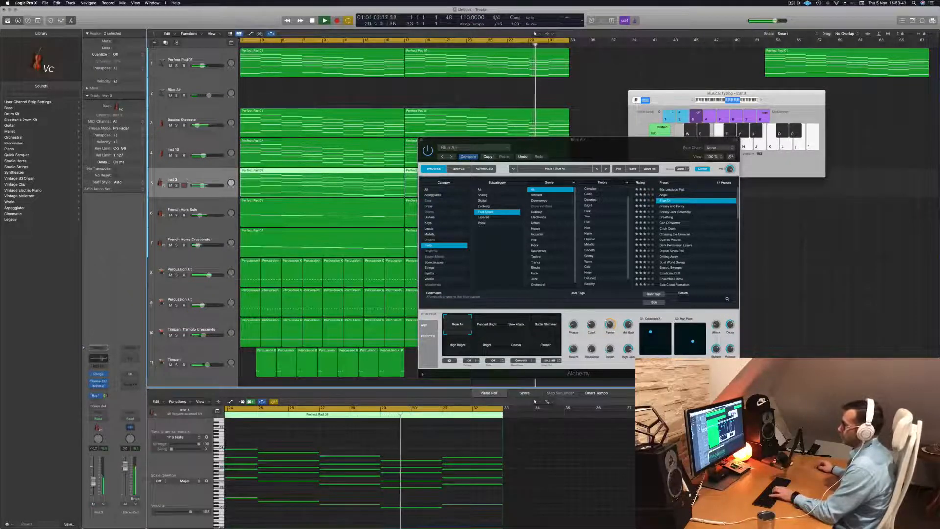
pyautogui.click(101, 358)
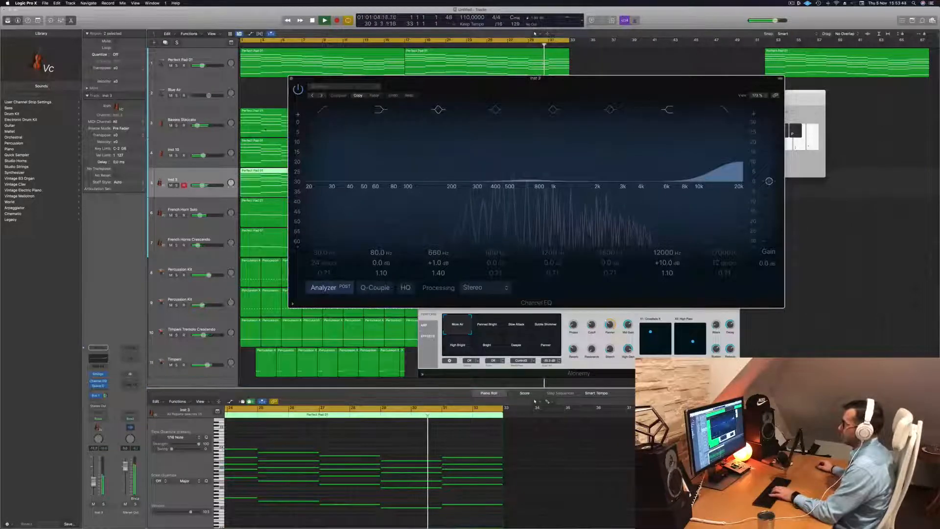
pyautogui.moveTo(514, 80); pyautogui.dragTo(696, 117)
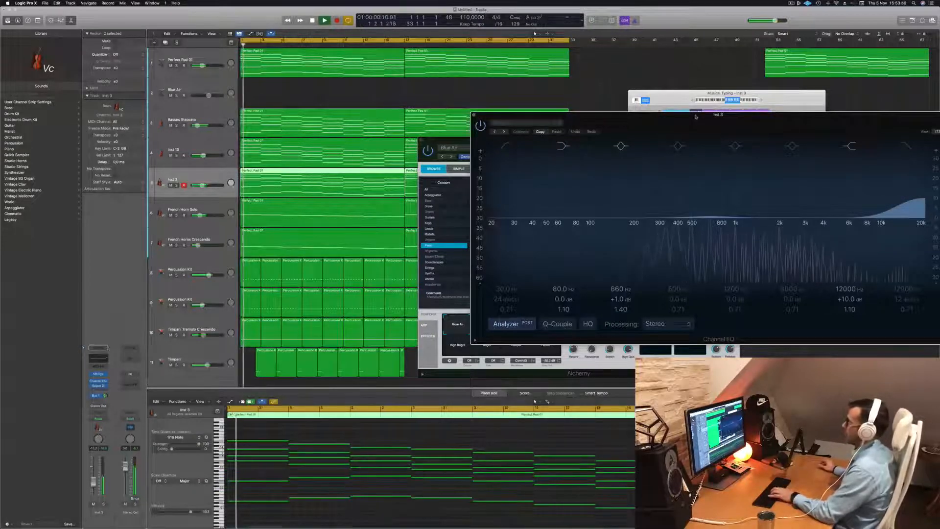
pyautogui.moveTo(688, 119); pyautogui.dragTo(618, 121)
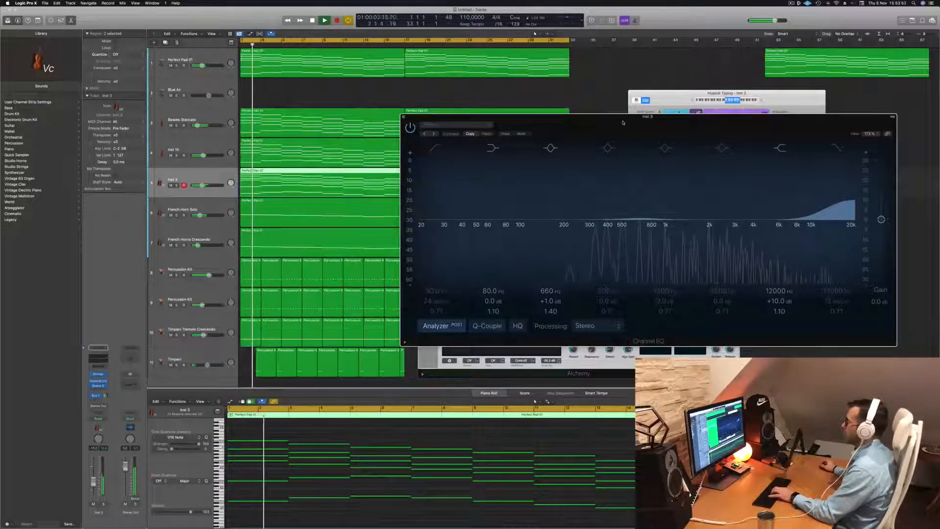
# - Return to the Blue Air track, move the EQ window out of the way and raise the track's volume slightly
pyautogui.click(216, 86)
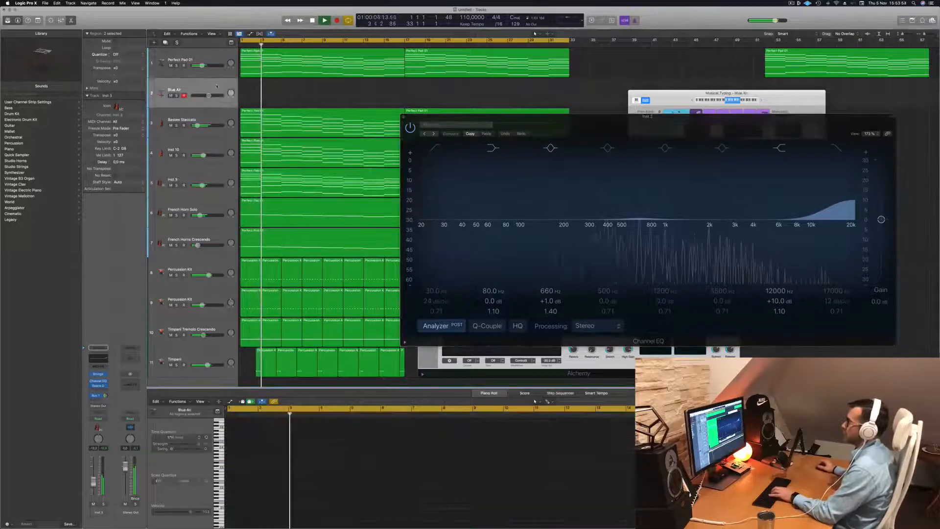
pyautogui.moveTo(612, 121); pyautogui.dragTo(605, 175)
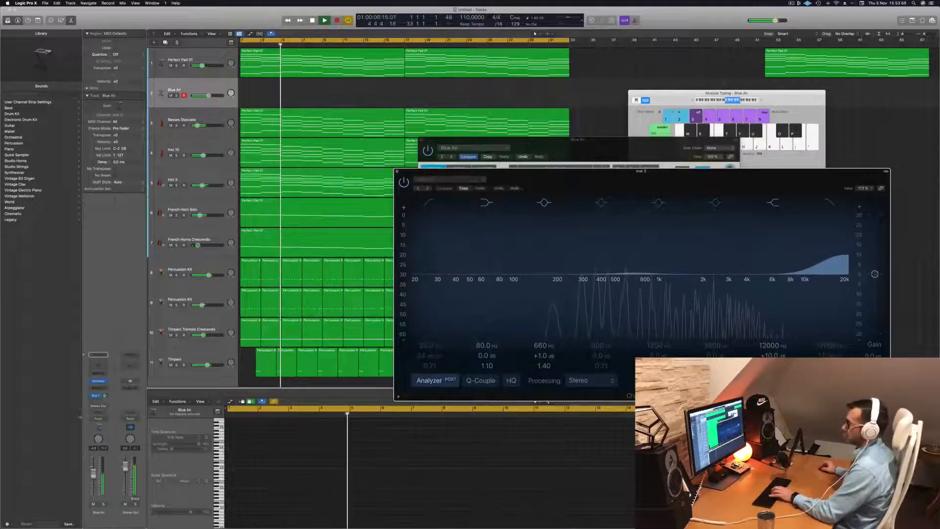
pyautogui.moveTo(93, 473); pyautogui.dragTo(93, 471)
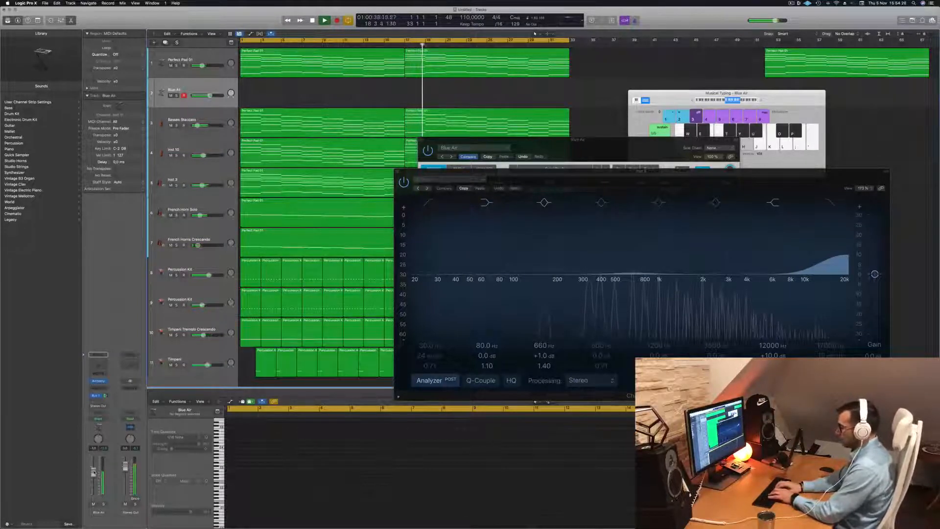
# - Record an improvised melody on the Blue Air track from about bar 19 to the end of the cycle
pyautogui.press('r')
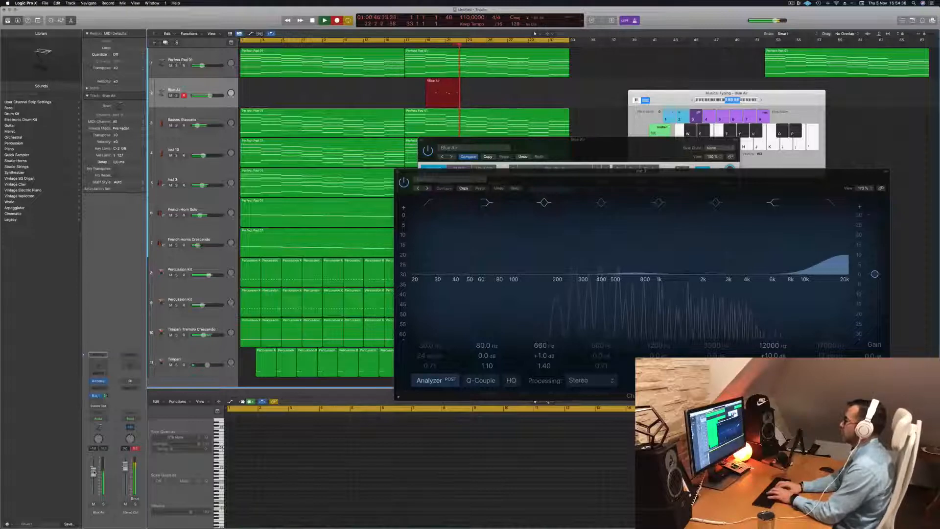
pyautogui.press('j')
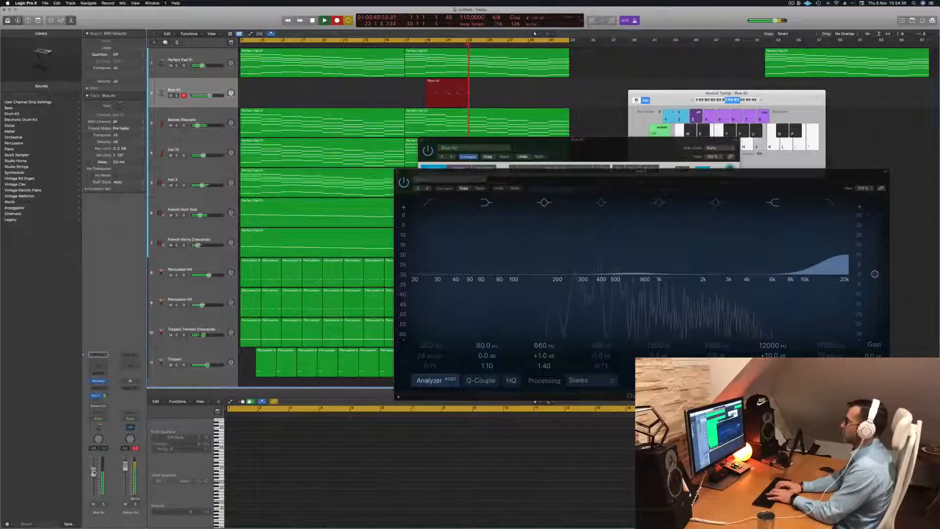
pyautogui.press(';')
pyautogui.press('h')
pyautogui.press('l')
pyautogui.press(';')
pyautogui.press('l')
pyautogui.press('j')
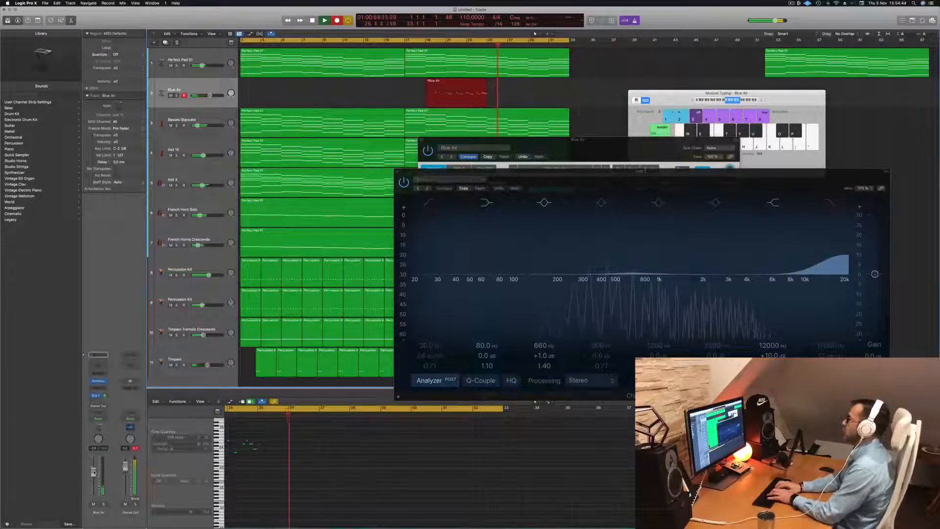
pyautogui.press(';')
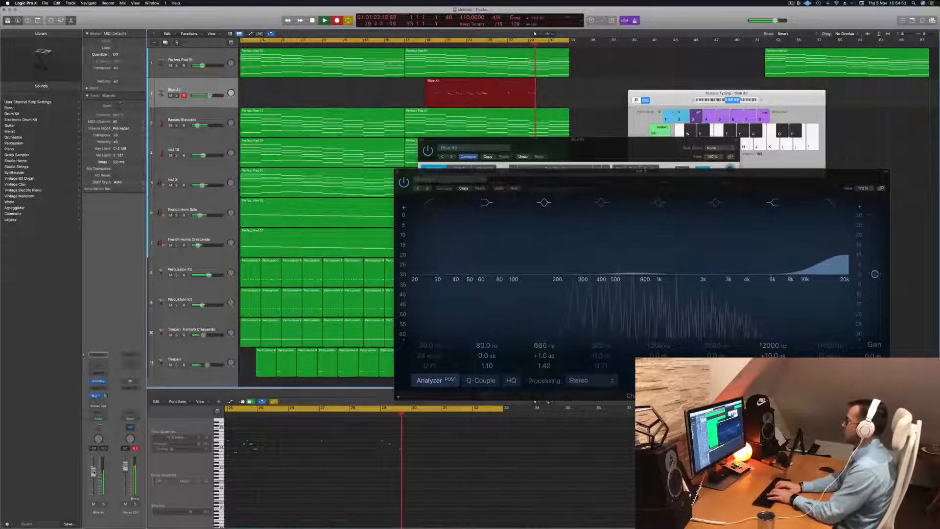
pyautogui.press(';')
pyautogui.press('j')
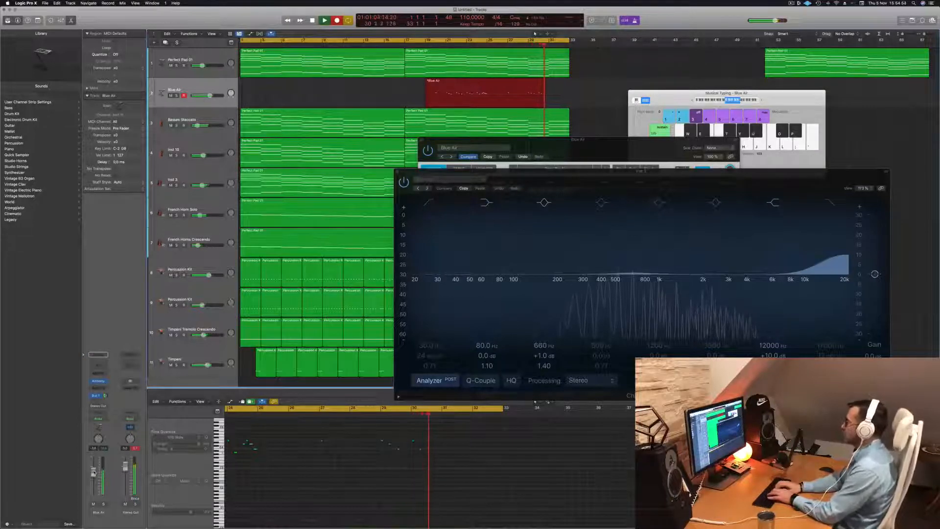
pyautogui.press(';')
pyautogui.press('j')
pyautogui.press('h')
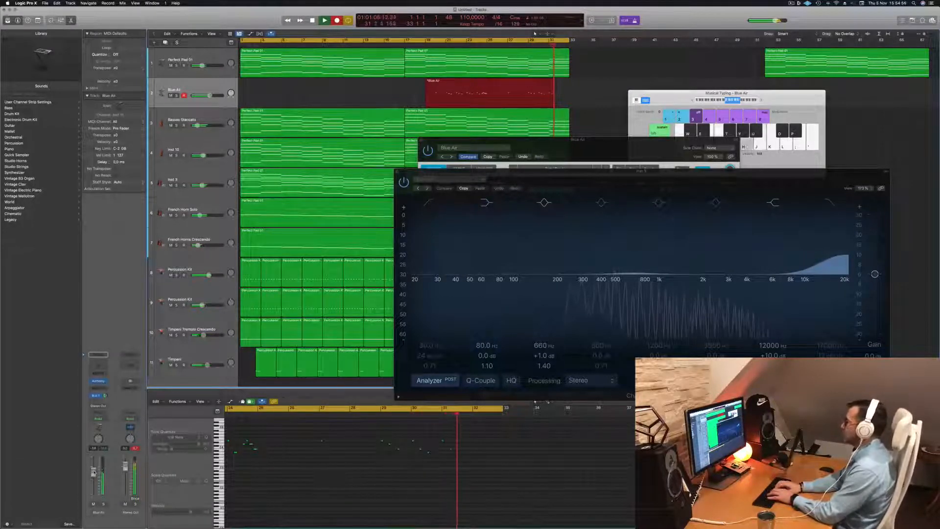
pyautogui.press(';')
pyautogui.press('j')
pyautogui.press('h')
pyautogui.press('h')
pyautogui.press('j')
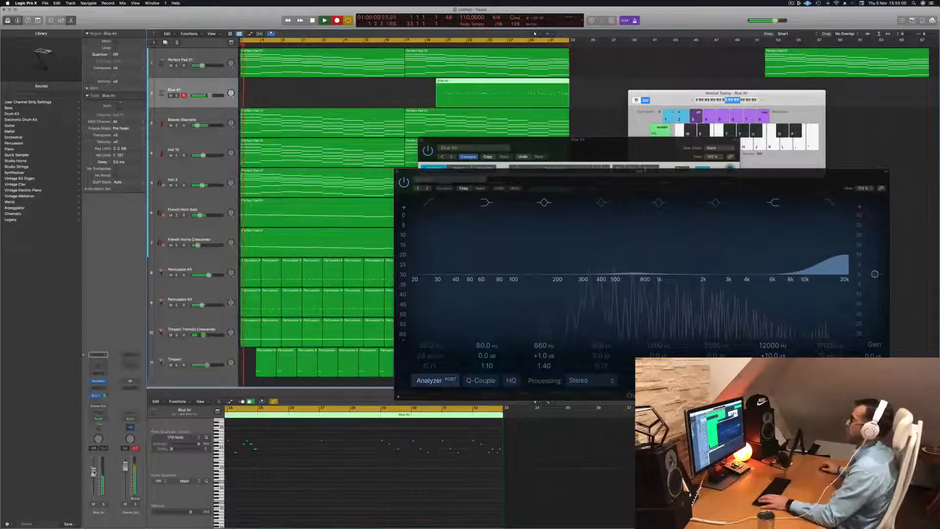
pyautogui.press('space')
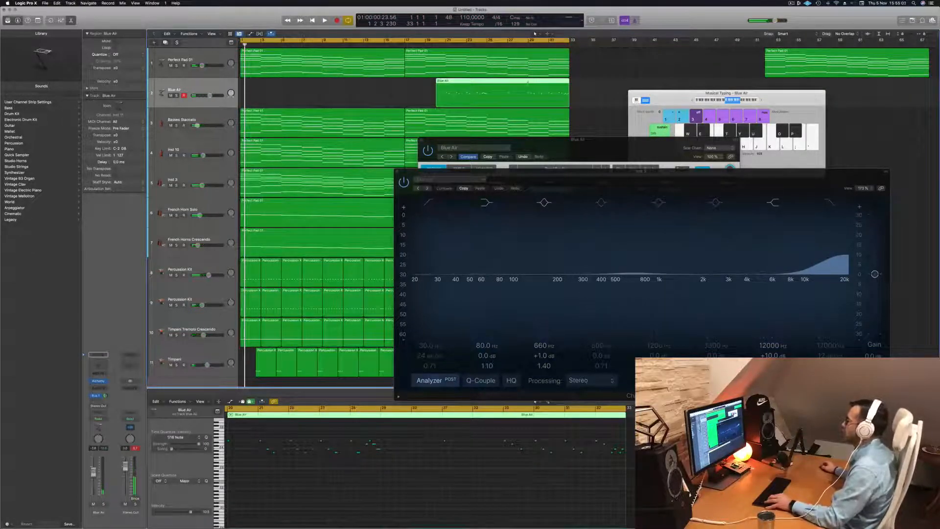
# - Split the Blue Air recording at bar 29, delete the earlier part and move the remaining four bars to bar 1
pyautogui.keyDown('super'); pyautogui.doubleClick(528, 89); pyautogui.keyUp('super')
pyautogui.click(510, 81)
pyautogui.press('BackSpace')
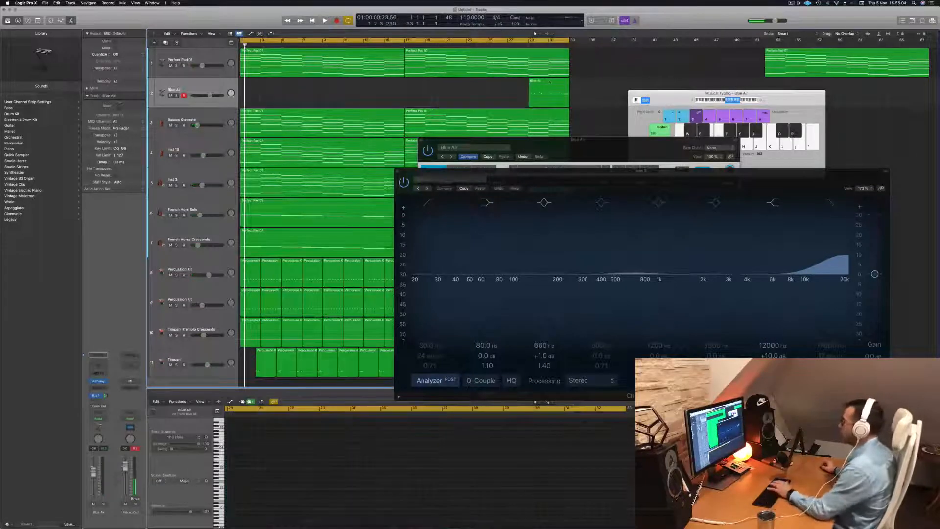
pyautogui.moveTo(549, 82); pyautogui.dragTo(240, 88)
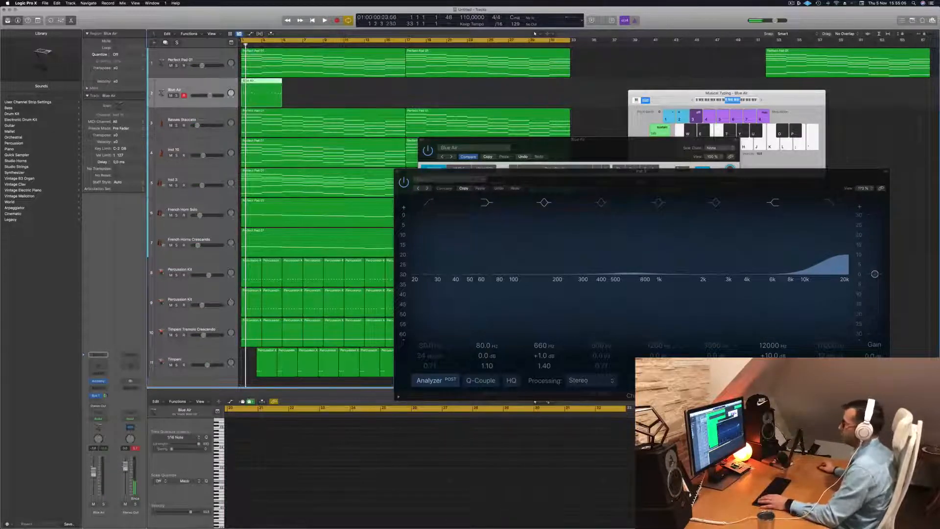
# - Open the Blue Air region in the Piano Roll, enlarge its notes and play the phrase
pyautogui.press('e')
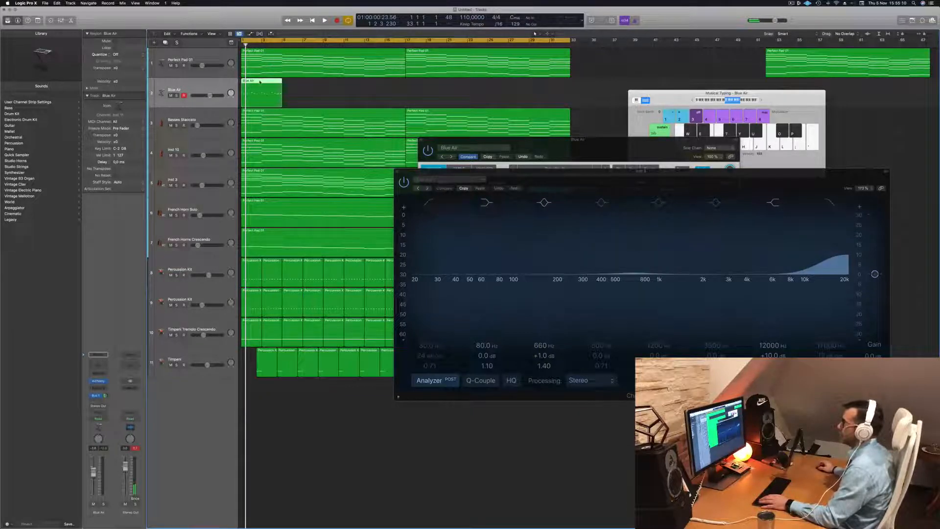
pyautogui.press('e')
pyautogui.press('space')
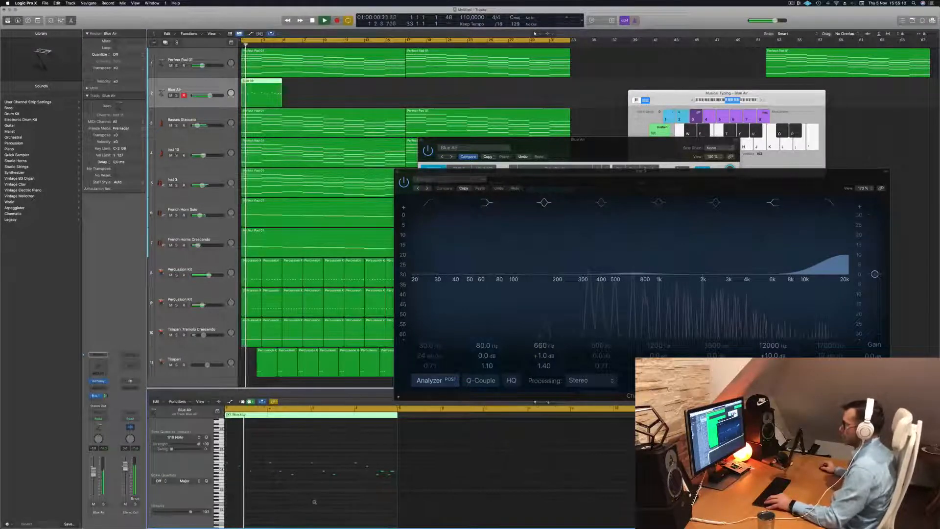
pyautogui.scroll(3, 314, 501)
pyautogui.press('space')
pyautogui.press('space')
pyautogui.scroll(3, 263, 457)
pyautogui.press('space')
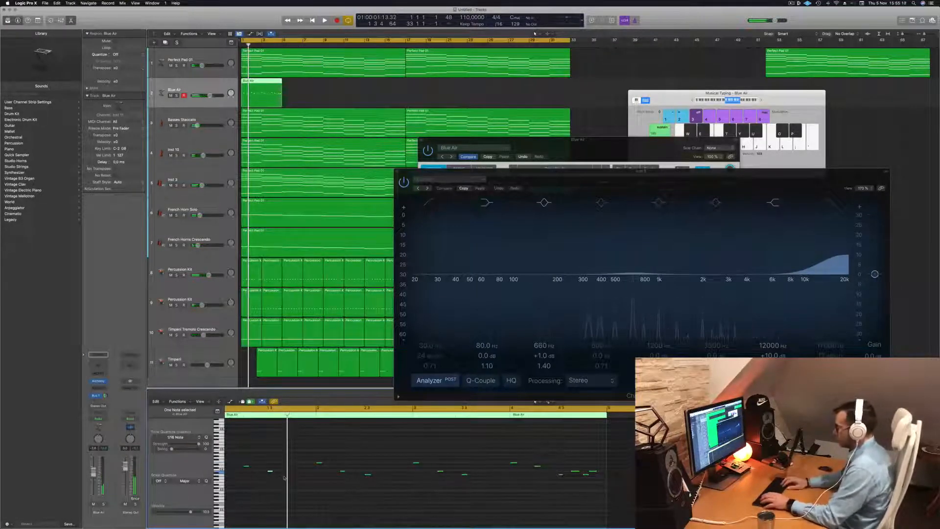
# - Adjust the final note of the Blue Air phrase just before bar 5 while playing the phrase repeatedly from the start
pyautogui.press('space')
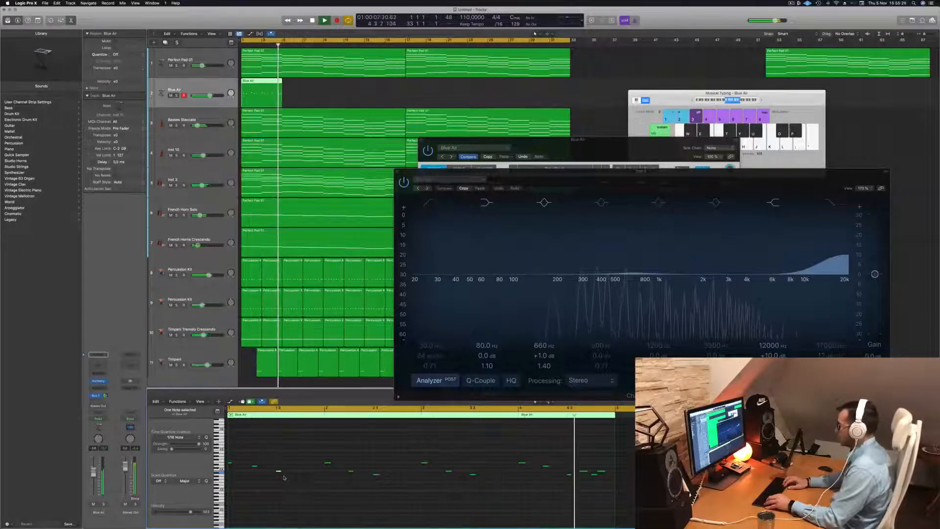
pyautogui.press('space')
pyautogui.press('space')
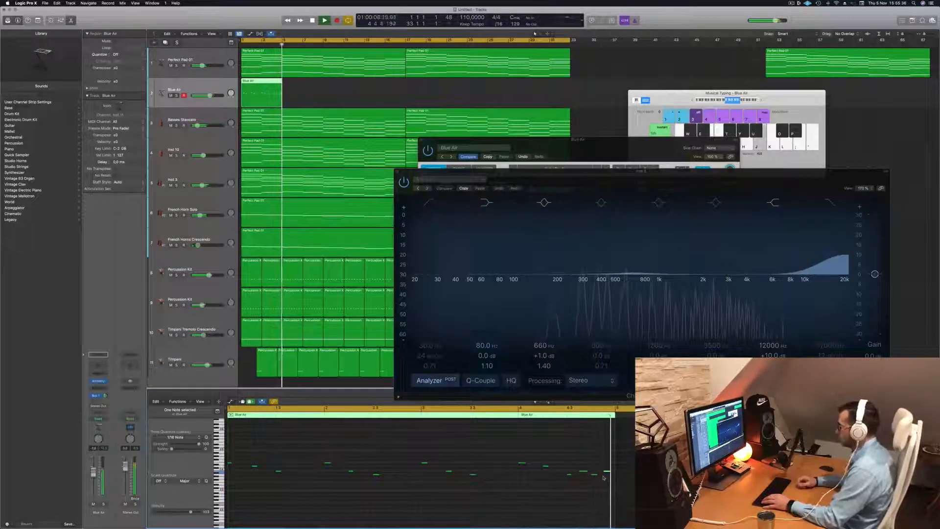
pyautogui.press('space')
pyautogui.press('space')
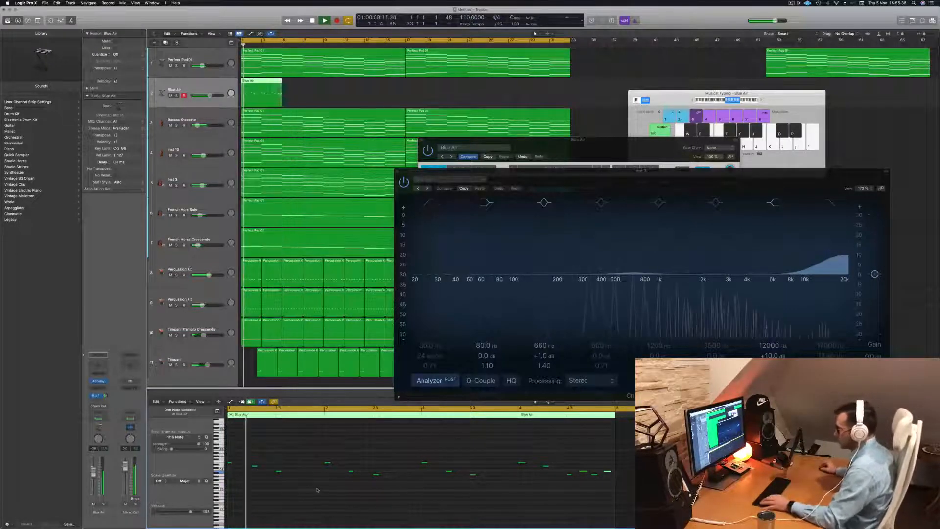
pyautogui.scroll(3, 319, 489)
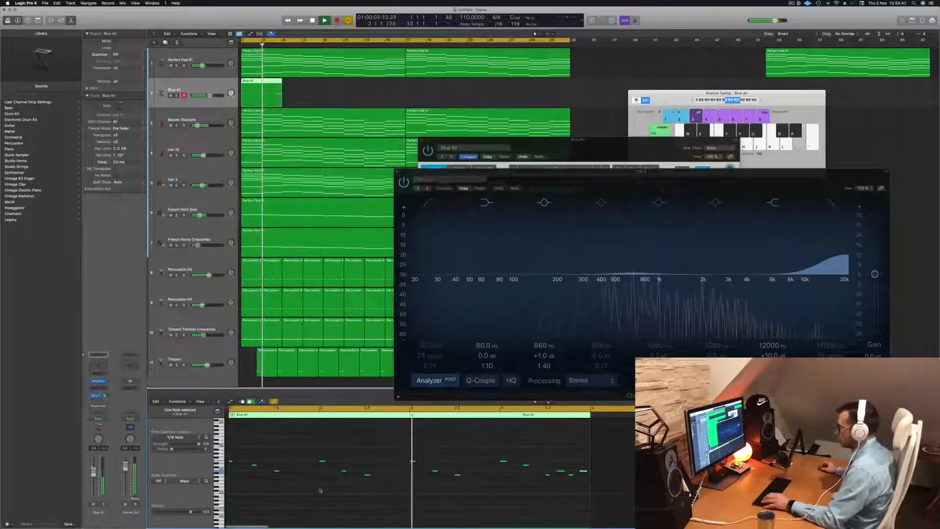
pyautogui.press('space')
pyautogui.press('space')
pyautogui.press('space')
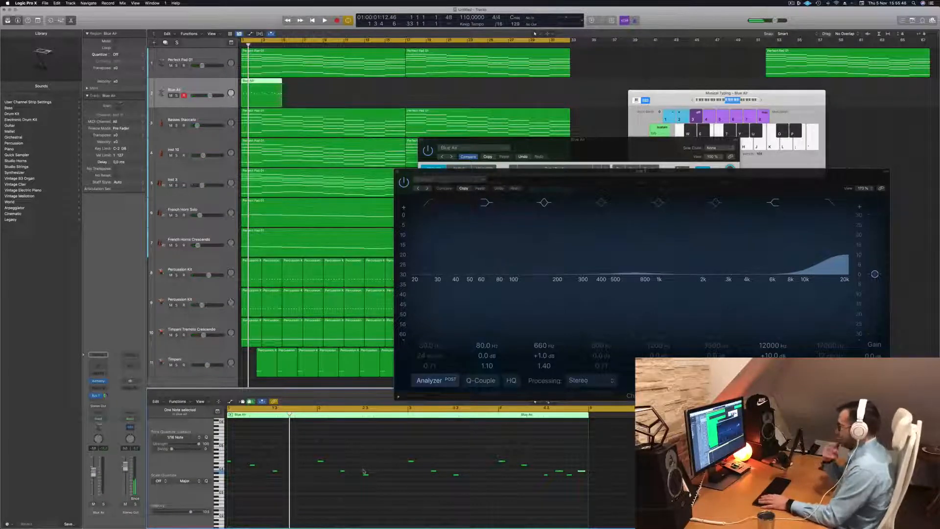
# - Try higher and lower pitches for the final note of the Blue Air phrase while it plays
pyautogui.press('space')
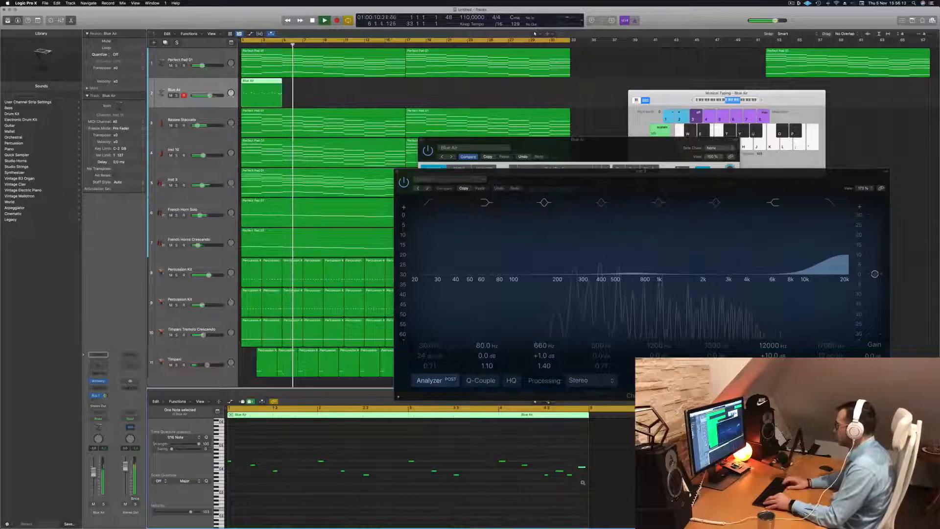
pyautogui.press('Return')
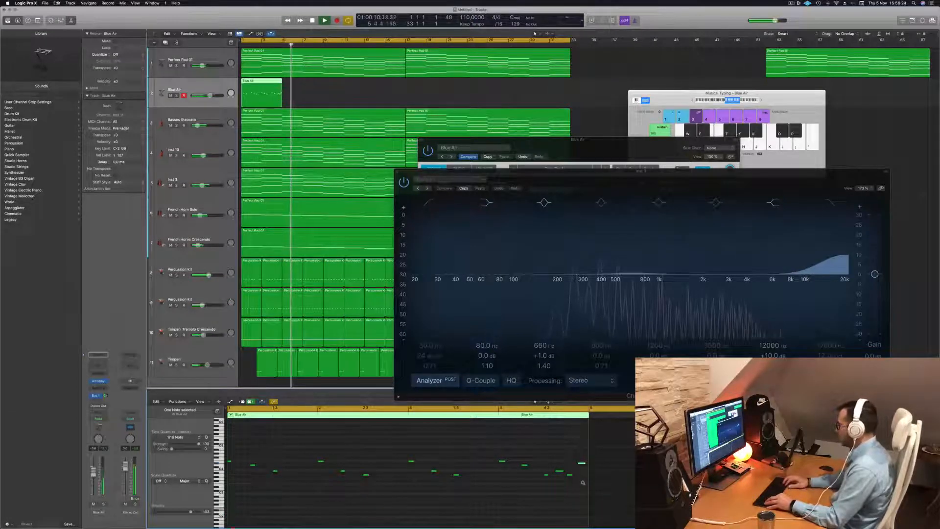
pyautogui.hotkey('alt', 'Down')
pyautogui.hotkey('alt', 'Down')
pyautogui.hotkey('alt', 'Down')
pyautogui.hotkey('alt', 'Down')
pyautogui.hotkey('alt', 'Down')
pyautogui.hotkey('alt', 'Down')
pyautogui.hotkey('alt', 'Down')
pyautogui.press('space')
pyautogui.press('space')
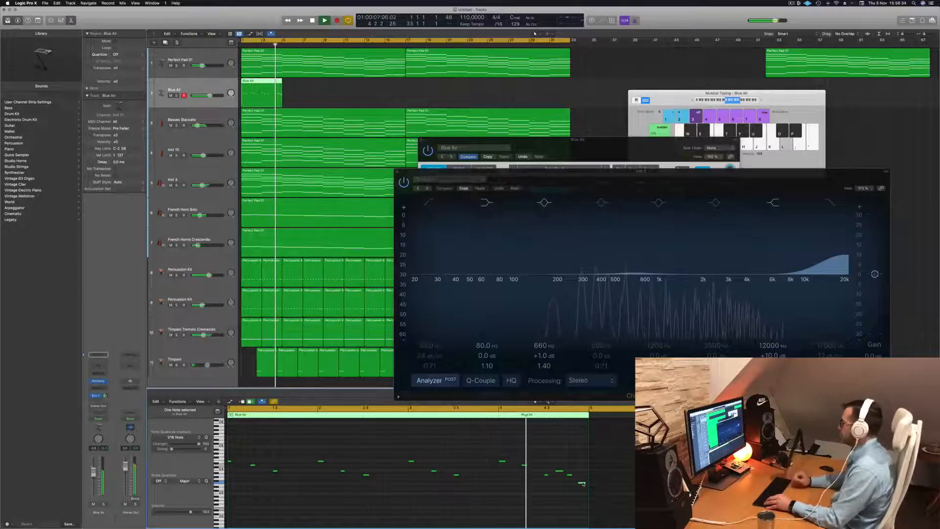
pyautogui.hotkey('alt', 'Up')
pyautogui.hotkey('alt', 'Up')
pyautogui.hotkey('alt', 'Up')
pyautogui.hotkey('alt', 'Up')
pyautogui.hotkey('alt', 'Up')
pyautogui.hotkey('alt', 'Up')
pyautogui.press('Return')
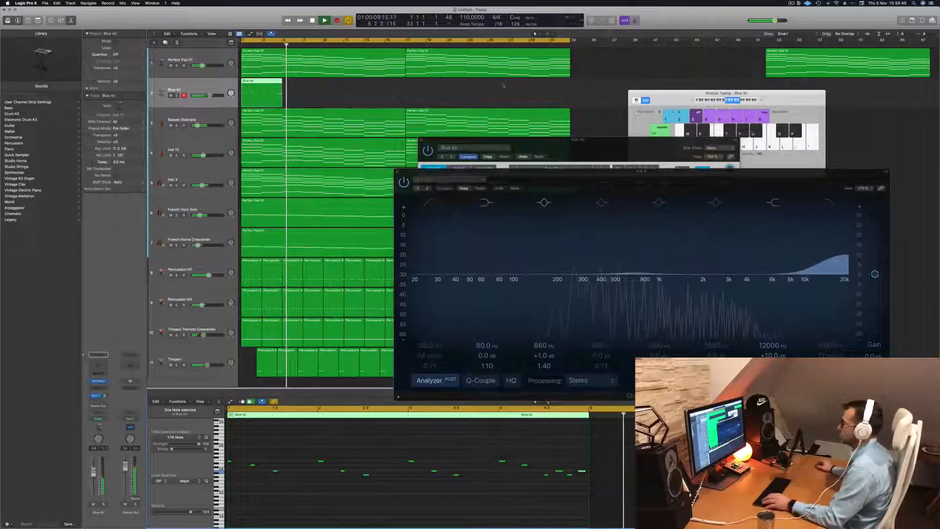
# - Copy the four-bar Blue Air region end to end until it fills the track up to bar 33
pyautogui.moveTo(262, 88); pyautogui.dragTo(354, 82)
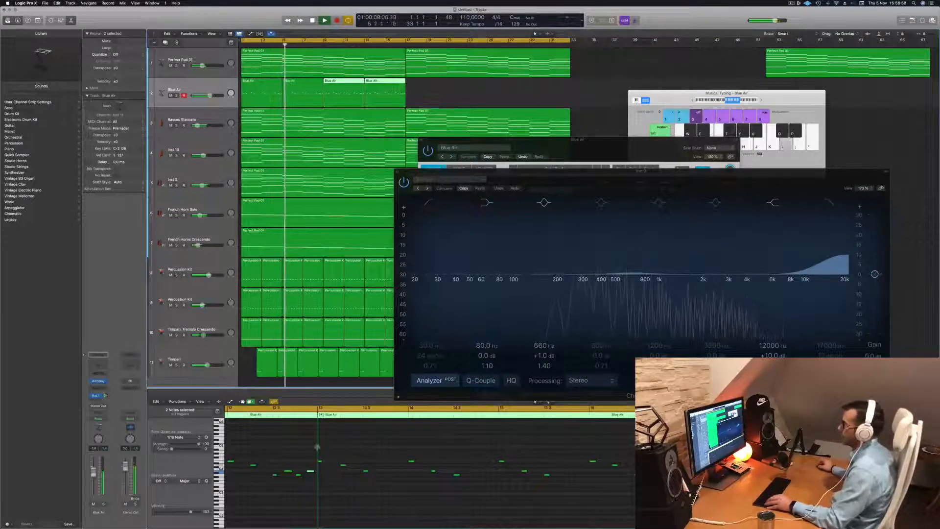
pyautogui.press('Return')
pyautogui.moveTo(449, 93); pyautogui.dragTo(425, 89)
pyautogui.press('space')
pyautogui.press('space')
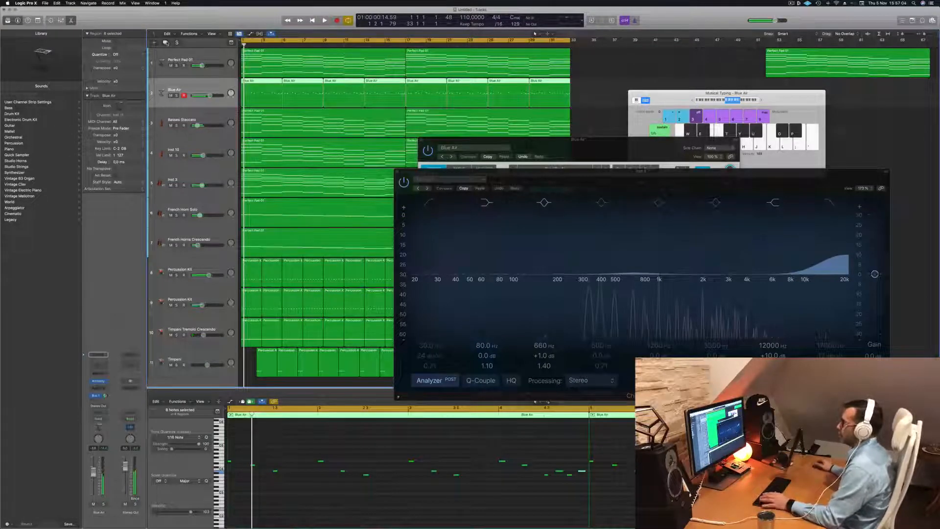
# - Duplicate the Blue Air track with its settings and copy all eight melody regions onto the new track
pyautogui.press('super+d')
pyautogui.moveTo(583, 95); pyautogui.dragTo(261, 116)
pyautogui.press('space')
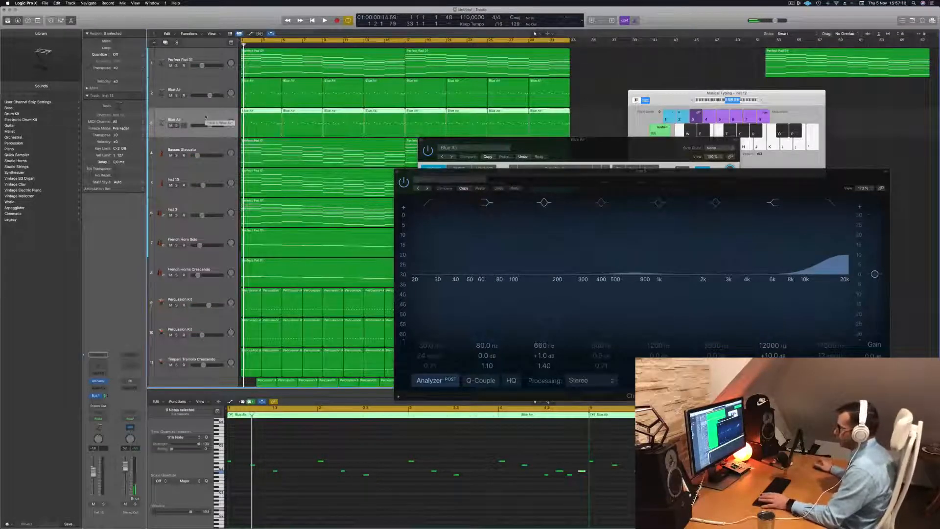
pyautogui.press('space')
pyautogui.press('space')
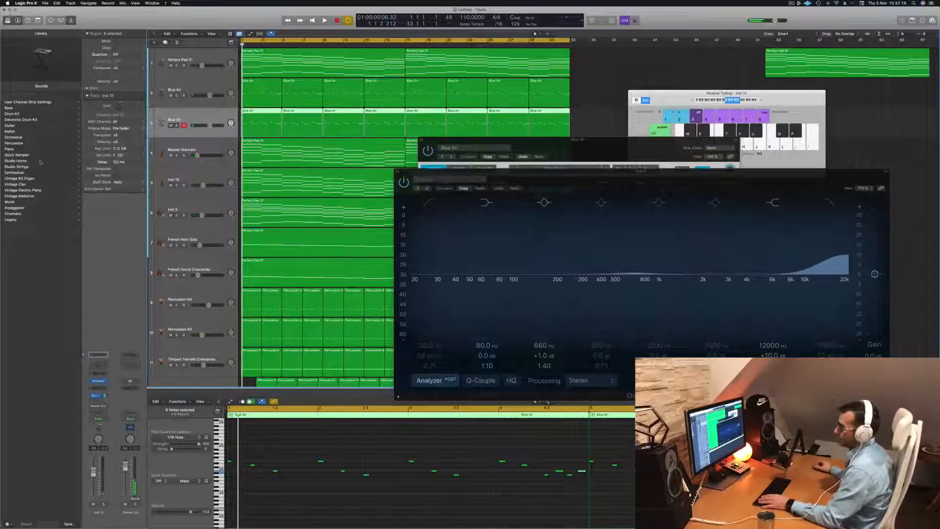
# - Load the Cellos patch from the Orchestral Strings sounds onto the duplicated track and play it
pyautogui.click(20, 137)
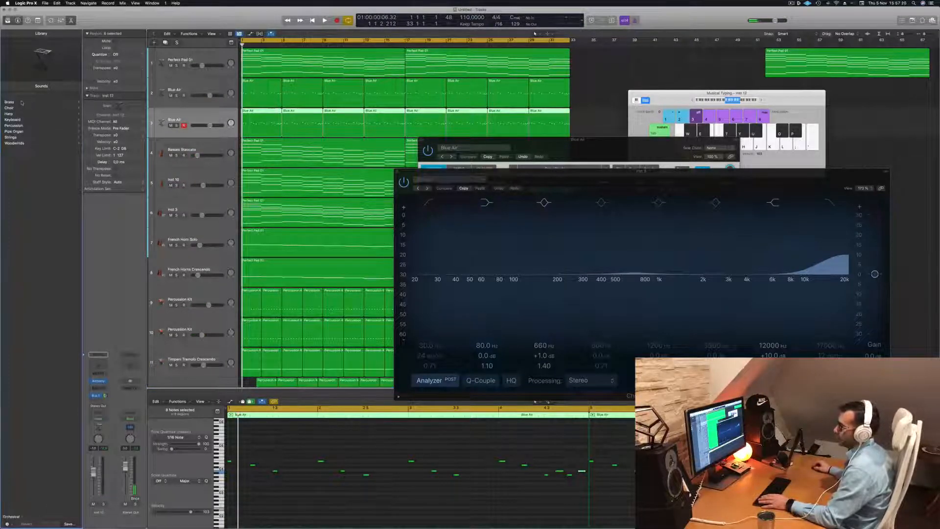
pyautogui.click(15, 137)
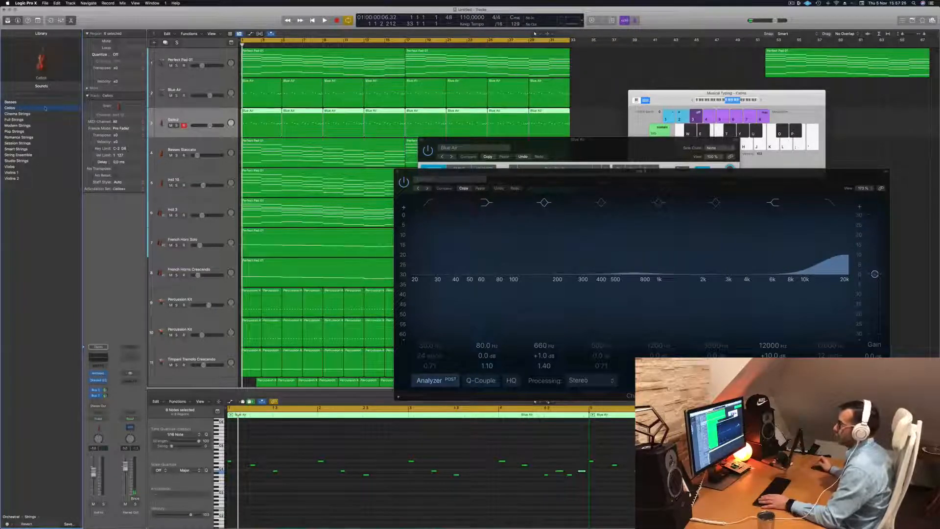
pyautogui.click(377, 488)
pyautogui.press('space')
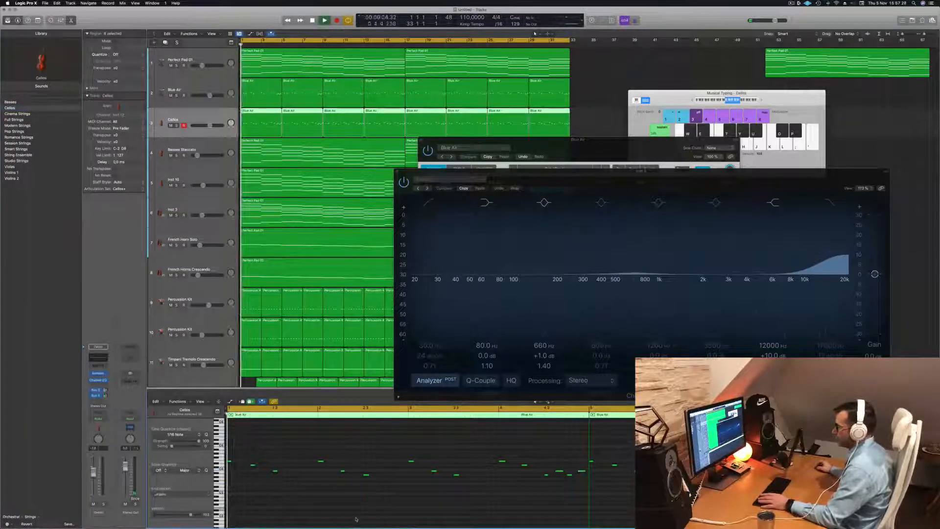
# - Solo the Cellos and Blue Air tracks and transpose all the Cellos notes down, moving the EQ window aside while listening
pyautogui.press('s')
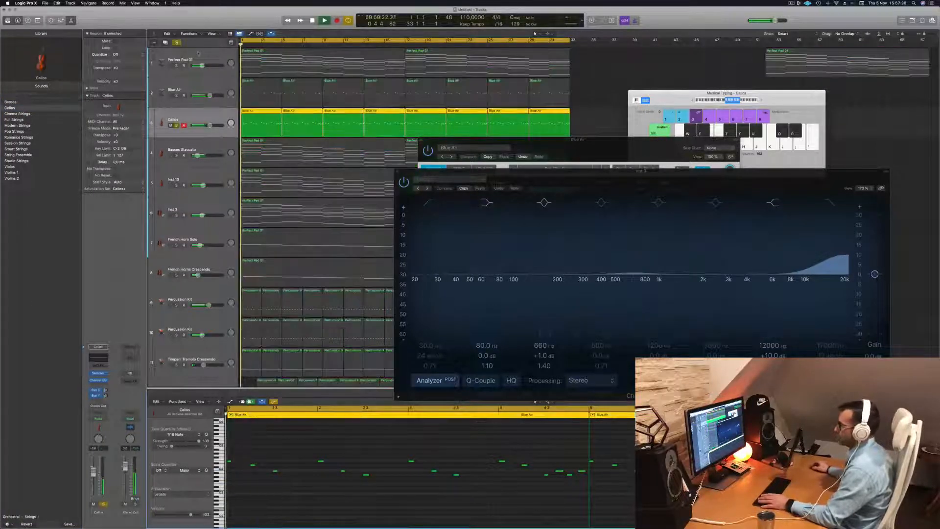
pyautogui.click(176, 96)
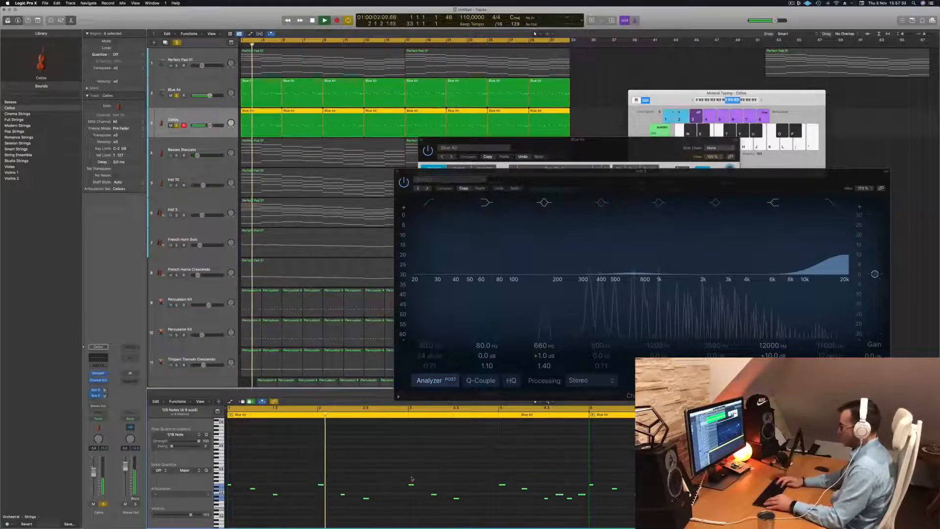
pyautogui.press('Return')
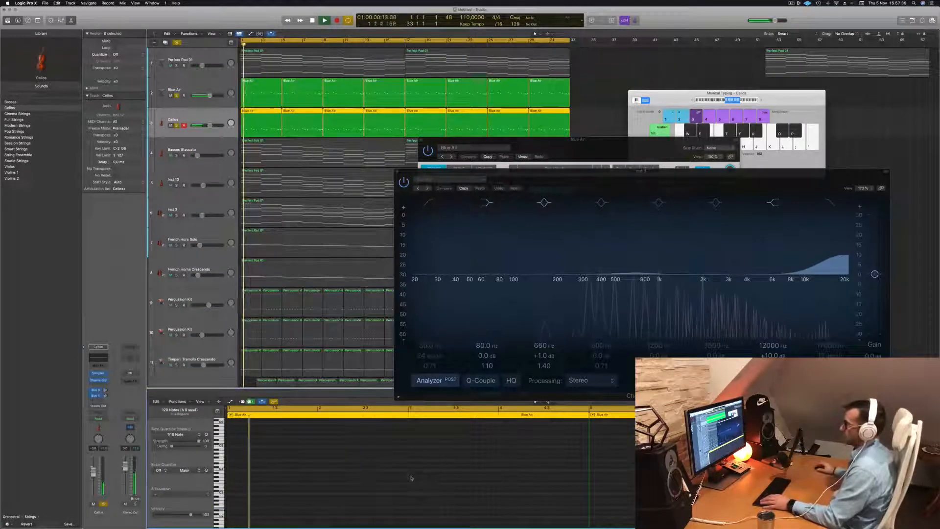
pyautogui.moveTo(603, 180); pyautogui.dragTo(623, 166)
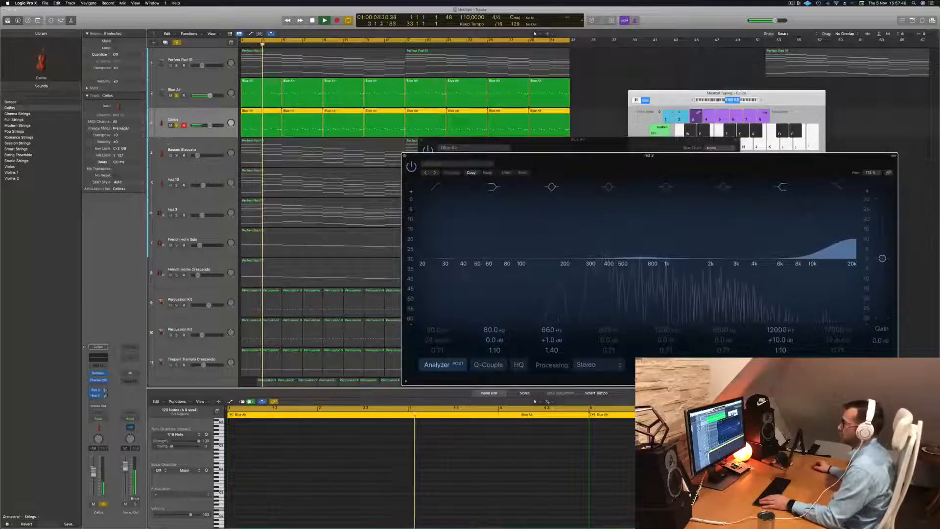
pyautogui.click(208, 111)
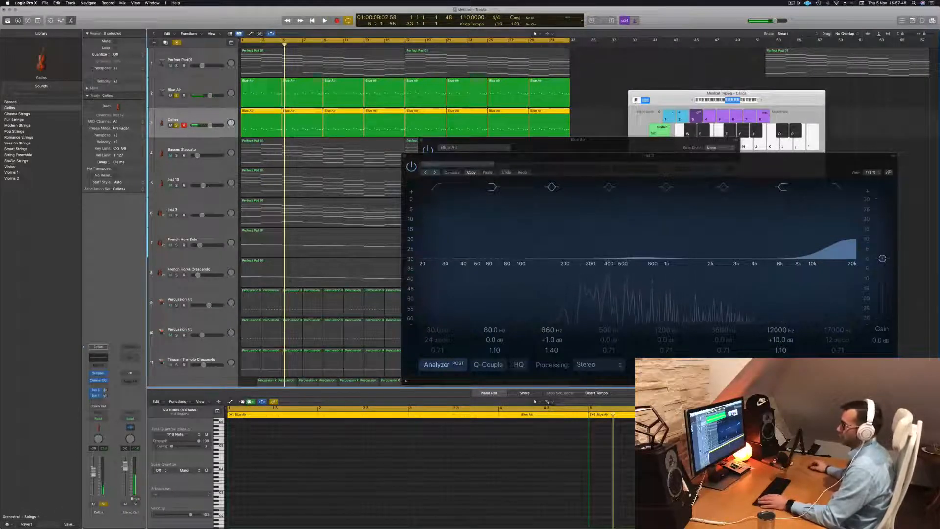
# - Replace the Cellos track's instrument with stereo Studio Strings and load the Studio Cellos preset
pyautogui.click(12, 516)
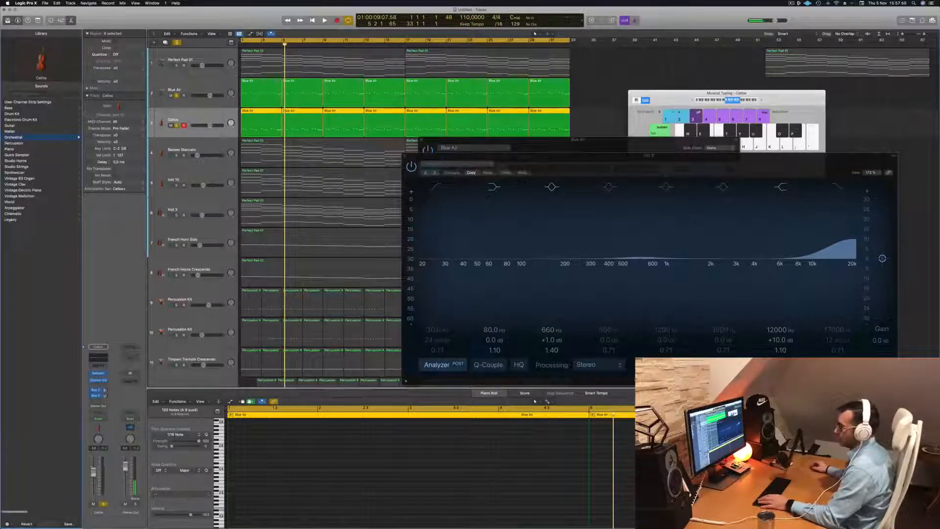
pyautogui.click(104, 374)
pyautogui.moveTo(136, 478)
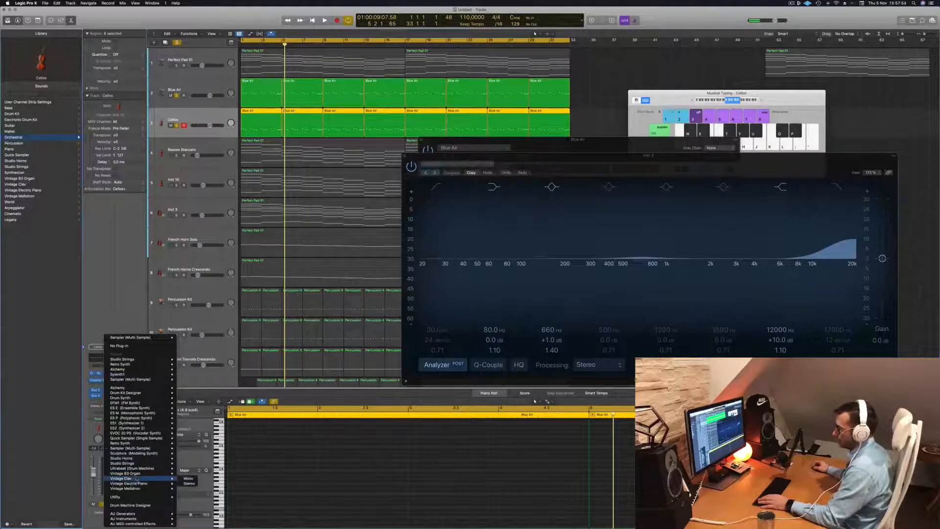
pyautogui.moveTo(139, 463)
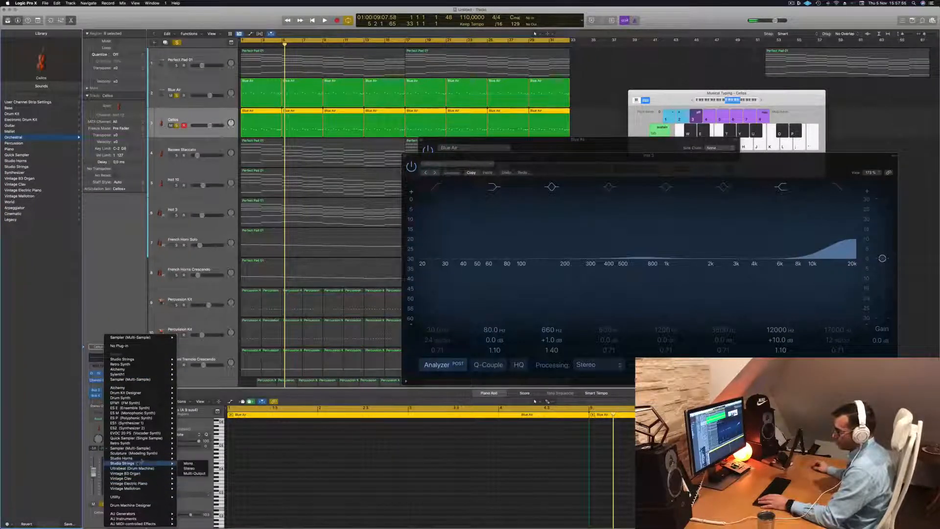
pyautogui.click(189, 468)
pyautogui.click(470, 111)
pyautogui.click(492, 101)
pyautogui.click(396, 92)
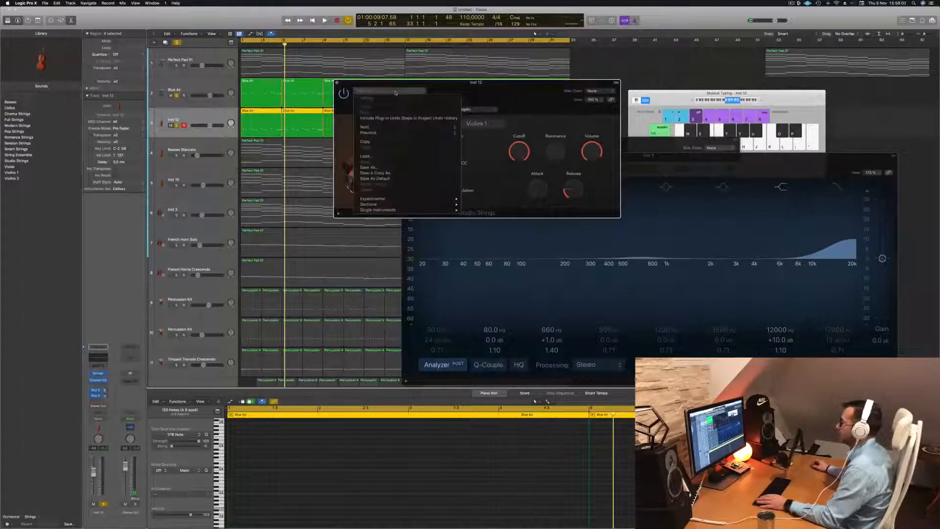
pyautogui.moveTo(408, 202)
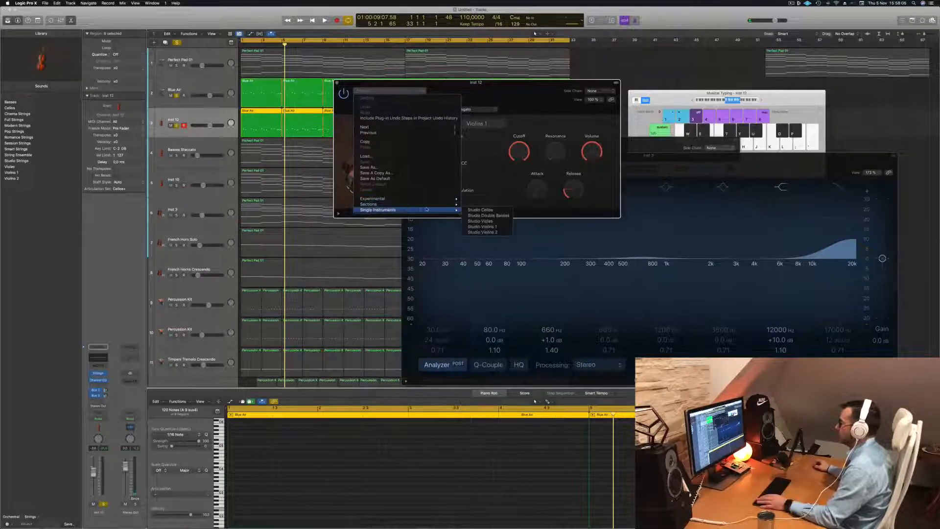
pyautogui.click(479, 209)
# - Change the Studio Strings preset to Studio Double Basses and set the articulation to Pizzicato
pyautogui.click(487, 108)
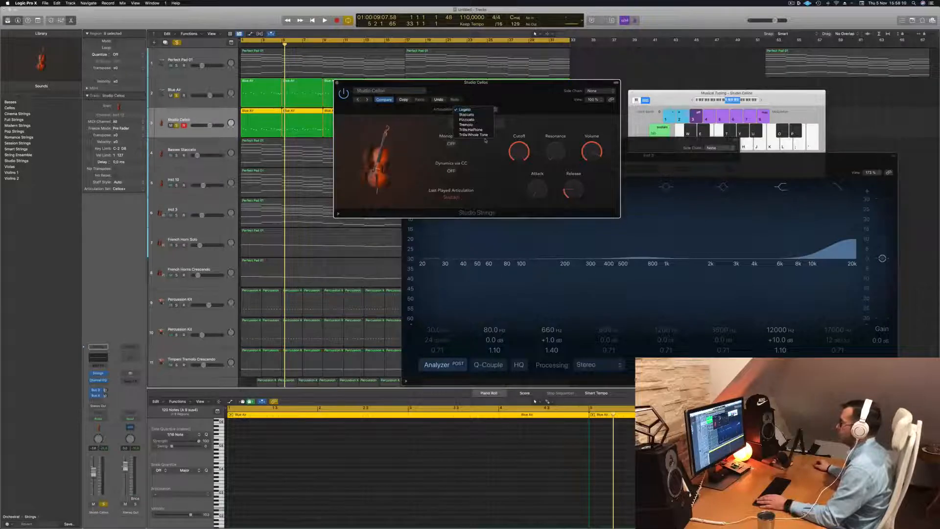
pyautogui.press('Escape')
pyautogui.click(390, 90)
pyautogui.moveTo(434, 199)
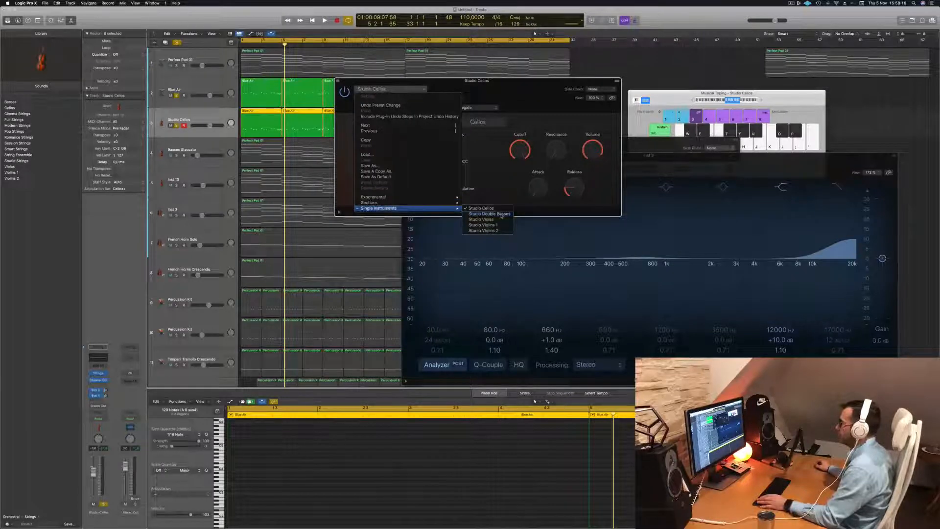
pyautogui.click(490, 213)
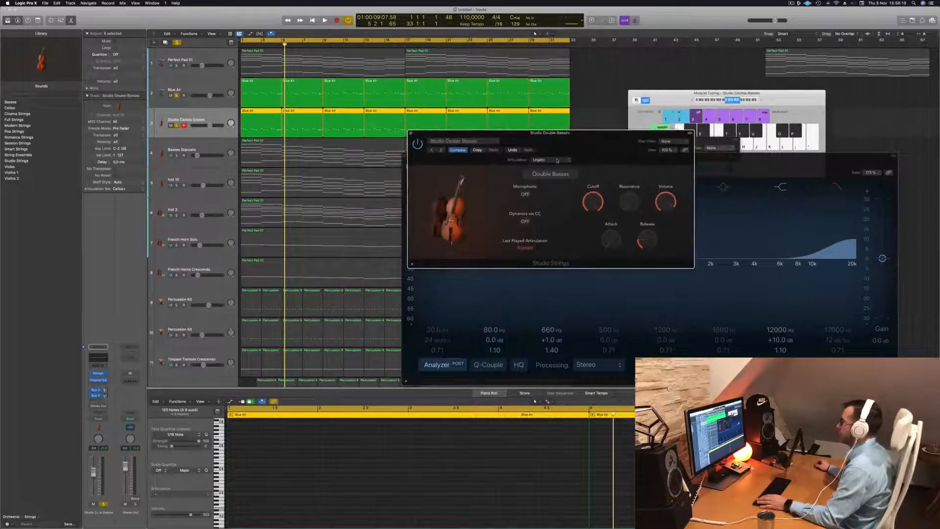
pyautogui.click(557, 161)
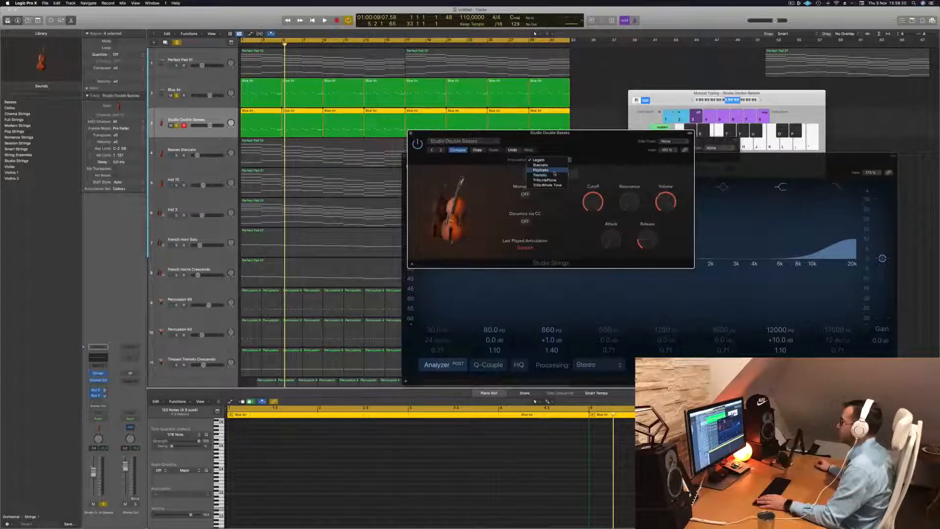
pyautogui.click(555, 171)
# - Move the Studio Strings window aside and listen to the soloed double basses with Blue Air from the start
pyautogui.moveTo(553, 133); pyautogui.dragTo(581, 126)
pyautogui.press('space')
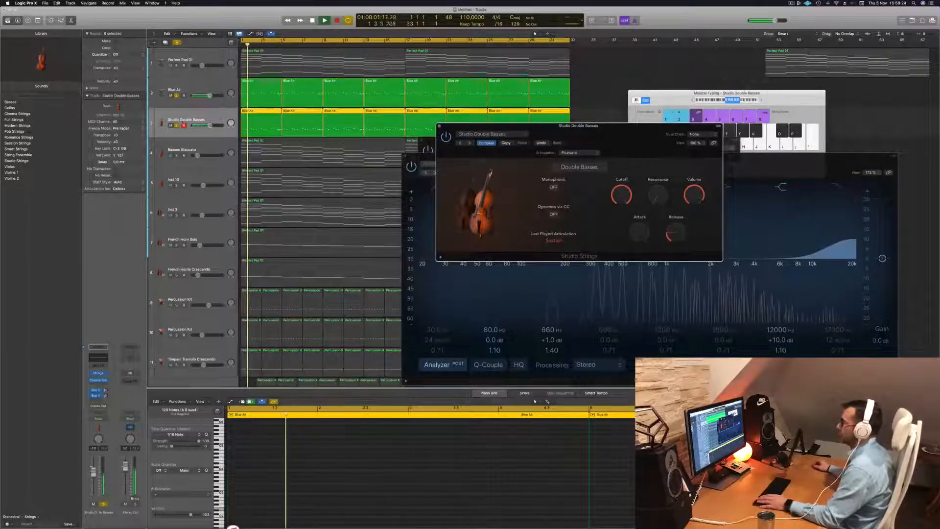
pyautogui.moveTo(623, 132); pyautogui.dragTo(605, 175)
pyautogui.press('space')
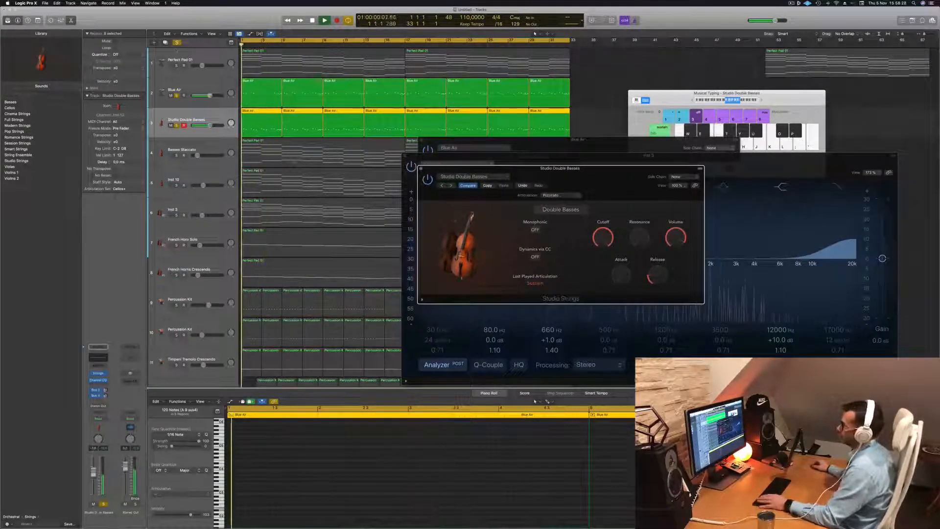
# - Clear the solos, play the full mix from the start and compare it with the Studio Double Basses soloed
pyautogui.click(177, 42)
pyautogui.press('space')
pyautogui.moveTo(543, 169); pyautogui.dragTo(520, 142)
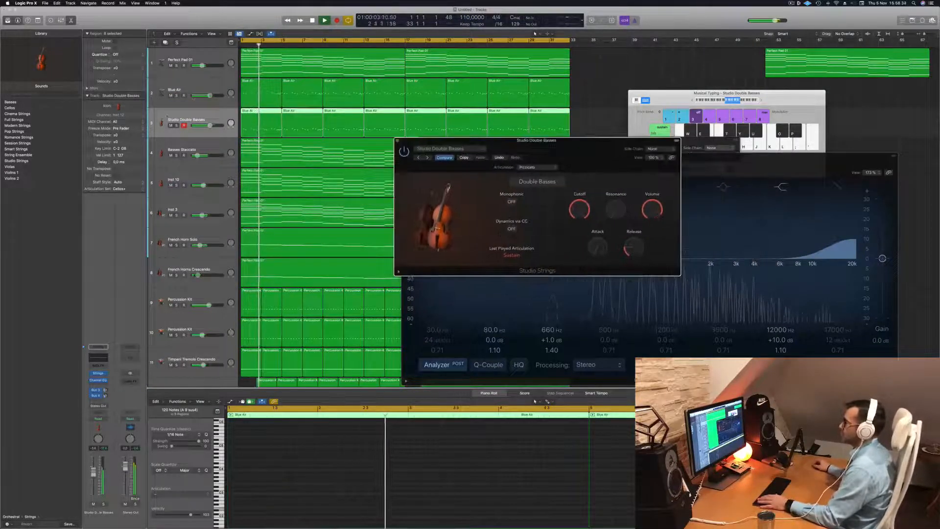
pyautogui.click(177, 126)
pyautogui.click(177, 126)
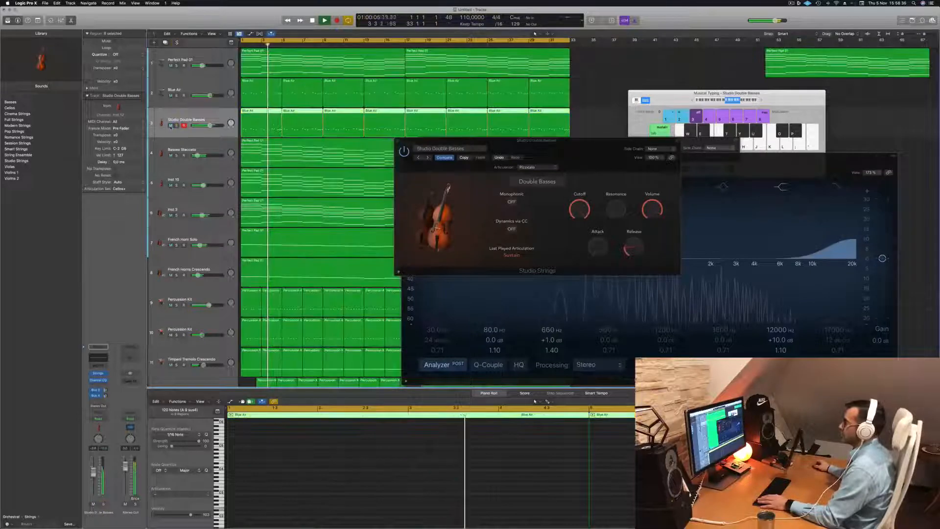
# - Mute the Studio Double Basses track after comparing the mix with and without it, and close the open plug-in windows
pyautogui.click(170, 125)
pyautogui.click(170, 125)
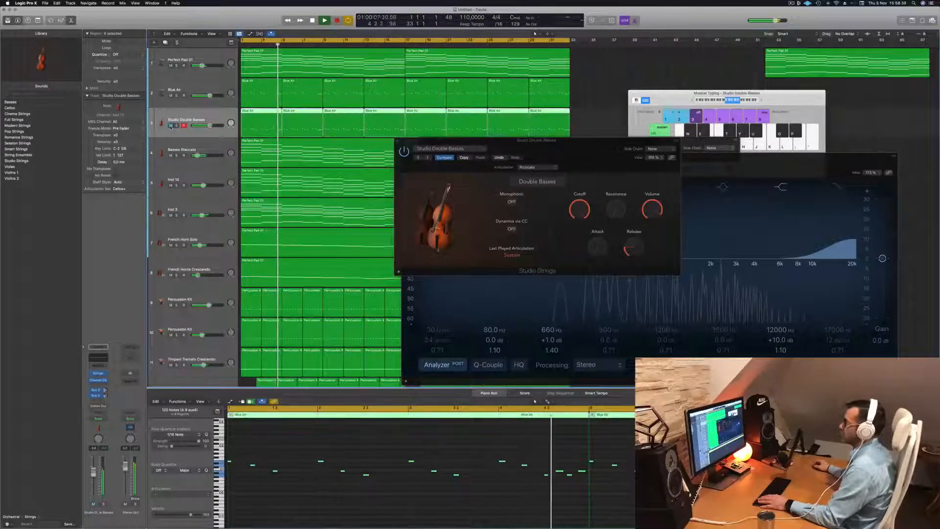
pyautogui.click(170, 125)
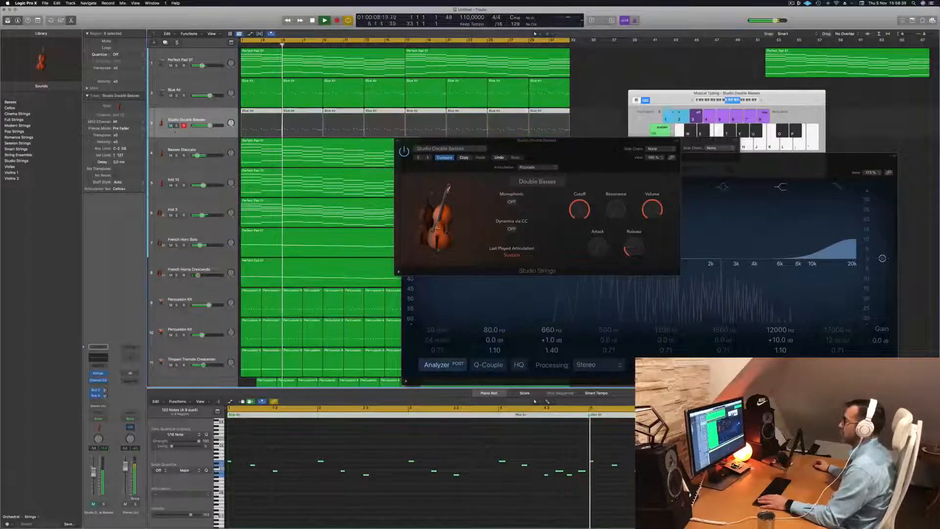
pyautogui.click(397, 142)
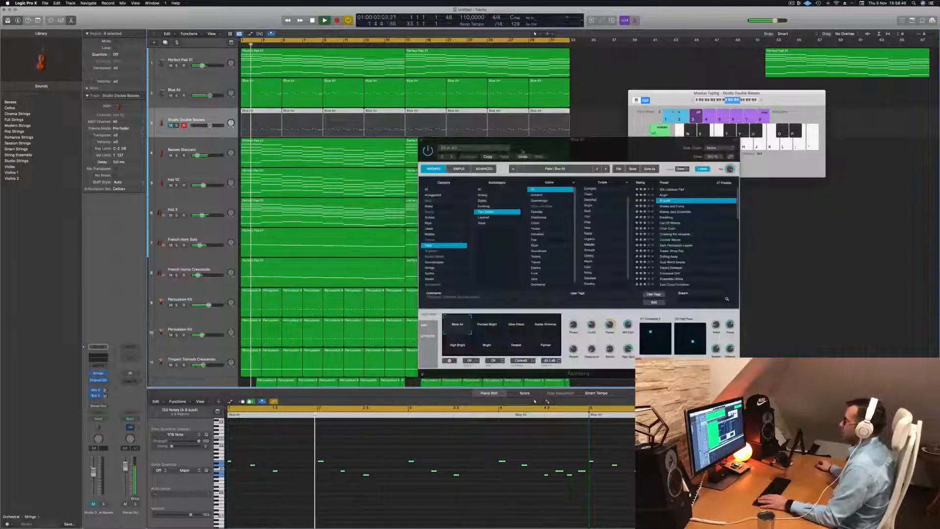
pyautogui.click(415, 141)
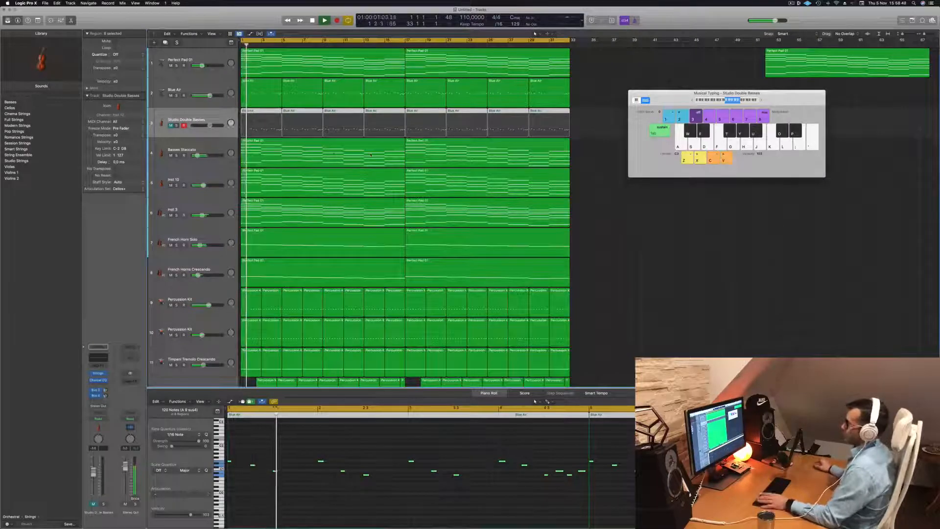
# - Select the Basses Staccato track, listen to it soloed from the start and release its solo
pyautogui.press('space')
pyautogui.click(189, 148)
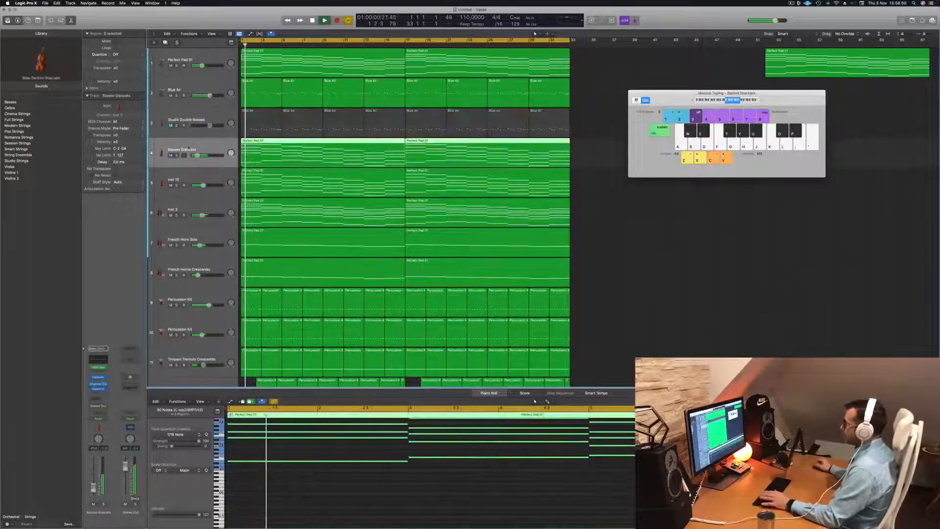
pyautogui.press('Return')
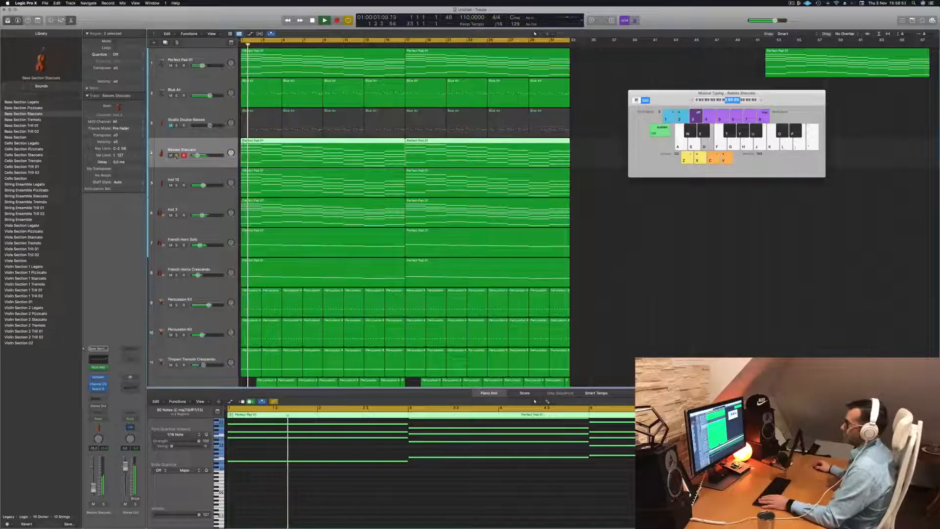
pyautogui.press('s')
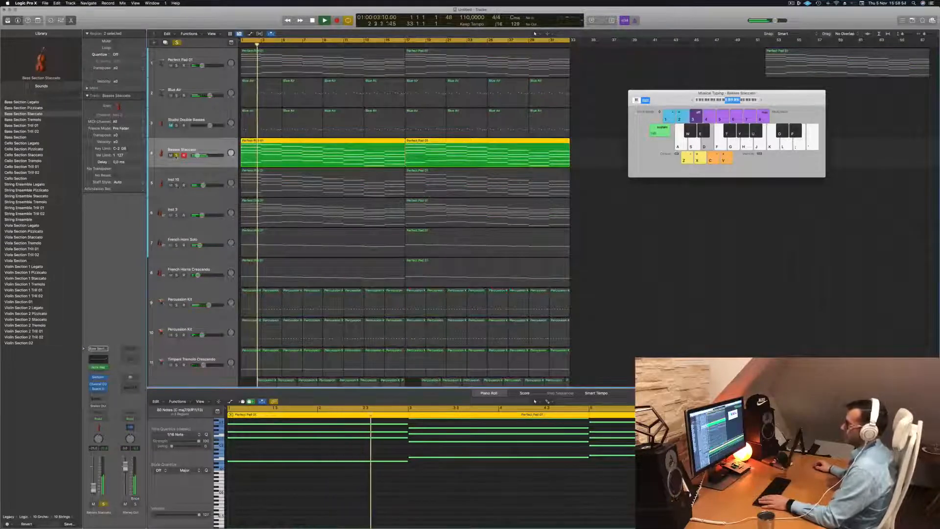
pyautogui.click(176, 156)
pyautogui.press('Return')
# - Listen to Inst 3, French Horn Solo and French Horns Crescendo soloed together, leaving Inst 10 out
pyautogui.click(177, 185)
pyautogui.click(177, 215)
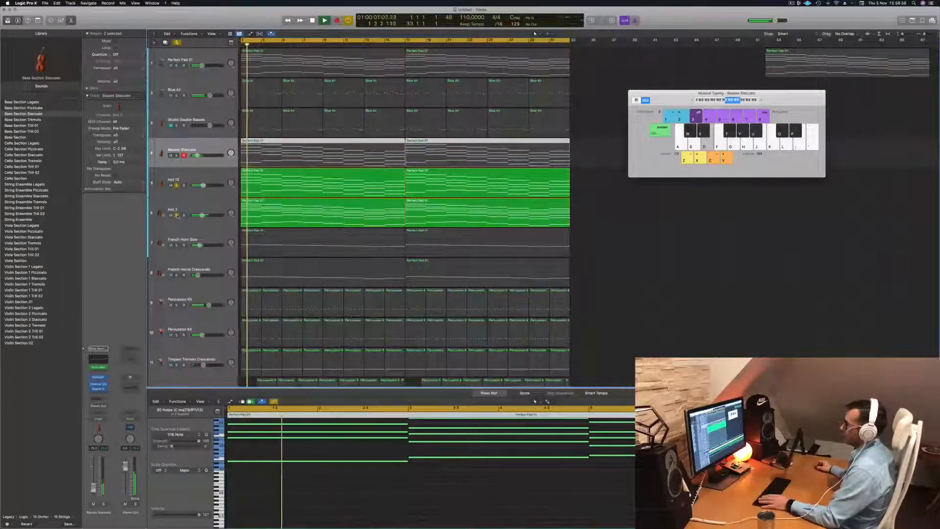
pyautogui.click(176, 185)
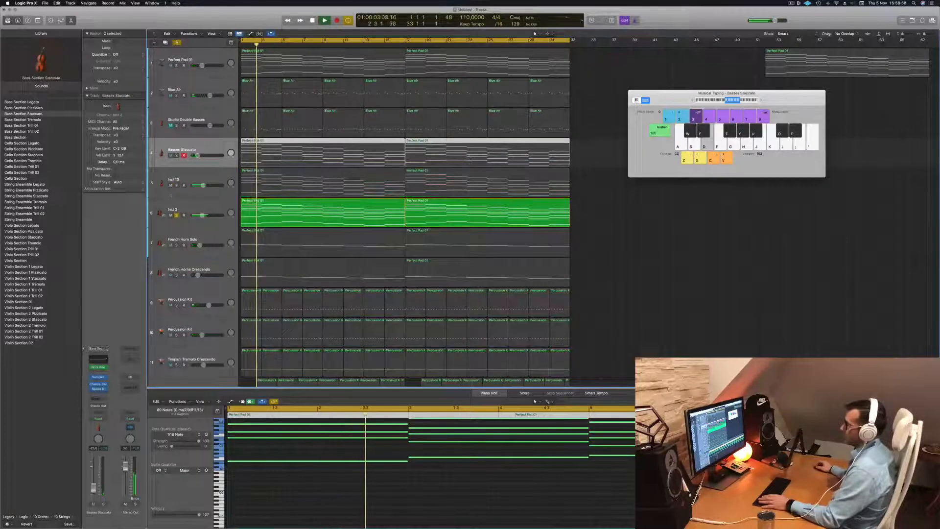
pyautogui.click(176, 246)
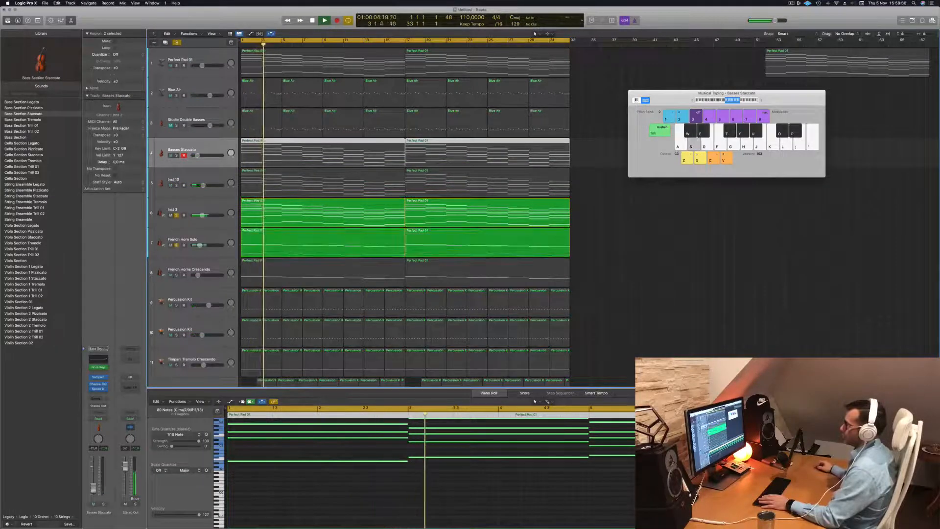
pyautogui.click(177, 275)
pyautogui.scroll(-2, 212, 212)
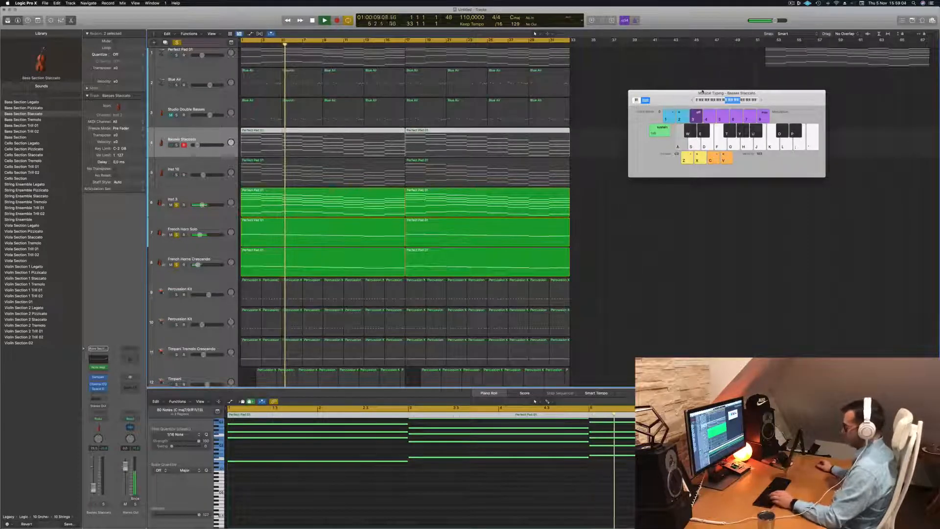
# - Close the Musical Typing keyboard, open the mixer and route the outputs of Inst 3, French Horn Solo and French Horns Crescendo to Bus 6
pyautogui.press('super+k')
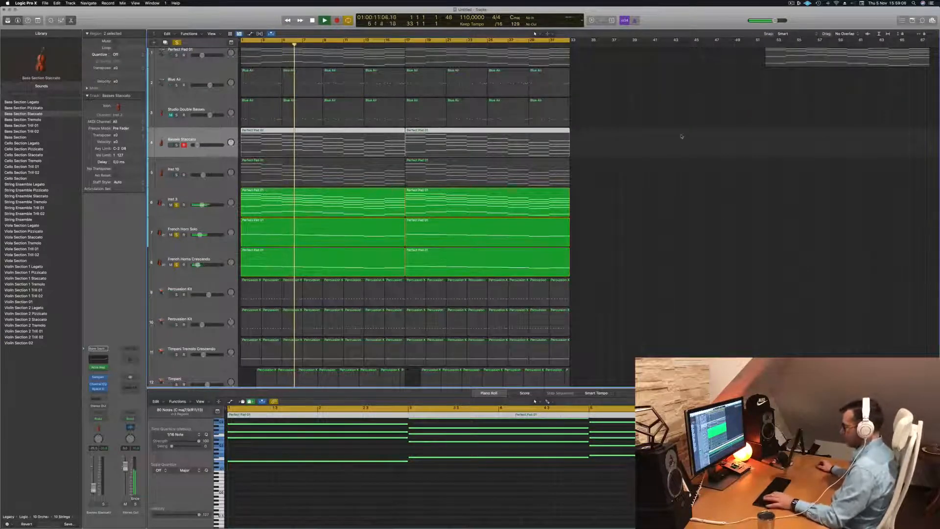
pyautogui.press('x')
pyautogui.press('Return')
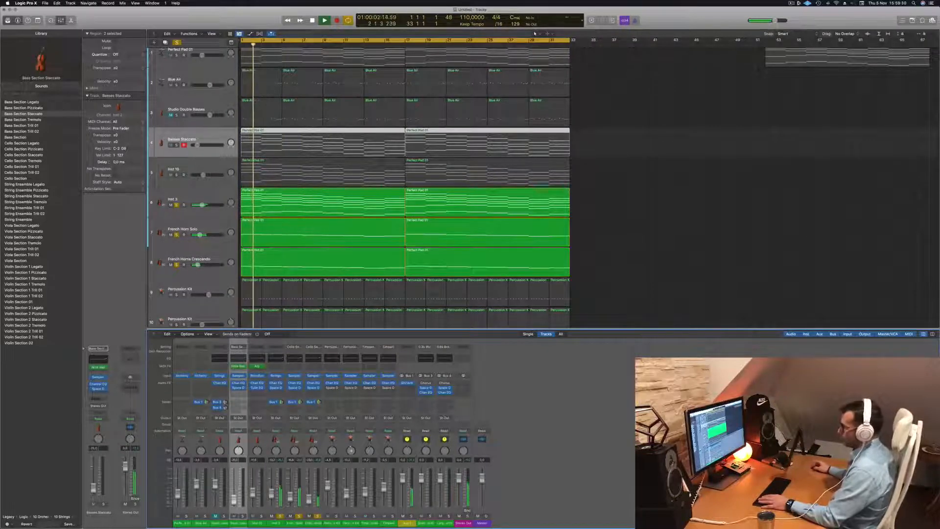
pyautogui.moveTo(278, 524); pyautogui.dragTo(312, 526)
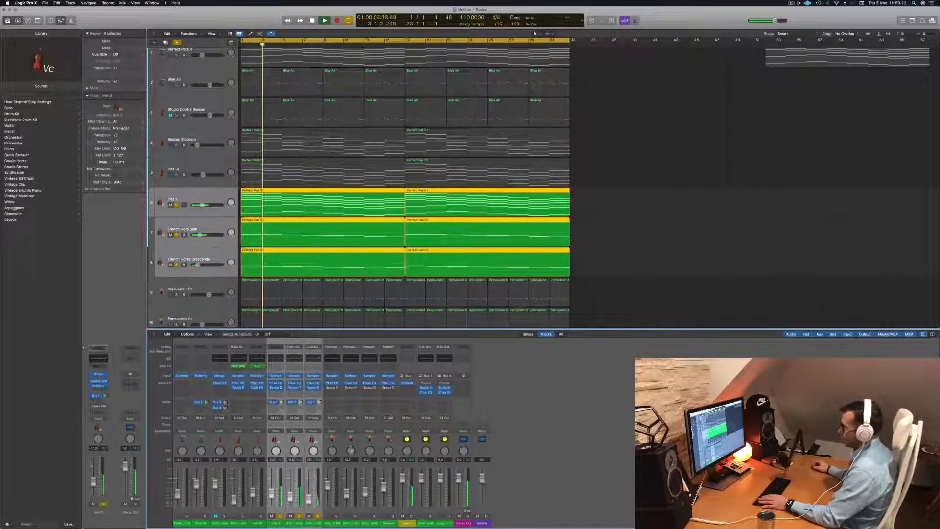
pyautogui.click(316, 419)
pyautogui.moveTo(305, 440)
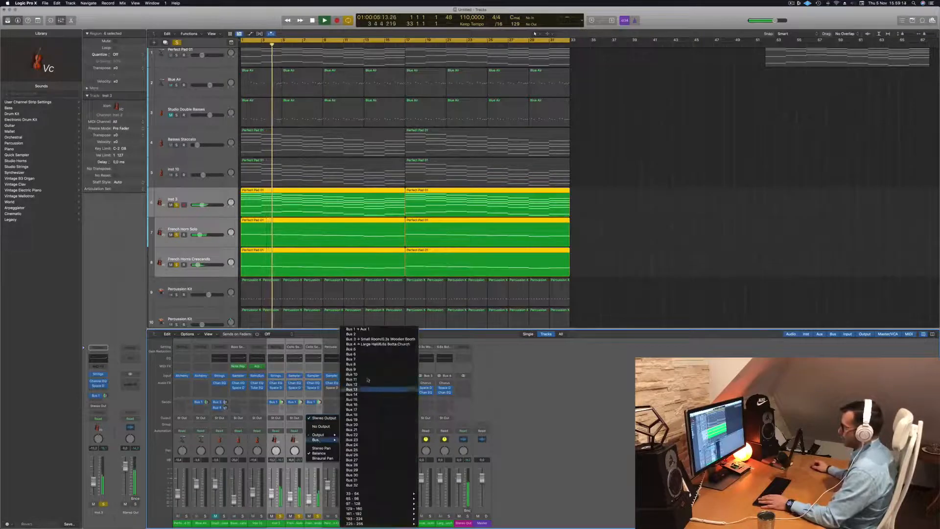
pyautogui.click(373, 355)
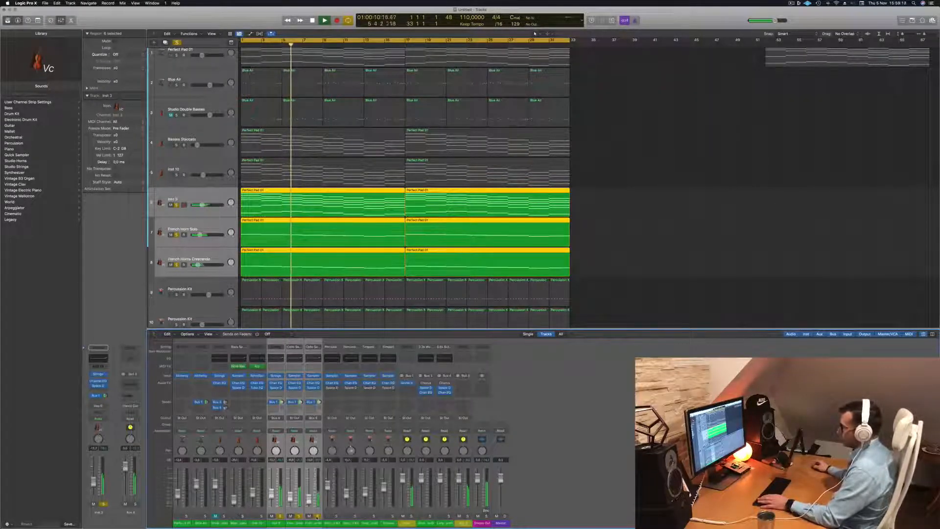
# - Solo the new aux channel instead of the individual tracks and add a Channel EQ with a 48 dB/Oct high-cut at 930 Hz
pyautogui.press('s')
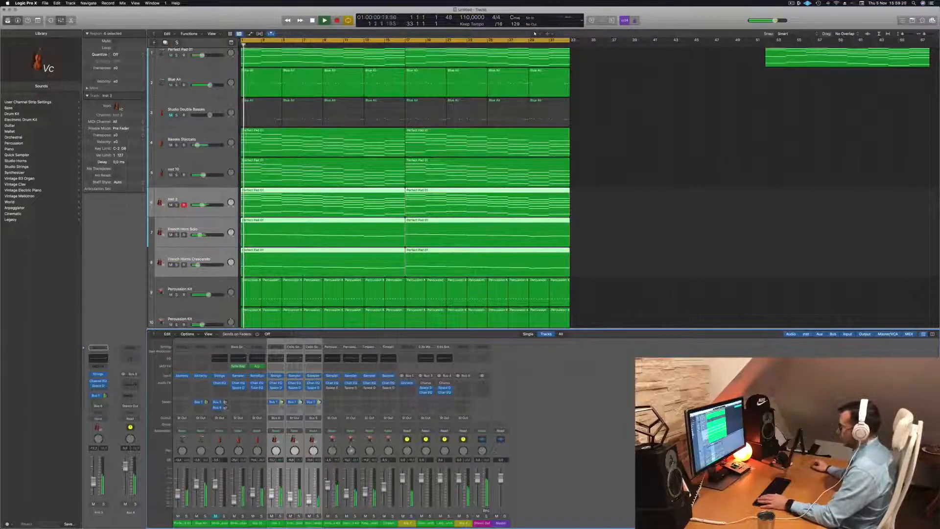
pyautogui.press('s')
pyautogui.press('Return')
pyautogui.click(461, 358)
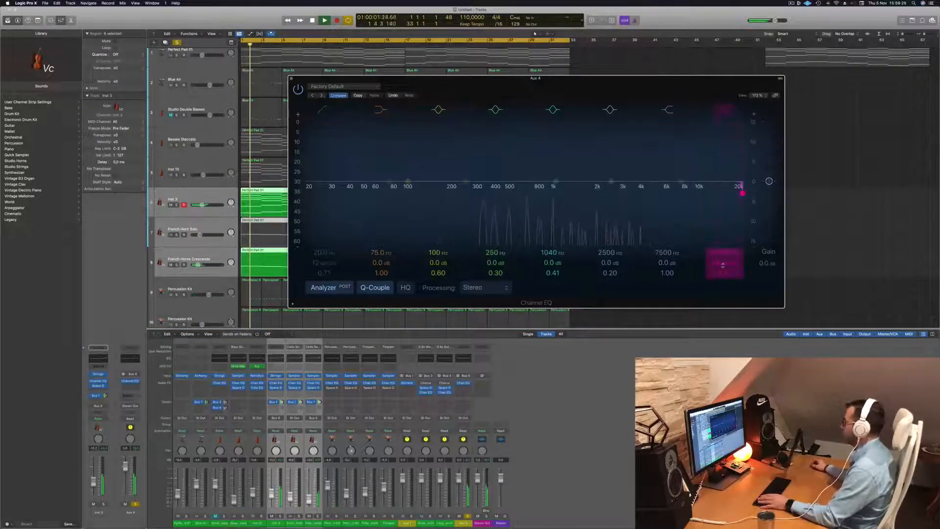
pyautogui.moveTo(742, 192); pyautogui.dragTo(549, 193)
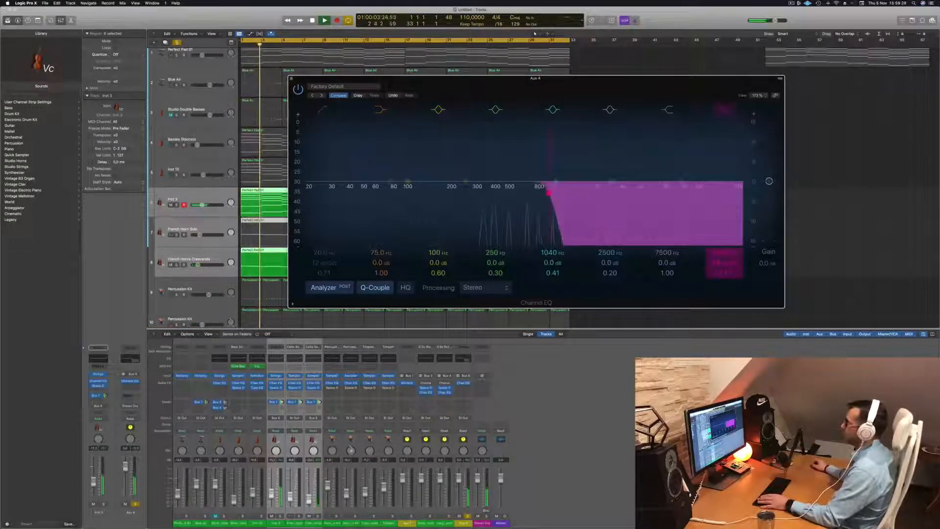
# - Clear the solo, play the full mix and set the aux EQ's high-cut frequency to 985 Hz
pyautogui.moveTo(585, 82); pyautogui.dragTo(764, 99)
pyautogui.press('Return')
pyautogui.click(177, 42)
pyautogui.press('space')
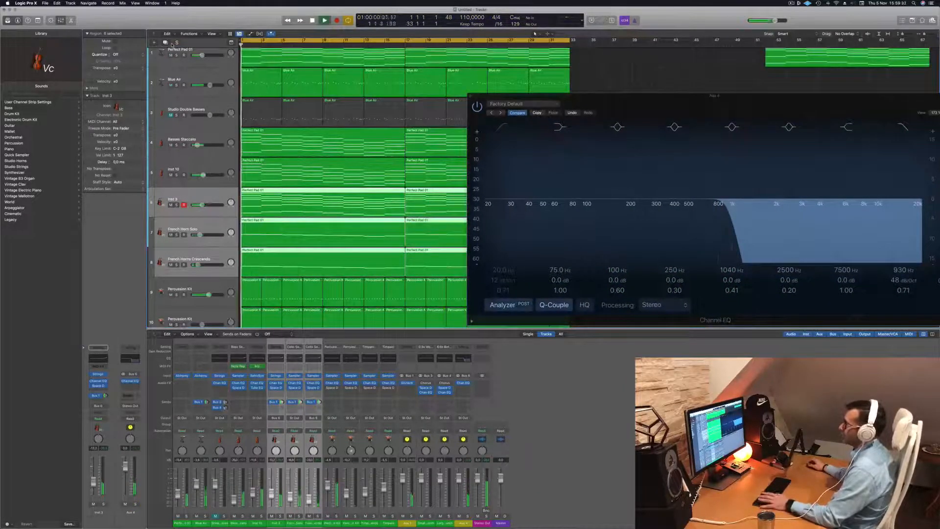
pyautogui.moveTo(631, 105); pyautogui.dragTo(316, 166)
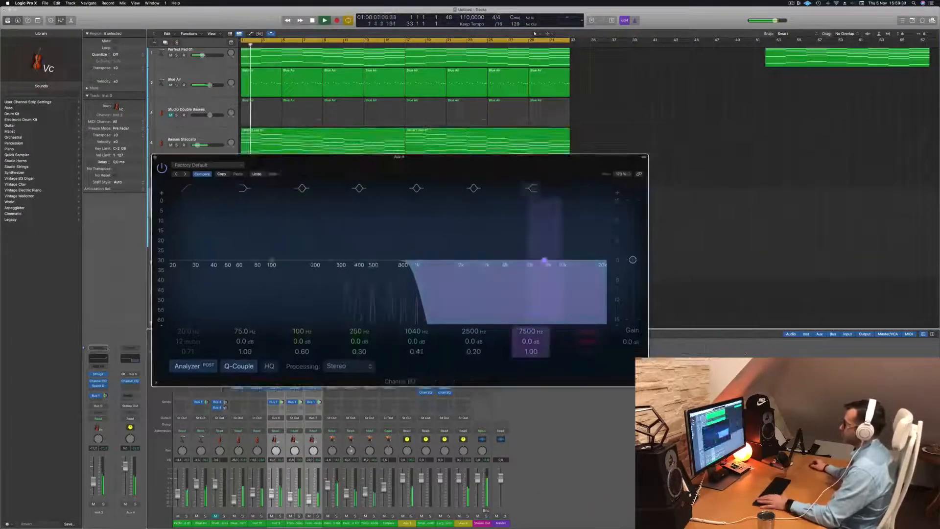
pyautogui.moveTo(438, 271)
pyautogui.mouseDown()
pyautogui.moveTo(598, 271)
pyautogui.moveTo(424, 271)
pyautogui.mouseUp()
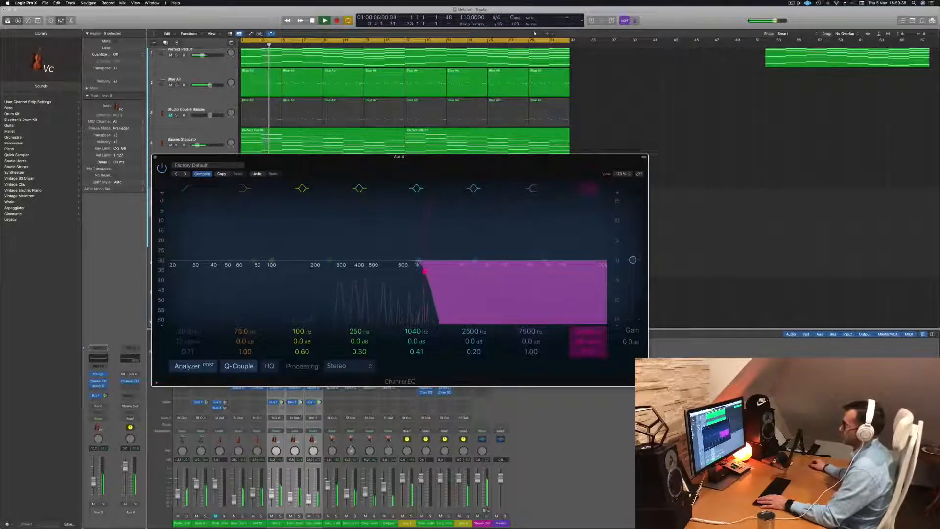
pyautogui.press('Return')
# - Add a Channel EQ to the Blue Air track and arrange its window beside the aux EQ for comparison
pyautogui.click(210, 74)
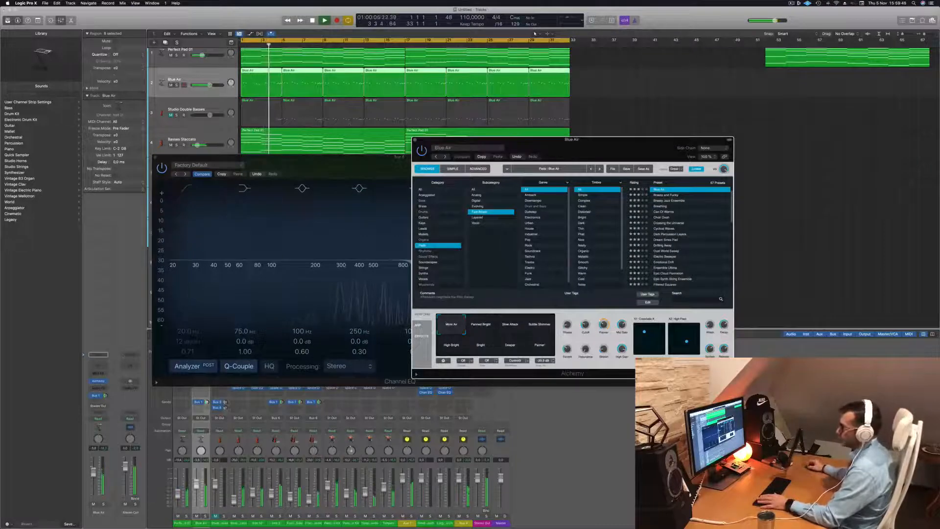
pyautogui.click(98, 365)
pyautogui.moveTo(567, 87); pyautogui.dragTo(651, 103)
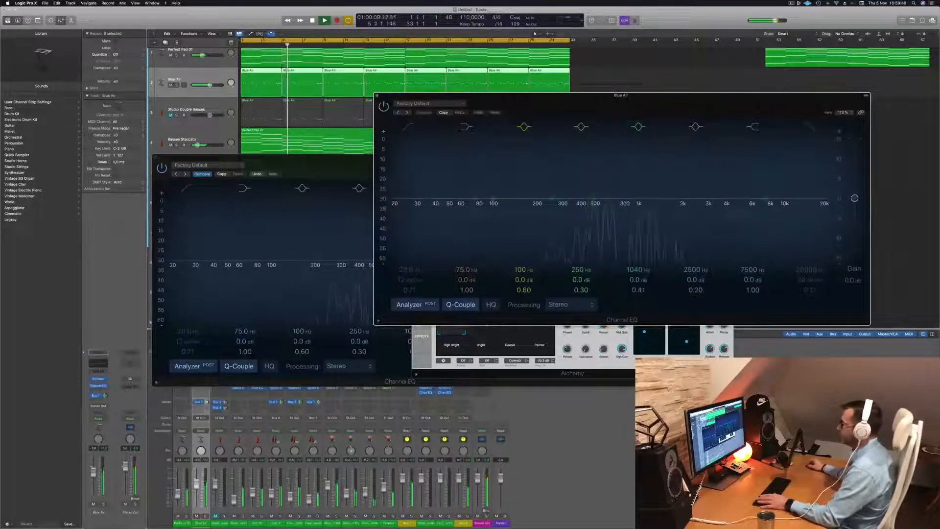
pyautogui.moveTo(308, 168); pyautogui.dragTo(216, 227)
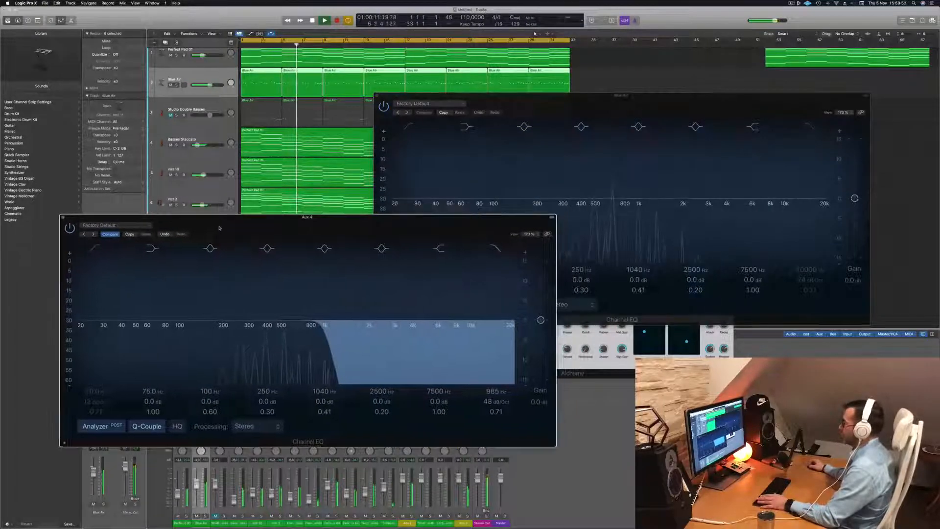
pyautogui.moveTo(621, 95); pyautogui.dragTo(686, 81)
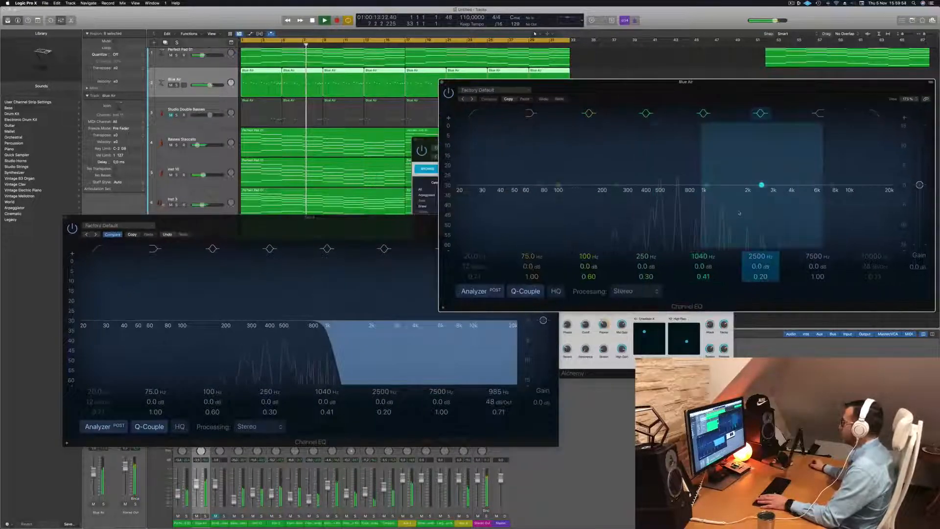
# - Enable a 12 dB/Oct low-cut on the Blue Air EQ and set it to 386 Hz
pyautogui.click(475, 114)
pyautogui.moveTo(468, 176); pyautogui.dragTo(670, 138)
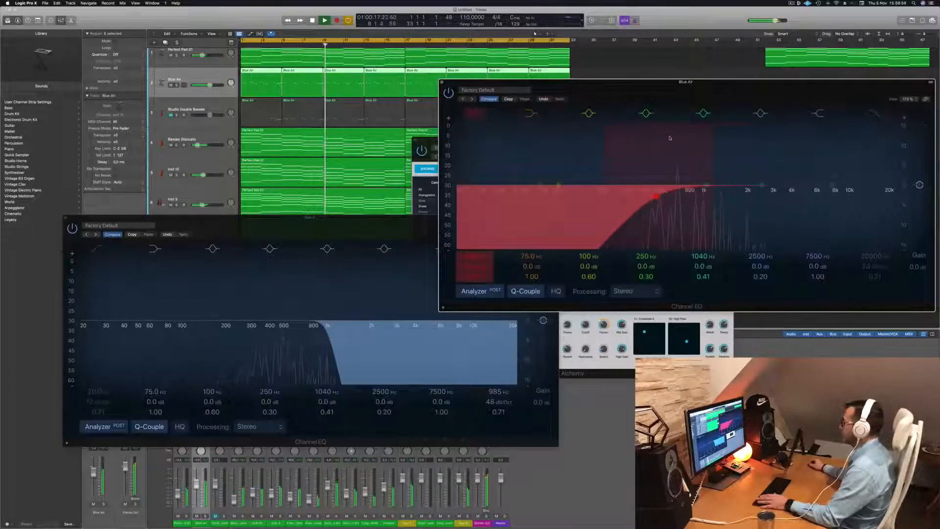
pyautogui.moveTo(656, 198); pyautogui.dragTo(644, 196)
# - Sweep the aux EQ's high-cut across the spectrum while listening, set it to 880 Hz and close that EQ window
pyautogui.moveTo(323, 324); pyautogui.dragTo(245, 336)
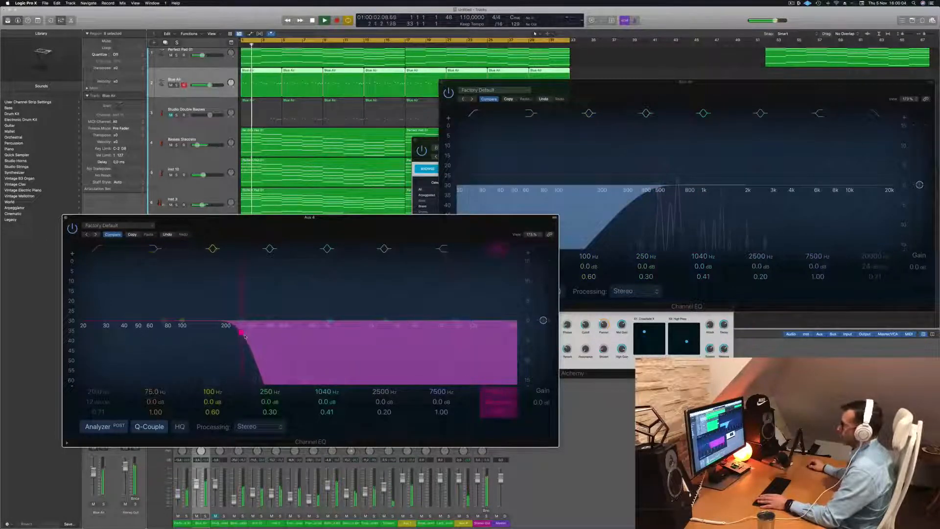
pyautogui.moveTo(248, 337); pyautogui.dragTo(483, 337)
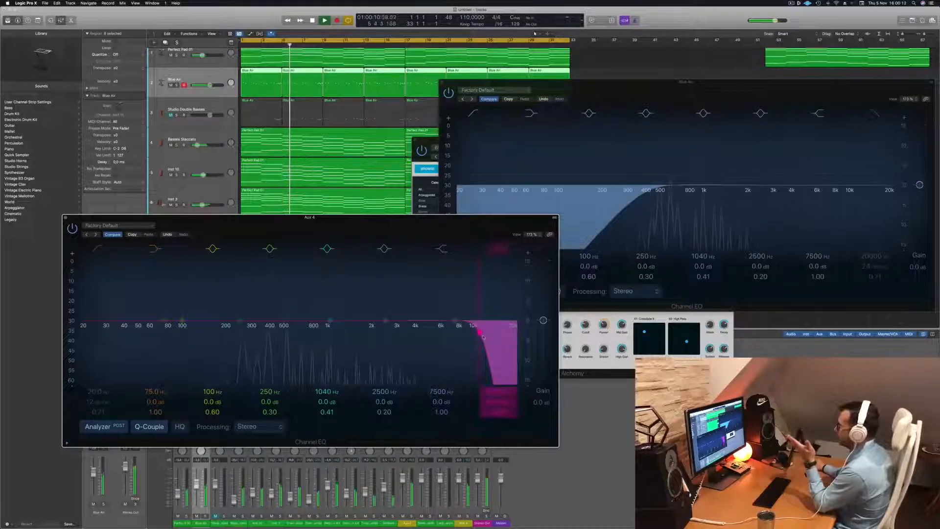
pyautogui.moveTo(473, 336); pyautogui.dragTo(324, 336)
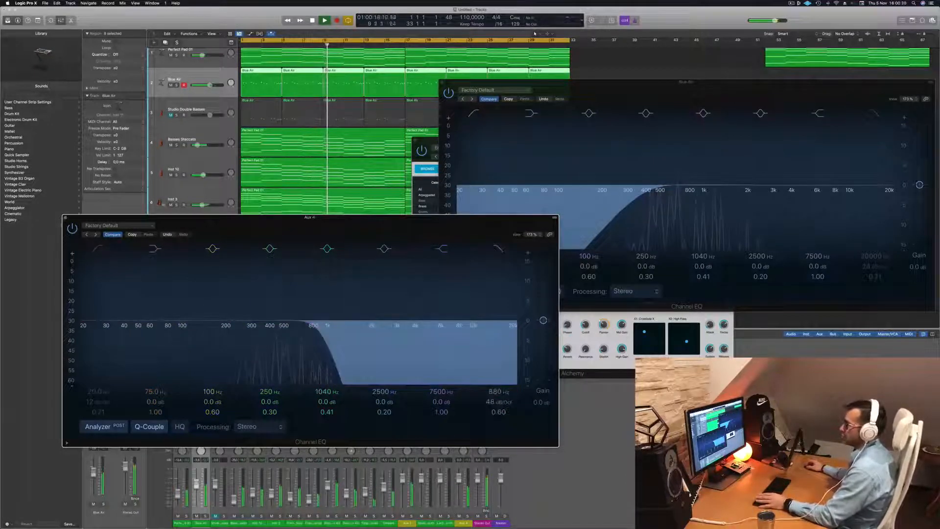
pyautogui.click(66, 217)
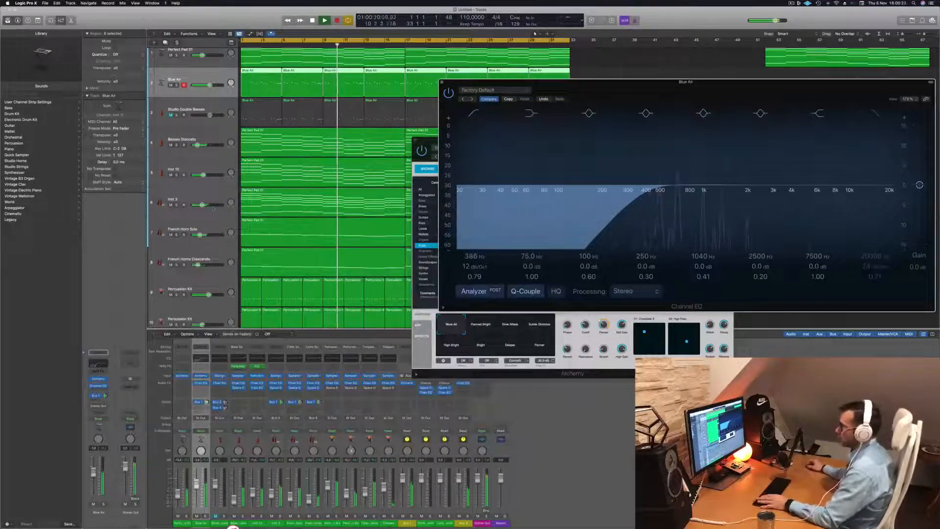
# - Toggle the French Horn Solo track's solo on and off during playback and select that track
pyautogui.click(177, 235)
pyautogui.click(176, 235)
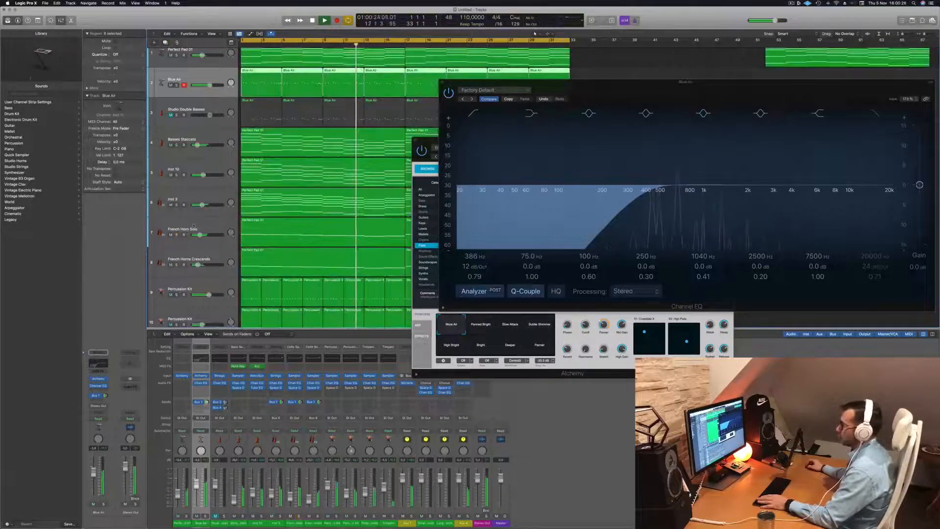
pyautogui.click(194, 227)
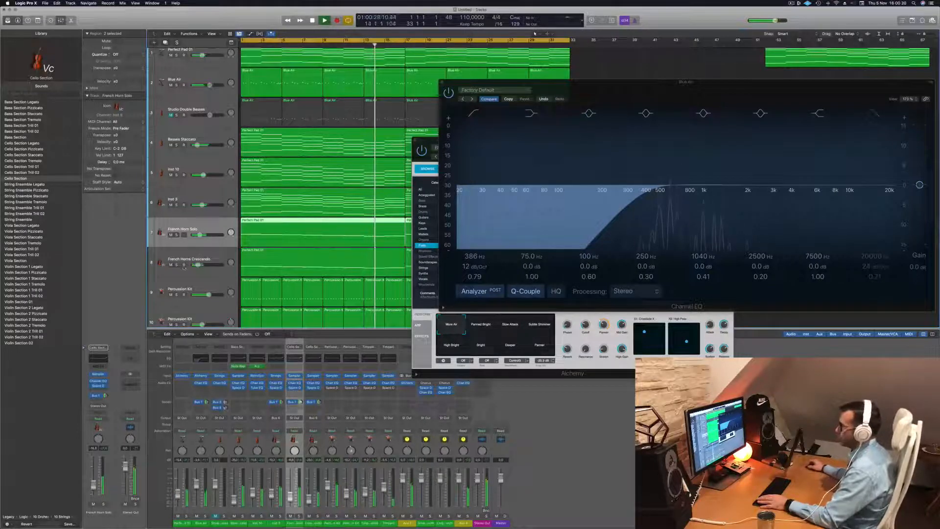
# - Solo both French horn tracks, route the French Horn Solo output to Bus 6, and turn the solos off again
pyautogui.click(177, 235)
pyautogui.click(177, 265)
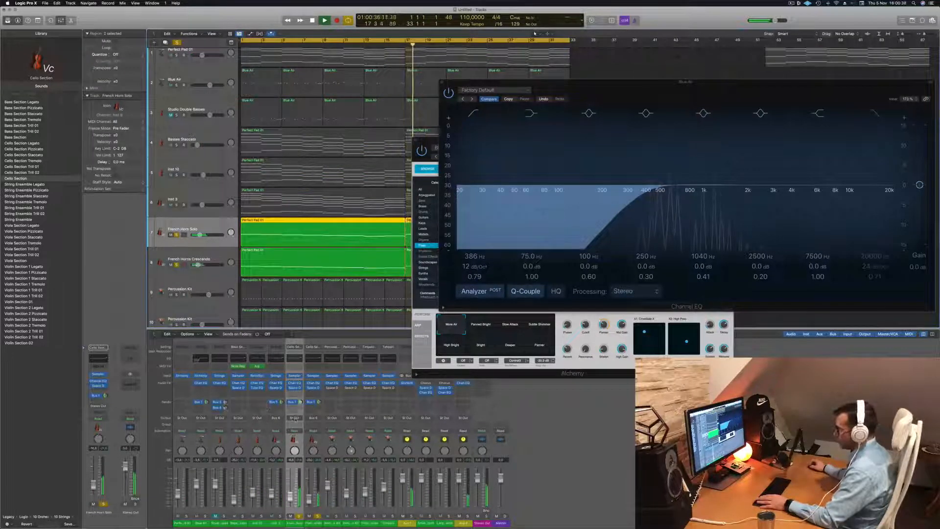
pyautogui.click(294, 418)
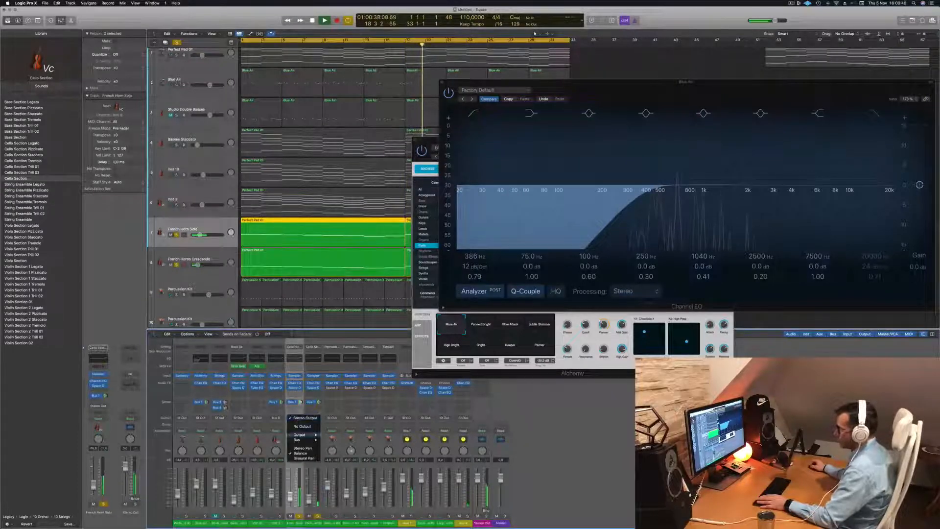
pyautogui.moveTo(300, 443)
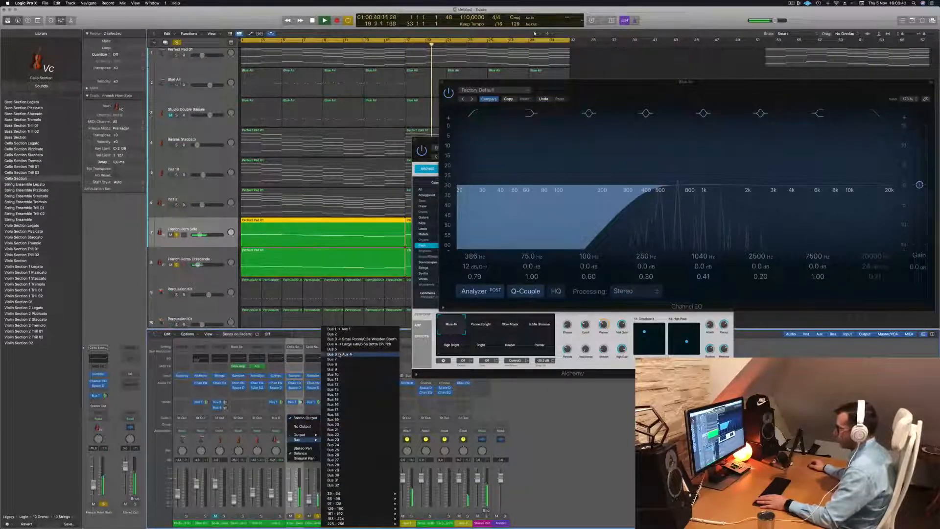
pyautogui.click(339, 354)
pyautogui.press('space')
pyautogui.click(177, 42)
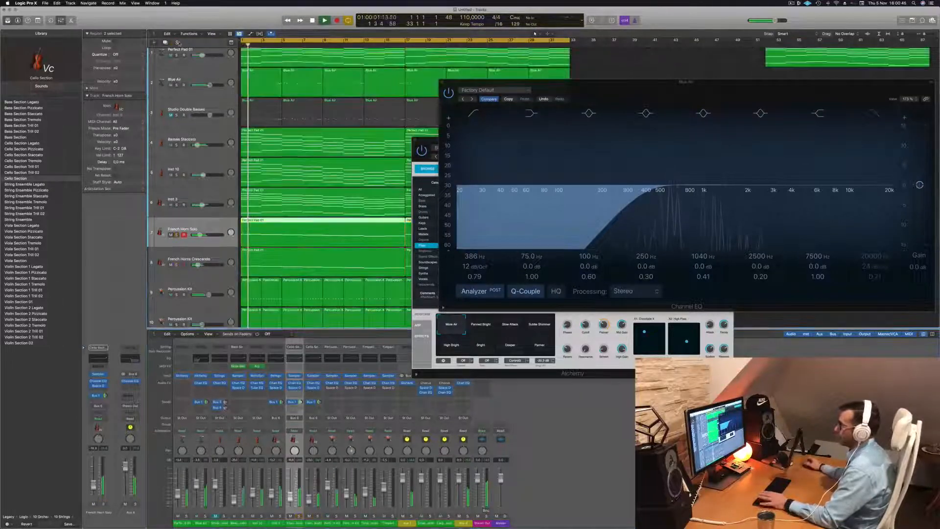
# - Move the Blue Air Channel EQ and Alchemy windows aside and close both of them
pyautogui.moveTo(644, 89); pyautogui.dragTo(416, 186)
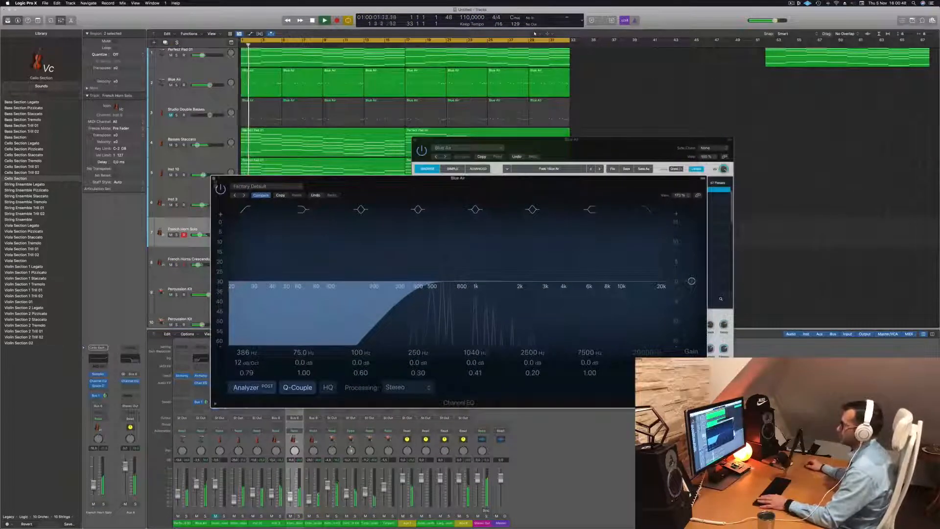
pyautogui.click(214, 179)
pyautogui.moveTo(416, 142); pyautogui.dragTo(361, 200)
pyautogui.click(362, 199)
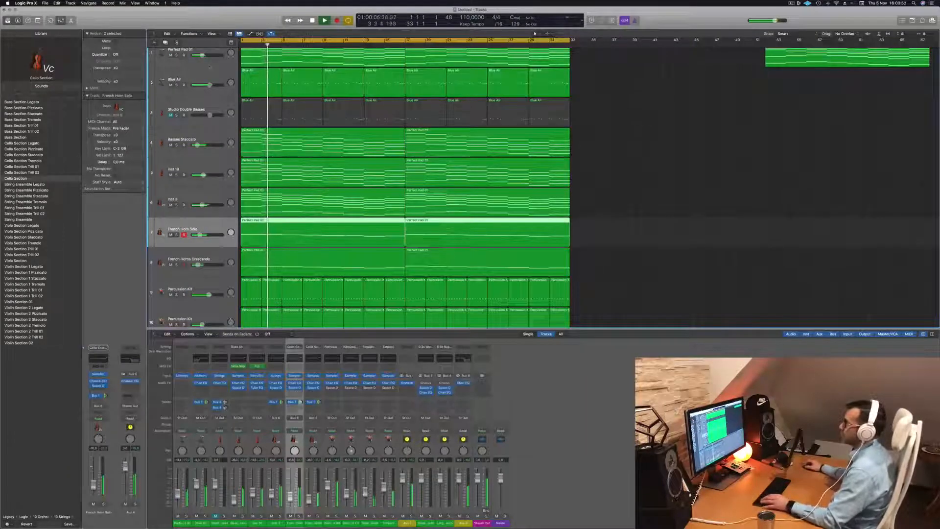
# - Replay the arrangement from the start while selecting the Blue Air and Inst 3 tracks to compare them
pyautogui.click(207, 75)
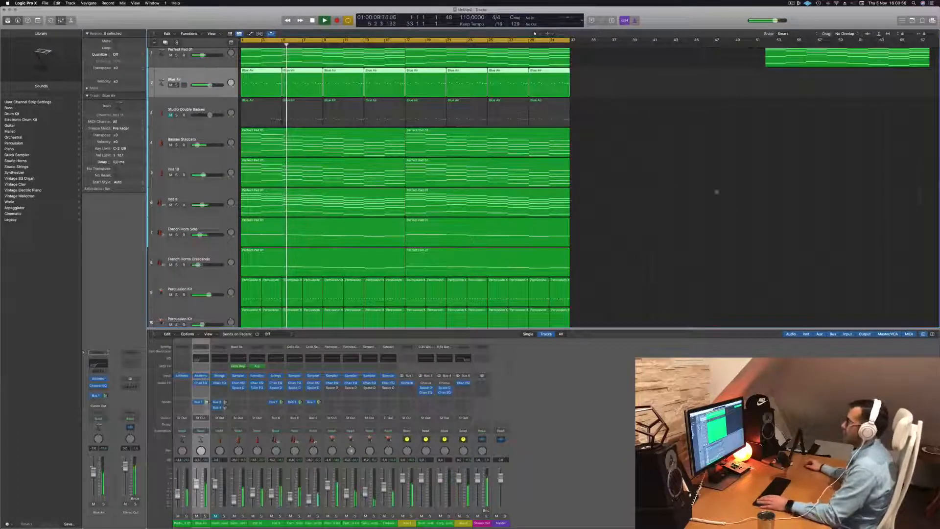
pyautogui.press('Return')
pyautogui.click(208, 196)
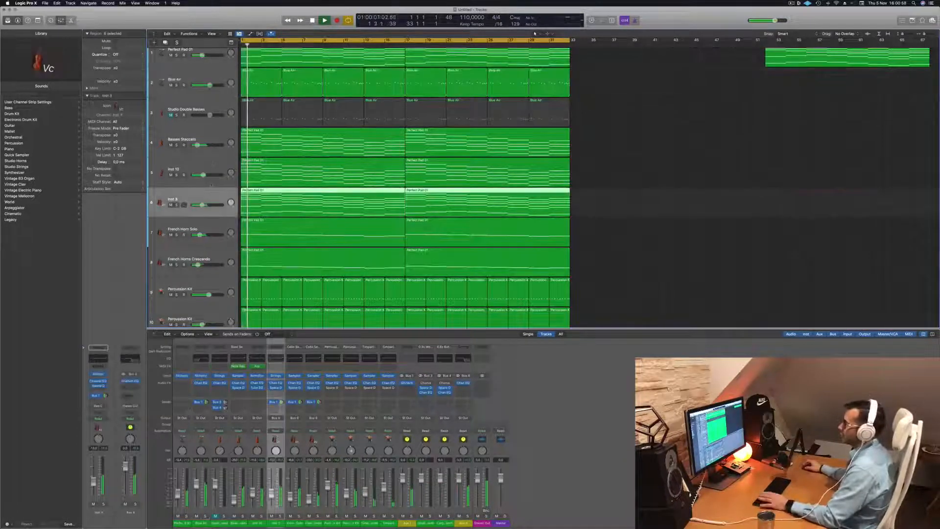
pyautogui.scroll(2, 222, 100)
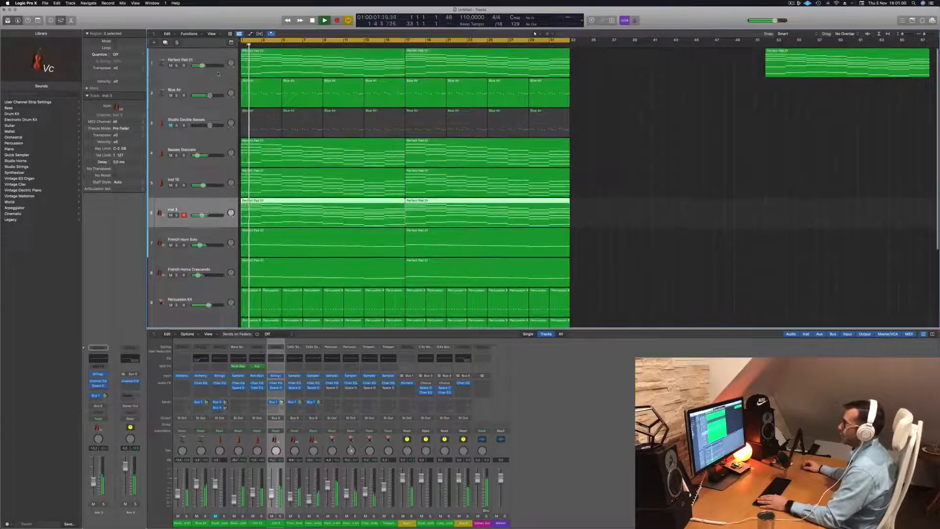
# - Duplicate the Perfect Pad 01 track with its settings and copy both of its regions onto the new track
pyautogui.click(205, 56)
pyautogui.press('Return')
pyautogui.press('cmd+d')
pyautogui.moveTo(327, 62); pyautogui.dragTo(520, 96)
pyautogui.press('space')
# - Delete all the upper chord notes in both regions of the duplicated pad track, keeping only the lowest line
pyautogui.moveTo(622, 91); pyautogui.dragTo(379, 92)
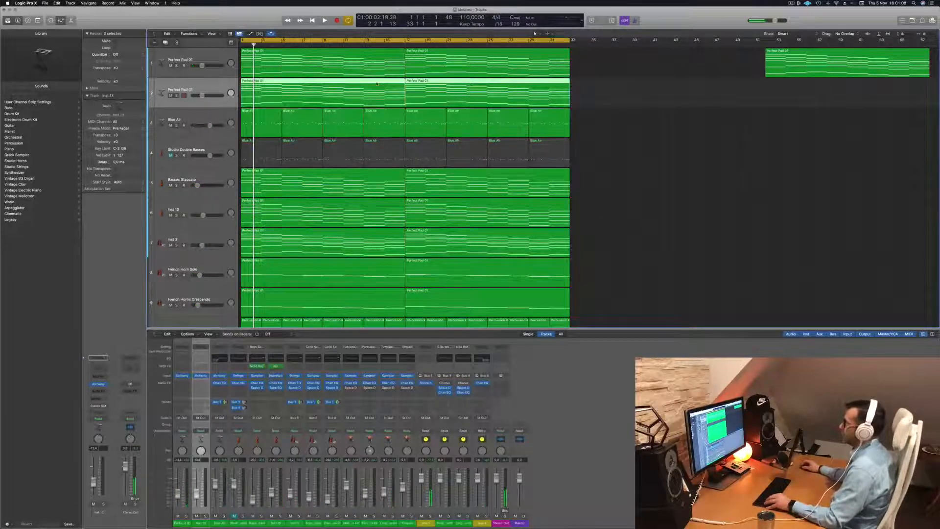
pyautogui.doubleClick(377, 84)
pyautogui.scroll(-3, 303, 444)
pyautogui.moveTo(244, 434); pyautogui.dragTo(566, 497)
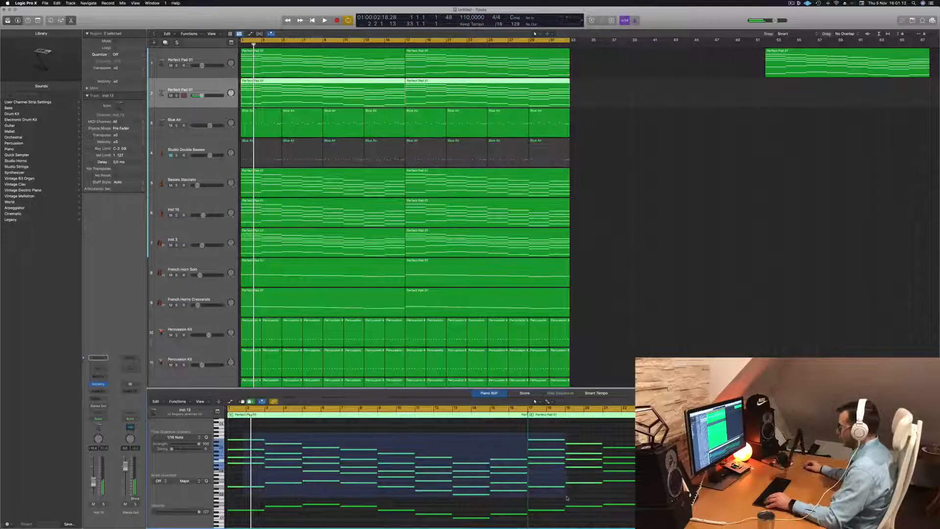
pyautogui.press('Delete')
pyautogui.moveTo(594, 437); pyautogui.dragTo(832, 500)
pyautogui.press('Delete')
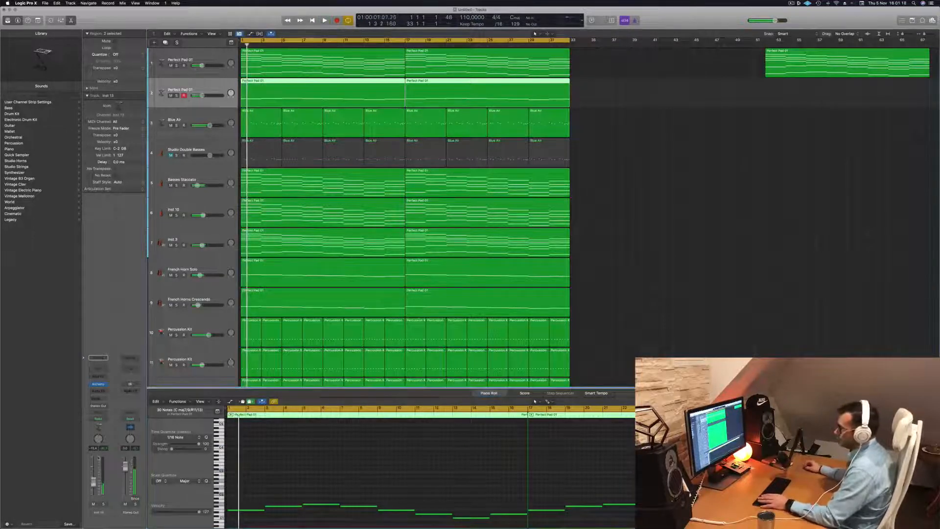
# - Open the duplicated pad's Alchemy instrument, solo the track and play it from the start
pyautogui.click(99, 384)
pyautogui.press('s')
pyautogui.moveTo(466, 87); pyautogui.dragTo(577, 98)
pyautogui.press('Return')
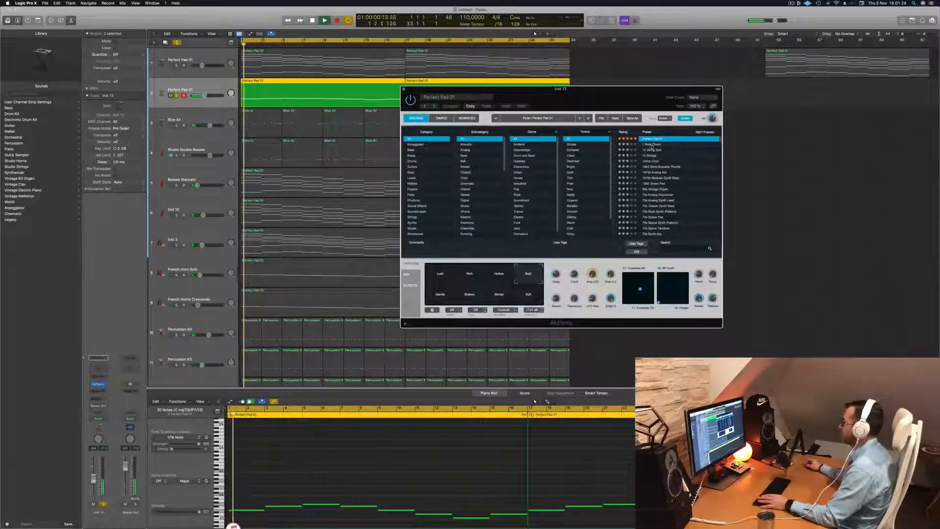
# - Sort the Alchemy presets by name, audition Perfect Pad 02 and load Perfect Pad 03
pyautogui.scroll(3, 660, 148)
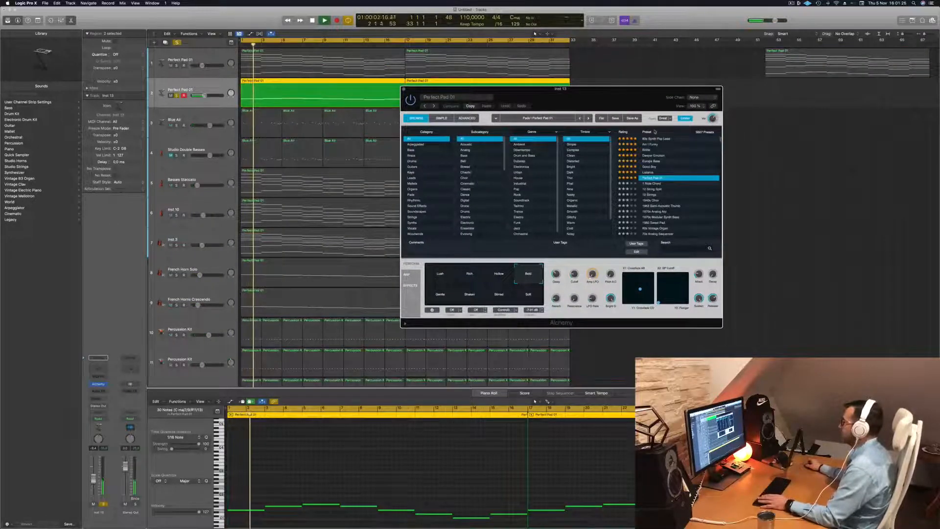
pyautogui.click(655, 132)
pyautogui.click(654, 144)
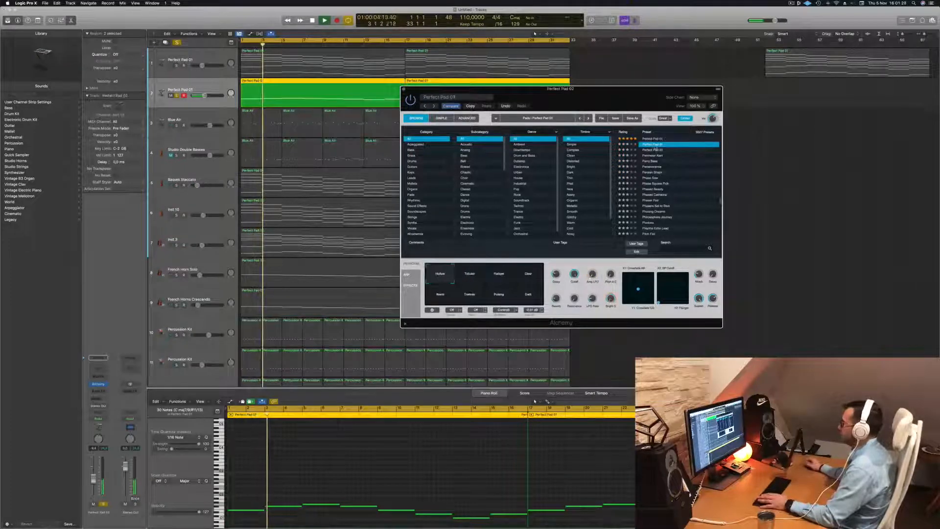
pyautogui.click(653, 150)
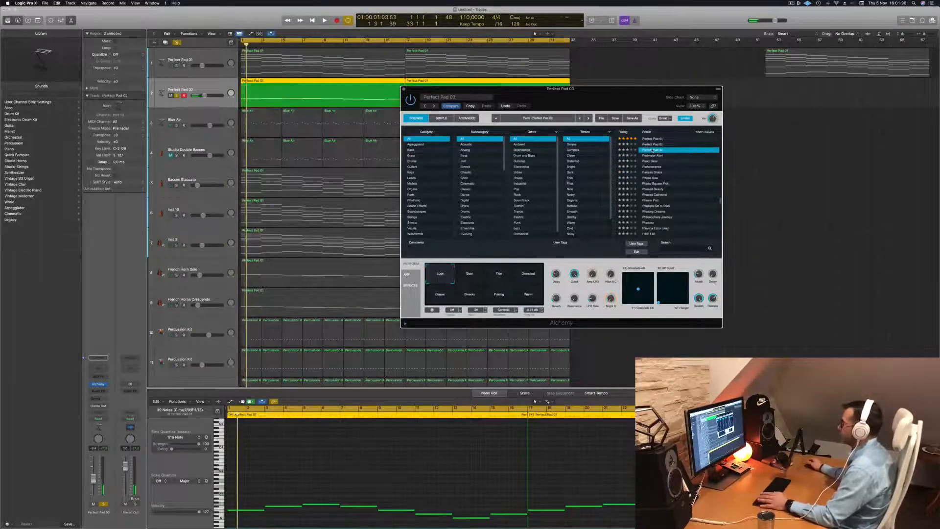
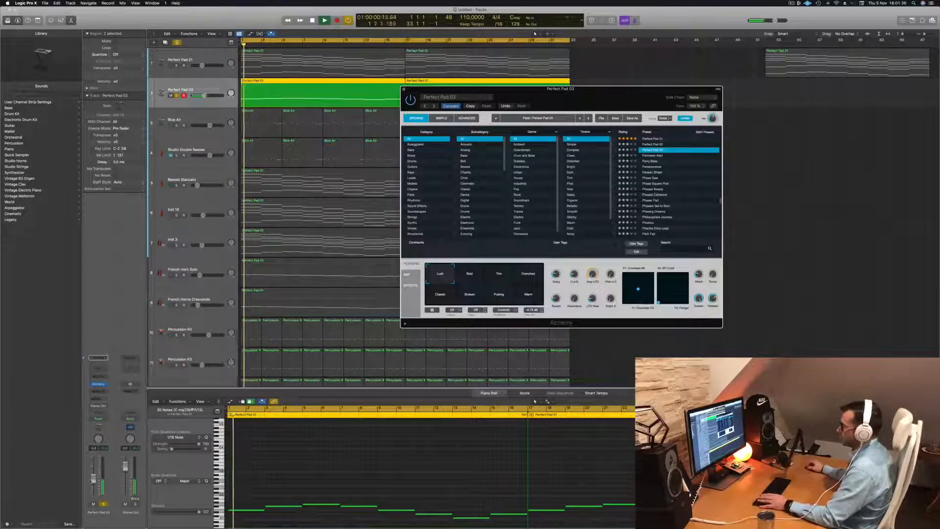
# - Audition the Drenched performance snapshot of the Perfect Pad 03 preset, settle on Warm and replay from the start
pyautogui.press('Return')
pyautogui.click(570, 276)
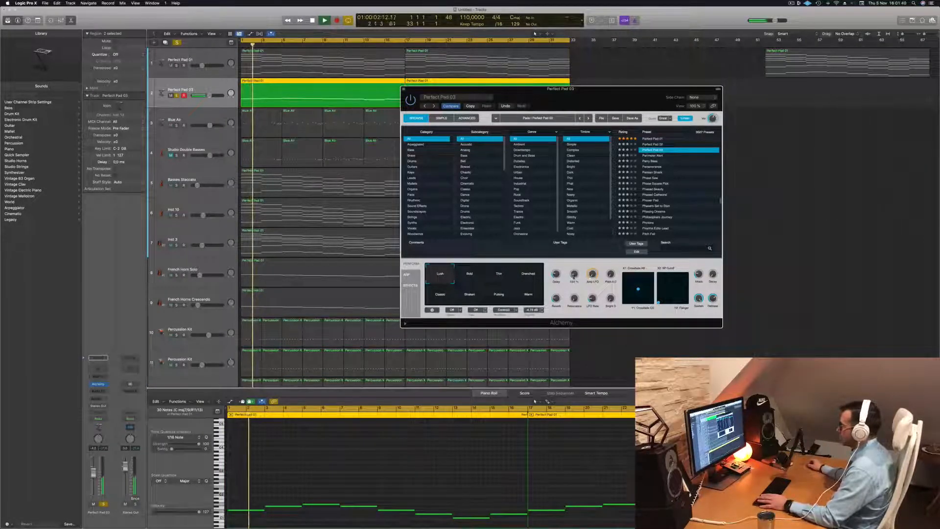
pyautogui.press('Return')
pyautogui.click(528, 273)
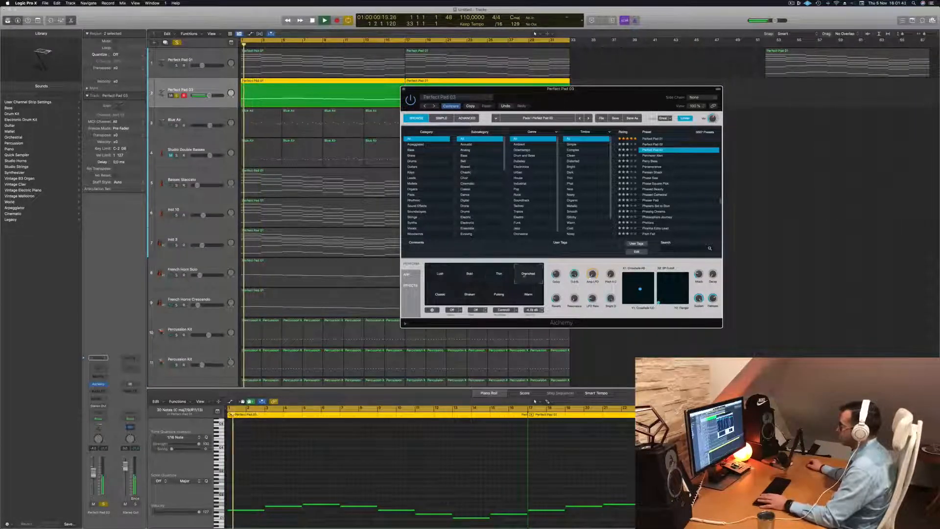
pyautogui.click(527, 295)
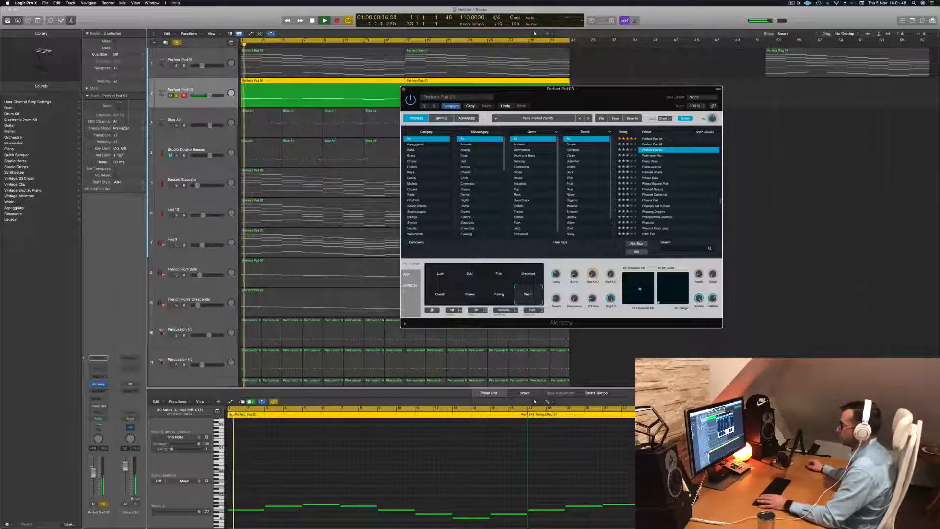
pyautogui.press('Return')
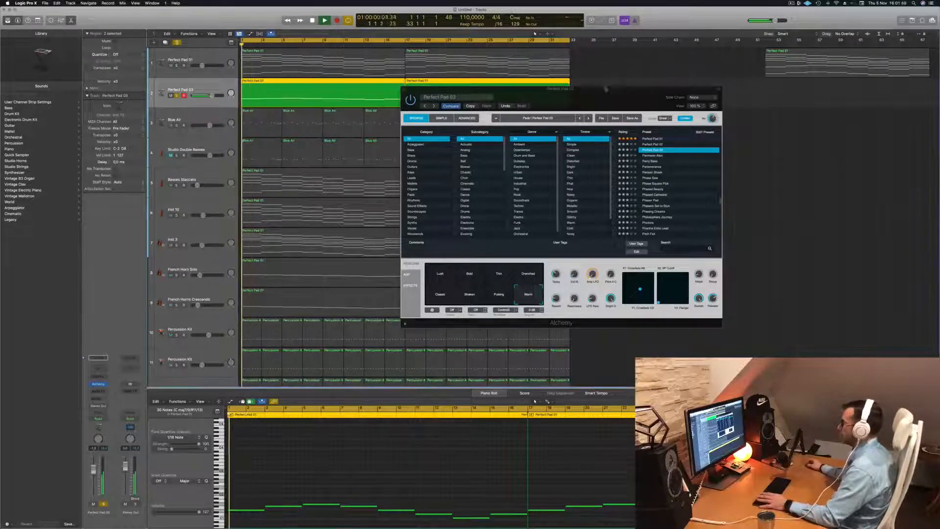
# - Solo the Basses Staccato track alongside the soloed pad, select it and play both from the start
pyautogui.moveTo(528, 89); pyautogui.dragTo(652, 96)
pyautogui.press('space')
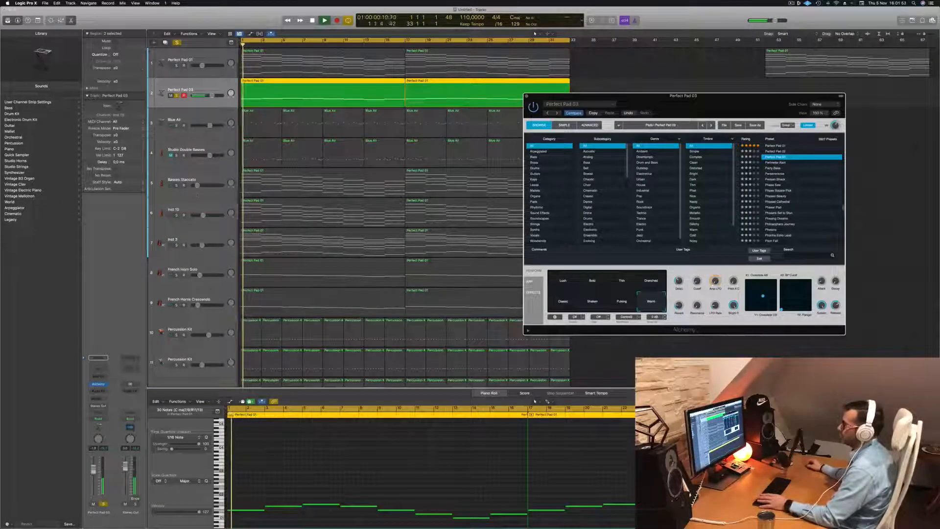
pyautogui.click(177, 185)
pyautogui.press('Return')
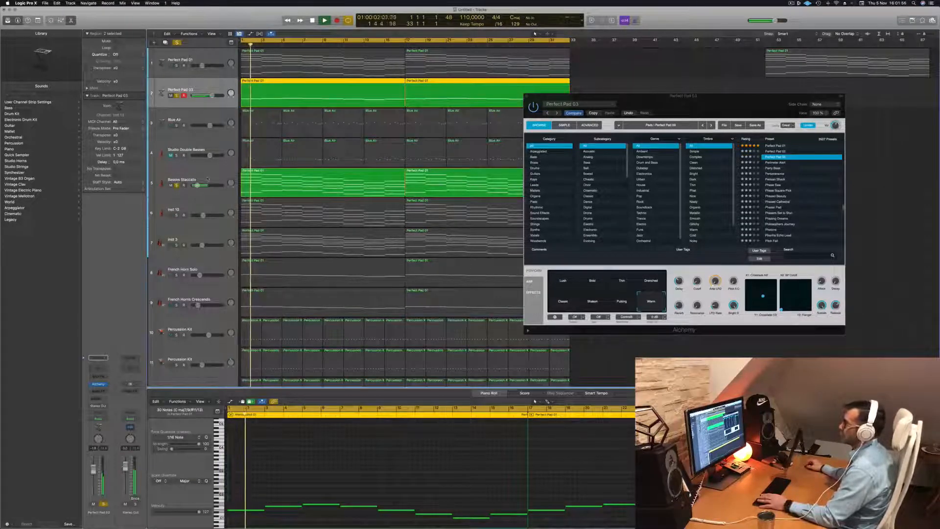
pyautogui.click(205, 179)
pyautogui.press('Return')
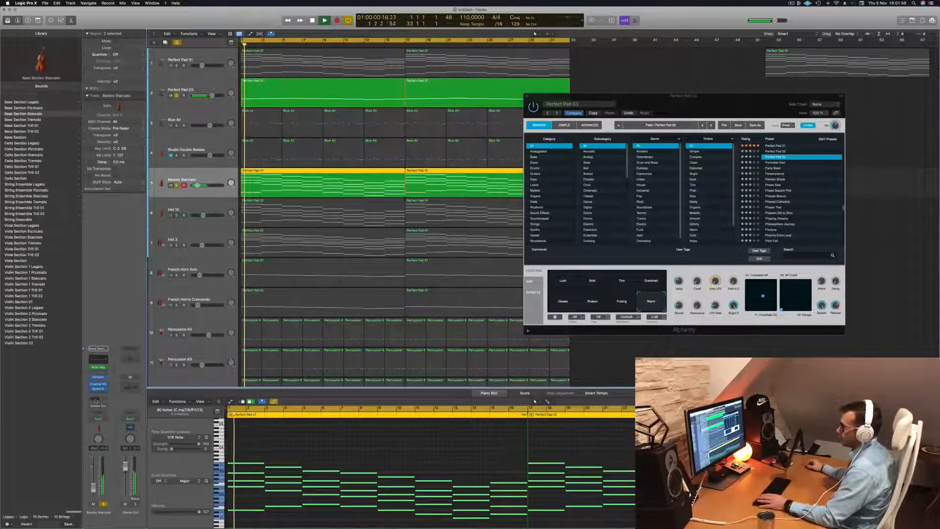
# - Add a send to Bus 1 on the Basses Staccato track and replay from the start
pyautogui.click(98, 396)
pyautogui.moveTo(105, 406)
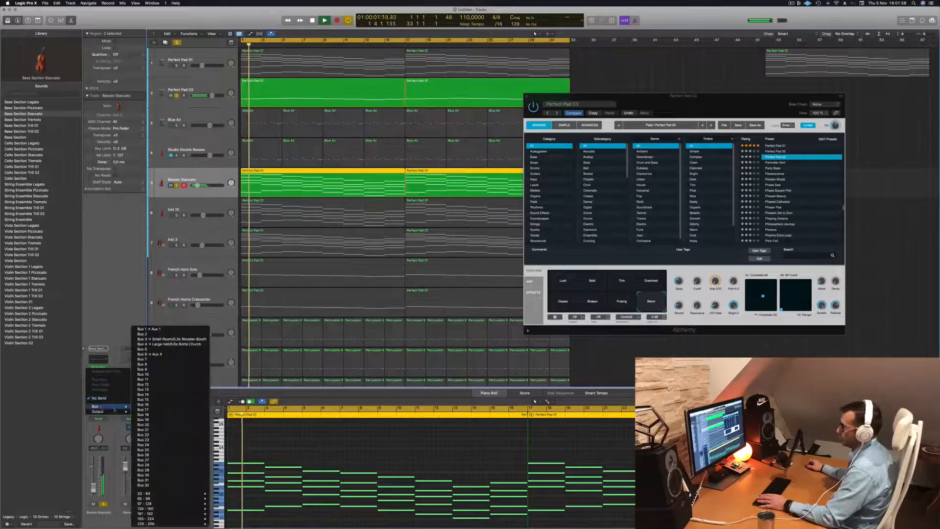
pyautogui.click(169, 339)
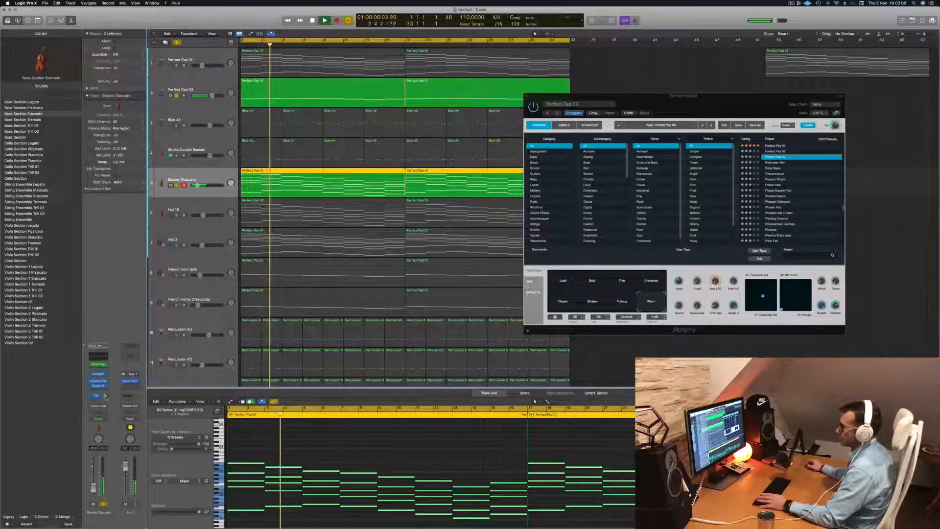
pyautogui.press('Return')
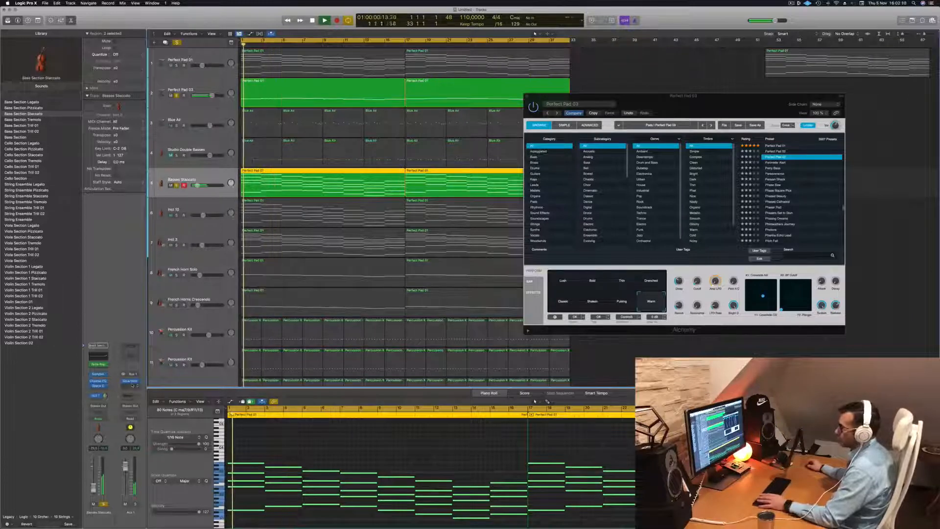
# - Shape Aux 1's Channel EQ with a -4.5 dB high shelf at 2840 Hz and a 12 dB/Oct low cut at 336 Hz
pyautogui.click(134, 355)
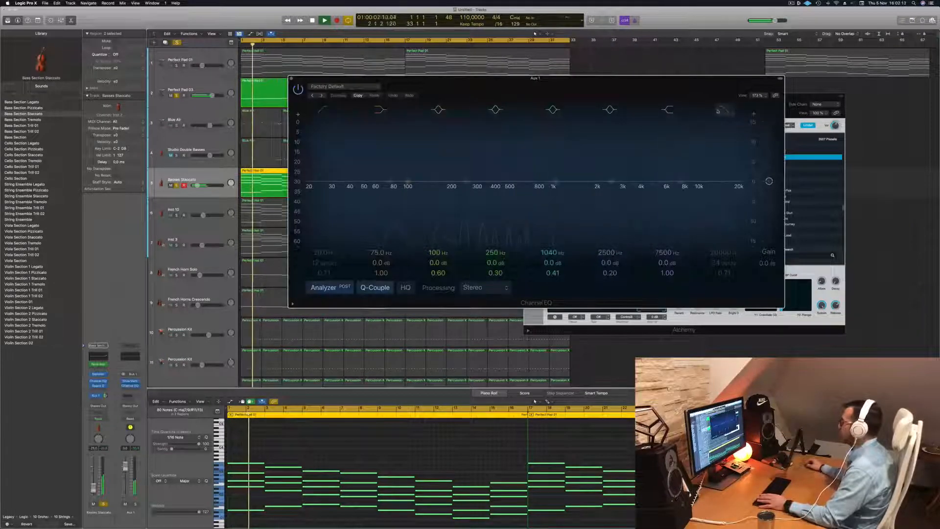
pyautogui.moveTo(680, 181); pyautogui.dragTo(619, 199)
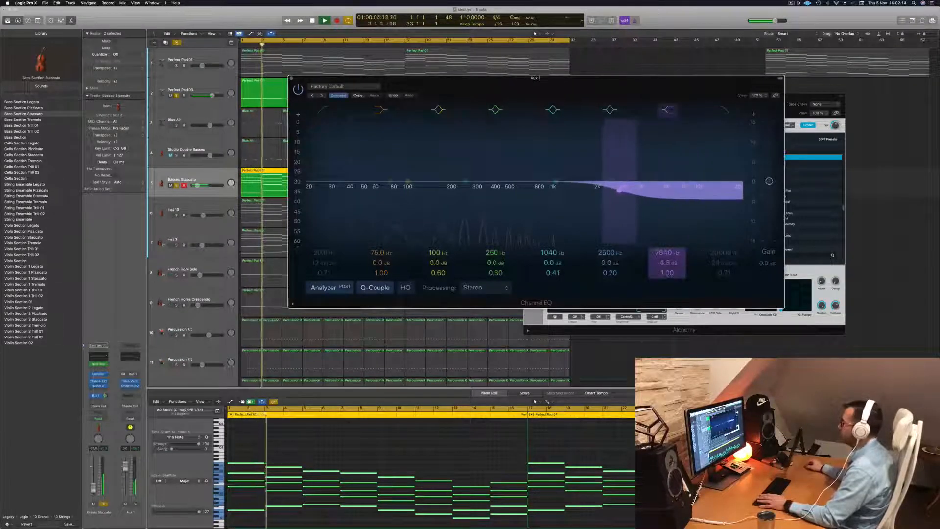
pyautogui.click(324, 110)
pyautogui.moveTo(323, 145); pyautogui.dragTo(480, 138)
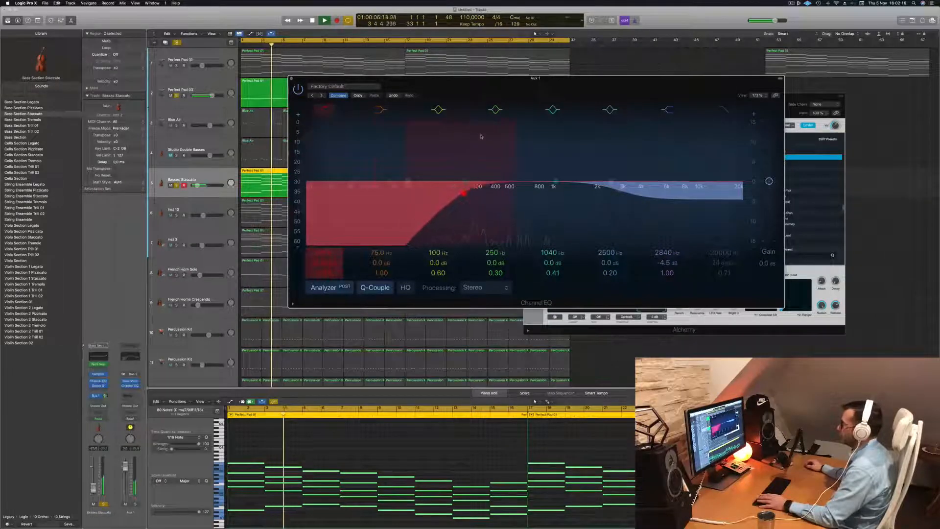
pyautogui.moveTo(466, 181); pyautogui.dragTo(485, 189)
pyautogui.press('space')
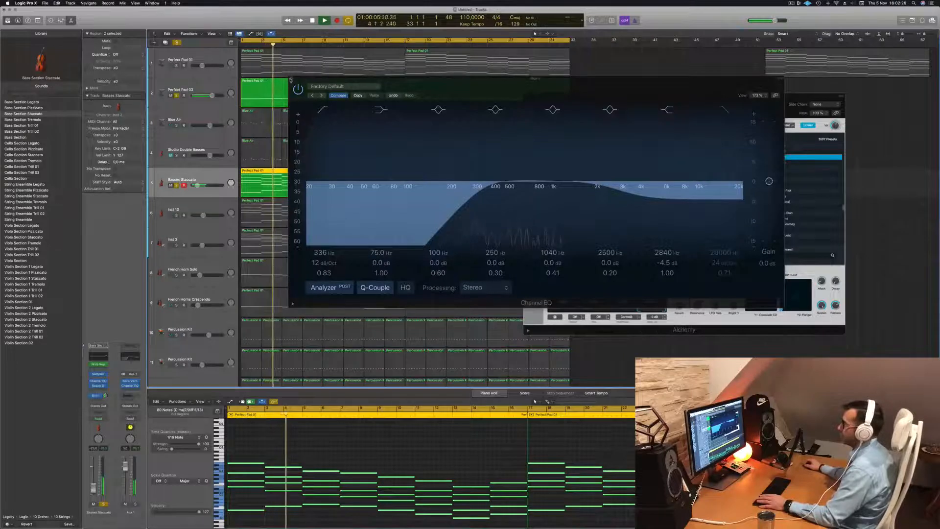
pyautogui.click(291, 79)
pyautogui.moveTo(643, 115); pyautogui.dragTo(768, 118)
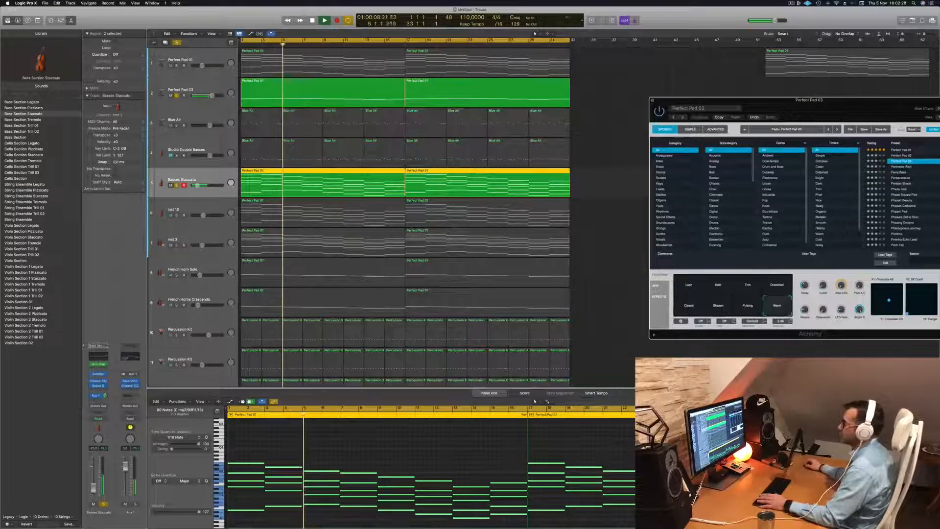
# - Add the Inst 10 track to the soloed pad and basses, select it and play from the start
pyautogui.click(177, 215)
pyautogui.press('Return')
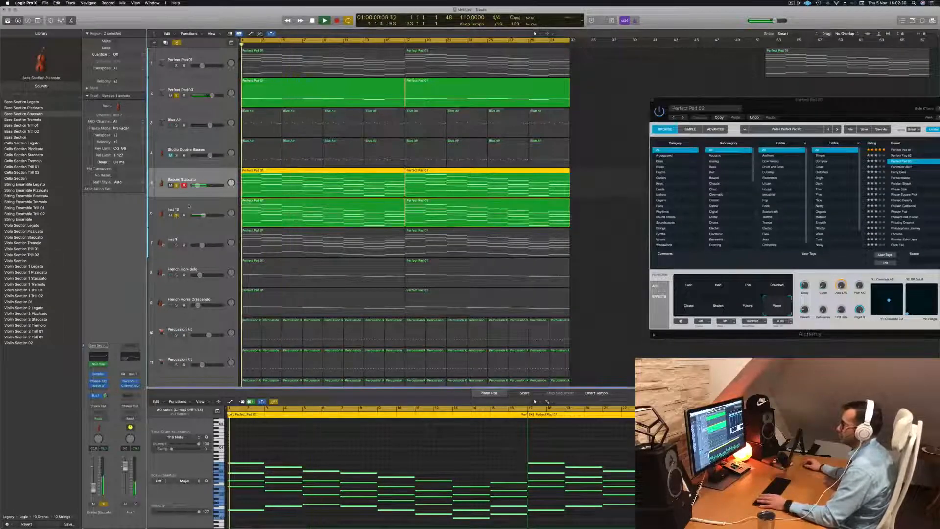
pyautogui.click(203, 206)
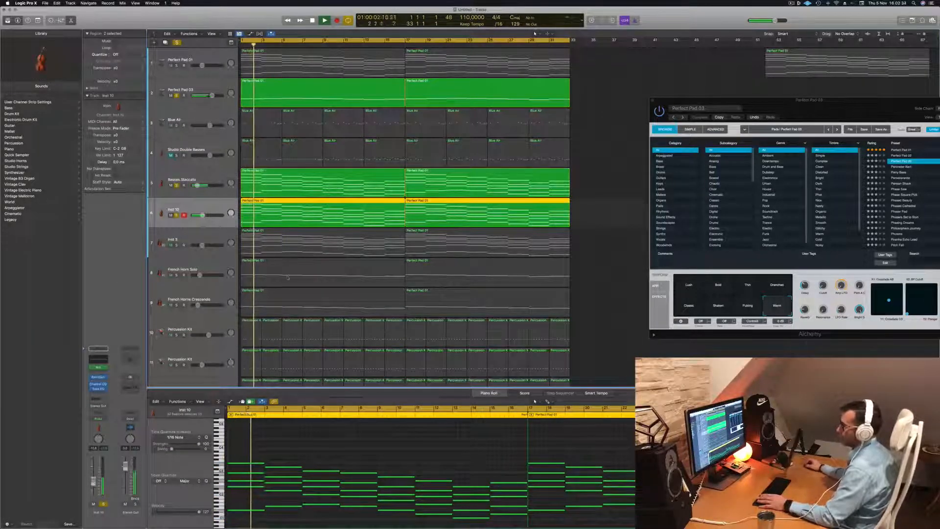
# - Solo both Percussion Kit tracks with the pad and strings, and listen to the combination
pyautogui.scroll(-3, 288, 278)
pyautogui.press('Return')
pyautogui.click(177, 285)
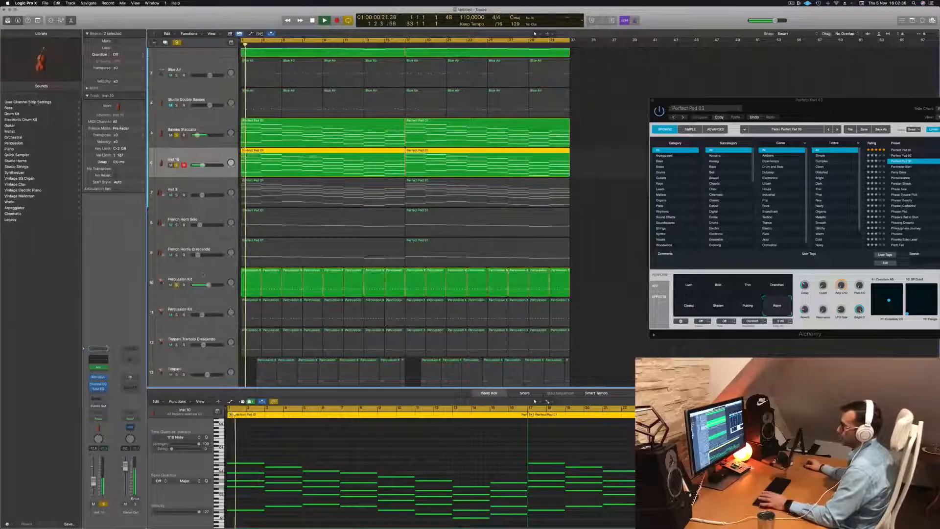
pyautogui.click(202, 274)
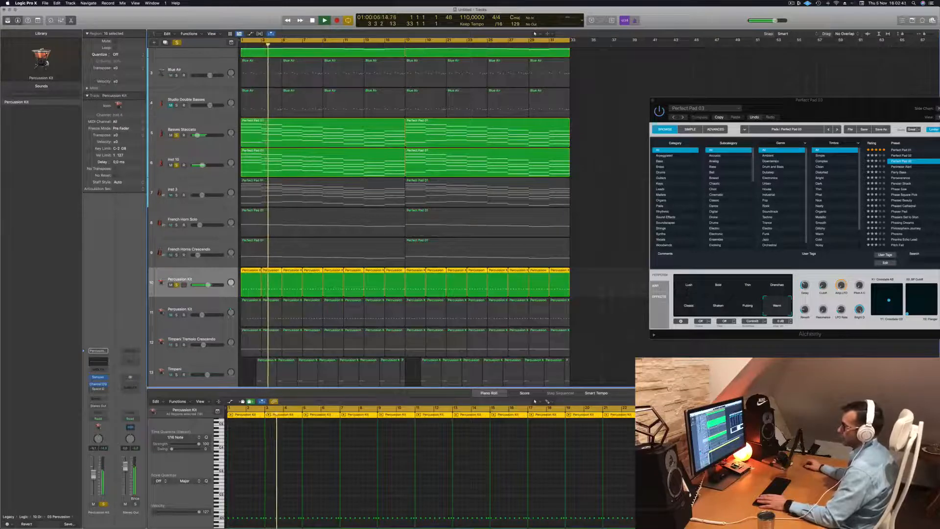
pyautogui.click(187, 309)
pyautogui.click(177, 314)
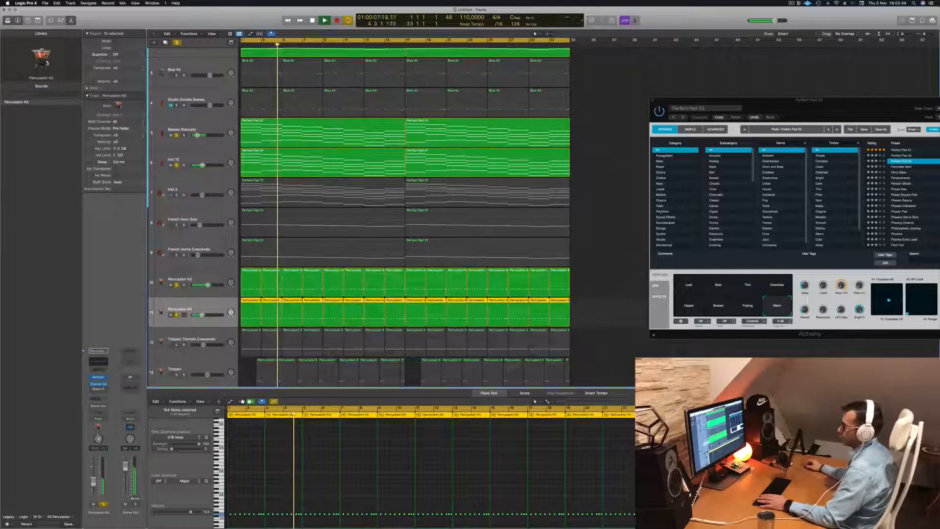
pyautogui.press('space')
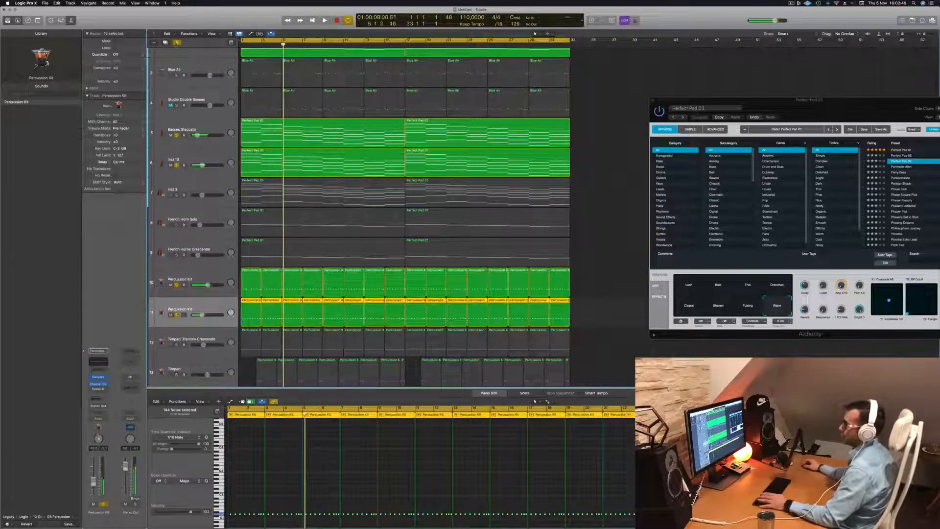
# - Clear all track solos, select the Blue Air track and play the full arrangement
pyautogui.click(177, 43)
pyautogui.press('space')
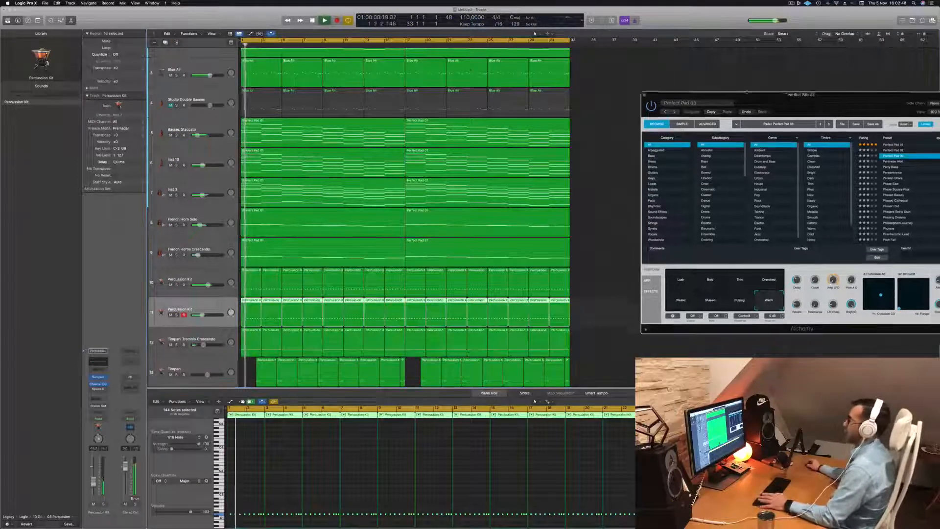
pyautogui.click(204, 68)
pyautogui.press('space')
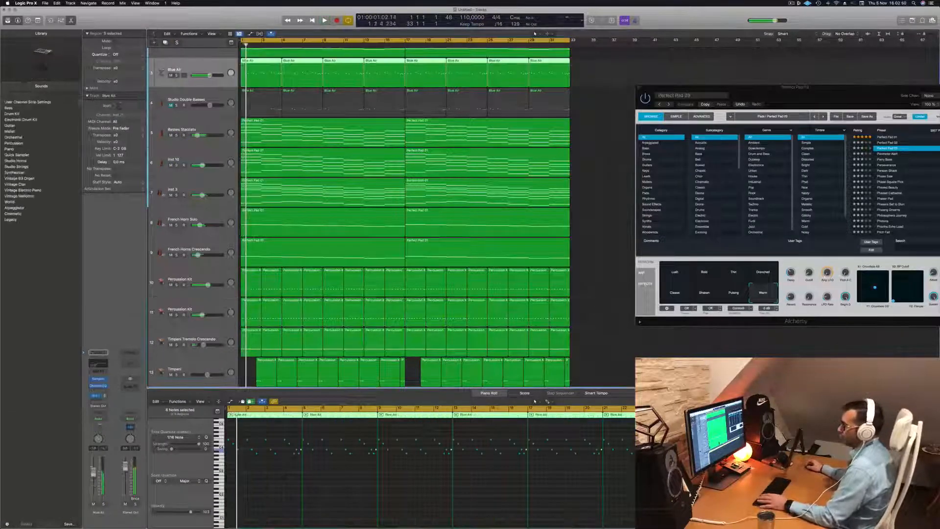
pyautogui.press('space')
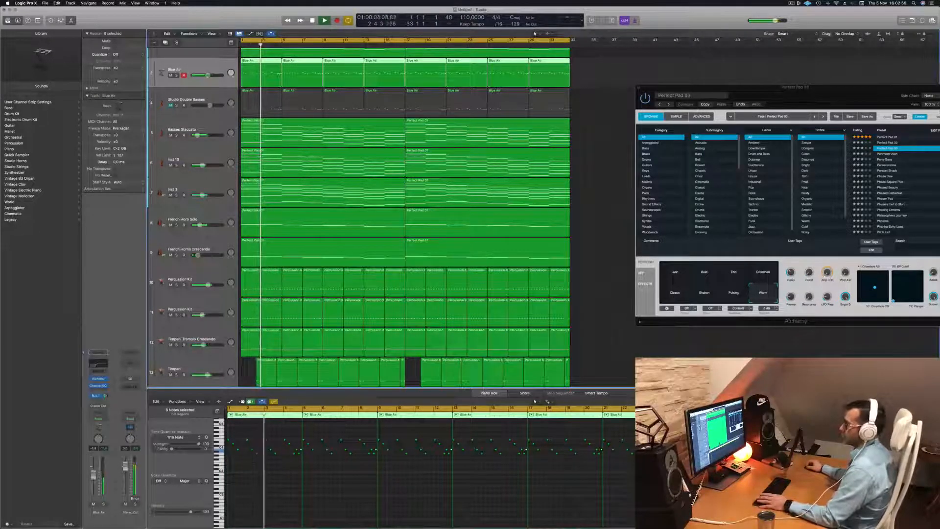
# - Close the Alchemy instrument window and restart playback of the full arrangement
pyautogui.moveTo(649, 89); pyautogui.dragTo(391, 144)
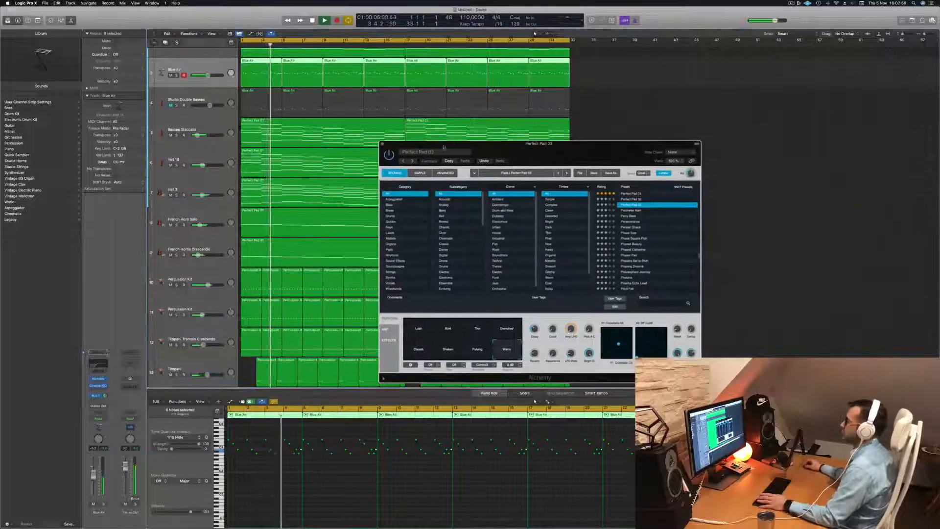
pyautogui.click(383, 144)
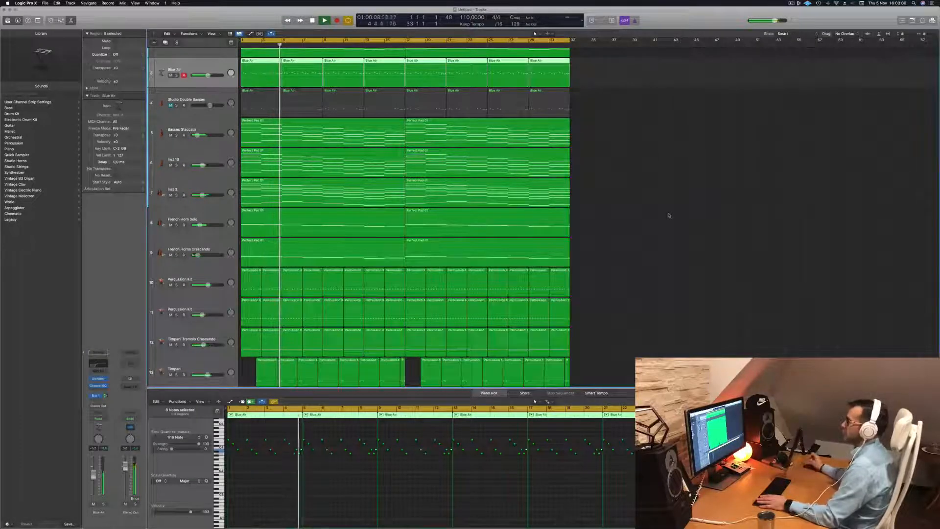
pyautogui.press('space')
pyautogui.press('space')
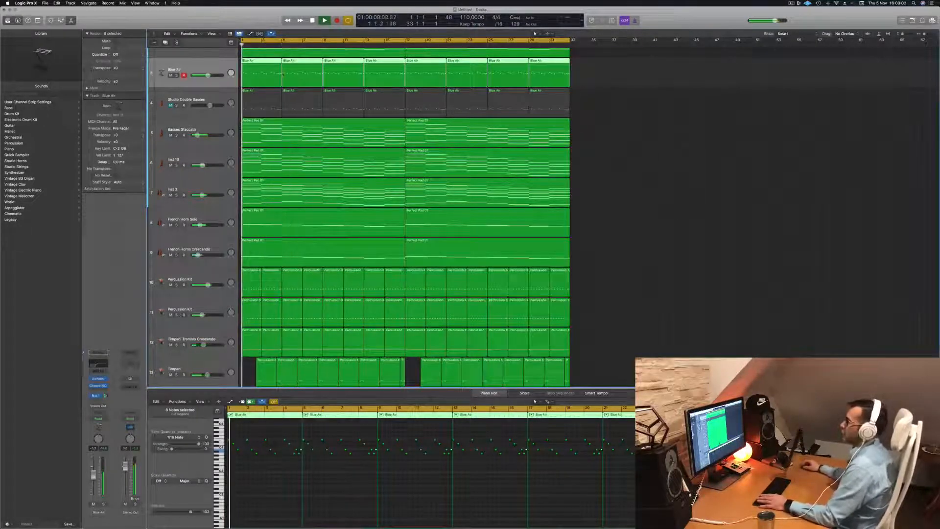
# - Delete every second Blue Air region, at bars 5, 13, 21 and 29
pyautogui.click(665, 206)
pyautogui.click(317, 68)
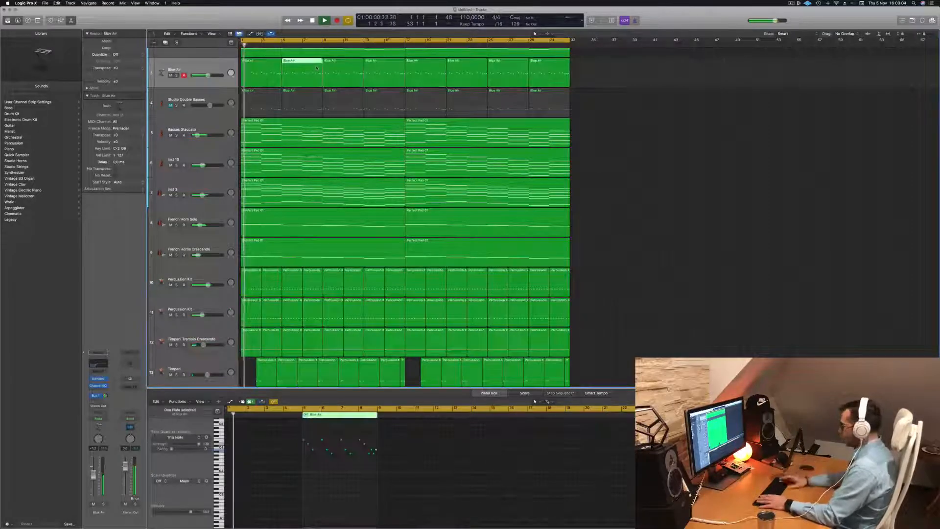
pyautogui.press('Delete')
pyautogui.click(393, 74)
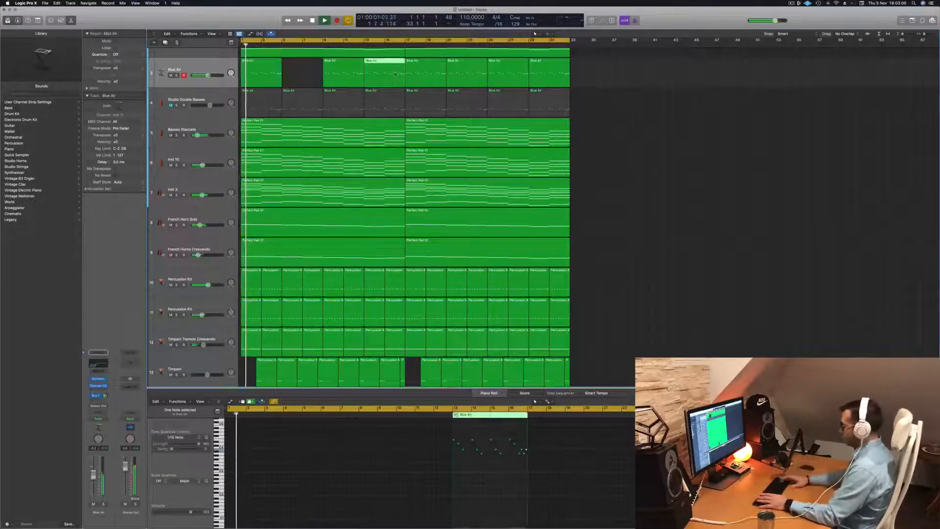
pyautogui.press('Delete')
pyautogui.click(454, 75)
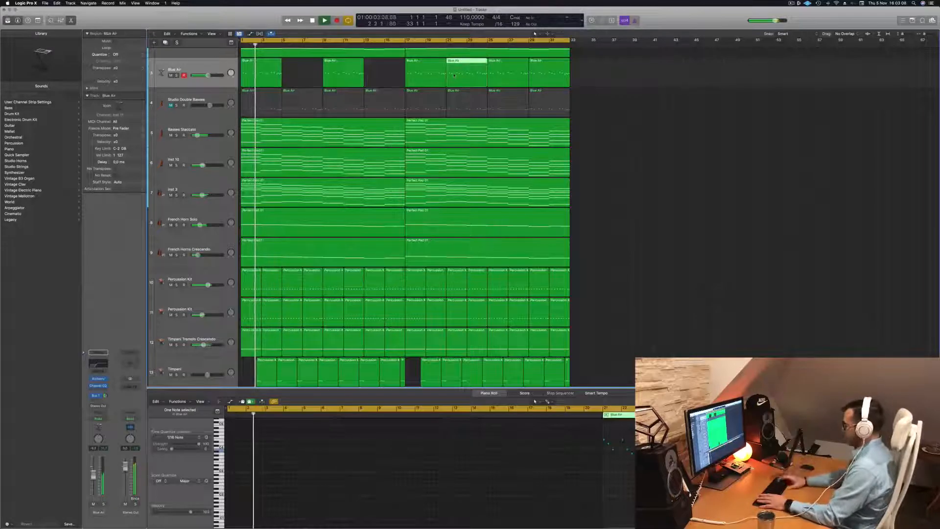
pyautogui.press('Delete')
pyautogui.click(542, 77)
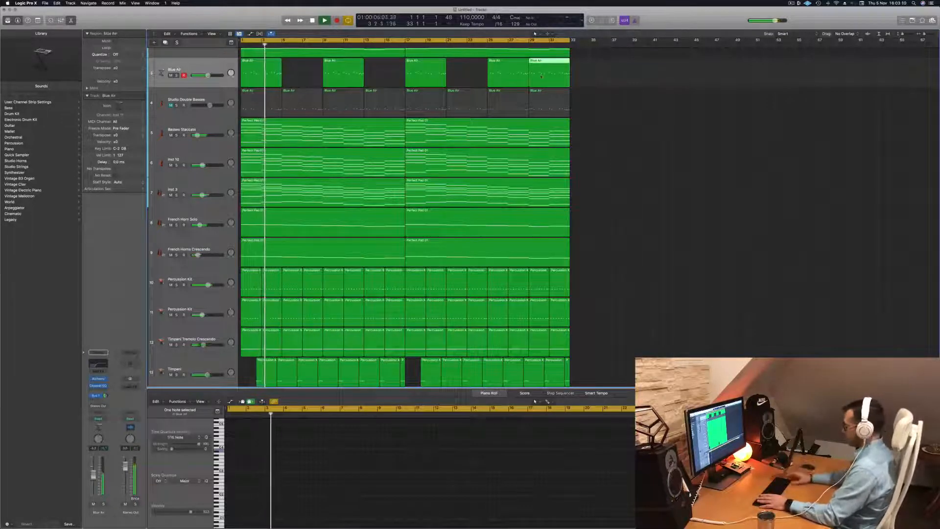
pyautogui.press('Delete')
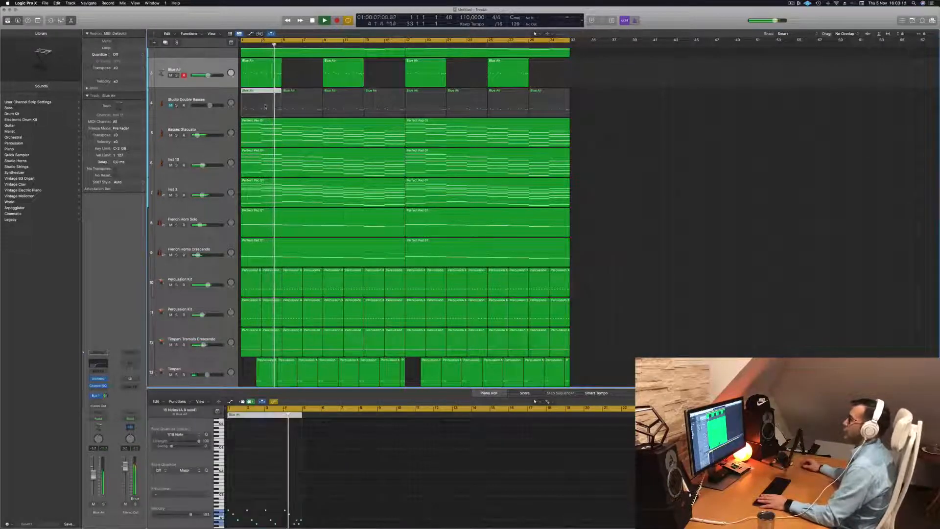
# - Delete all the Blue Air regions from the muted Studio Double Basses track
pyautogui.click(264, 107)
pyautogui.press('Delete')
pyautogui.moveTo(613, 106); pyautogui.dragTo(289, 98)
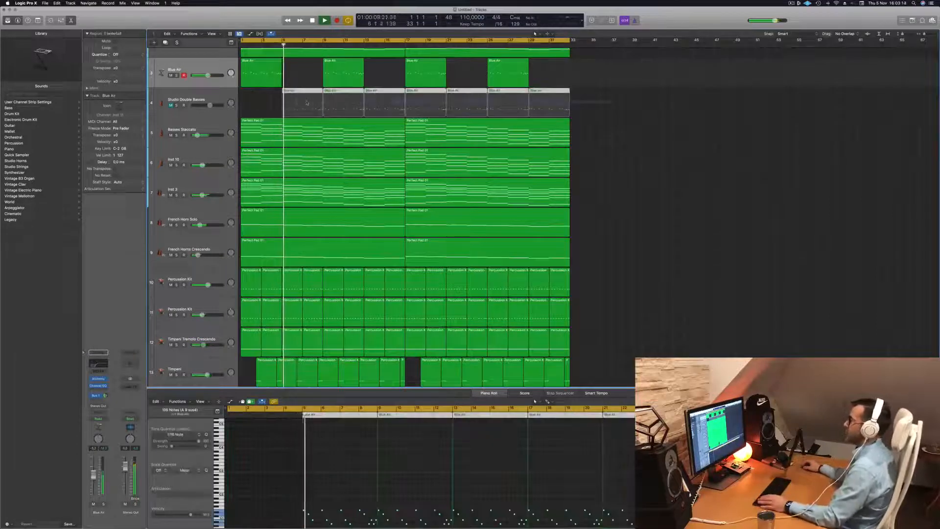
pyautogui.press('Delete')
# - Duplicate the Blue Air track with its settings as an empty track and open Musical Typing
pyautogui.click(216, 61)
pyautogui.press('Return')
pyautogui.press('super+d')
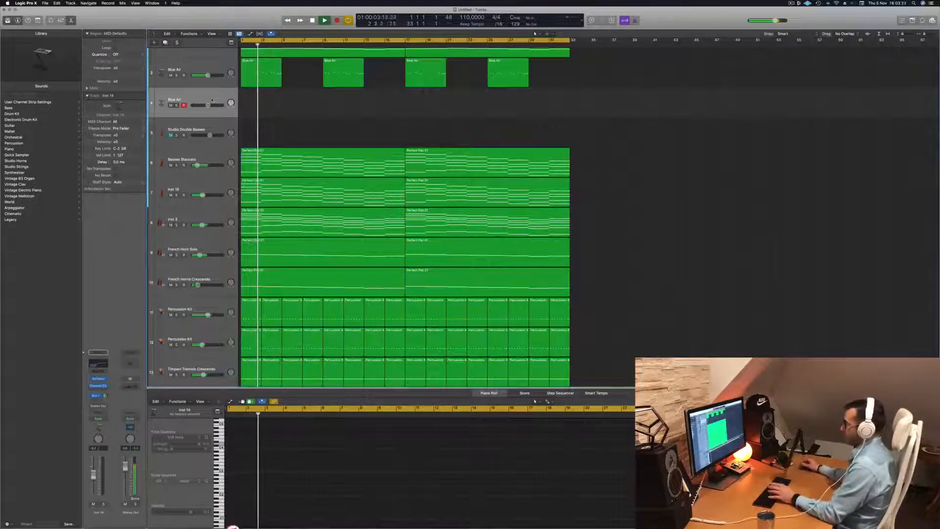
pyautogui.press('super+k')
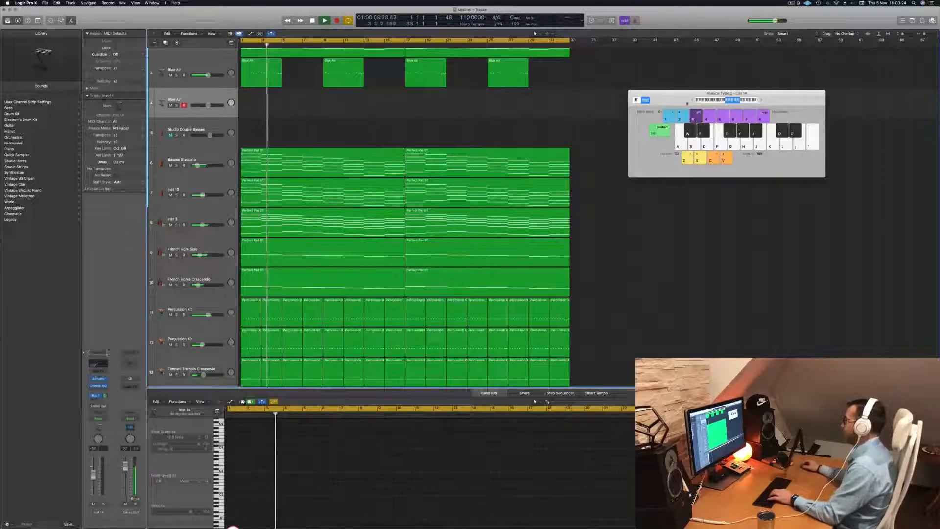
# - Open Alchemy on the new track and audition the pads Breathing, Can Of Worms and Crossing the Universe, ending in a lower keyboard octave
pyautogui.click(761, 100)
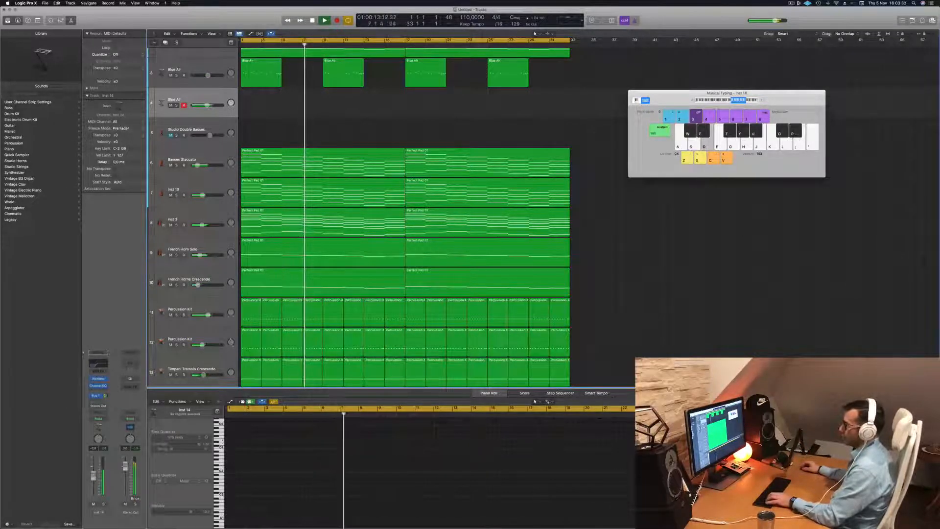
pyautogui.click(98, 378)
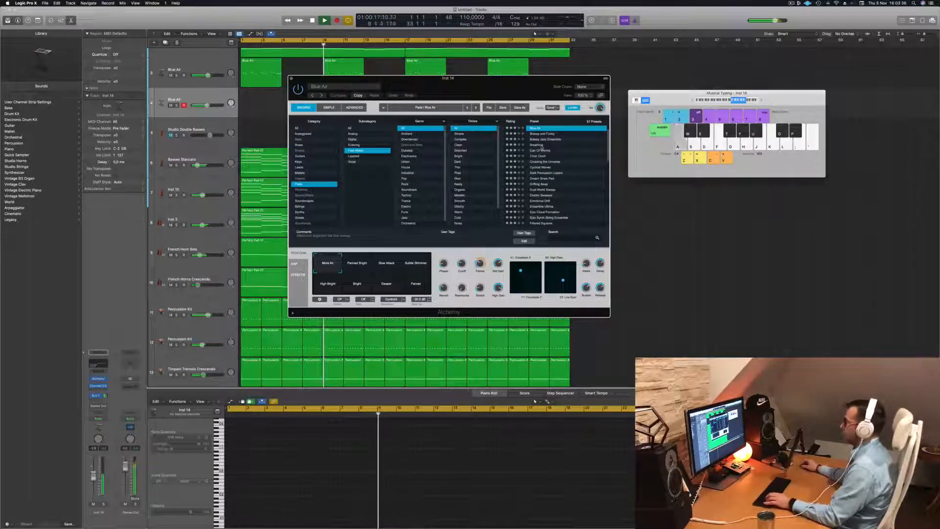
pyautogui.click(538, 145)
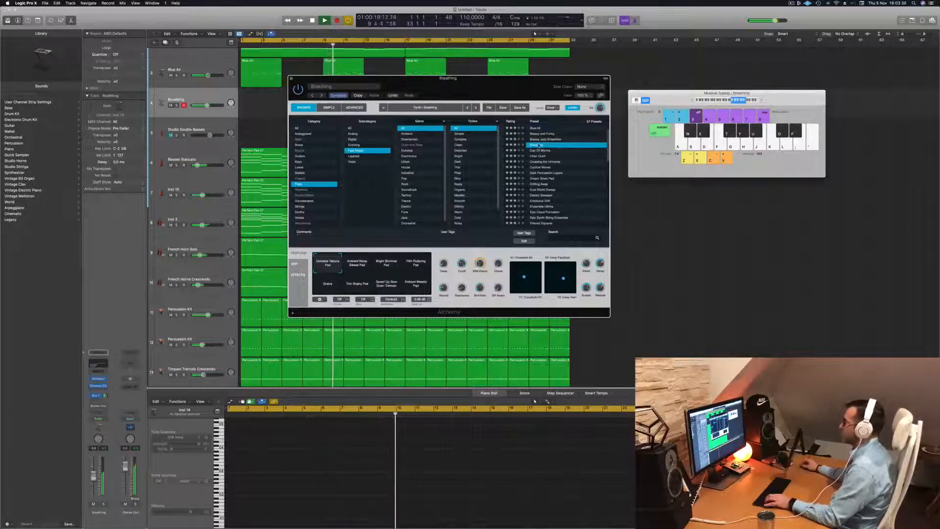
pyautogui.click(541, 151)
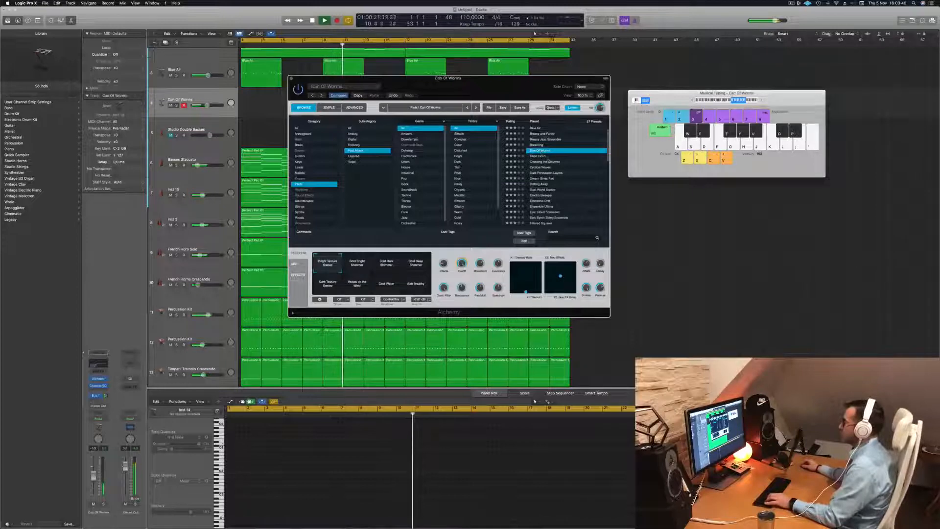
pyautogui.click(546, 161)
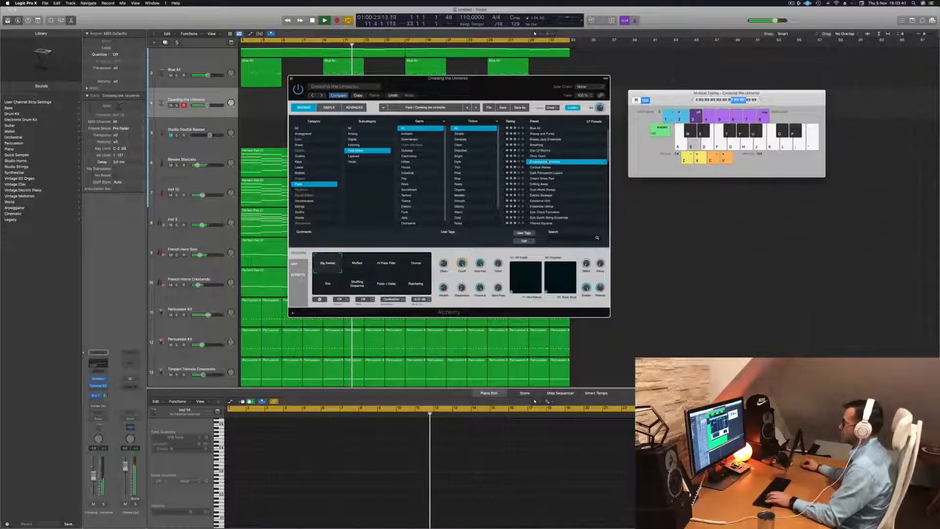
pyautogui.click(726, 100)
pyautogui.press('s')
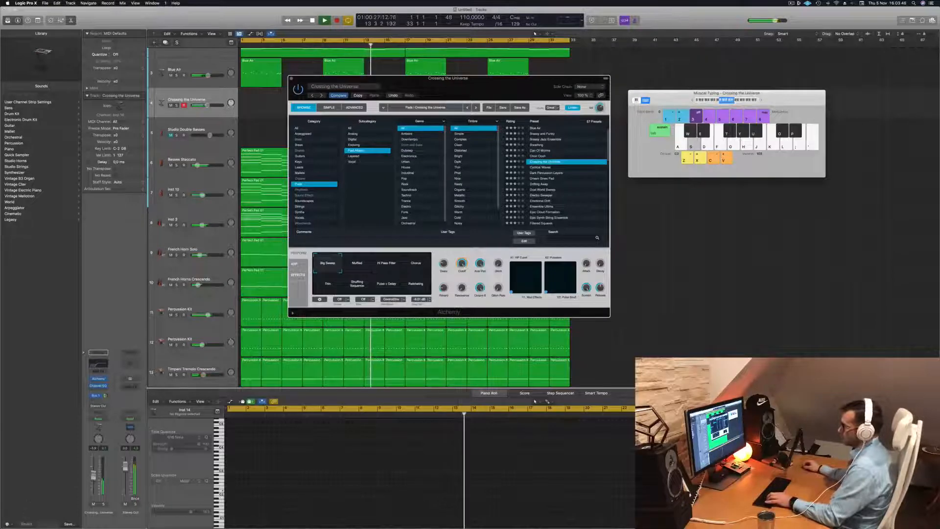
# - Raise the Crossing the Universe track's volume and audition the preset's Muffled variation against the arrangement
pyautogui.moveTo(207, 105); pyautogui.dragTo(212, 105)
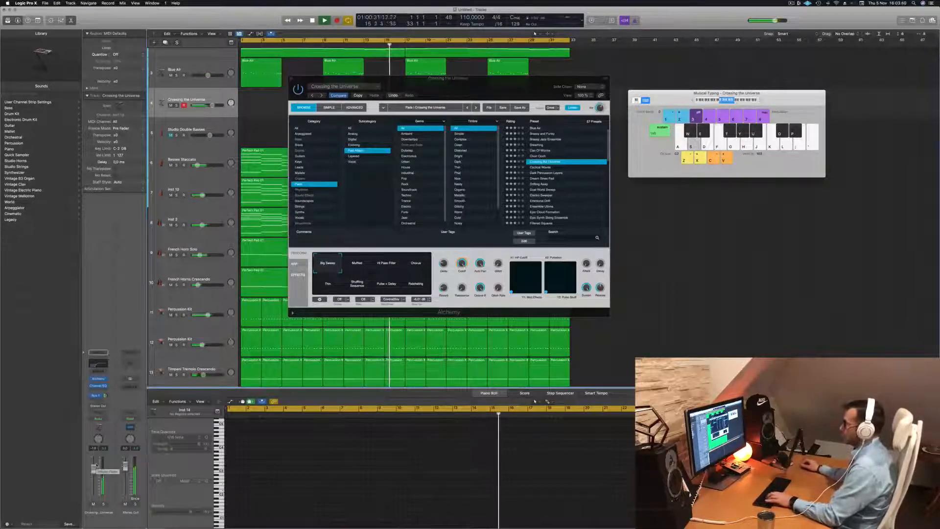
pyautogui.click(358, 264)
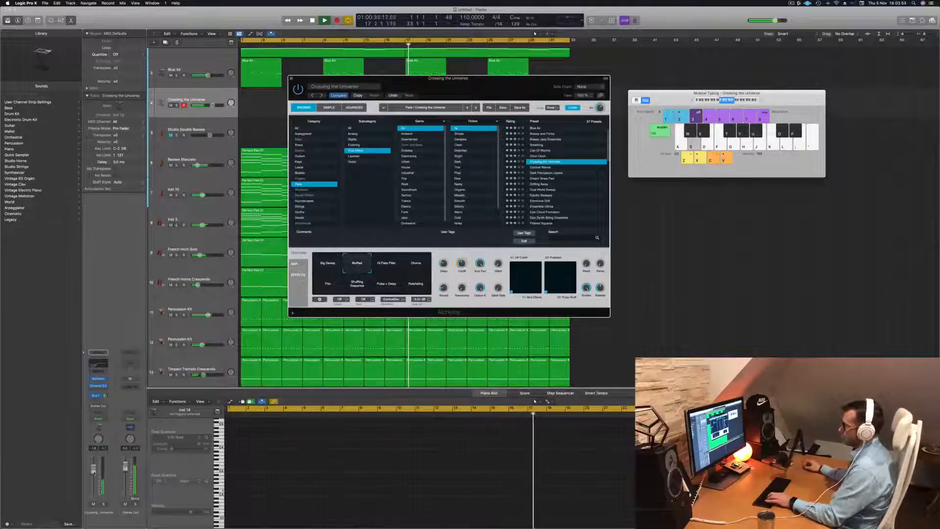
pyautogui.click(93, 464)
pyautogui.press('d')
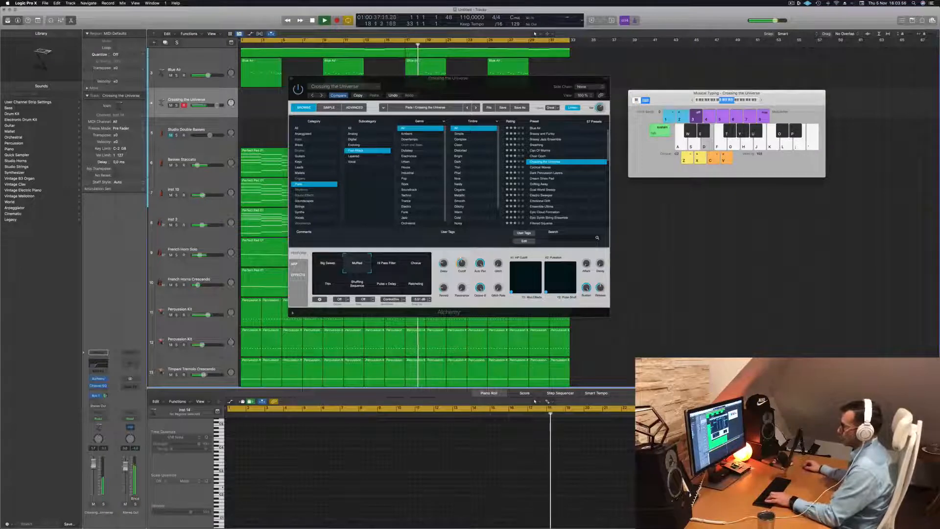
pyautogui.click(103, 504)
pyautogui.click(103, 504)
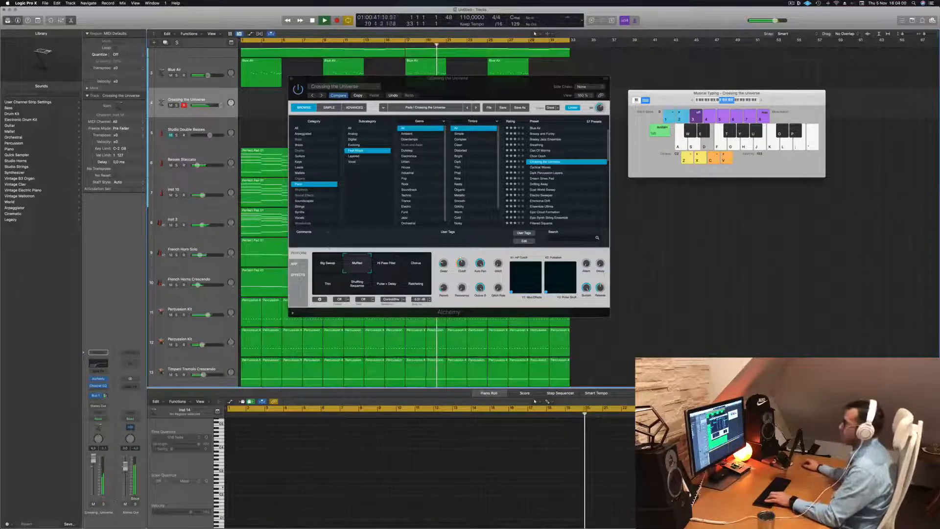
# - Move the Alchemy window clear of the regions and try the Hi Pass Filter, Chorus and Thin variations of Crossing the Universe
pyautogui.moveTo(488, 89); pyautogui.dragTo(700, 147)
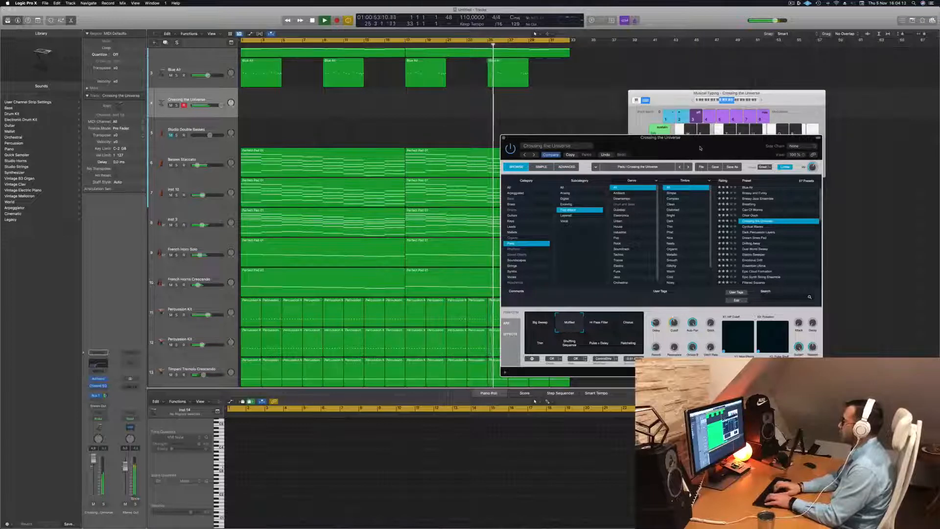
pyautogui.click(599, 325)
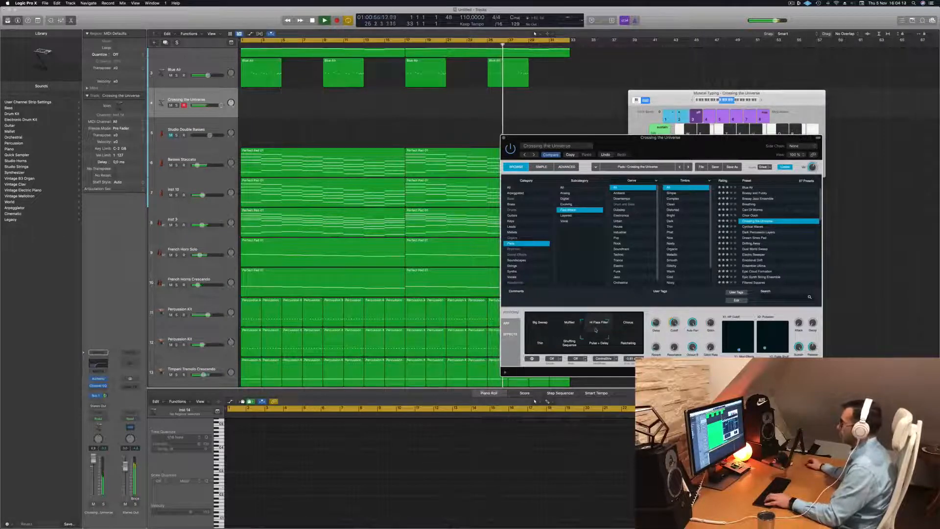
pyautogui.click(638, 317)
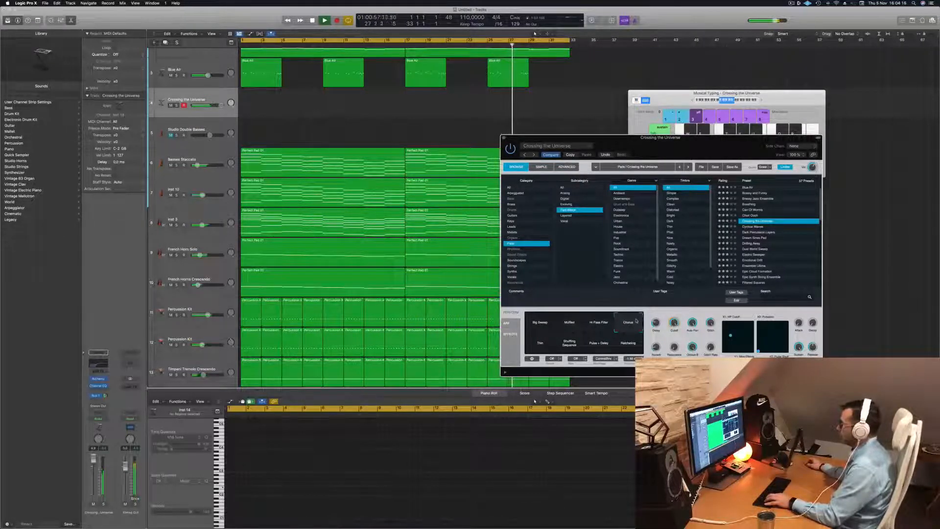
pyautogui.click(533, 344)
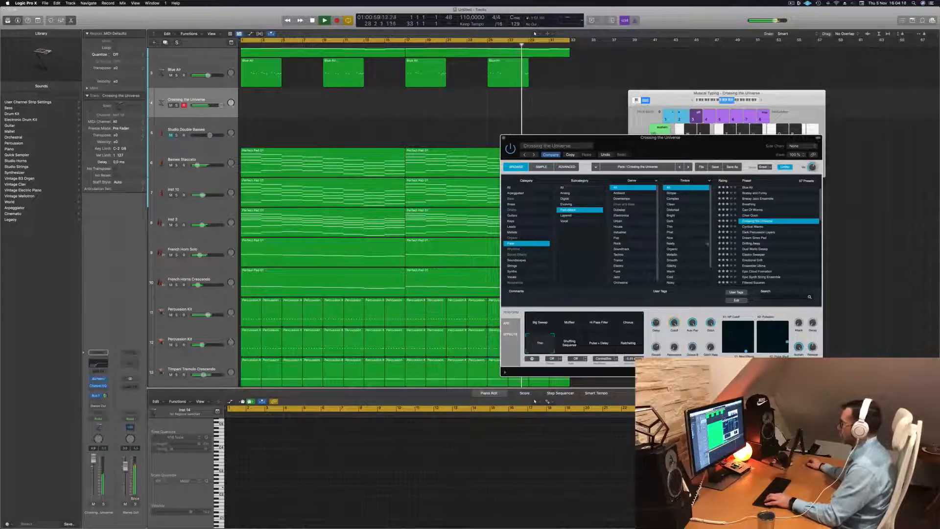
# - Audition the pad presets Cyclical Waves, Dark Percussion Layers, Dream Sines Pad, Drifting Away and Dust World Sweep
pyautogui.click(753, 226)
pyautogui.moveTo(599, 140); pyautogui.dragTo(456, 143)
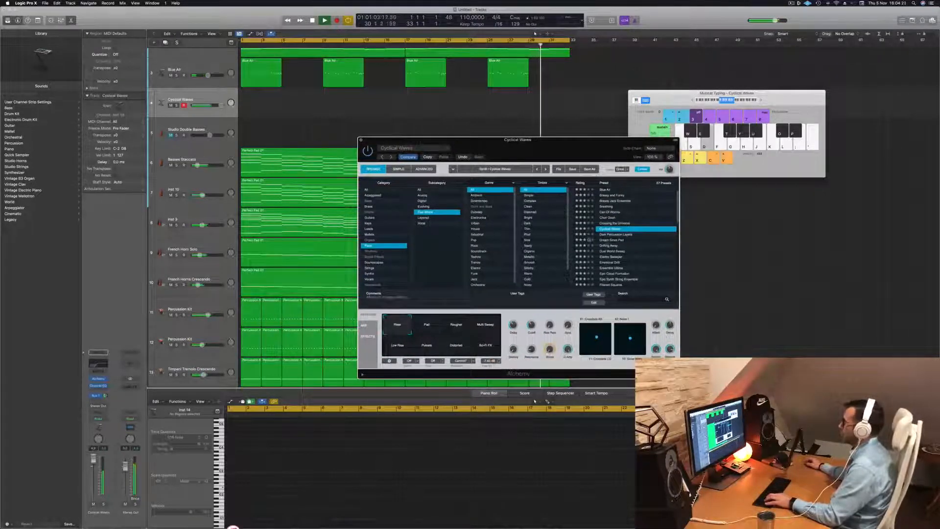
pyautogui.click(619, 235)
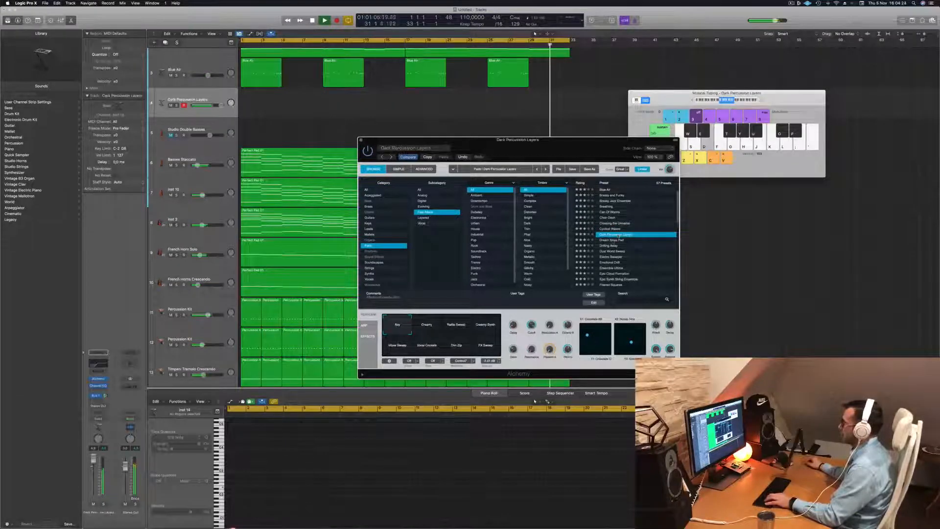
pyautogui.click(613, 240)
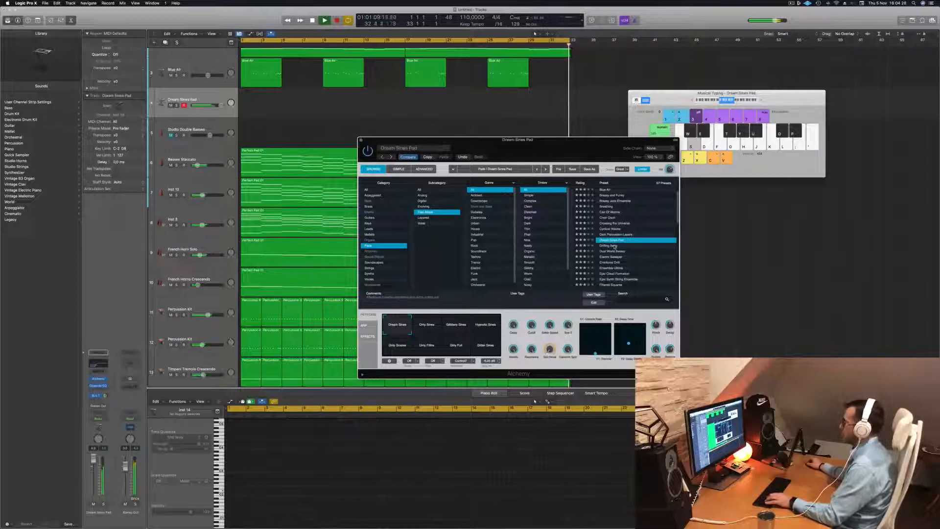
pyautogui.click(614, 246)
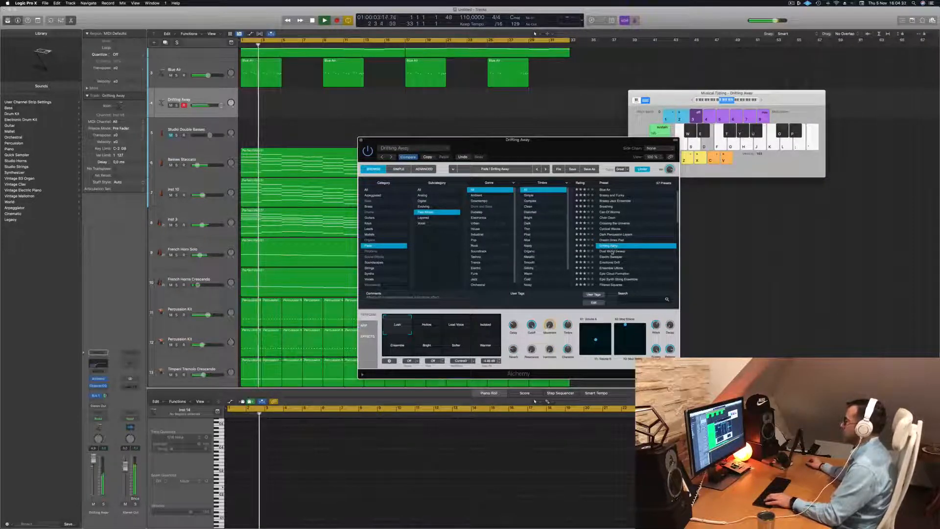
pyautogui.click(612, 252)
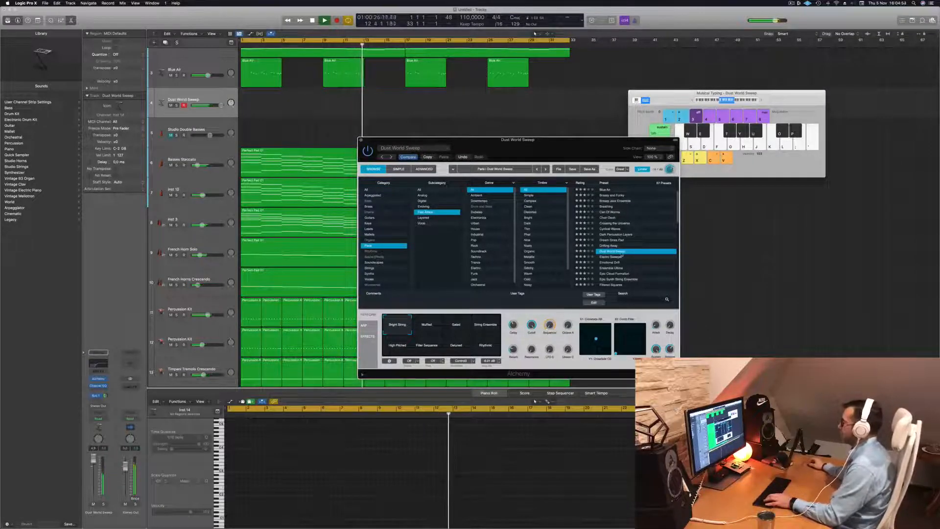
# - Try the variations of Dust World Sweep, including String Ensemble, Filter Sequence and Rhythmic
pyautogui.click(440, 328)
pyautogui.click(456, 329)
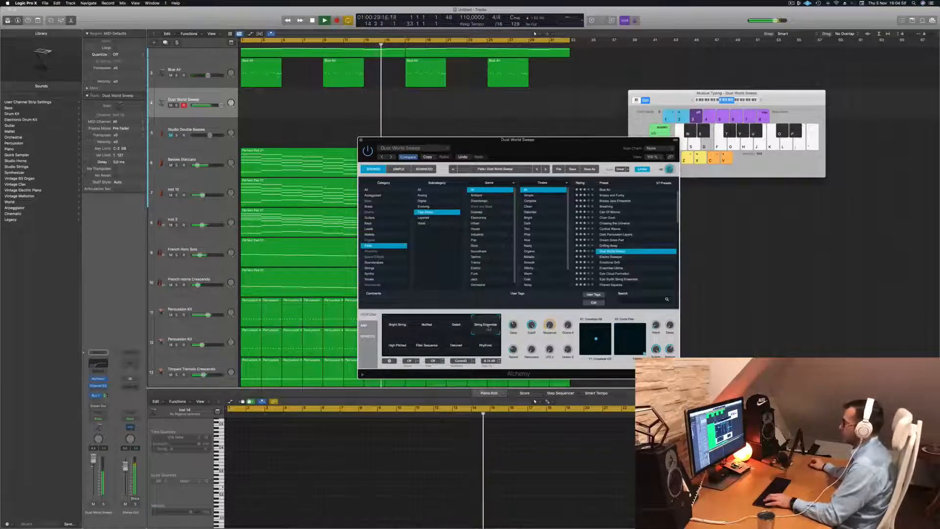
pyautogui.click(398, 348)
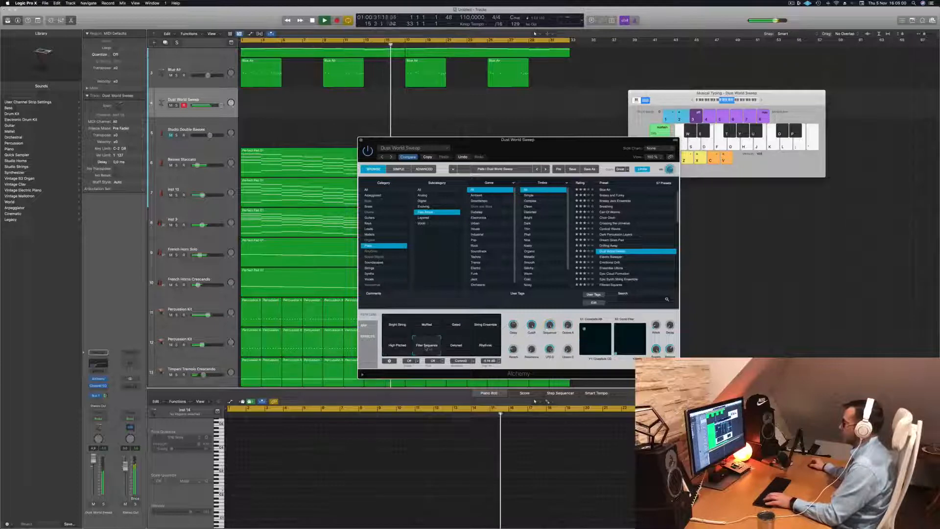
pyautogui.click(456, 347)
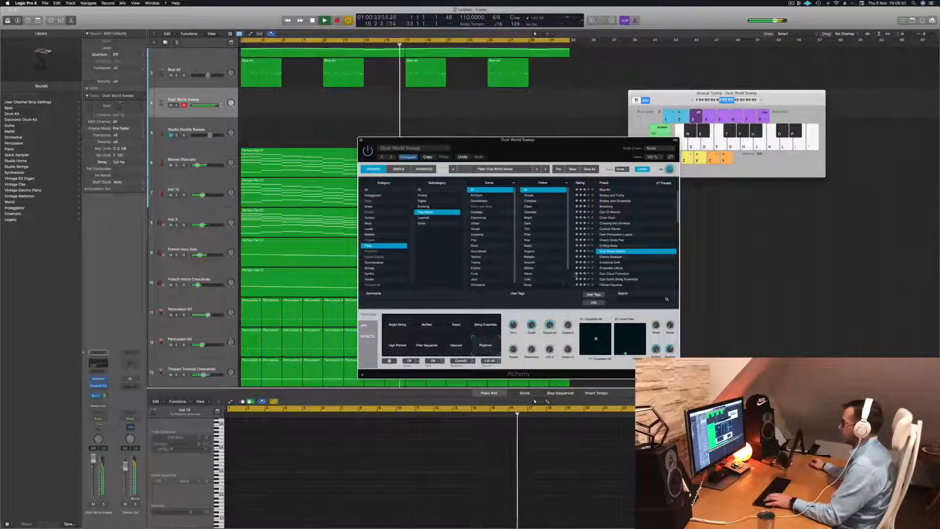
# - Load Emotional Drift, lower the track's volume and try its Shimmers, Space Bubbles, Bright and Organ Lead variations
pyautogui.click(614, 263)
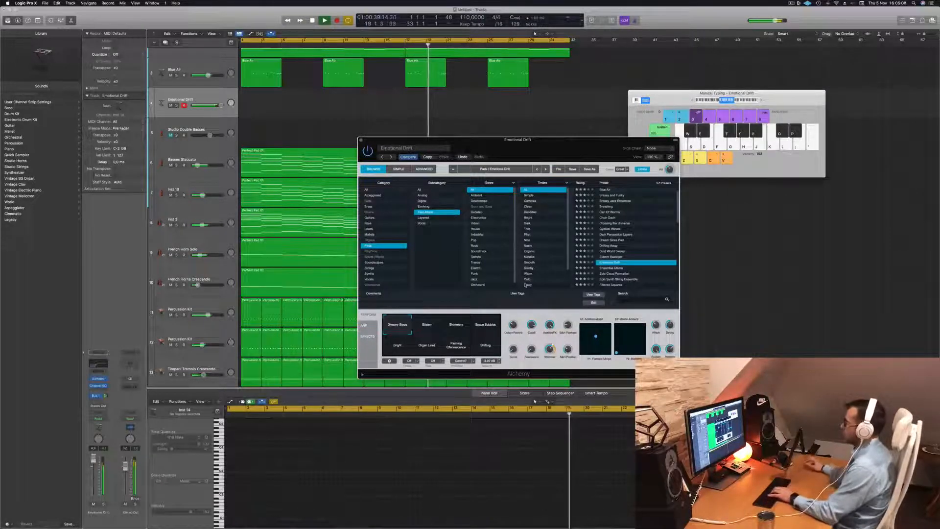
pyautogui.moveTo(221, 105); pyautogui.dragTo(209, 106)
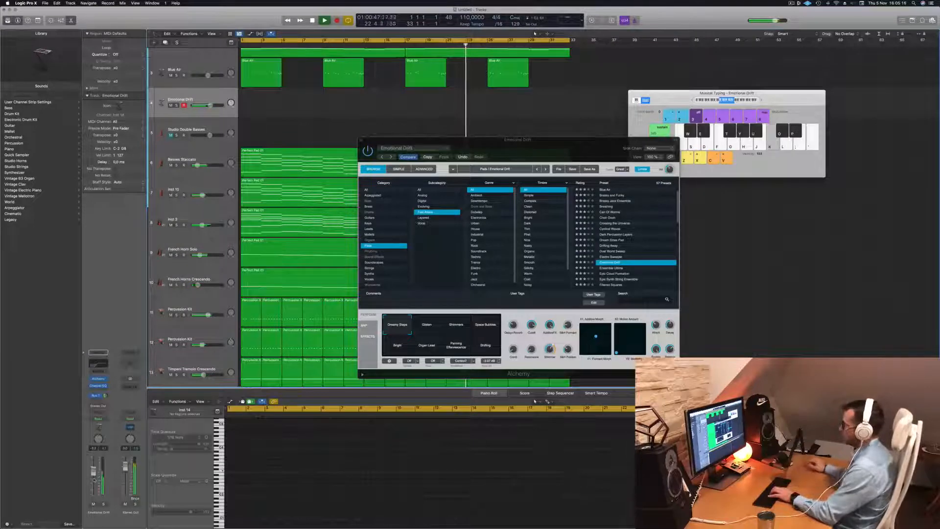
pyautogui.click(460, 331)
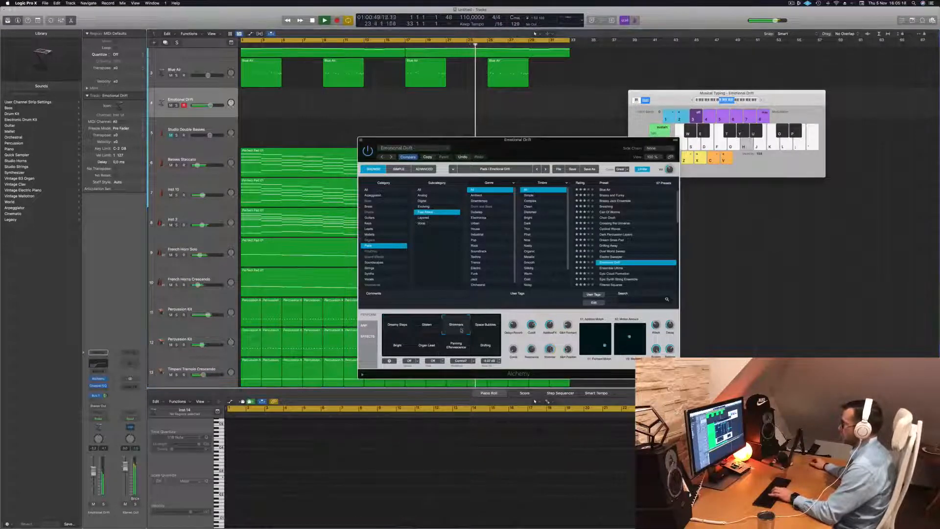
pyautogui.click(487, 327)
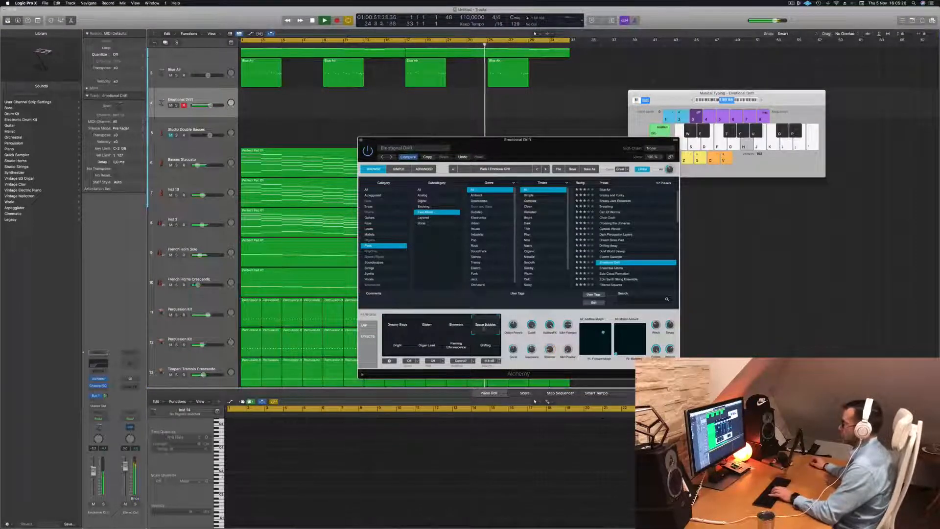
pyautogui.click(399, 346)
pyautogui.click(434, 347)
pyautogui.scroll(-3, 633, 257)
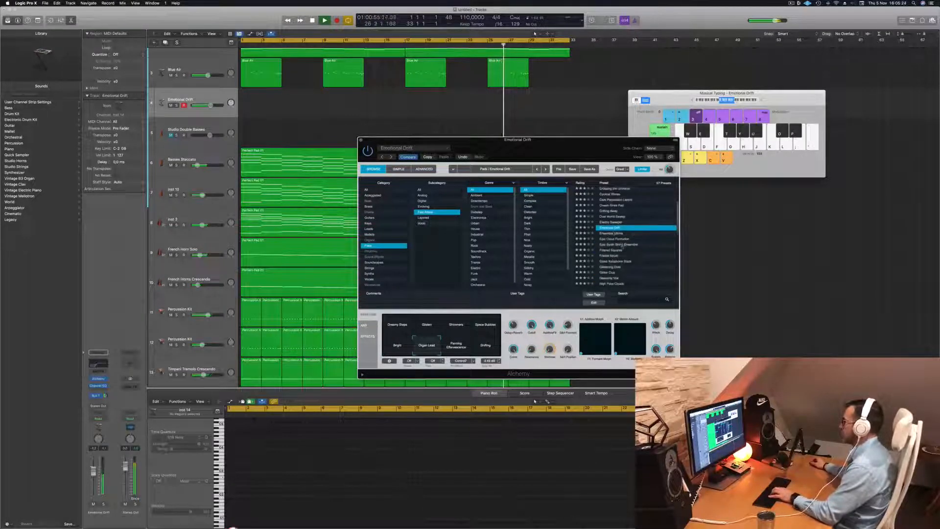
# - Try the Ensemble Ultima preset, then load Epic Cloud Formation and briefly solo the track to hear it alone
pyautogui.click(613, 234)
pyautogui.press('j')
pyautogui.click(614, 239)
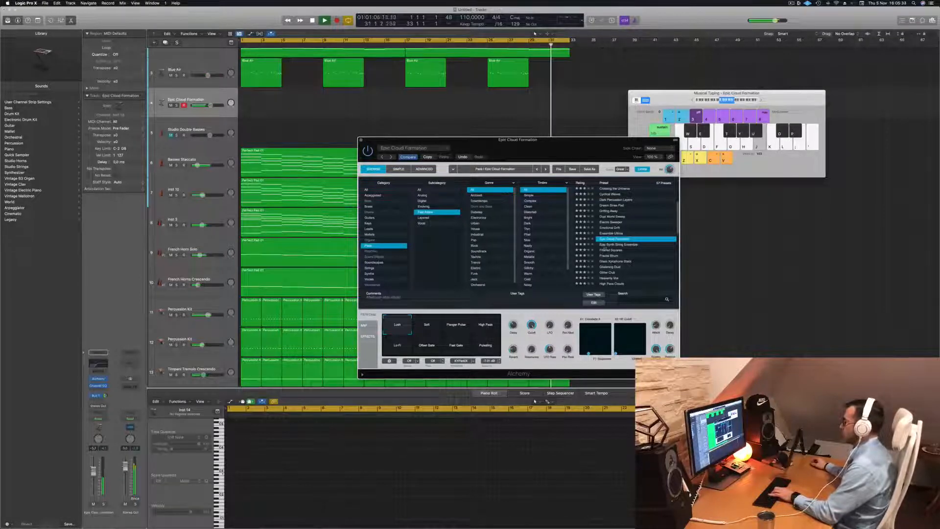
pyautogui.click(103, 504)
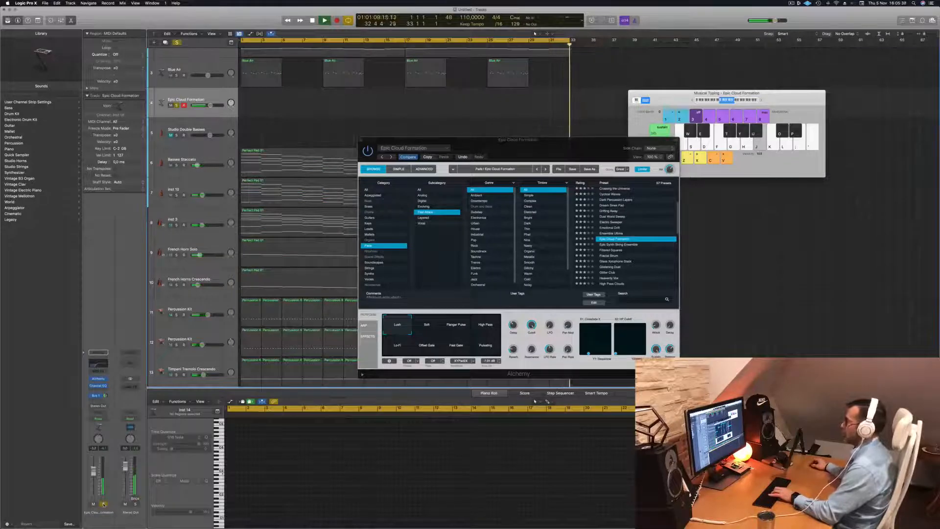
pyautogui.click(103, 503)
# - Move the Alchemy window aside and copy the first Perfect Pad region from Basses Staccato to the Epic Cloud Formation track at bar 1
pyautogui.moveTo(591, 140); pyautogui.dragTo(904, 144)
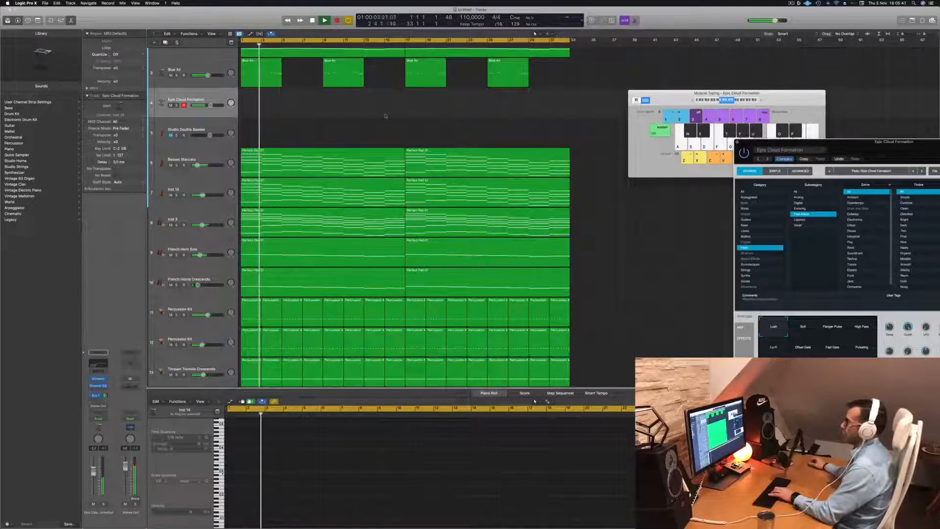
pyautogui.click(307, 152)
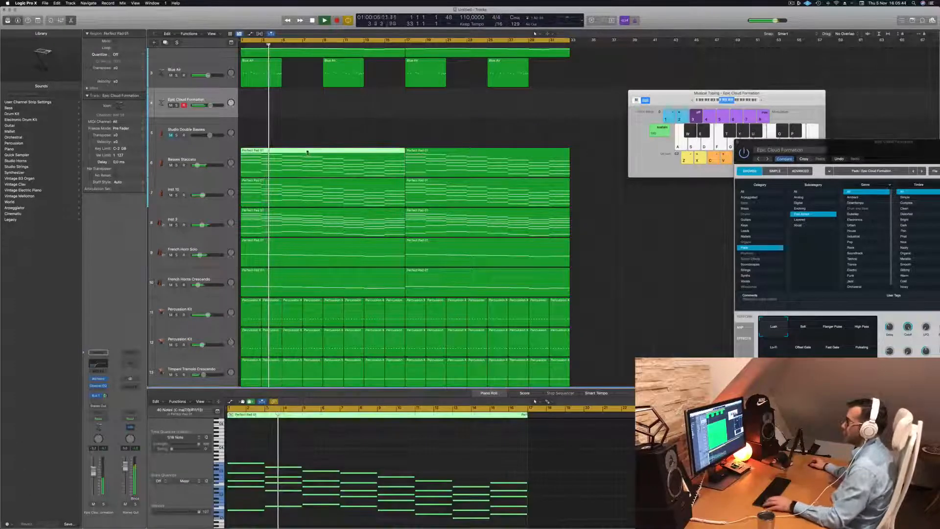
pyautogui.moveTo(307, 152); pyautogui.dragTo(307, 93)
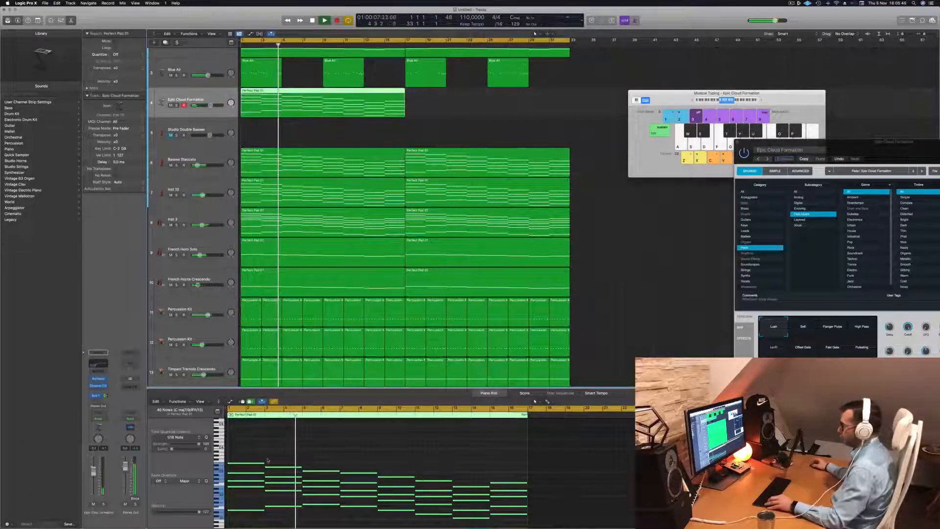
# - Delete the low bass notes from the Perfect Pad region on the Epic Cloud Formation track
pyautogui.scroll(-2, 267, 460)
pyautogui.click(254, 502)
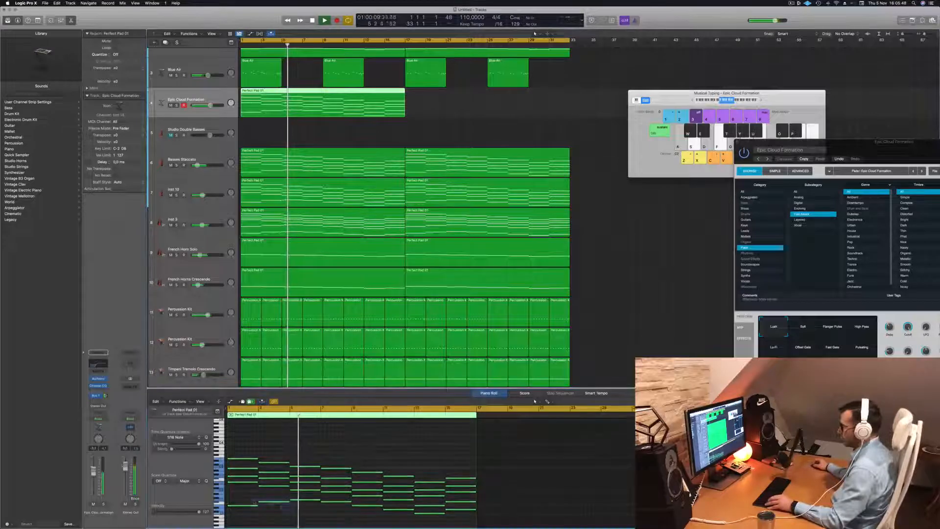
pyautogui.moveTo(245, 499); pyautogui.dragTo(467, 458)
pyautogui.press('Delete')
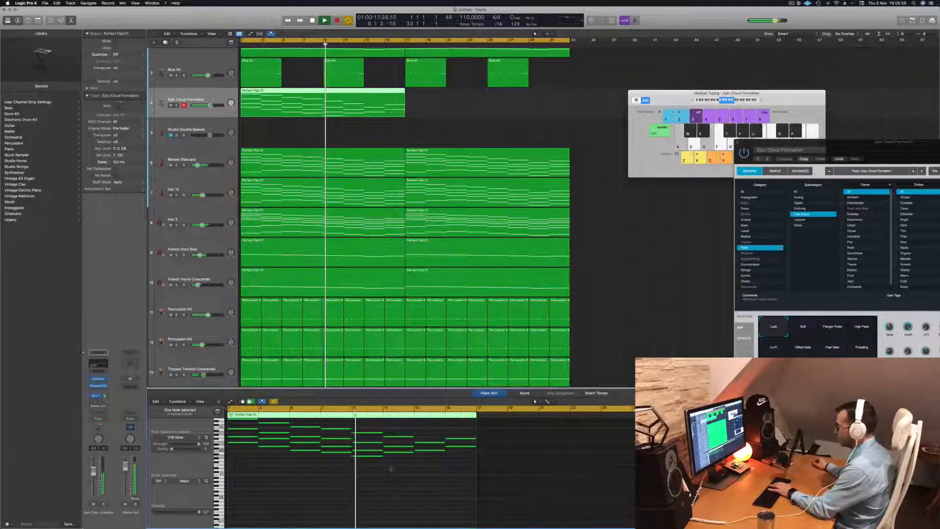
# - Thin the chords in the Epic Cloud Formation region by deleting their lower notes, keeping only the two upper voices
pyautogui.click(354, 456)
pyautogui.press('Delete')
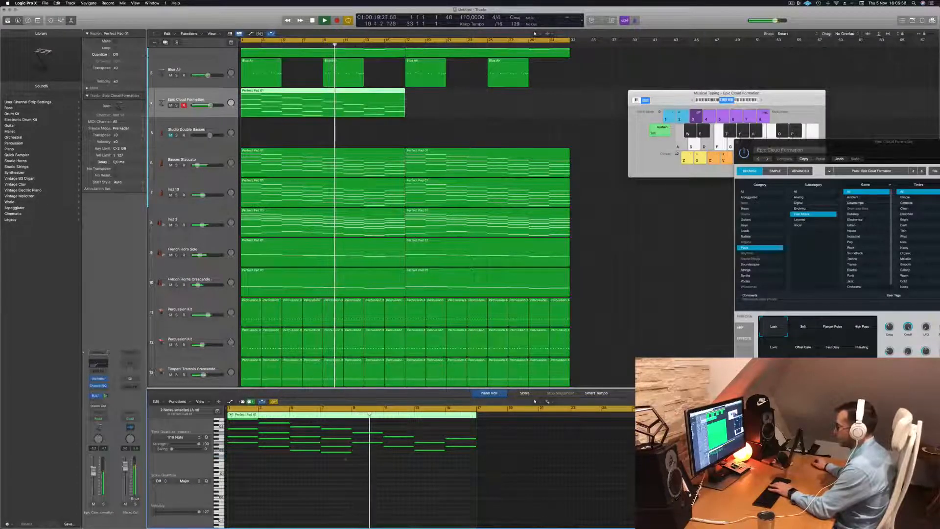
pyautogui.press('Delete')
pyautogui.moveTo(296, 462); pyautogui.dragTo(277, 441)
pyautogui.press('Delete')
pyautogui.press('Delete')
pyautogui.scroll(2, 240, 453)
pyautogui.moveTo(245, 473); pyautogui.dragTo(243, 453)
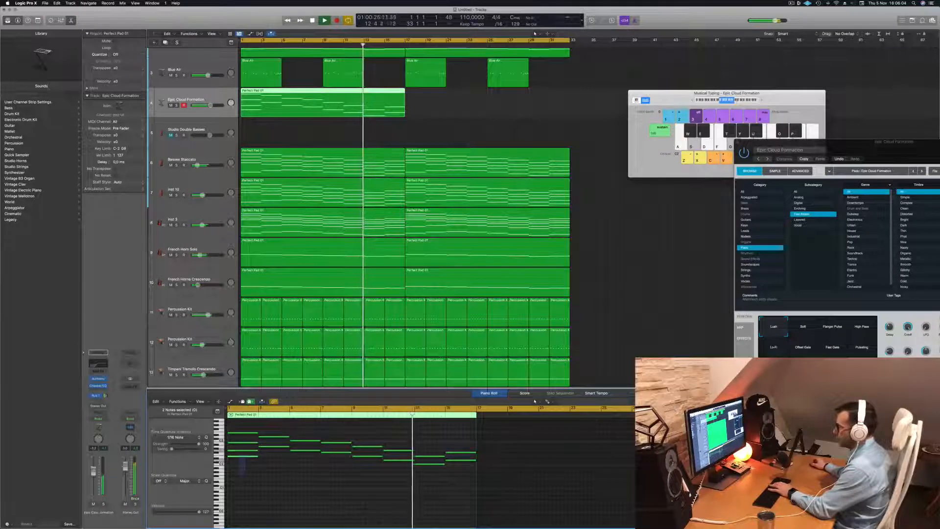
pyautogui.press('Delete')
# - Play the arrangement from the start, briefly soloing Epic Cloud Formation to compare the thinned part alone and in the mix
pyautogui.press('Return')
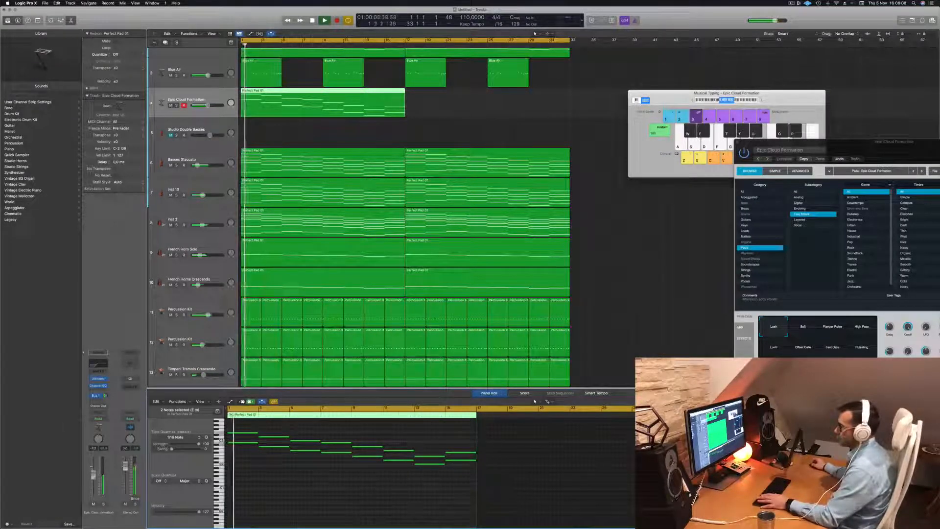
pyautogui.click(104, 504)
pyautogui.click(103, 503)
pyautogui.press('Return')
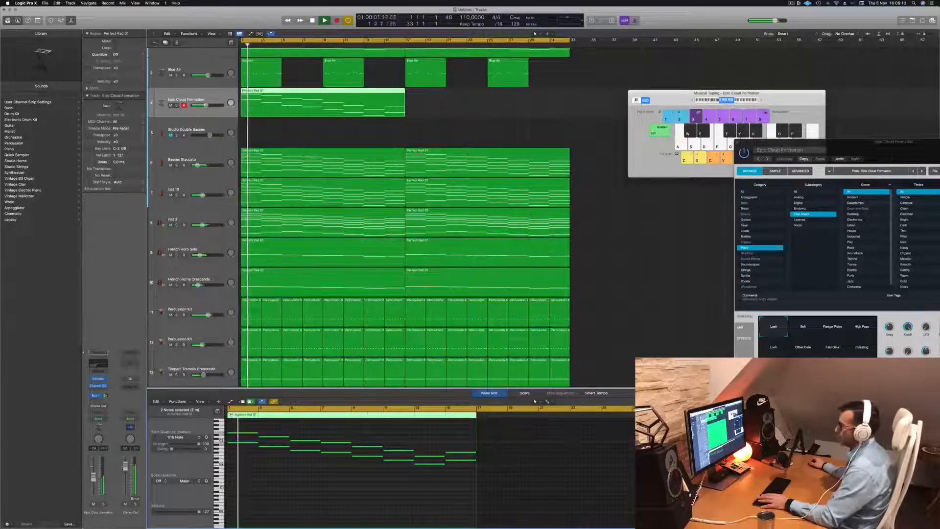
# - Copy the thinned Epic Cloud Formation region to bar 17 and briefly solo the track to check it
pyautogui.moveTo(317, 93); pyautogui.dragTo(483, 99)
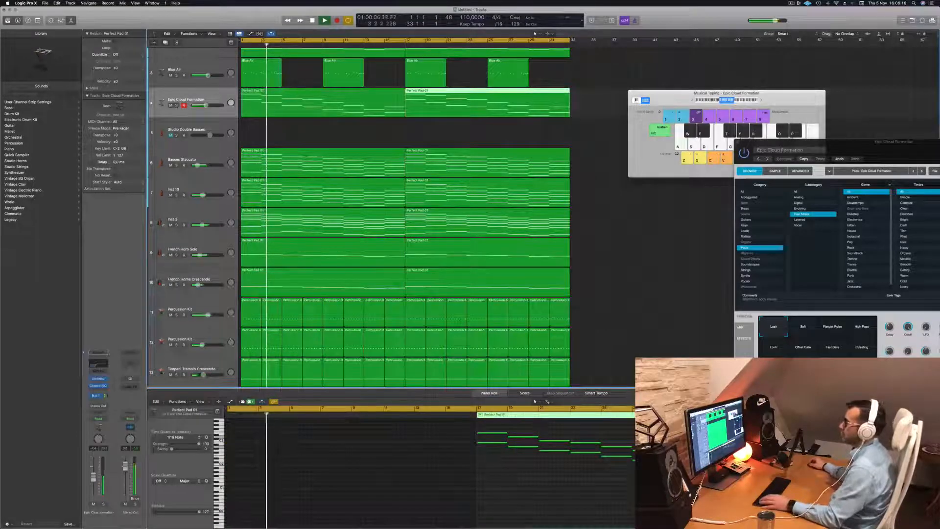
pyautogui.click(177, 106)
pyautogui.click(177, 106)
pyautogui.click(175, 111)
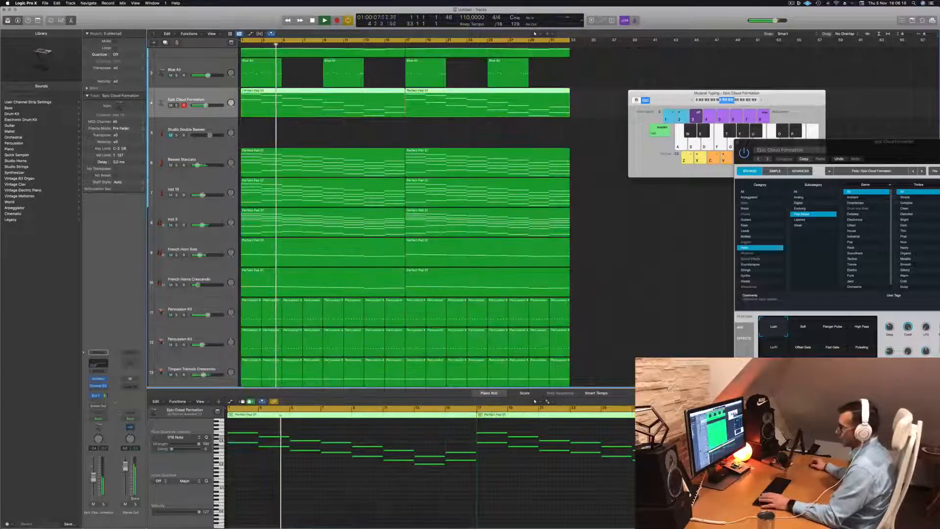
# - Set the low cut of Epic Cloud Formation's Channel EQ to 1030 Hz, briefly solo the track, and close the EQ
pyautogui.click(97, 365)
pyautogui.moveTo(505, 188); pyautogui.dragTo(554, 189)
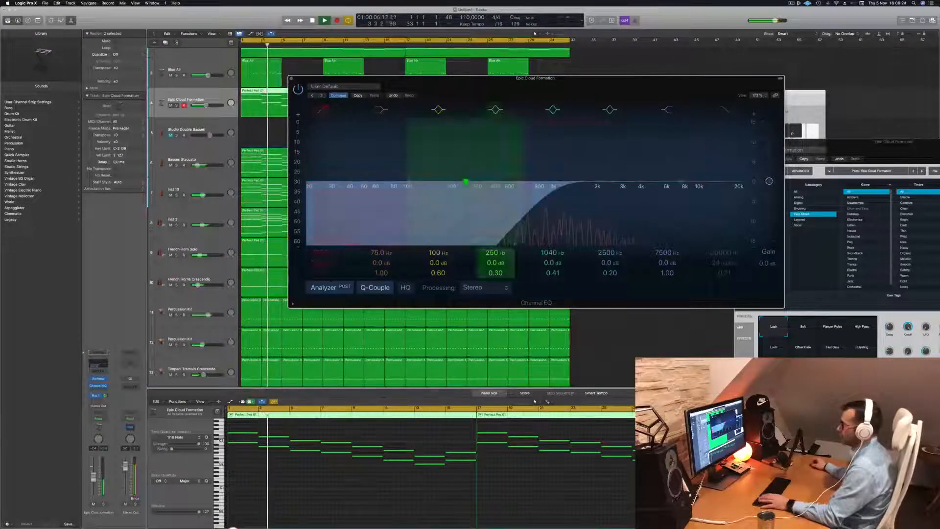
pyautogui.click(103, 503)
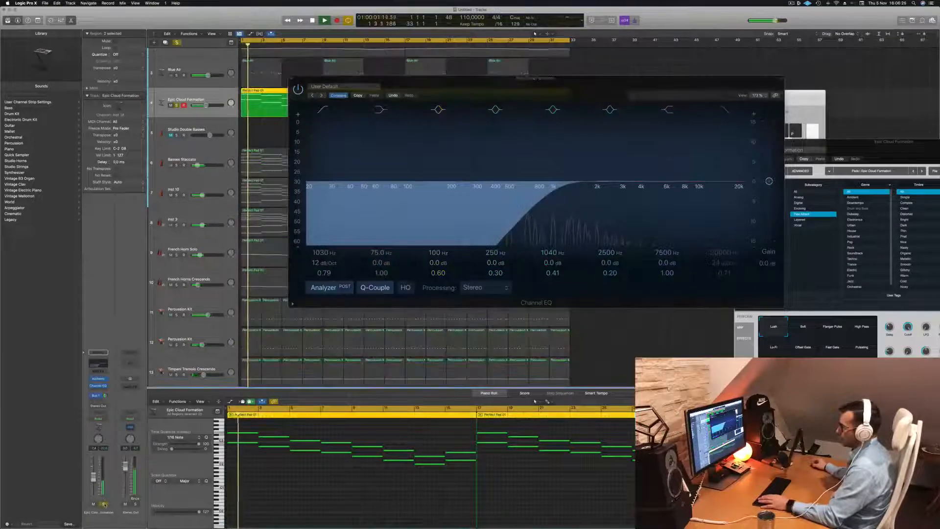
pyautogui.click(103, 503)
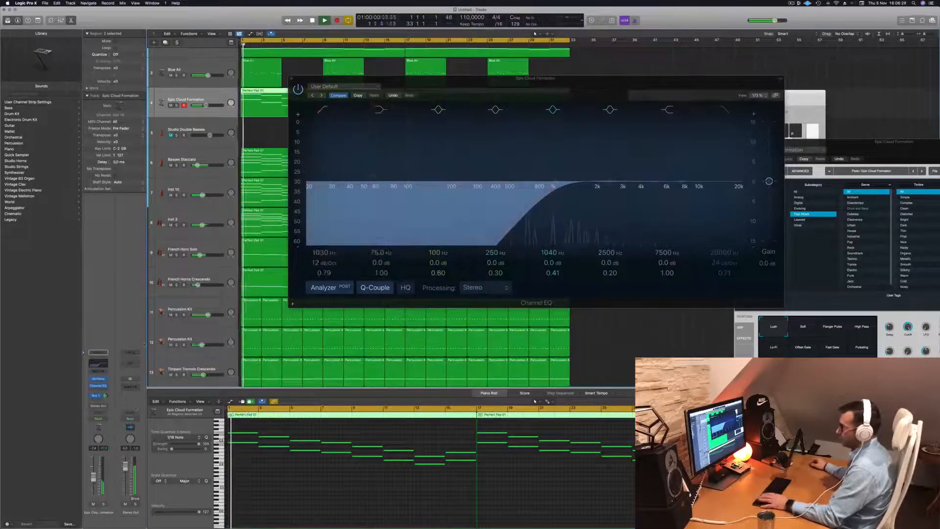
pyautogui.click(105, 396)
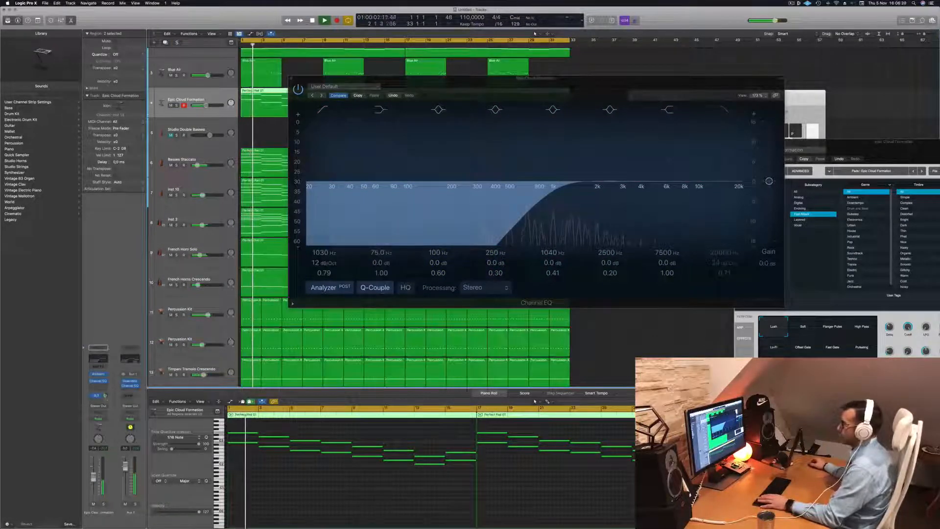
pyautogui.click(292, 79)
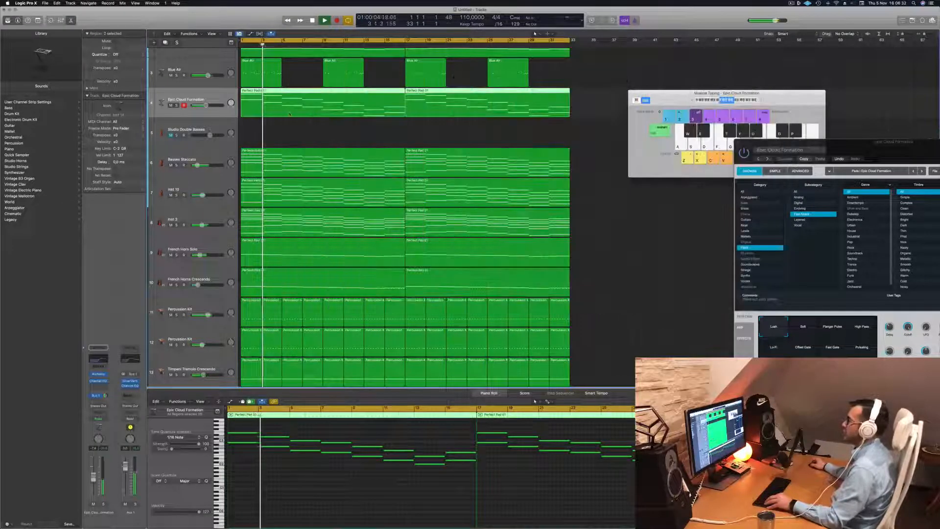
# - Select the Blue Air track and briefly solo Epic Cloud Formation to compare the two parts from the start
pyautogui.hscroll(-4, 292, 80)
pyautogui.click(202, 67)
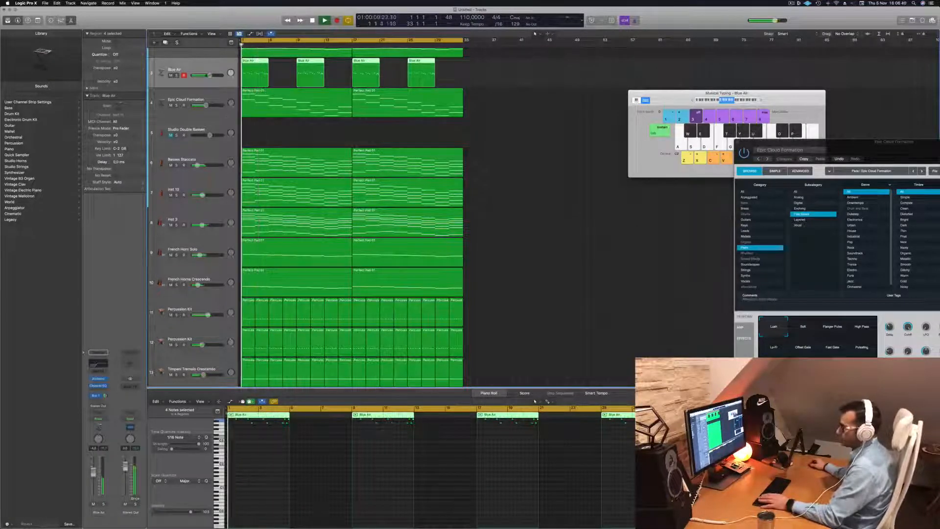
pyautogui.click(176, 105)
pyautogui.click(176, 105)
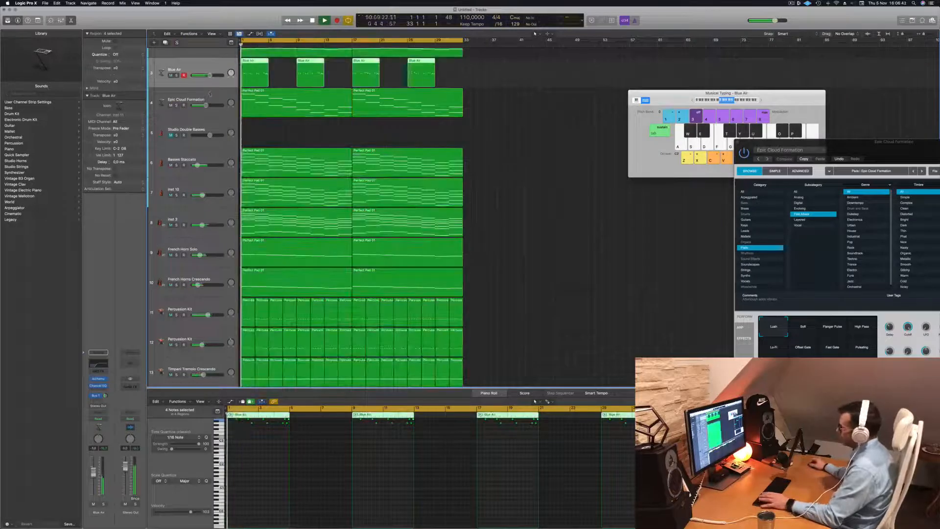
pyautogui.scroll(4, 494, 142)
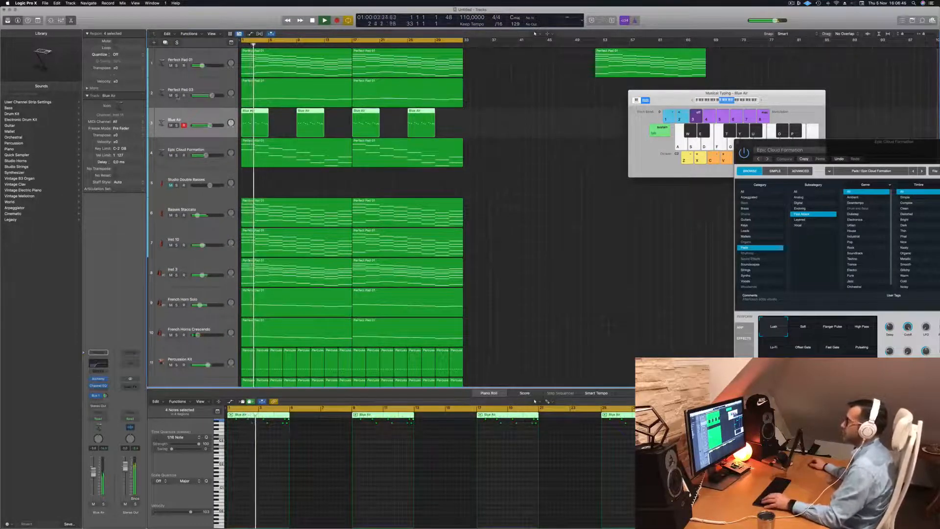
# - Solo Perfect Pad 03 and transpose all notes in both of its regions down one octave
pyautogui.click(177, 95)
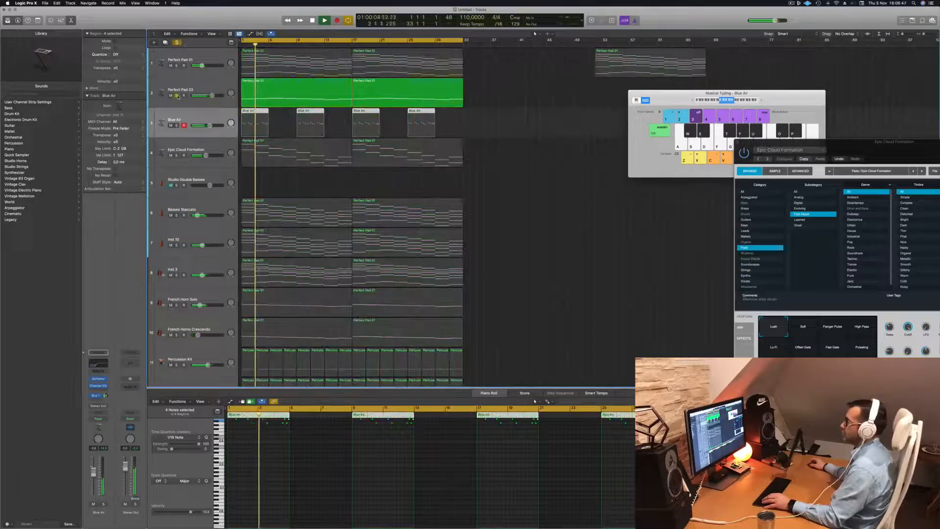
pyautogui.click(444, 92)
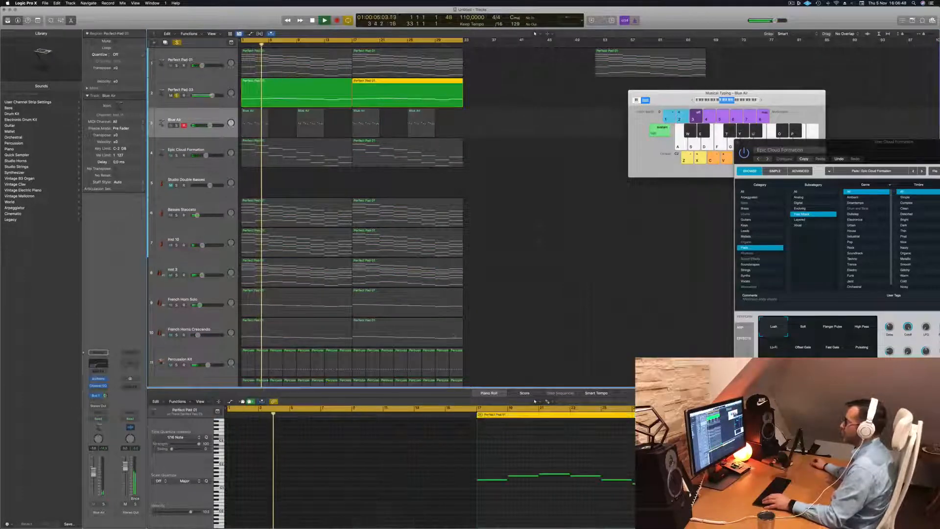
pyautogui.click(213, 86)
pyautogui.press('super+a')
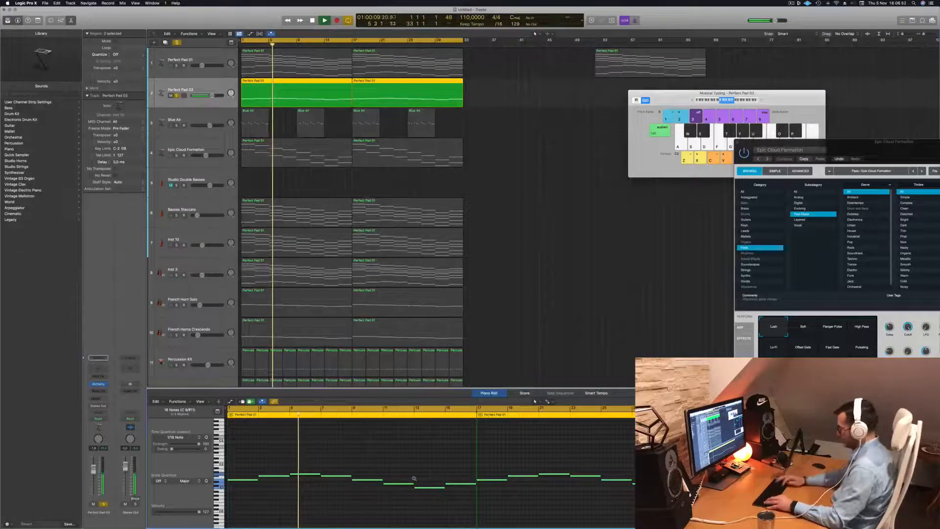
pyautogui.hotkey('alt', 'shift', 'Down')
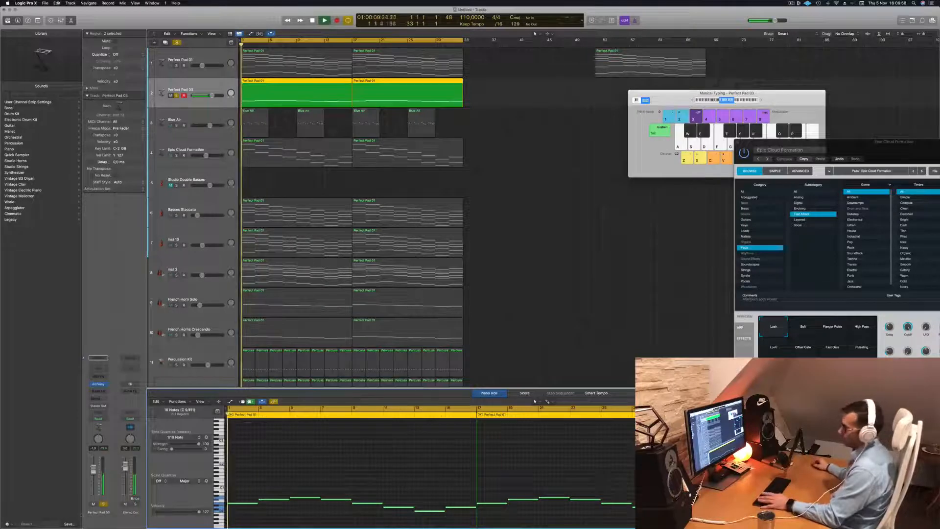
# - Unsolo Perfect Pad 03, fine-tune its volume in the full mix, and deselect its regions
pyautogui.press('super+a')
pyautogui.press('space')
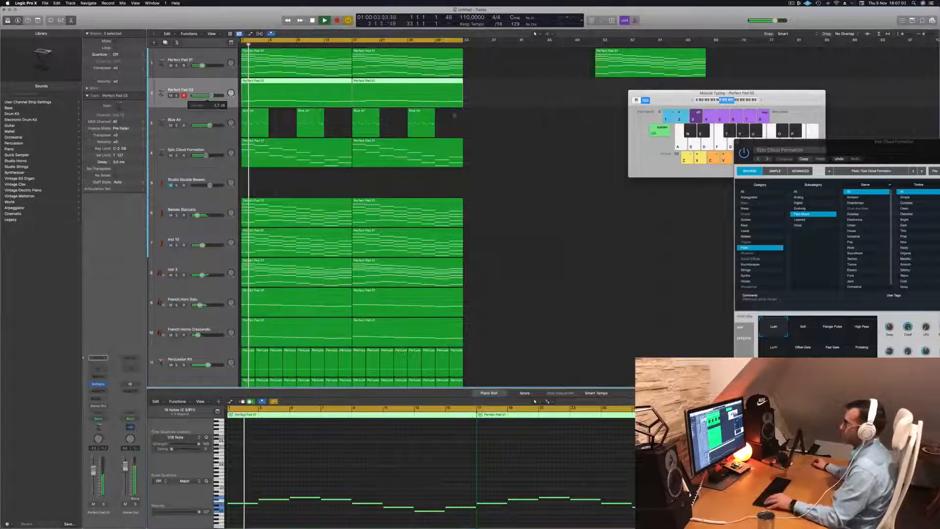
pyautogui.click(536, 180)
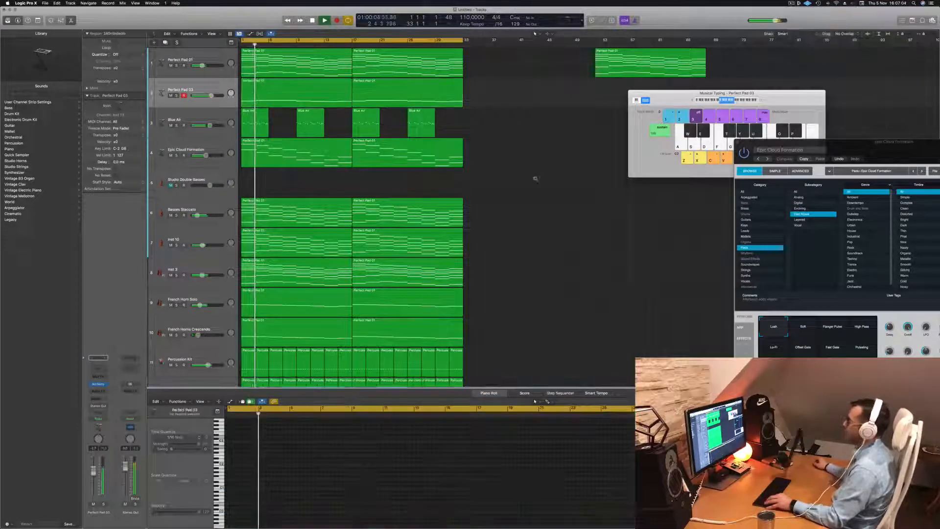
pyautogui.press('super+Left')
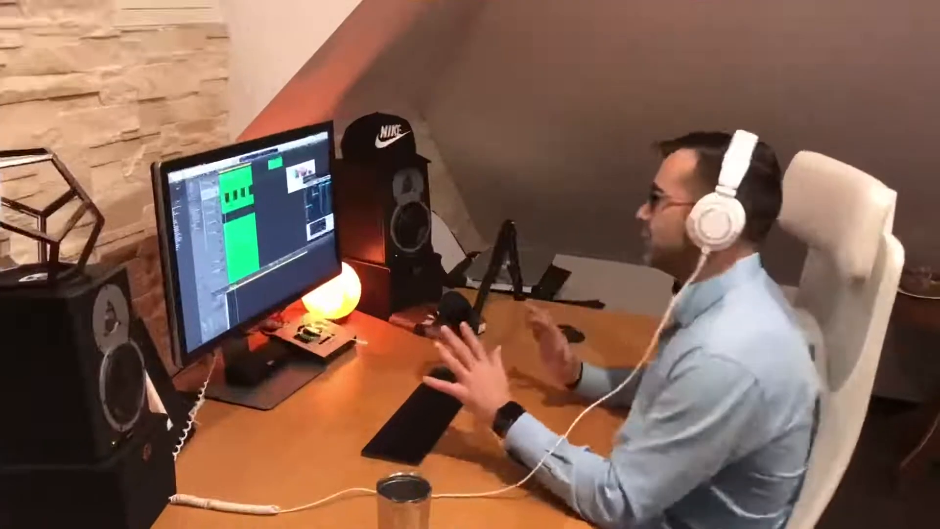